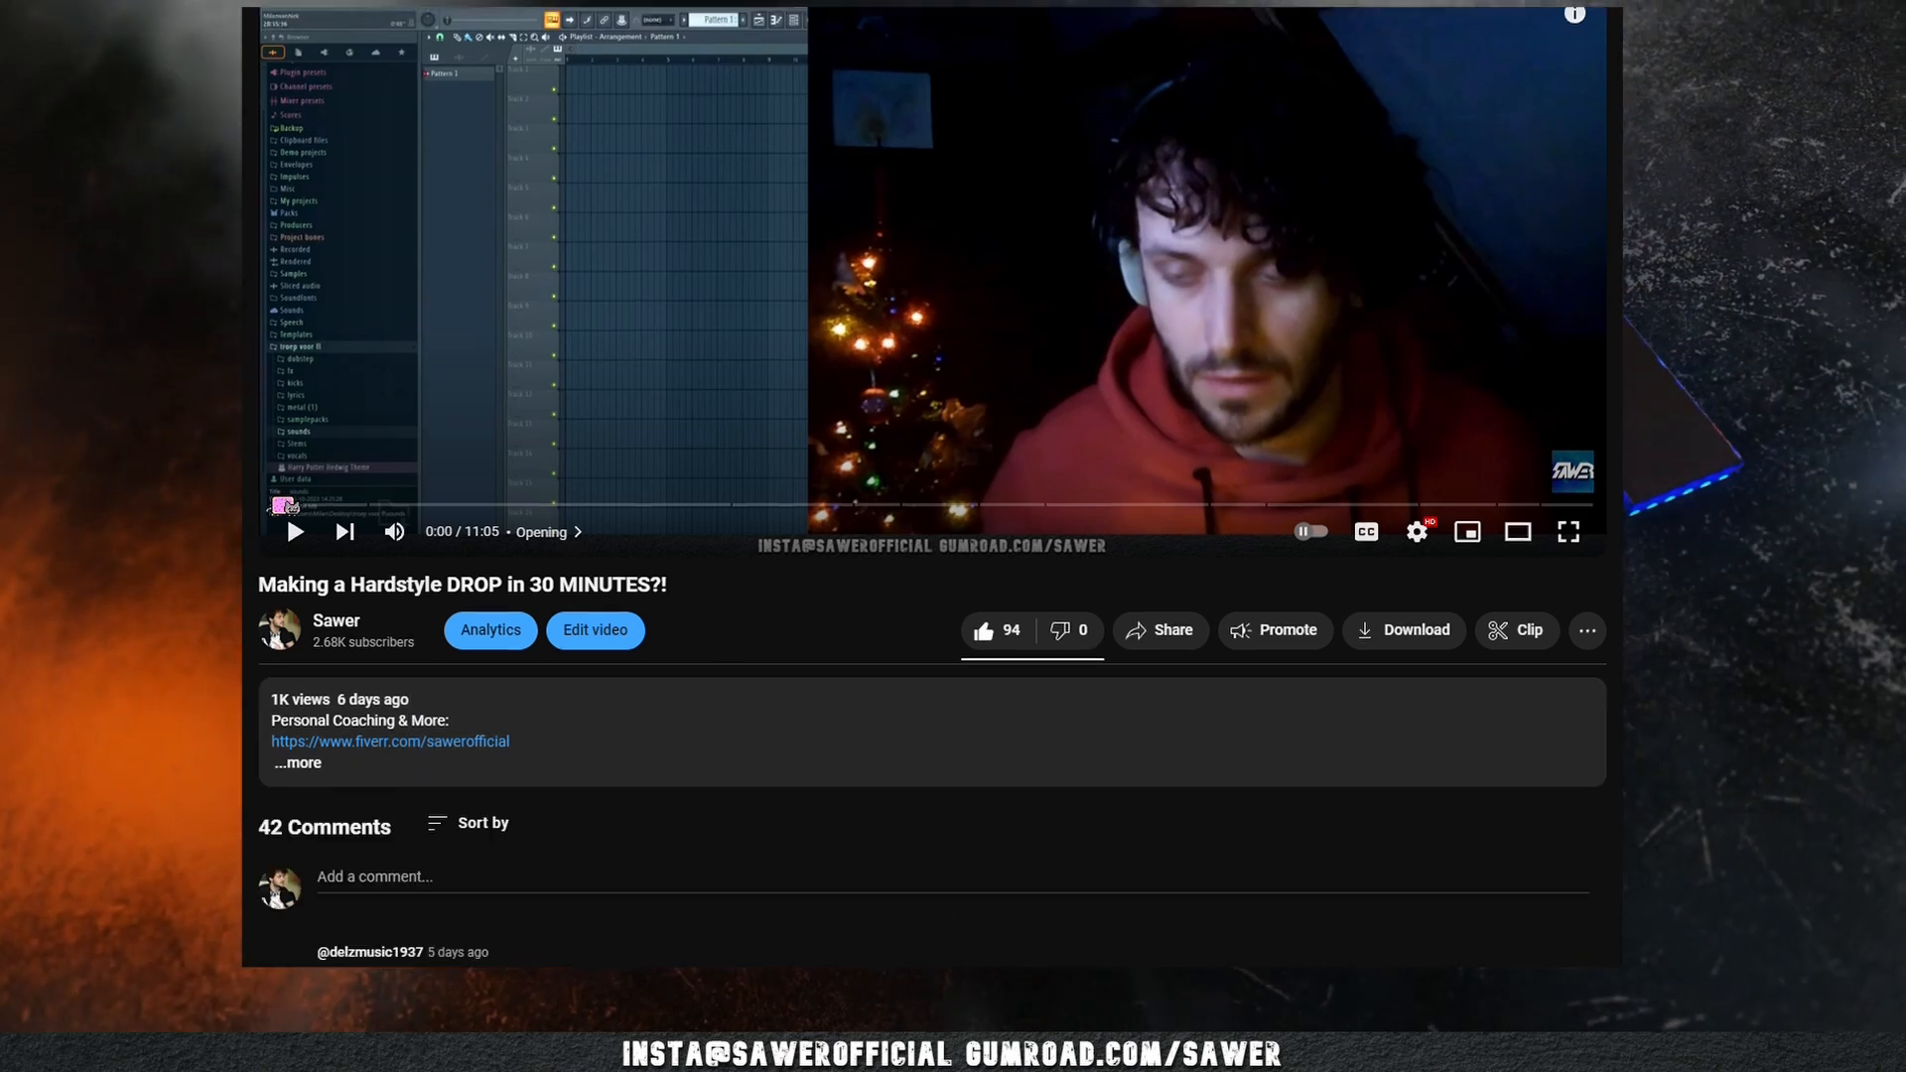
- Write the video comment "WOOOOOWWW that is 11 minutes and 15 seconds of my life im not getting back."
{"action": "left_click", "coordinate": [405, 405]}
{"action": "type", "text": "woOOOOWWW that is 11 mi"}
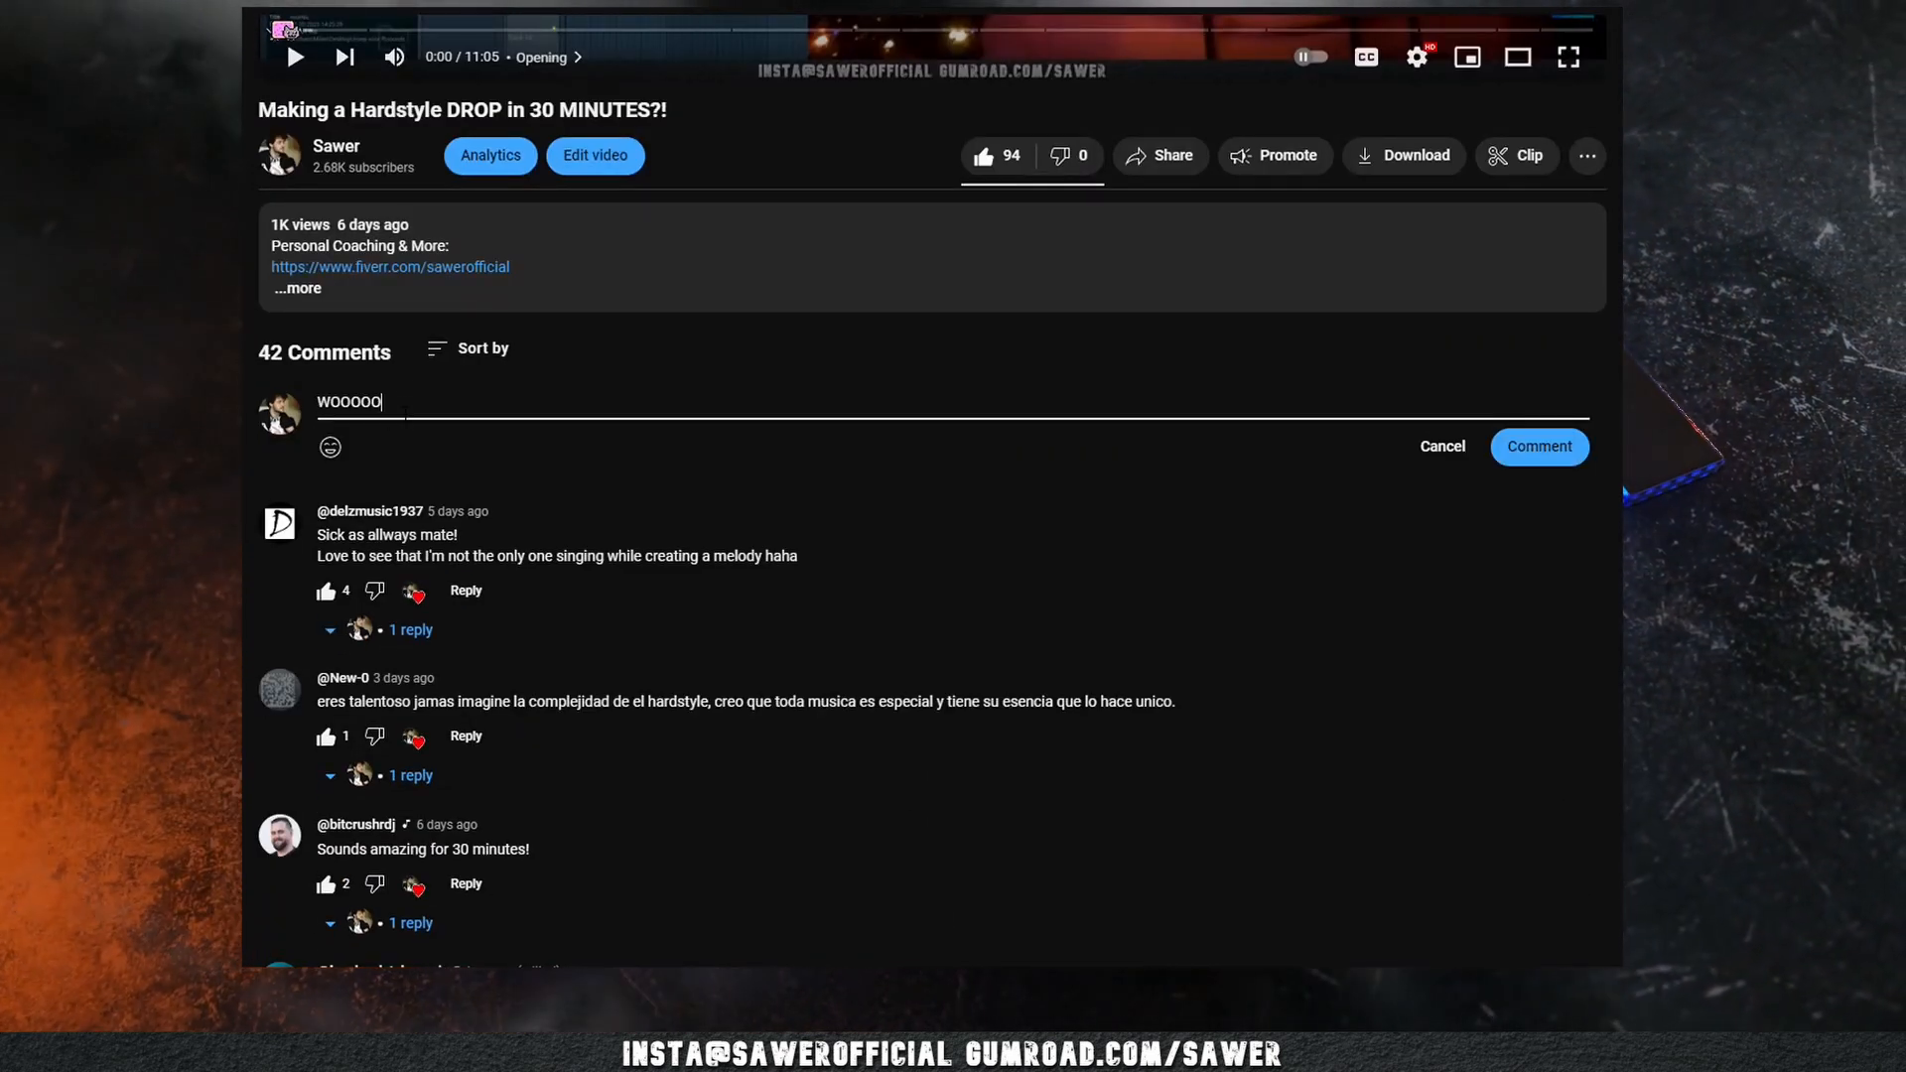
{"action": "type", "text": "nutes and"}
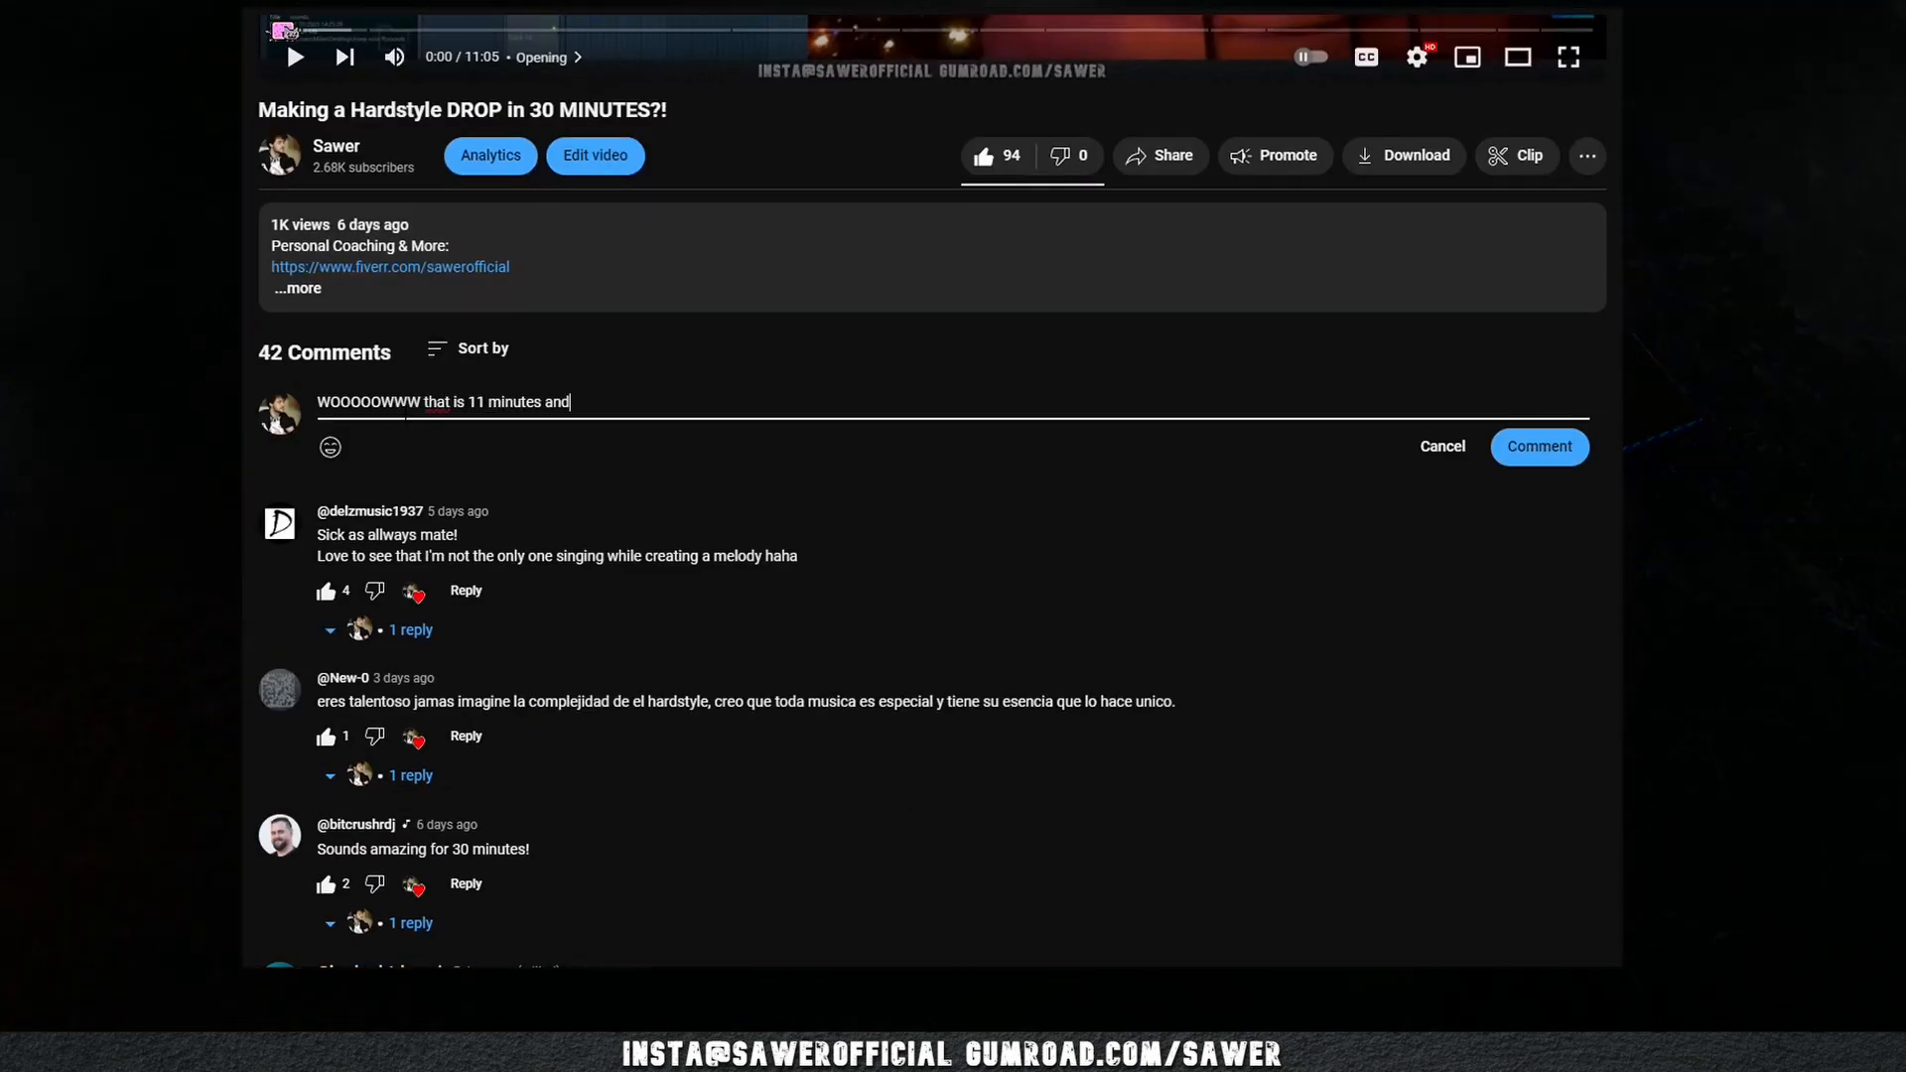
{"action": "type", "text": " 15 seconds of my life im"}
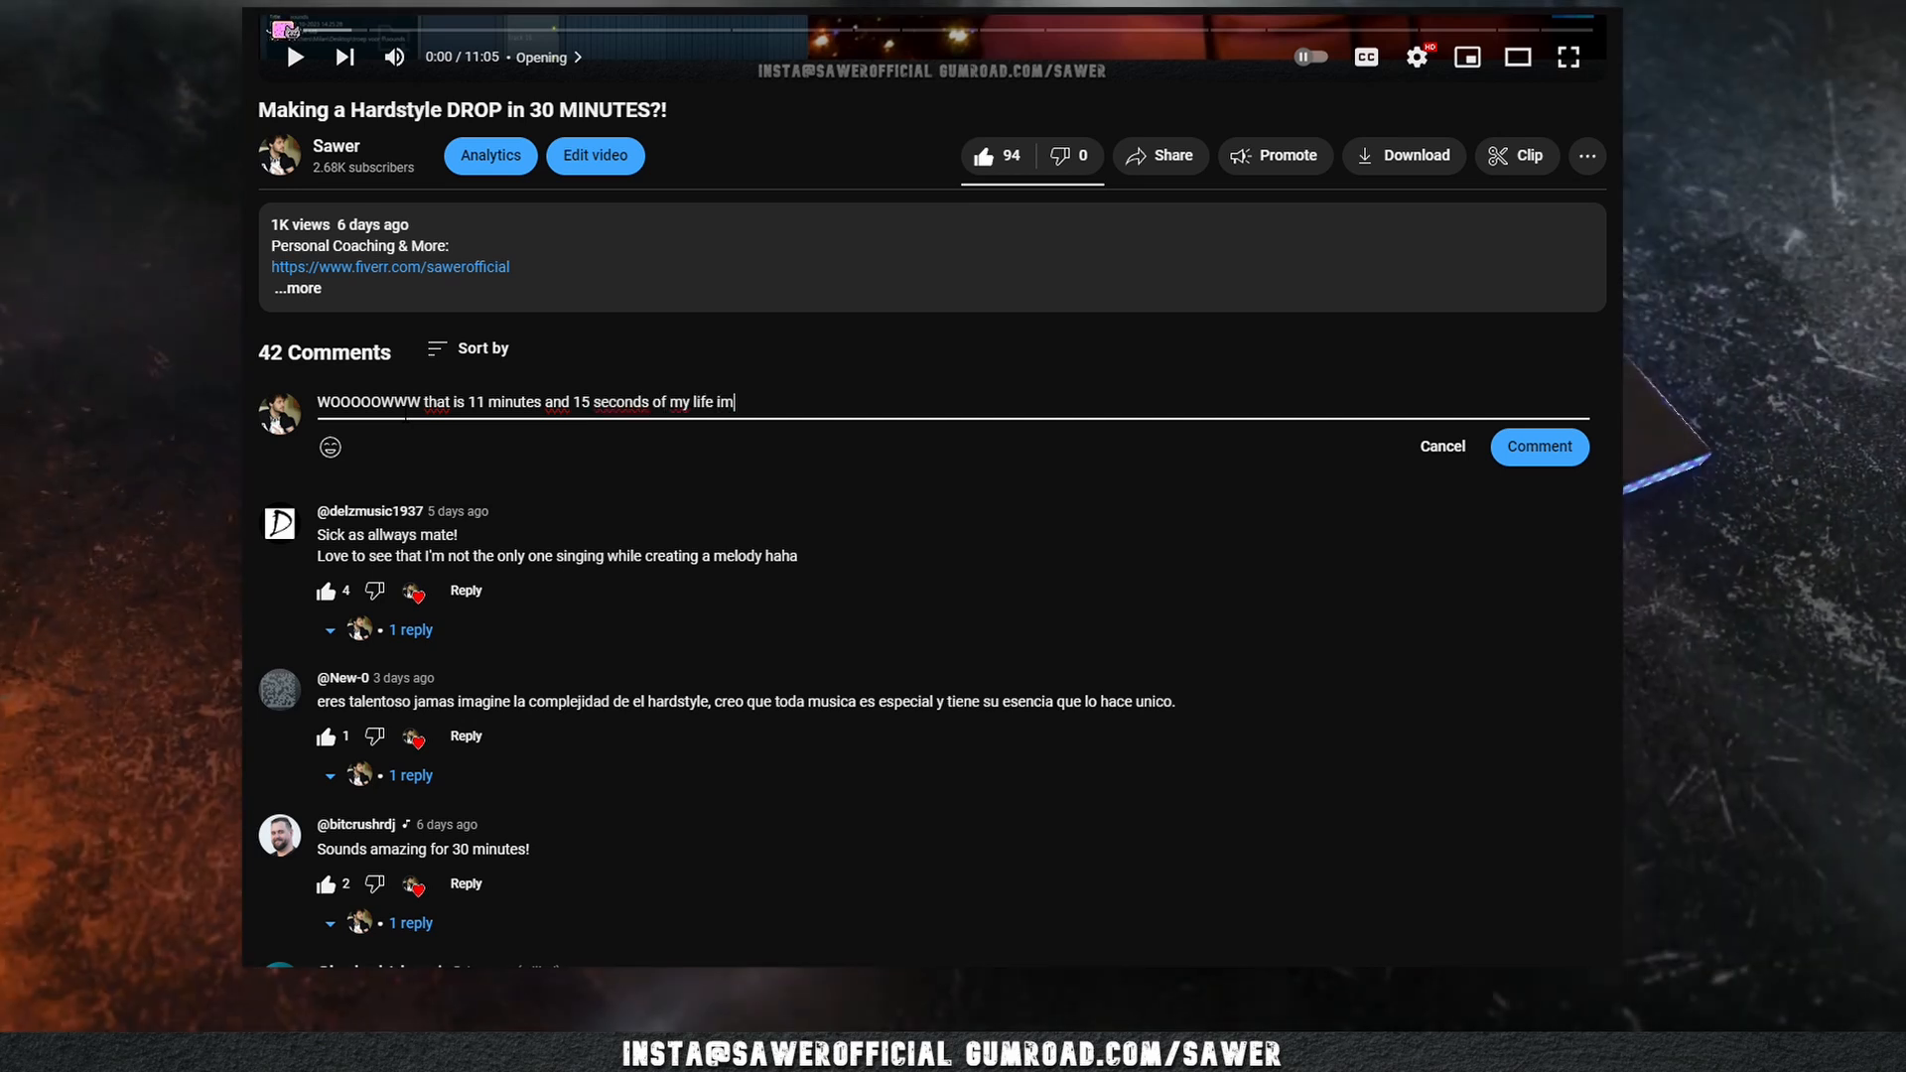
{"action": "type", "text": " not getting back."}
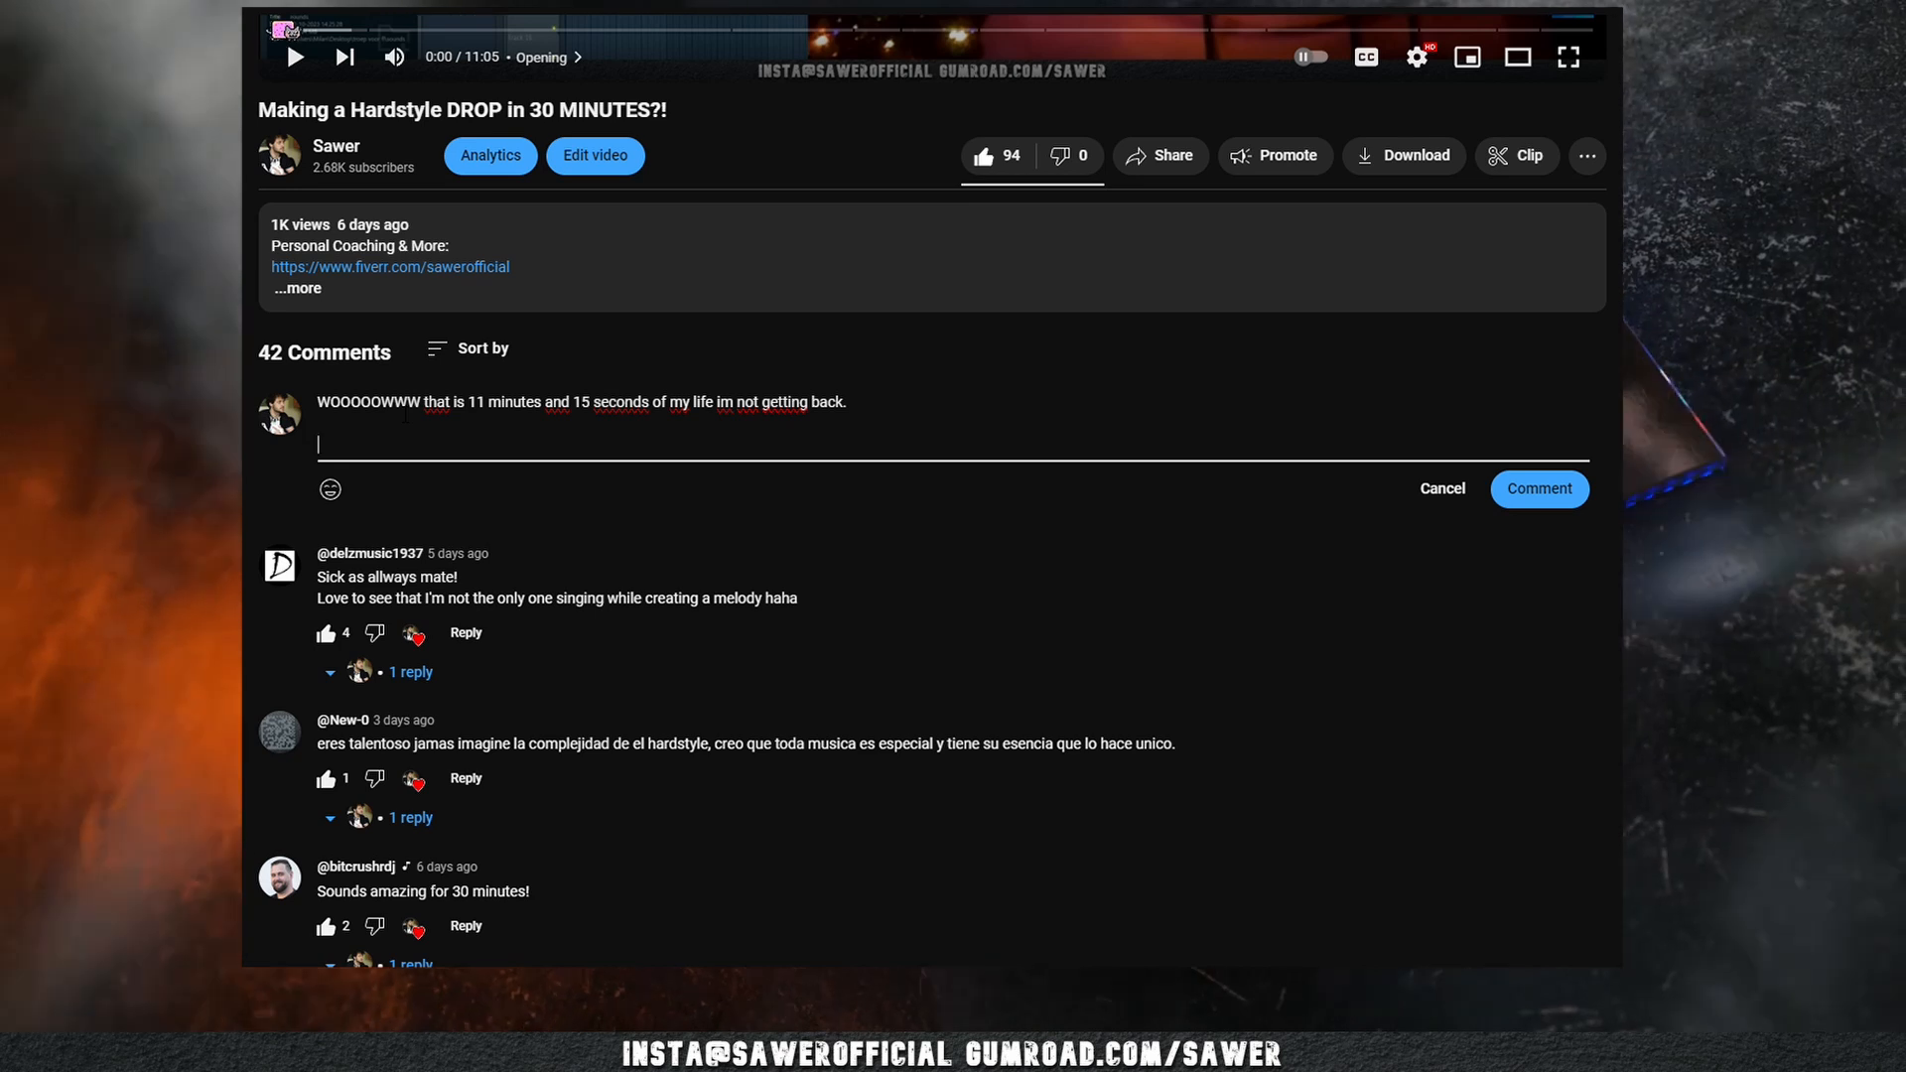
- Delete the drafted comment text backwards from its end
{"action": "key", "text": "BackSpace"}
{"action": "key", "text": "BackSpace"}
{"action": "key", "text": "BackSpace"}
{"action": "key", "text": "BackSpace"}
{"action": "key", "text": "BackSpace"}
{"action": "key", "text": "BackSpace"}
{"action": "key", "text": "BackSpace"}
{"action": "key", "text": "BackSpace"}
{"action": "key", "text": "BackSpace"}
{"action": "key", "text": "BackSpace"}
{"action": "key", "text": "BackSpace"}
{"action": "key", "text": "BackSpace"}
{"action": "key", "text": "BackSpace"}
{"action": "key", "text": "BackSpace"}
{"action": "key", "text": "BackSpace"}
{"action": "key", "text": "BackSpace"}
{"action": "key", "text": "BackSpace"}
{"action": "key", "text": "BackSpace"}
{"action": "key", "text": "BackSpace"}
{"action": "key", "text": "BackSpace"}
{"action": "key", "text": "BackSpace"}
{"action": "key", "text": "BackSpace"}
{"action": "key", "text": "BackSpace"}
{"action": "key", "text": "BackSpace"}
{"action": "key", "text": "BackSpace"}
{"action": "key", "text": "BackSpace"}
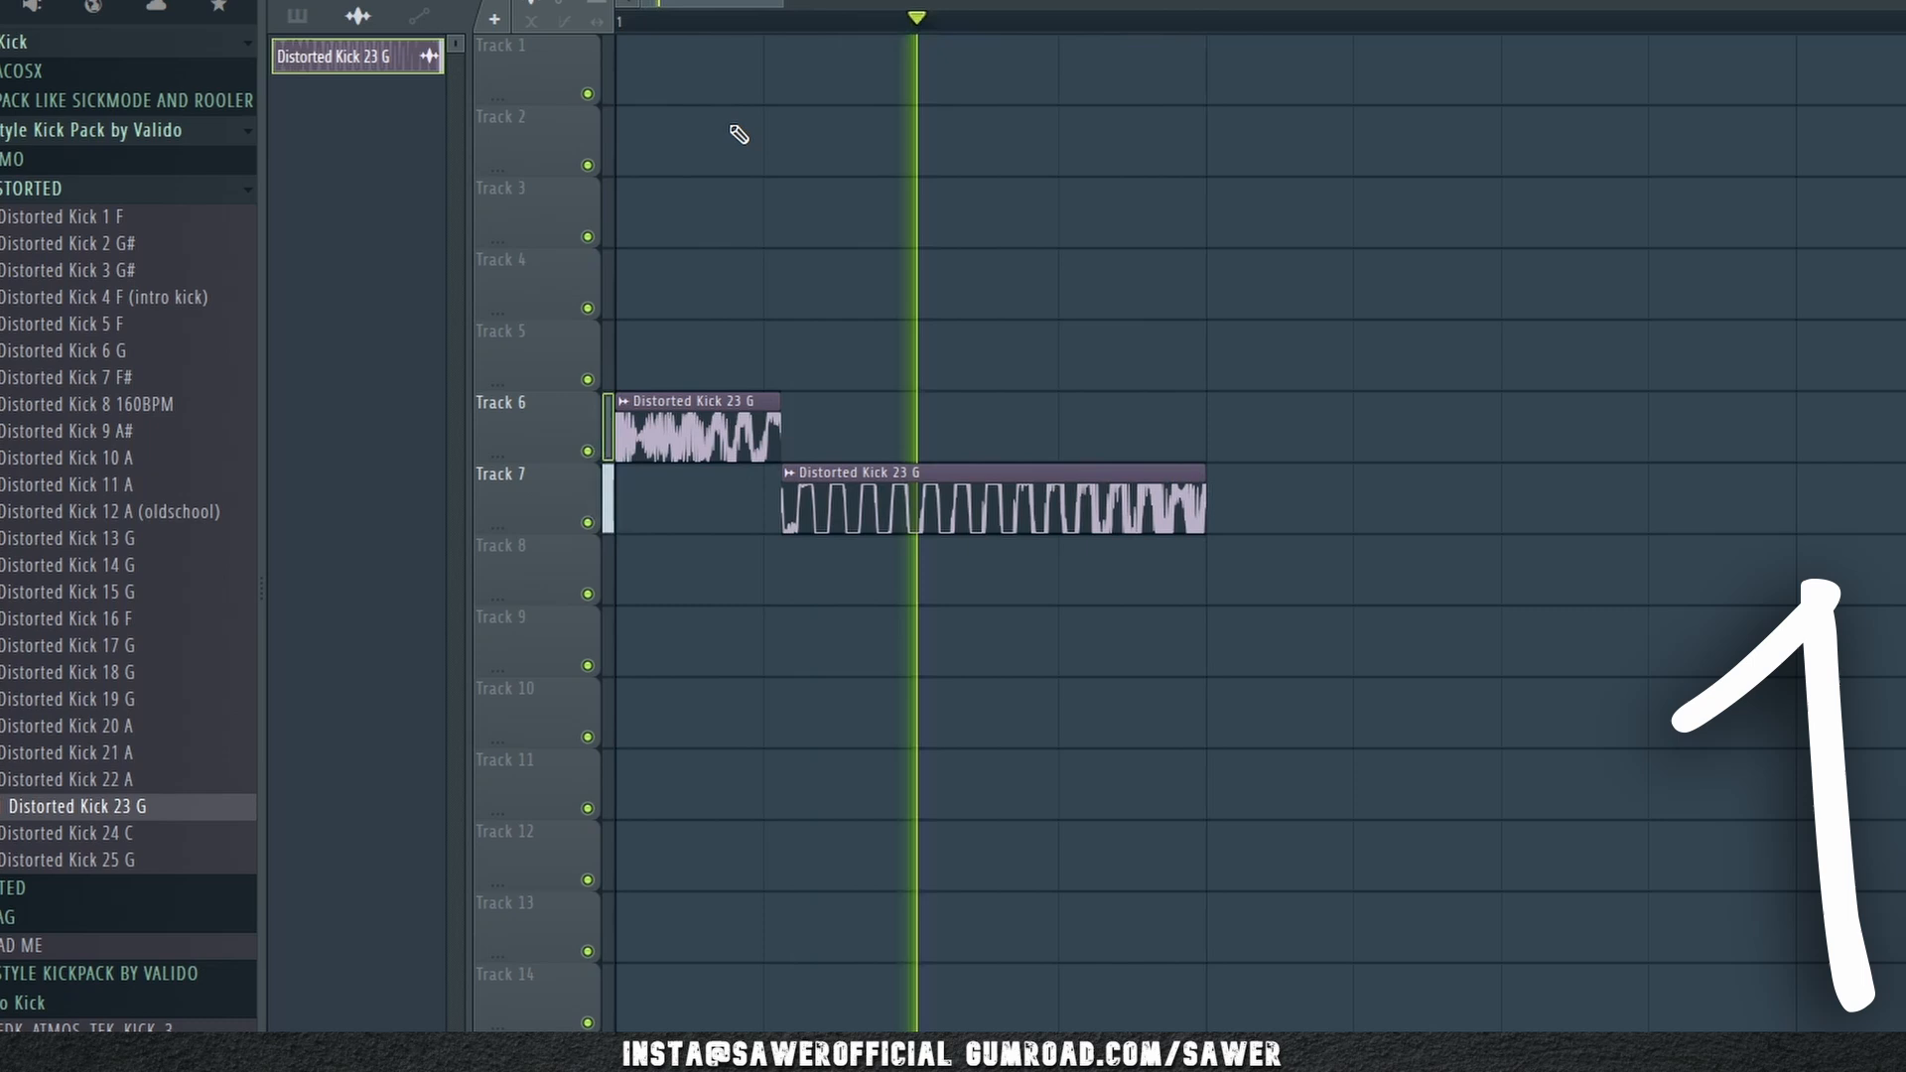
- Play the two Distorted Kick 23 G clips and check the sample's channel settings
{"action": "key", "text": "space"}
{"action": "double_click", "coordinate": [842, 482]}
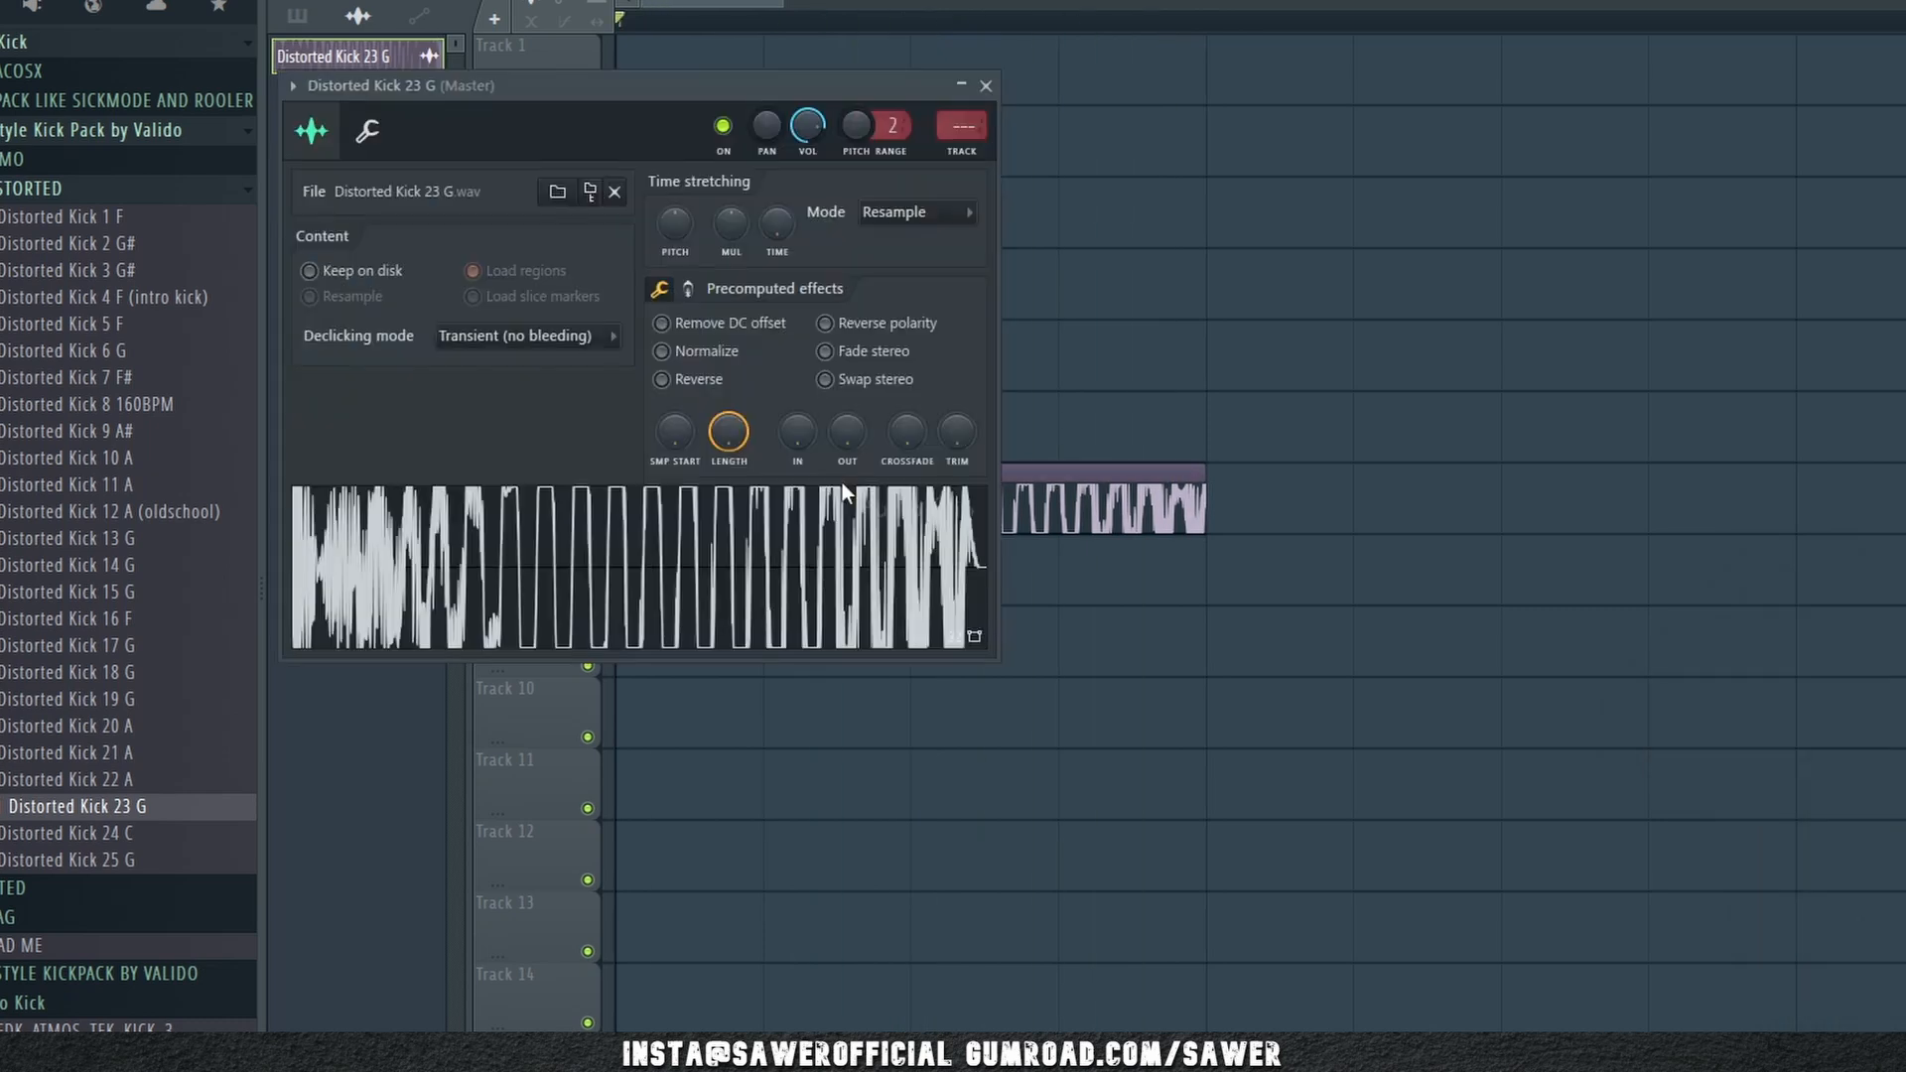
{"action": "right_click", "coordinate": [1254, 335]}
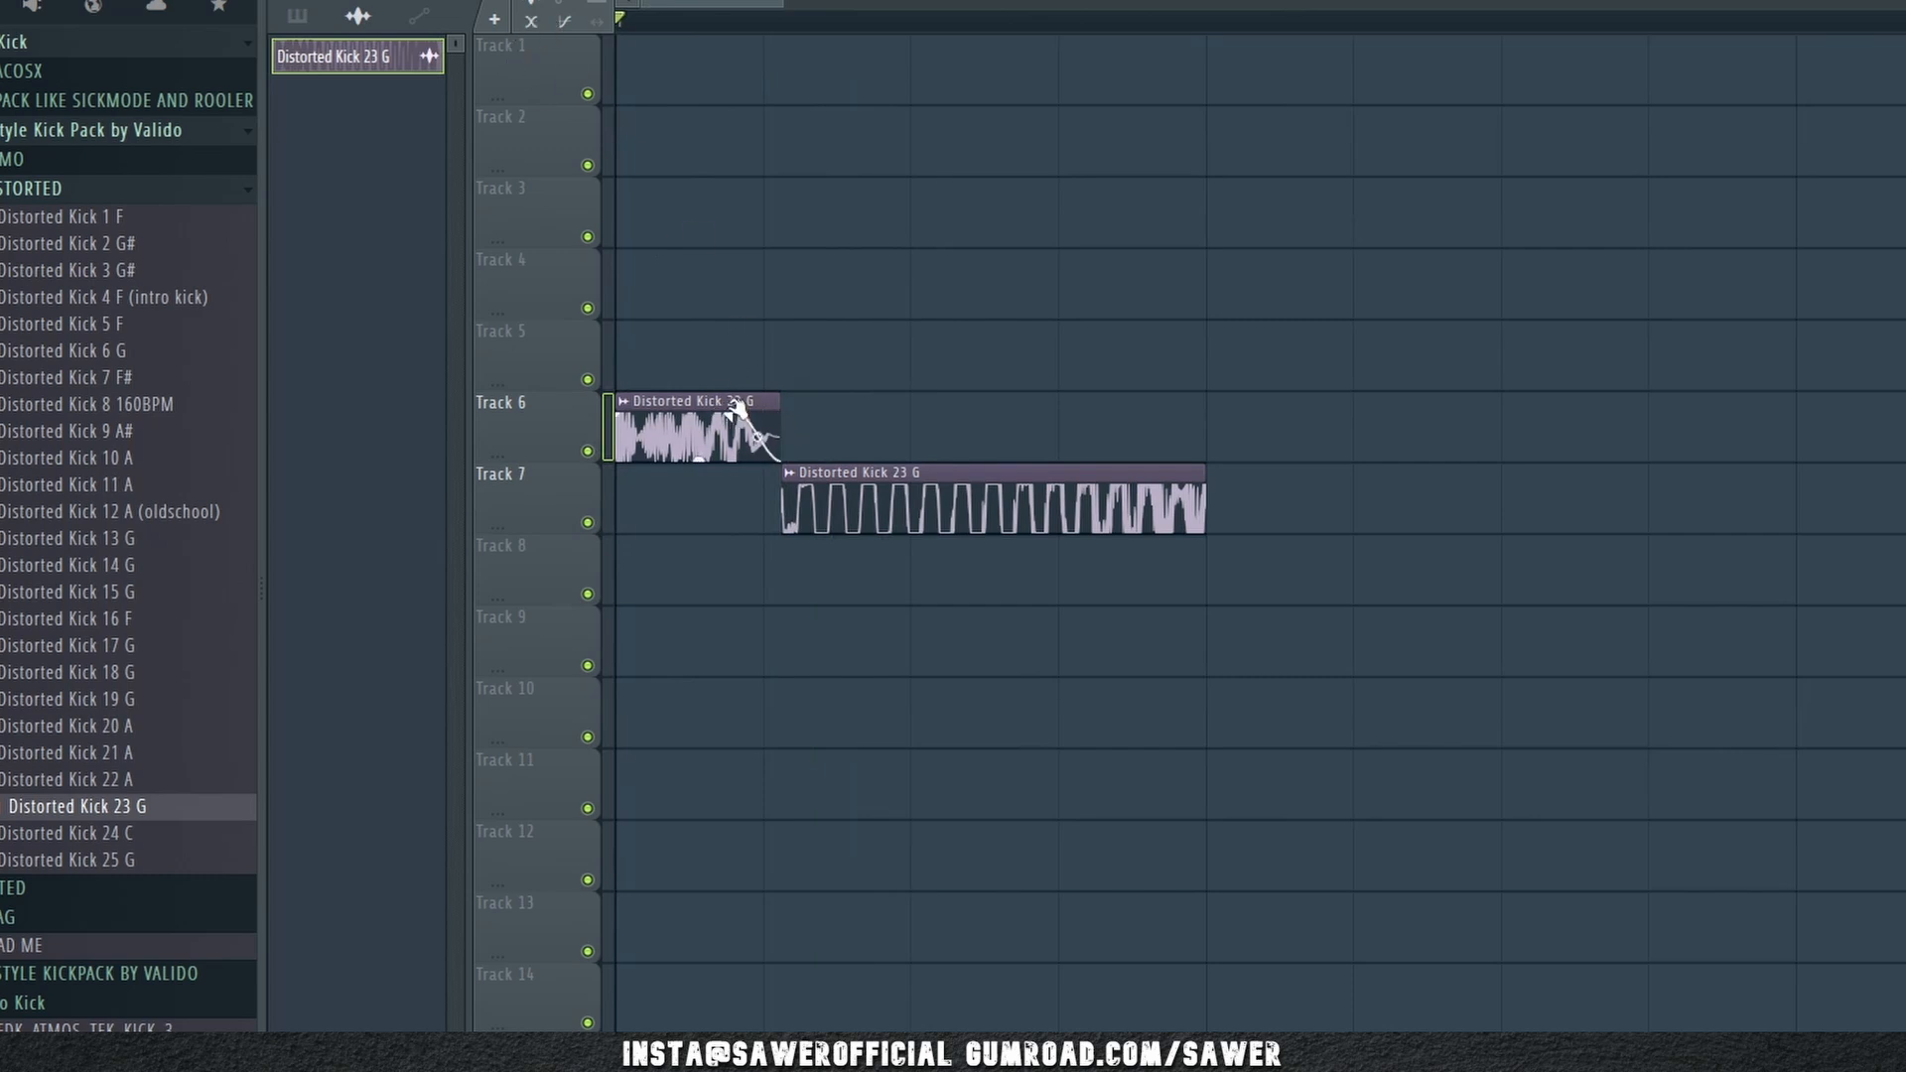
{"action": "key", "text": "space"}
{"action": "key", "text": "space"}
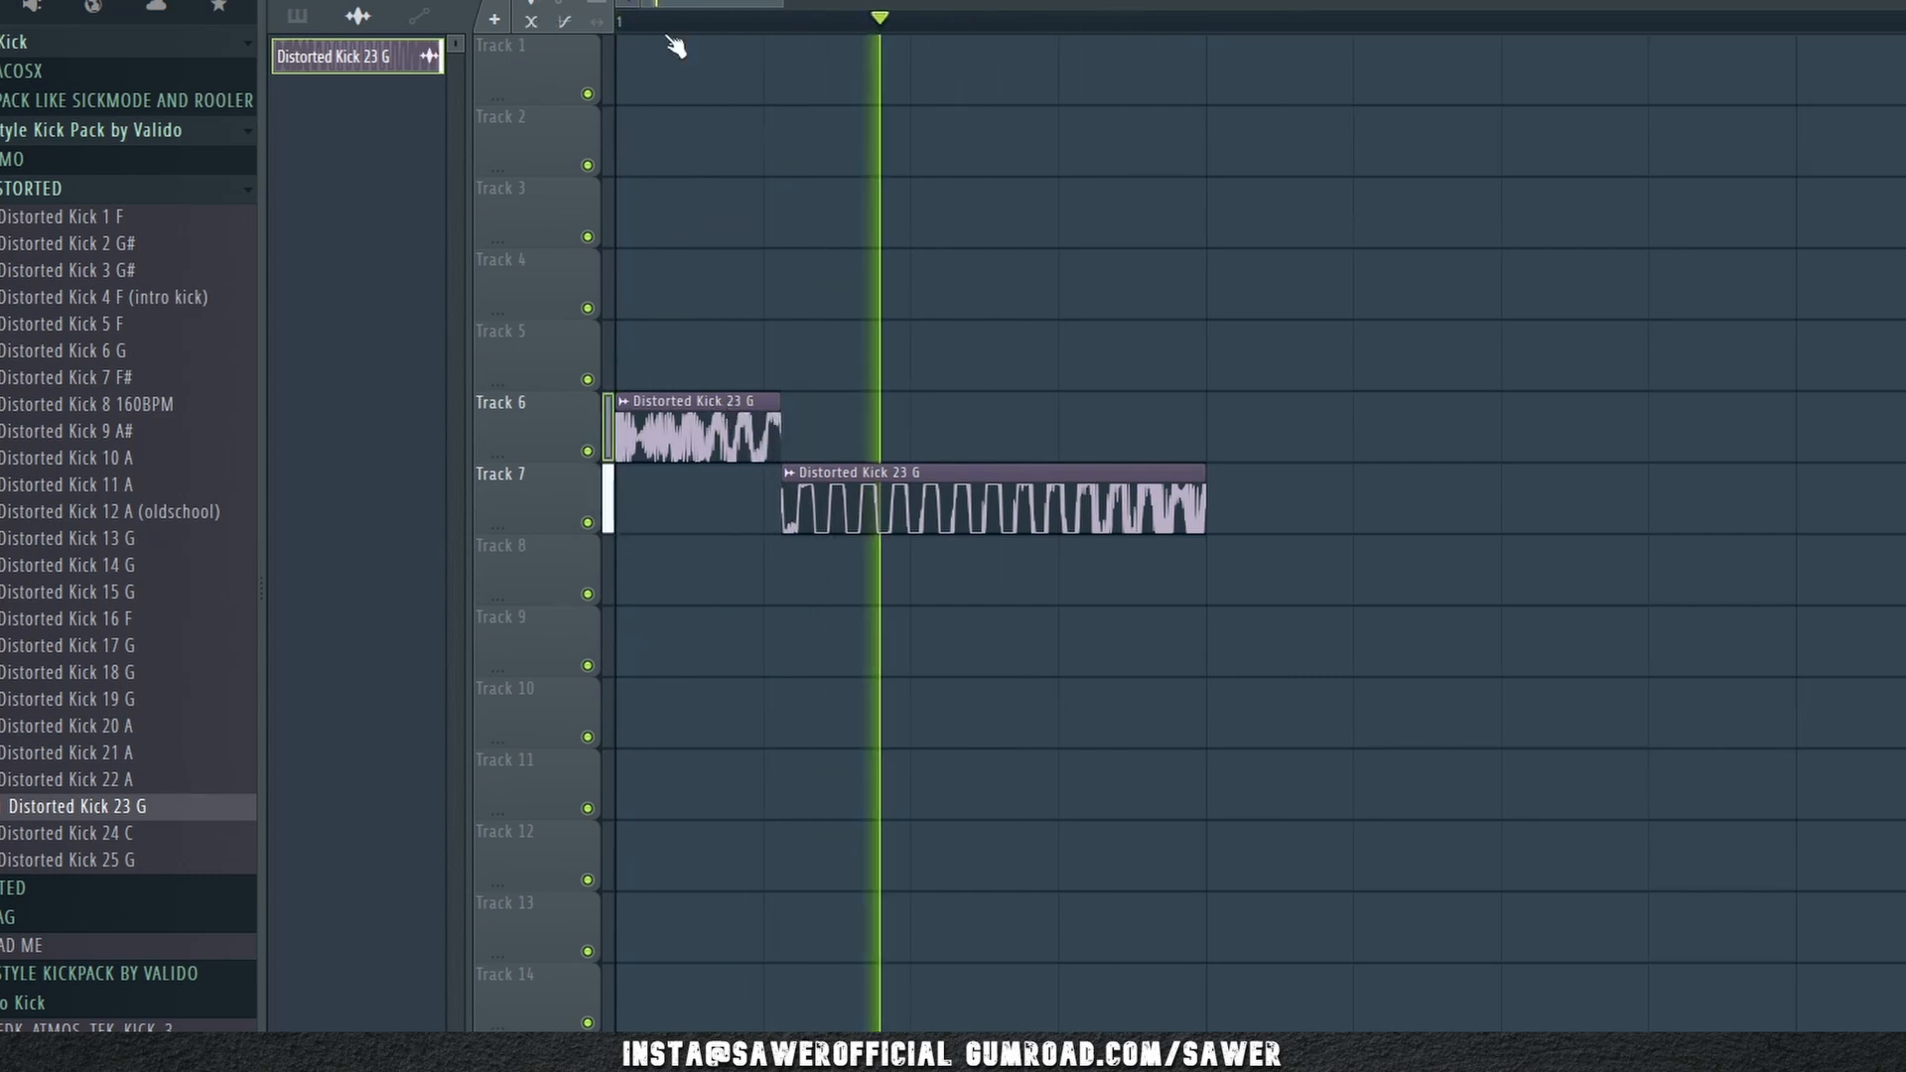
- Set the declicking mode of the Distorted Kick 23 G and 01 HE Snares & Claps samples to Generic (bleeding)
{"action": "double_click", "coordinate": [683, 401]}
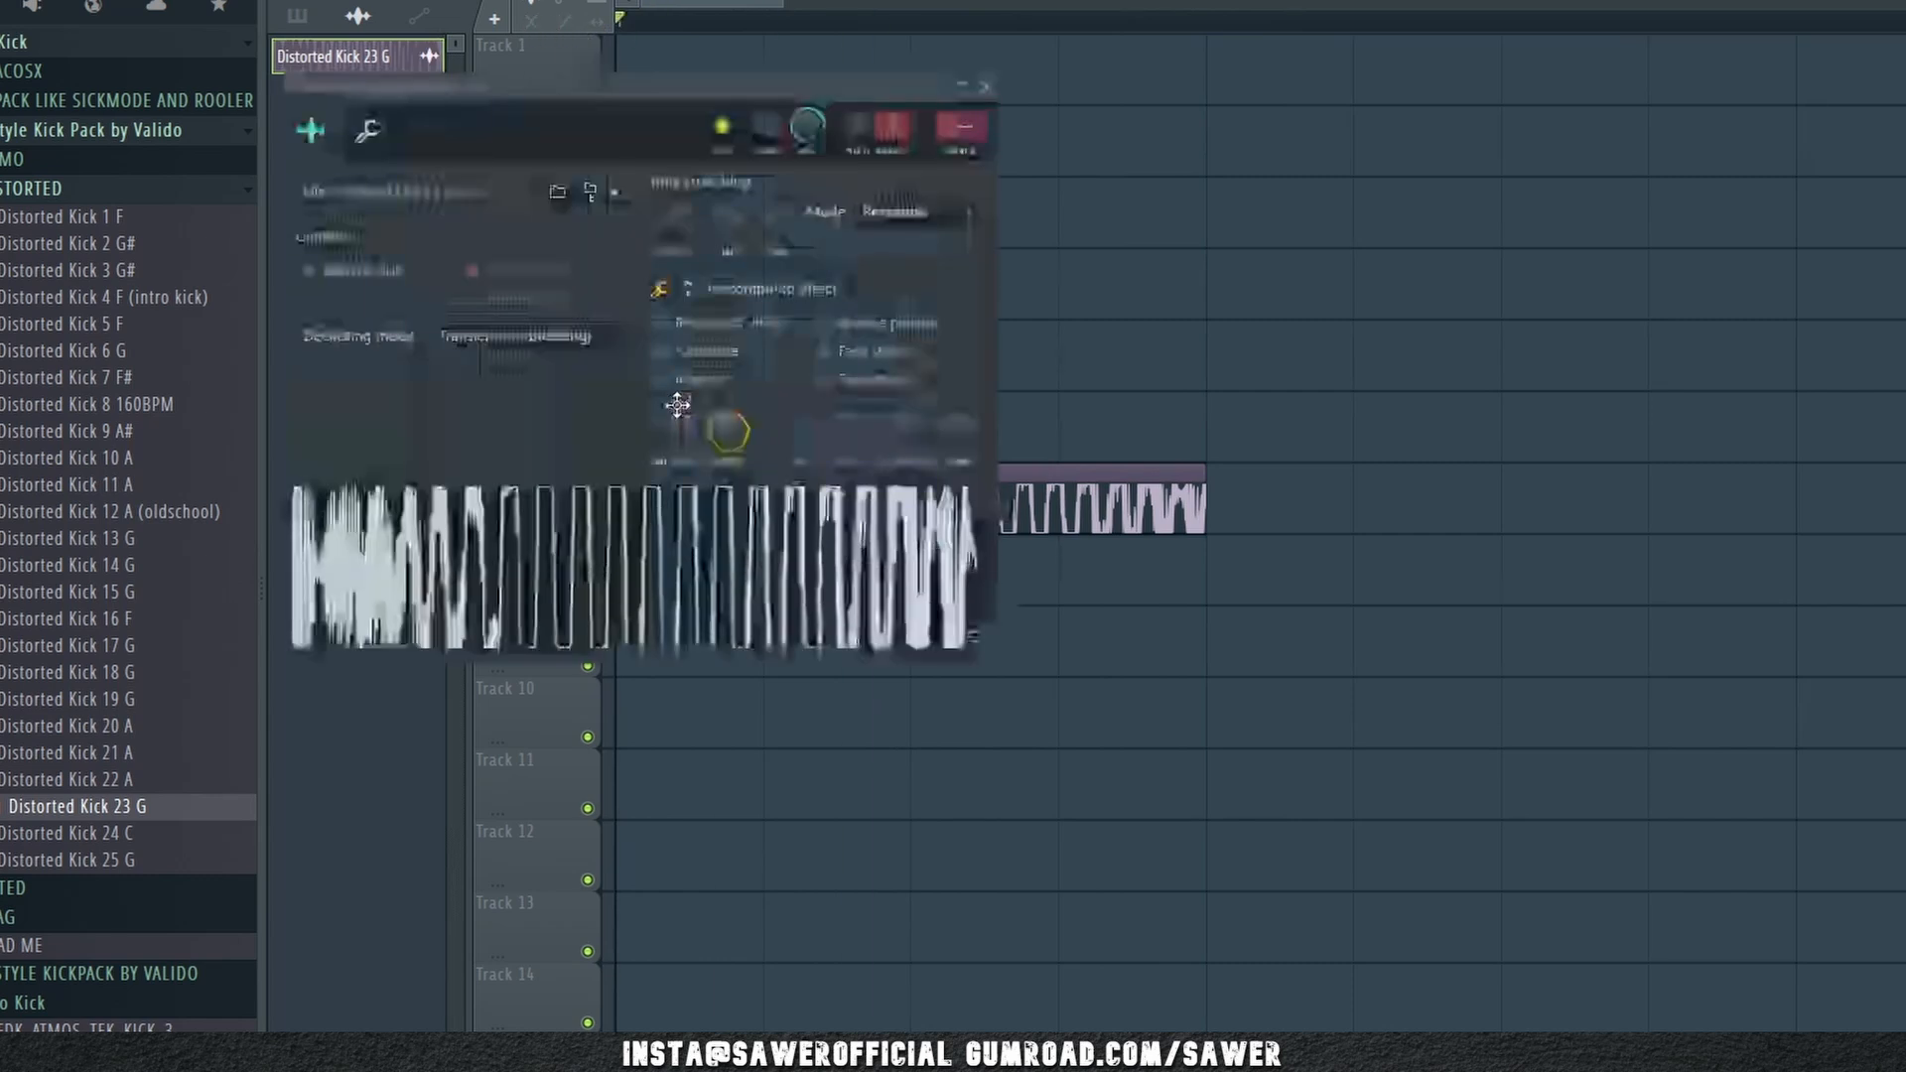
{"action": "left_click", "coordinate": [607, 337]}
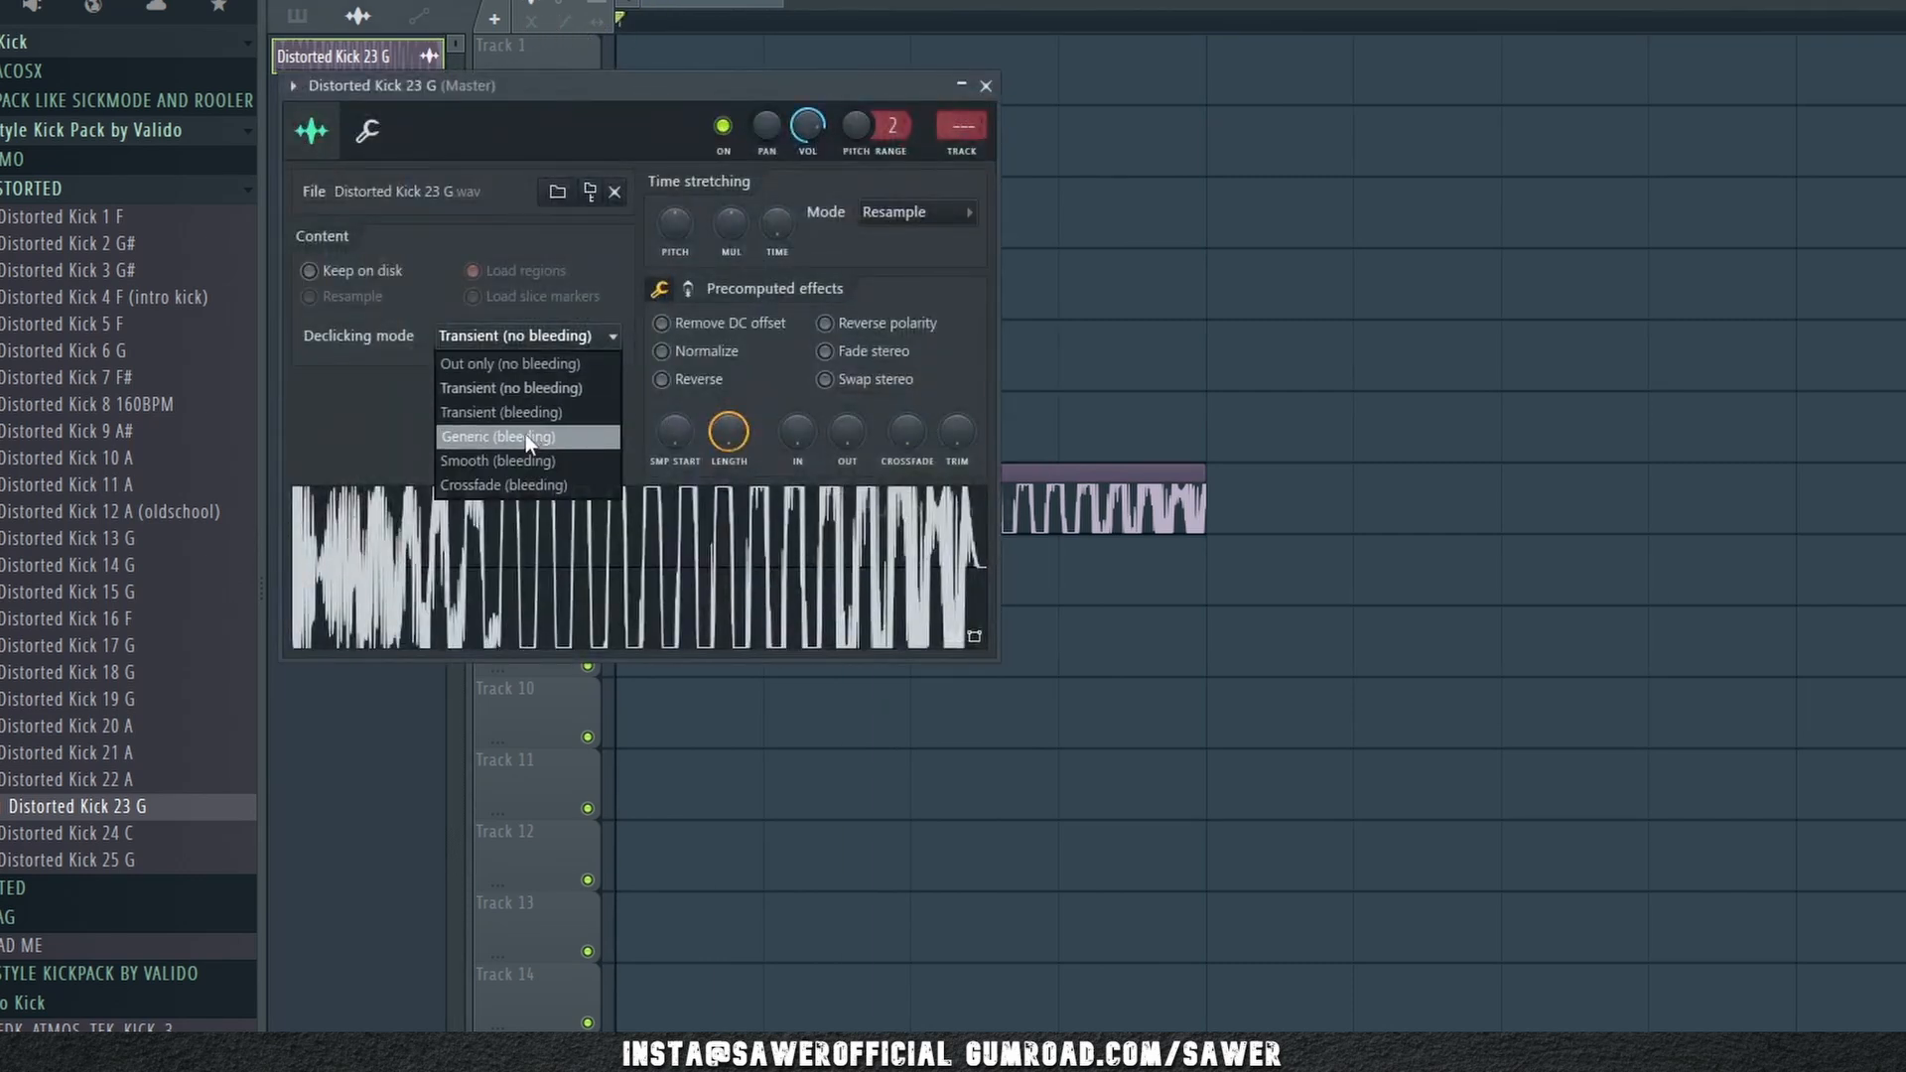
{"action": "left_click", "coordinate": [526, 437]}
{"action": "key", "text": "Escape"}
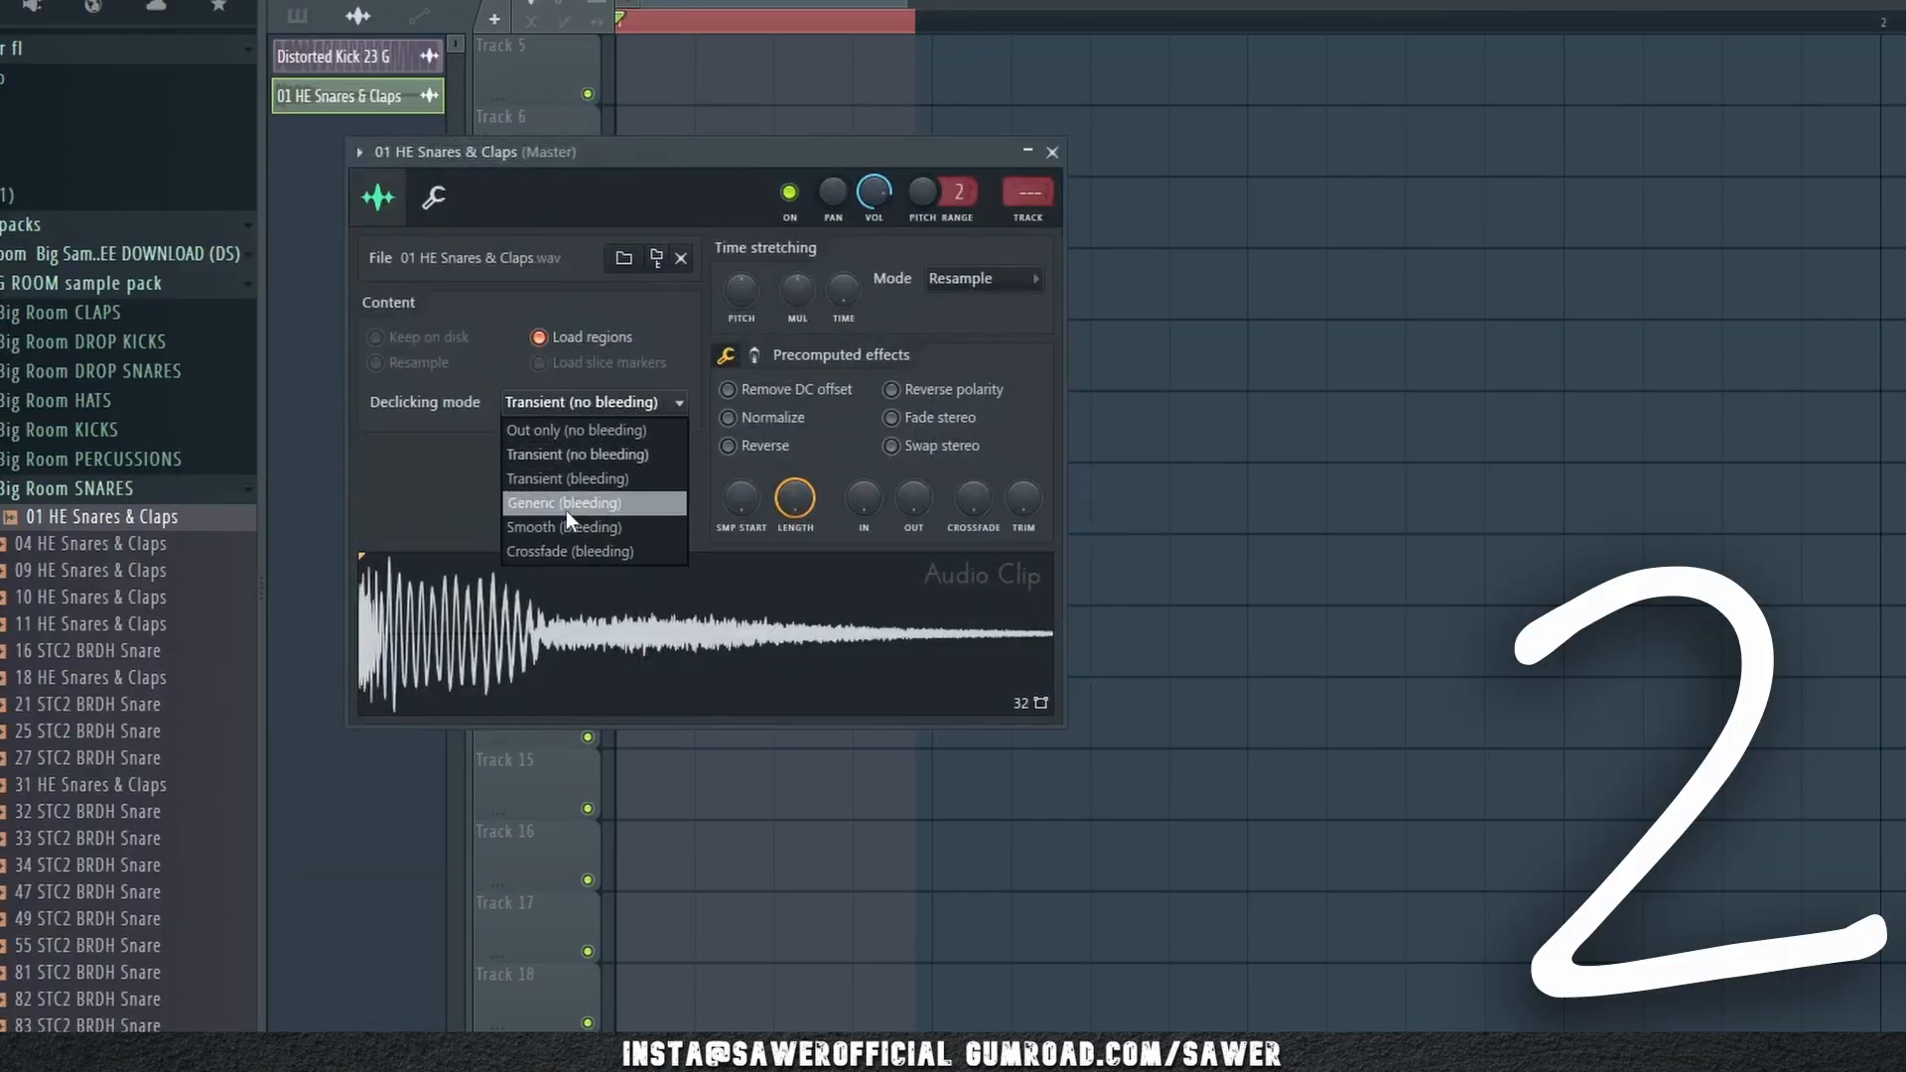
{"action": "left_click", "coordinate": [566, 510]}
{"action": "key", "text": "Escape"}
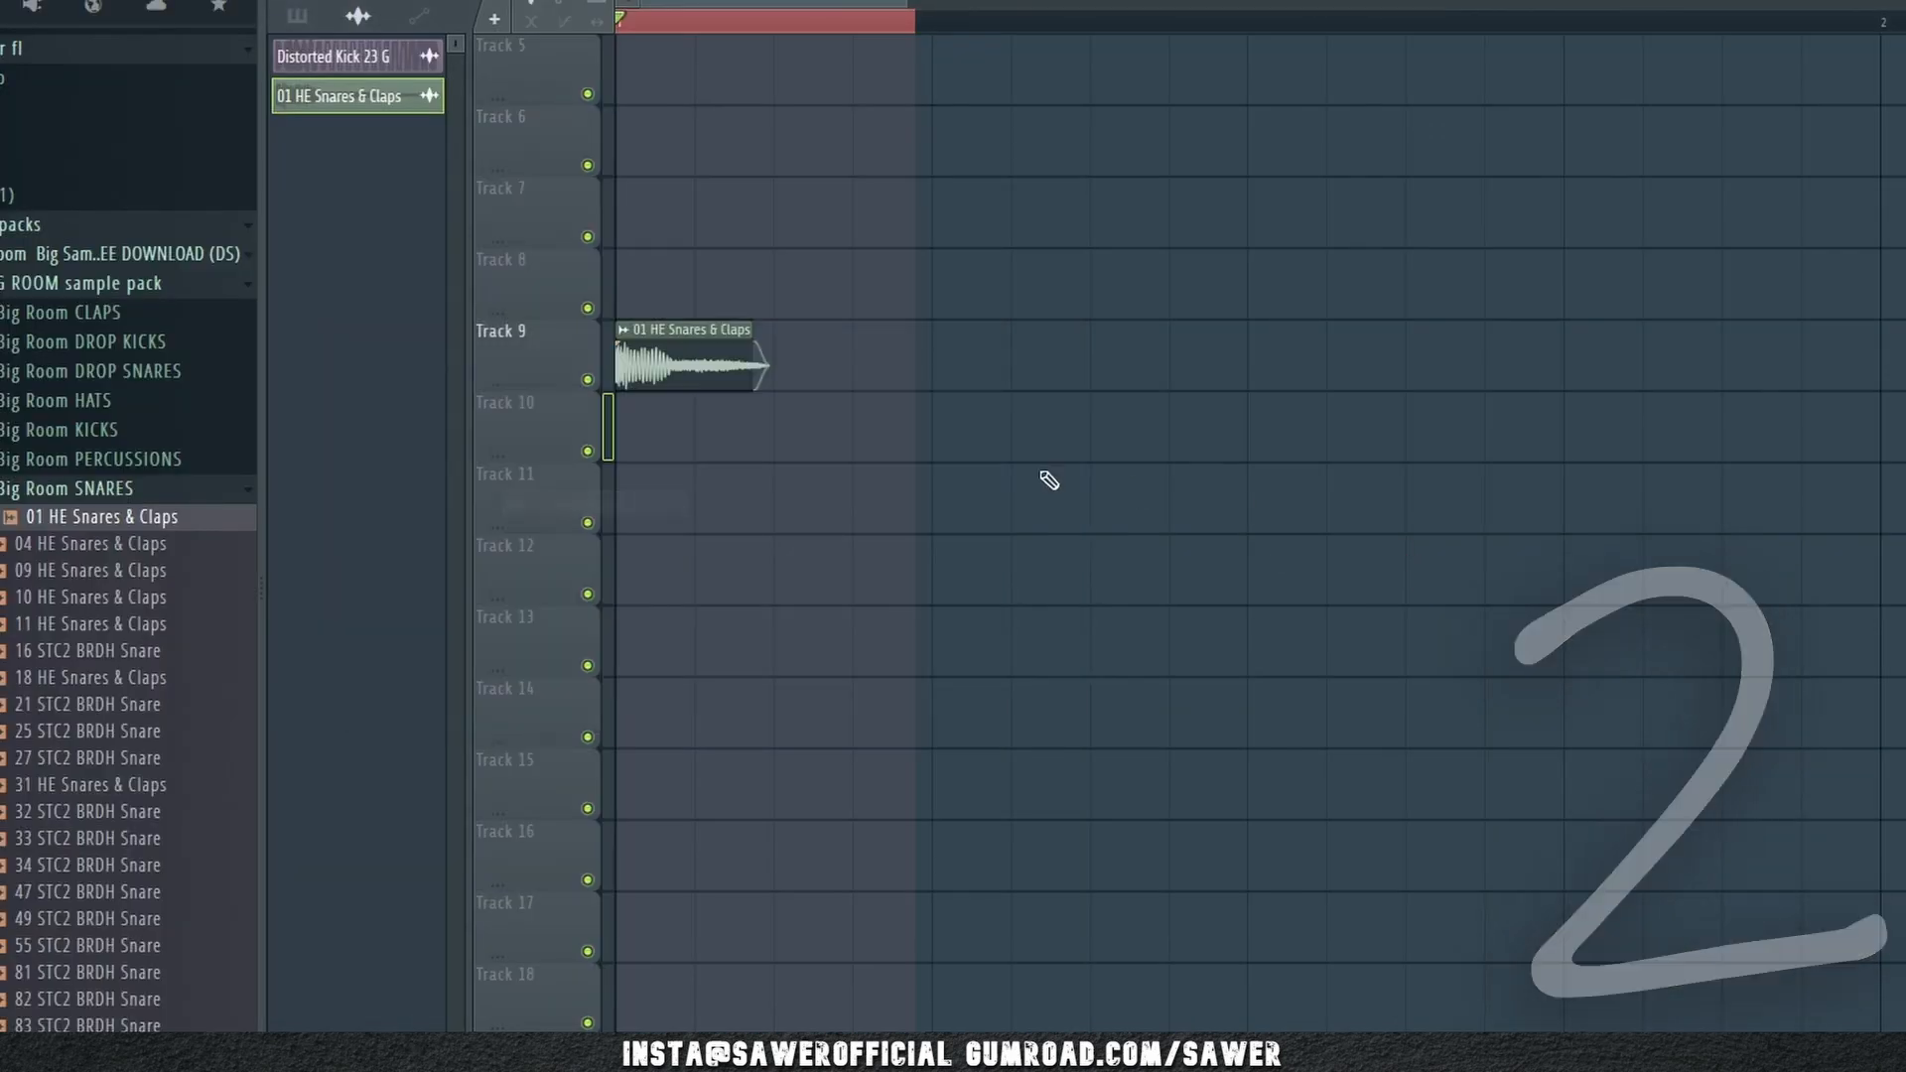
- Duplicate the 01 HE Snares & Claps clip repeatedly in a continuous row along Track 9
{"action": "key", "text": "ctrl+a"}
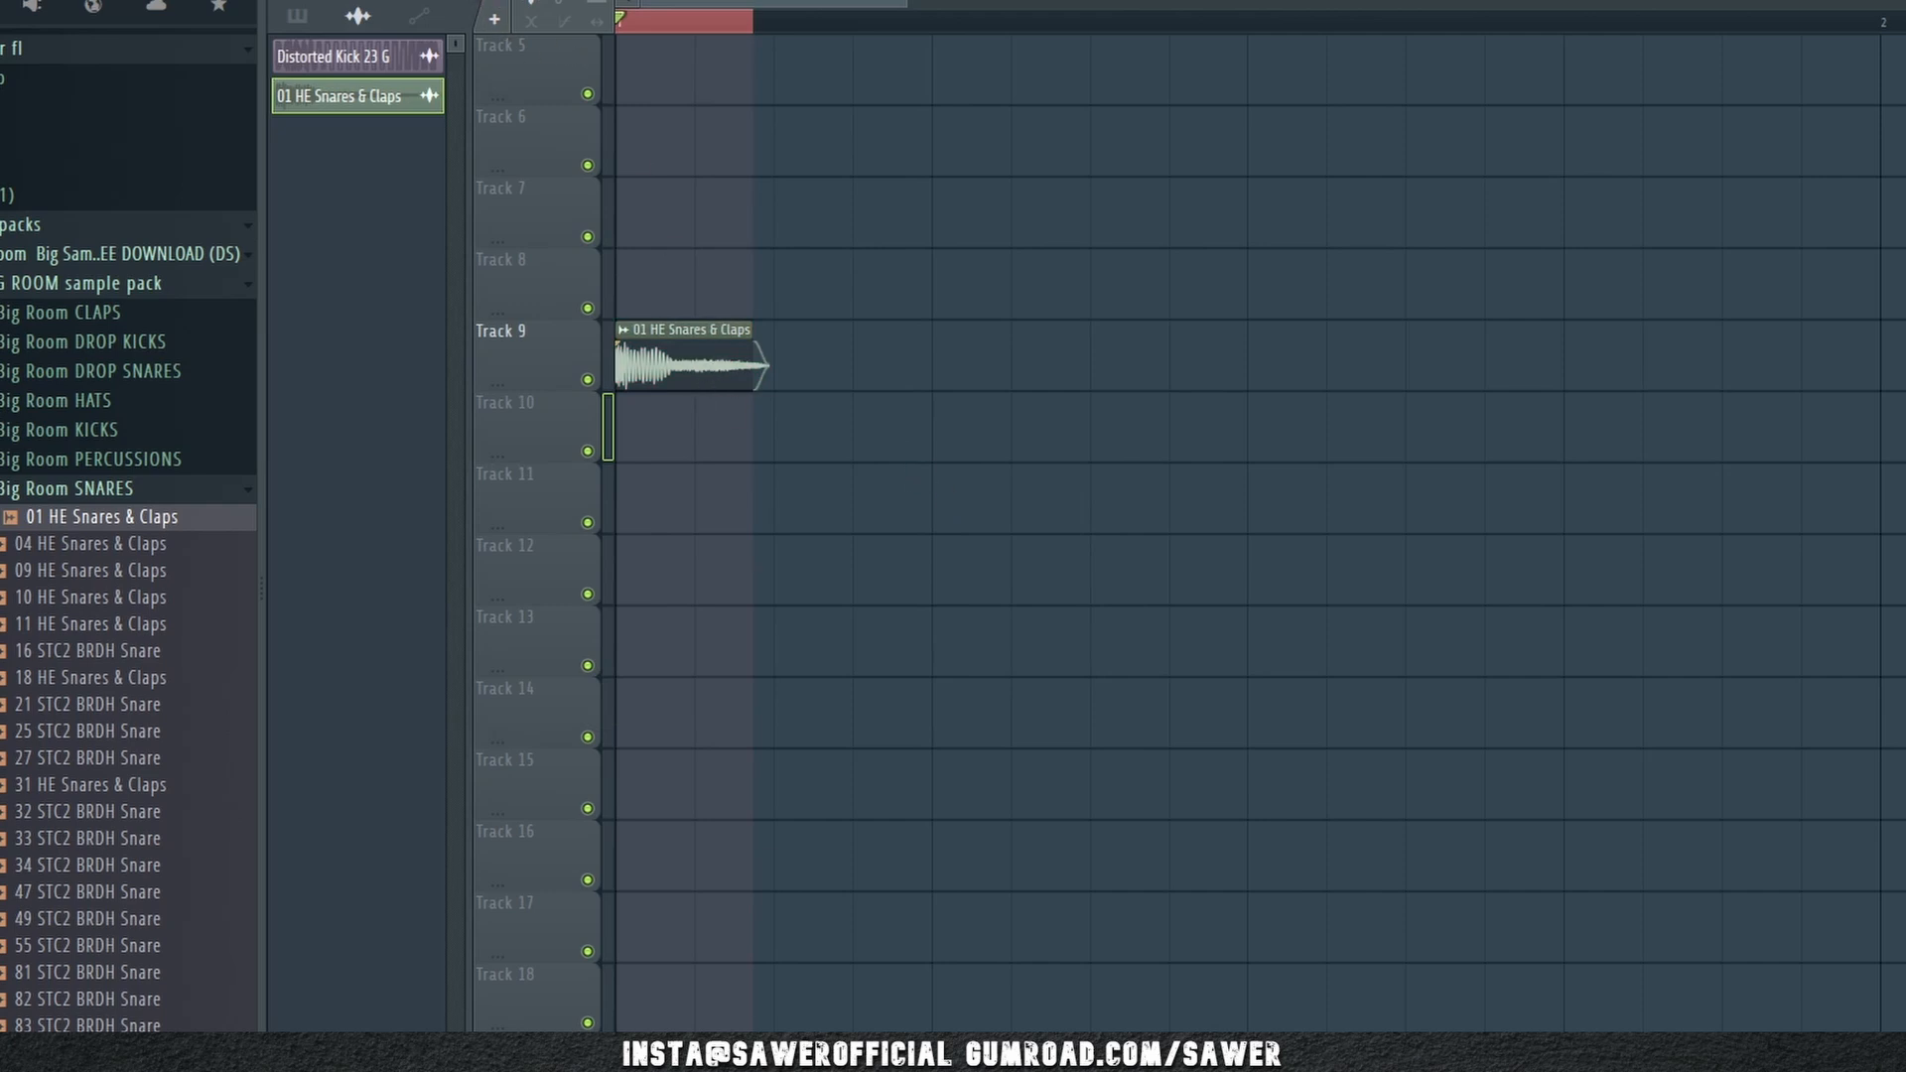
{"action": "key", "text": "ctrl+b"}
{"action": "key", "text": "ctrl+b"}
{"action": "key", "text": "ctrl+b"}
{"action": "key", "text": "ctrl+b"}
{"action": "key", "text": "ctrl+b"}
{"action": "key", "text": "ctrl+b"}
{"action": "key", "text": "ctrl+b"}
{"action": "key", "text": "ctrl+b"}
{"action": "key", "text": "ctrl+b"}
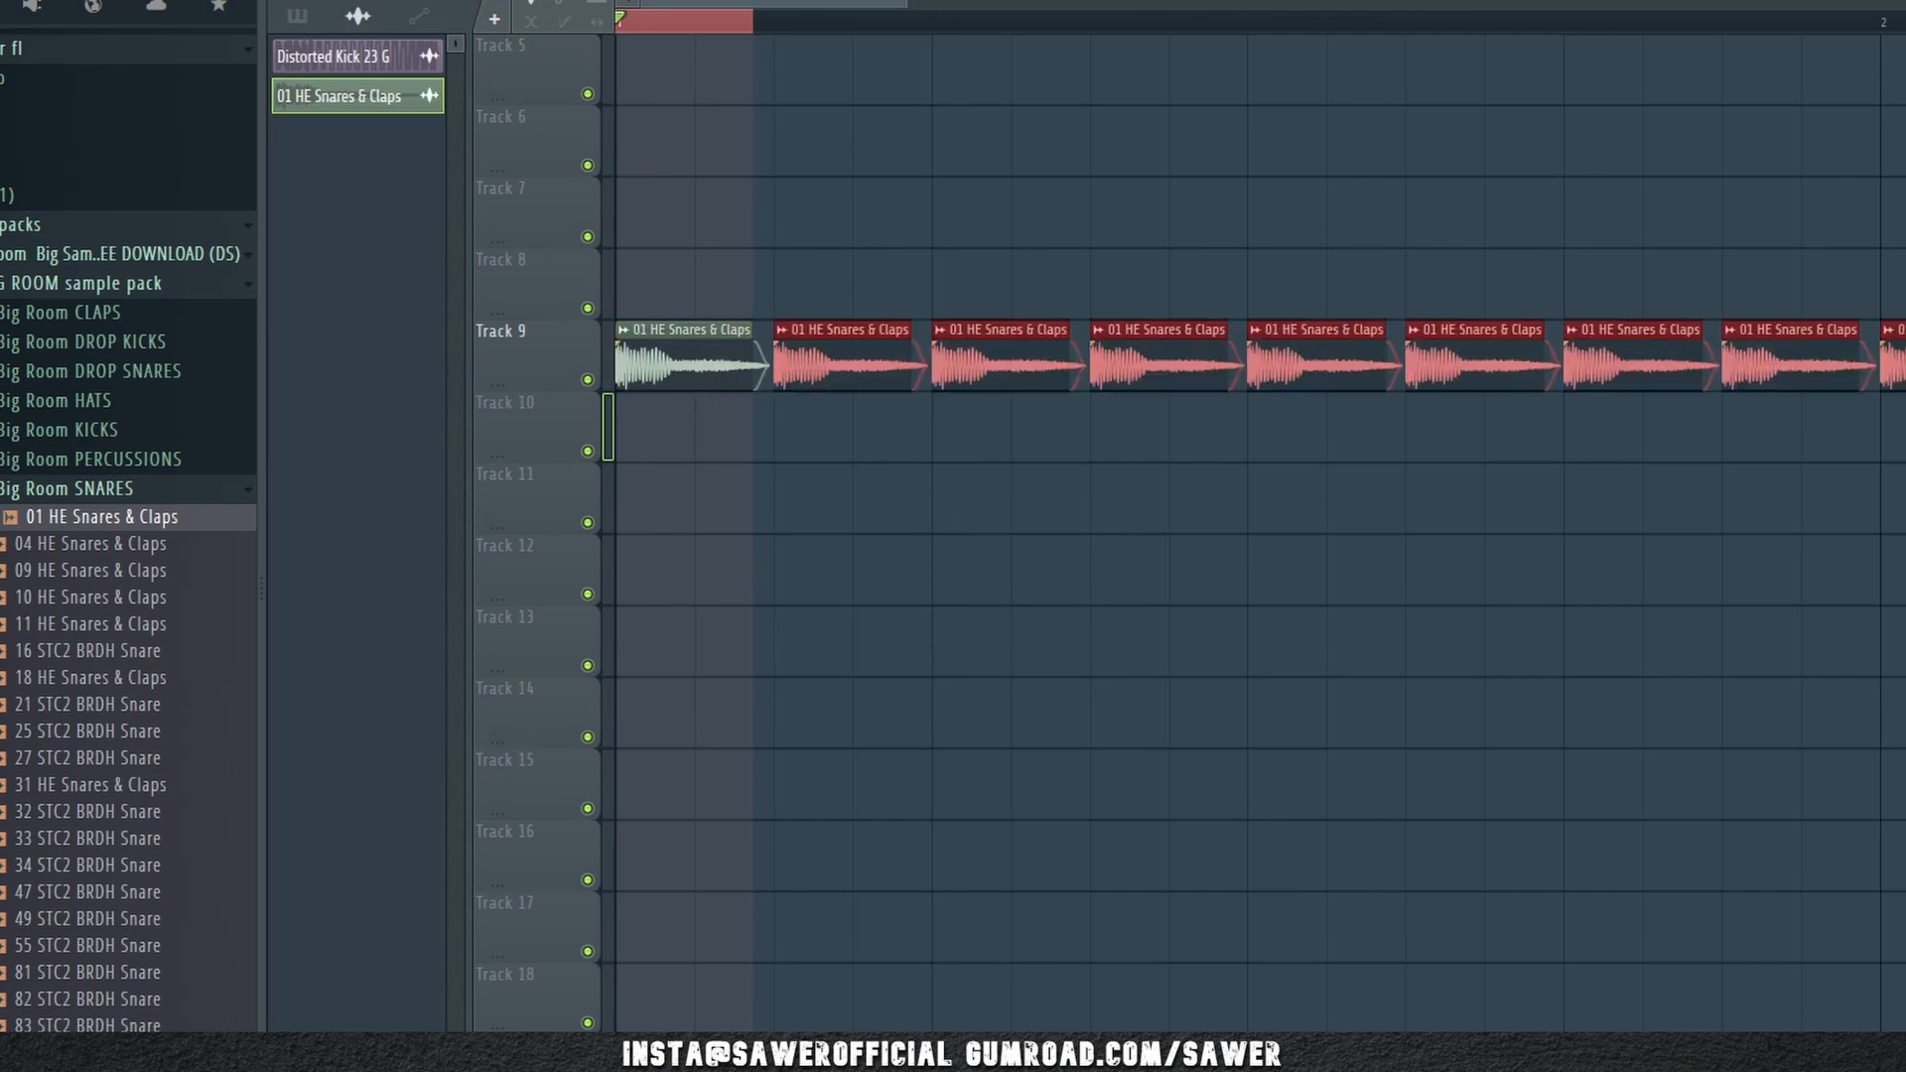
- Shorten the snare clips in bar 3 to half their length for a faster roll and play the build-up
{"action": "key", "text": "ctrl+a"}
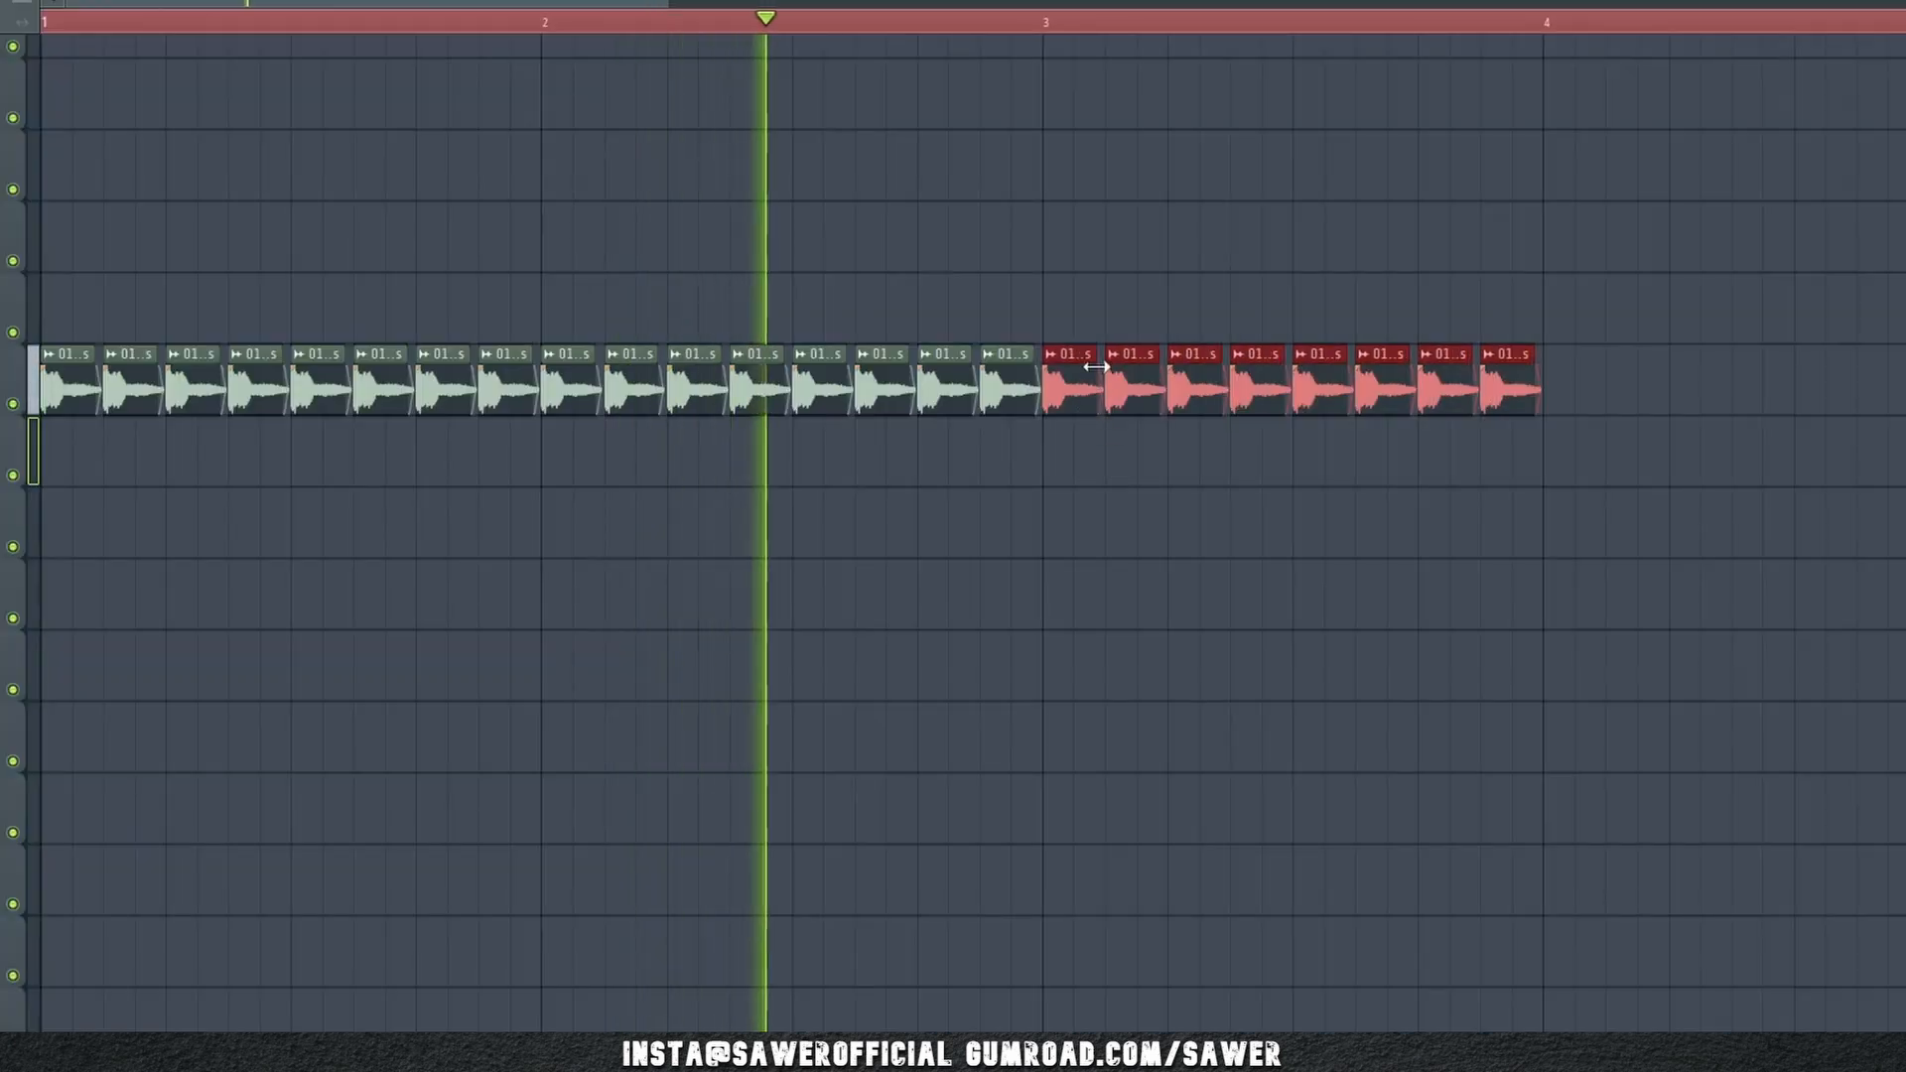
{"action": "mouse_move", "coordinate": [1096, 367]}
{"action": "left_mouse_down"}
{"action": "mouse_move", "coordinate": [1065, 369]}
{"action": "mouse_move", "coordinate": [1090, 375]}
{"action": "left_mouse_up"}
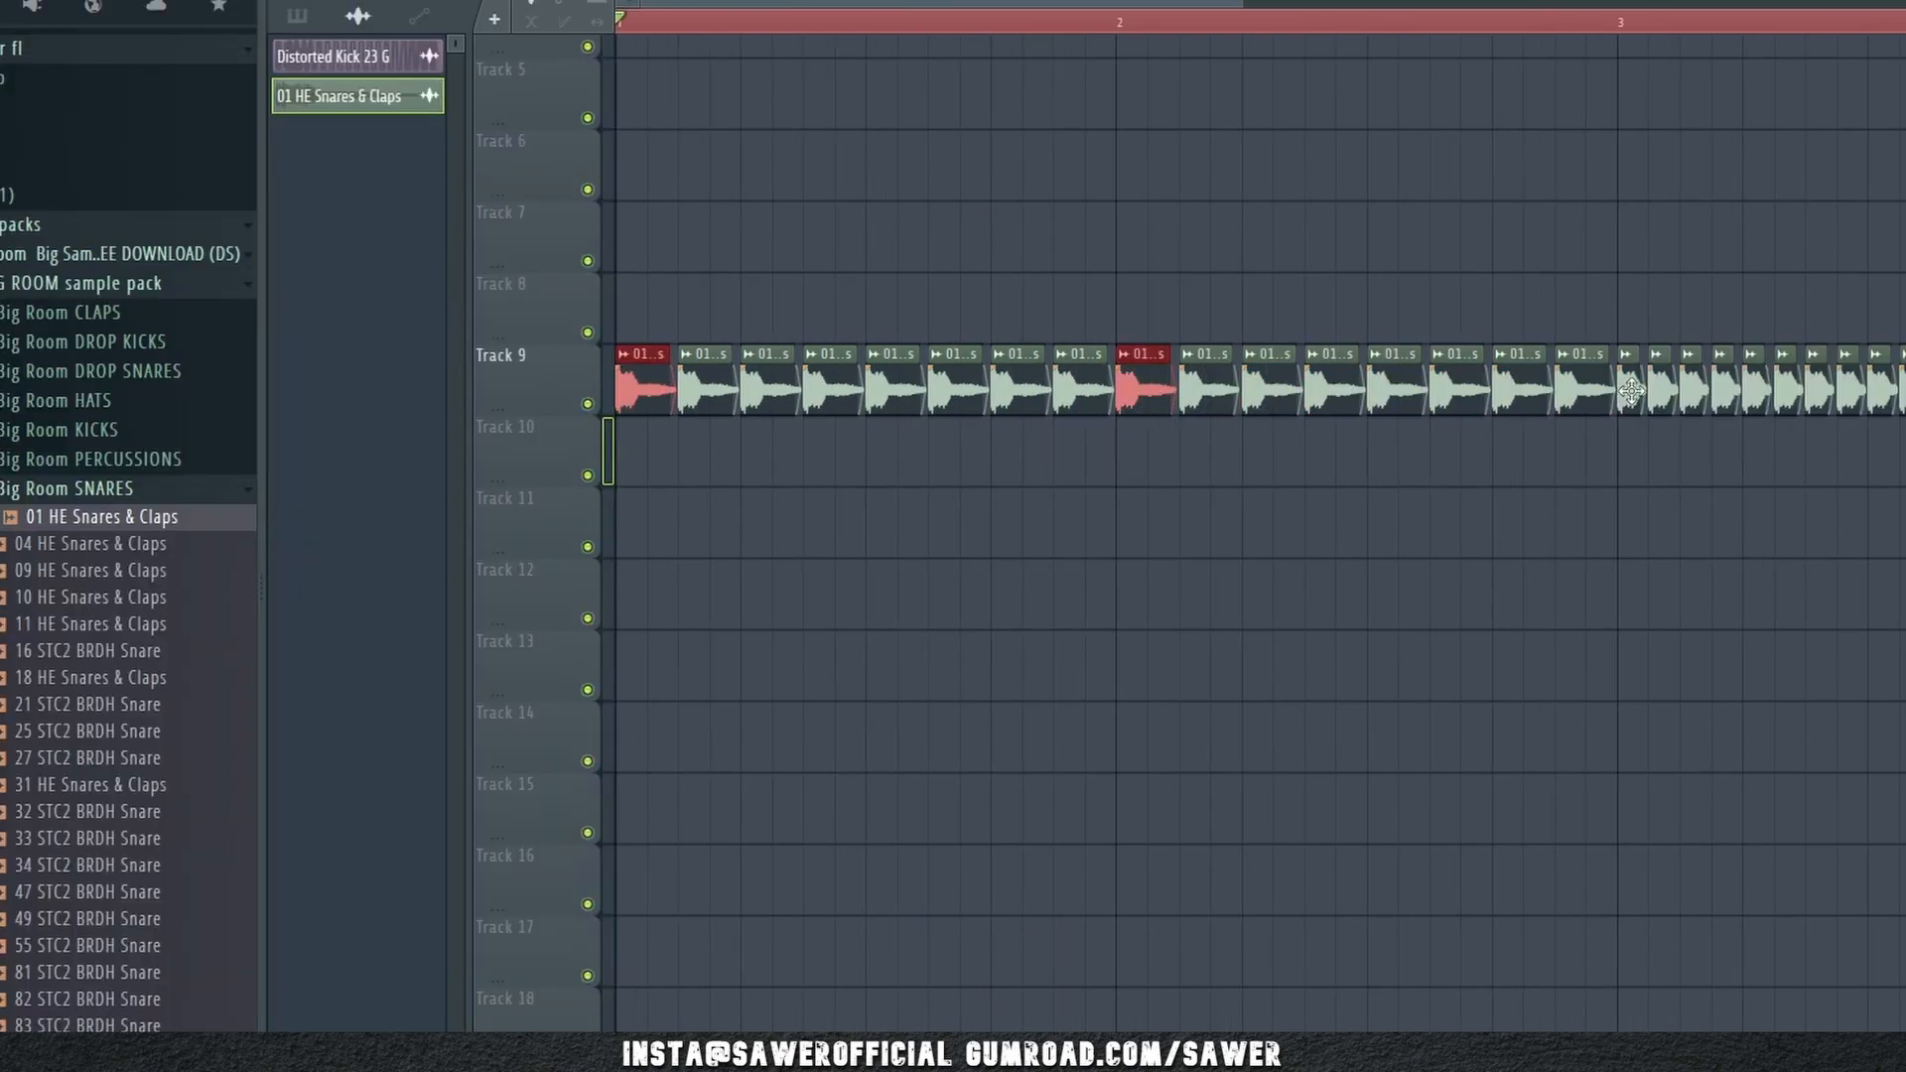
{"action": "key", "text": "space"}
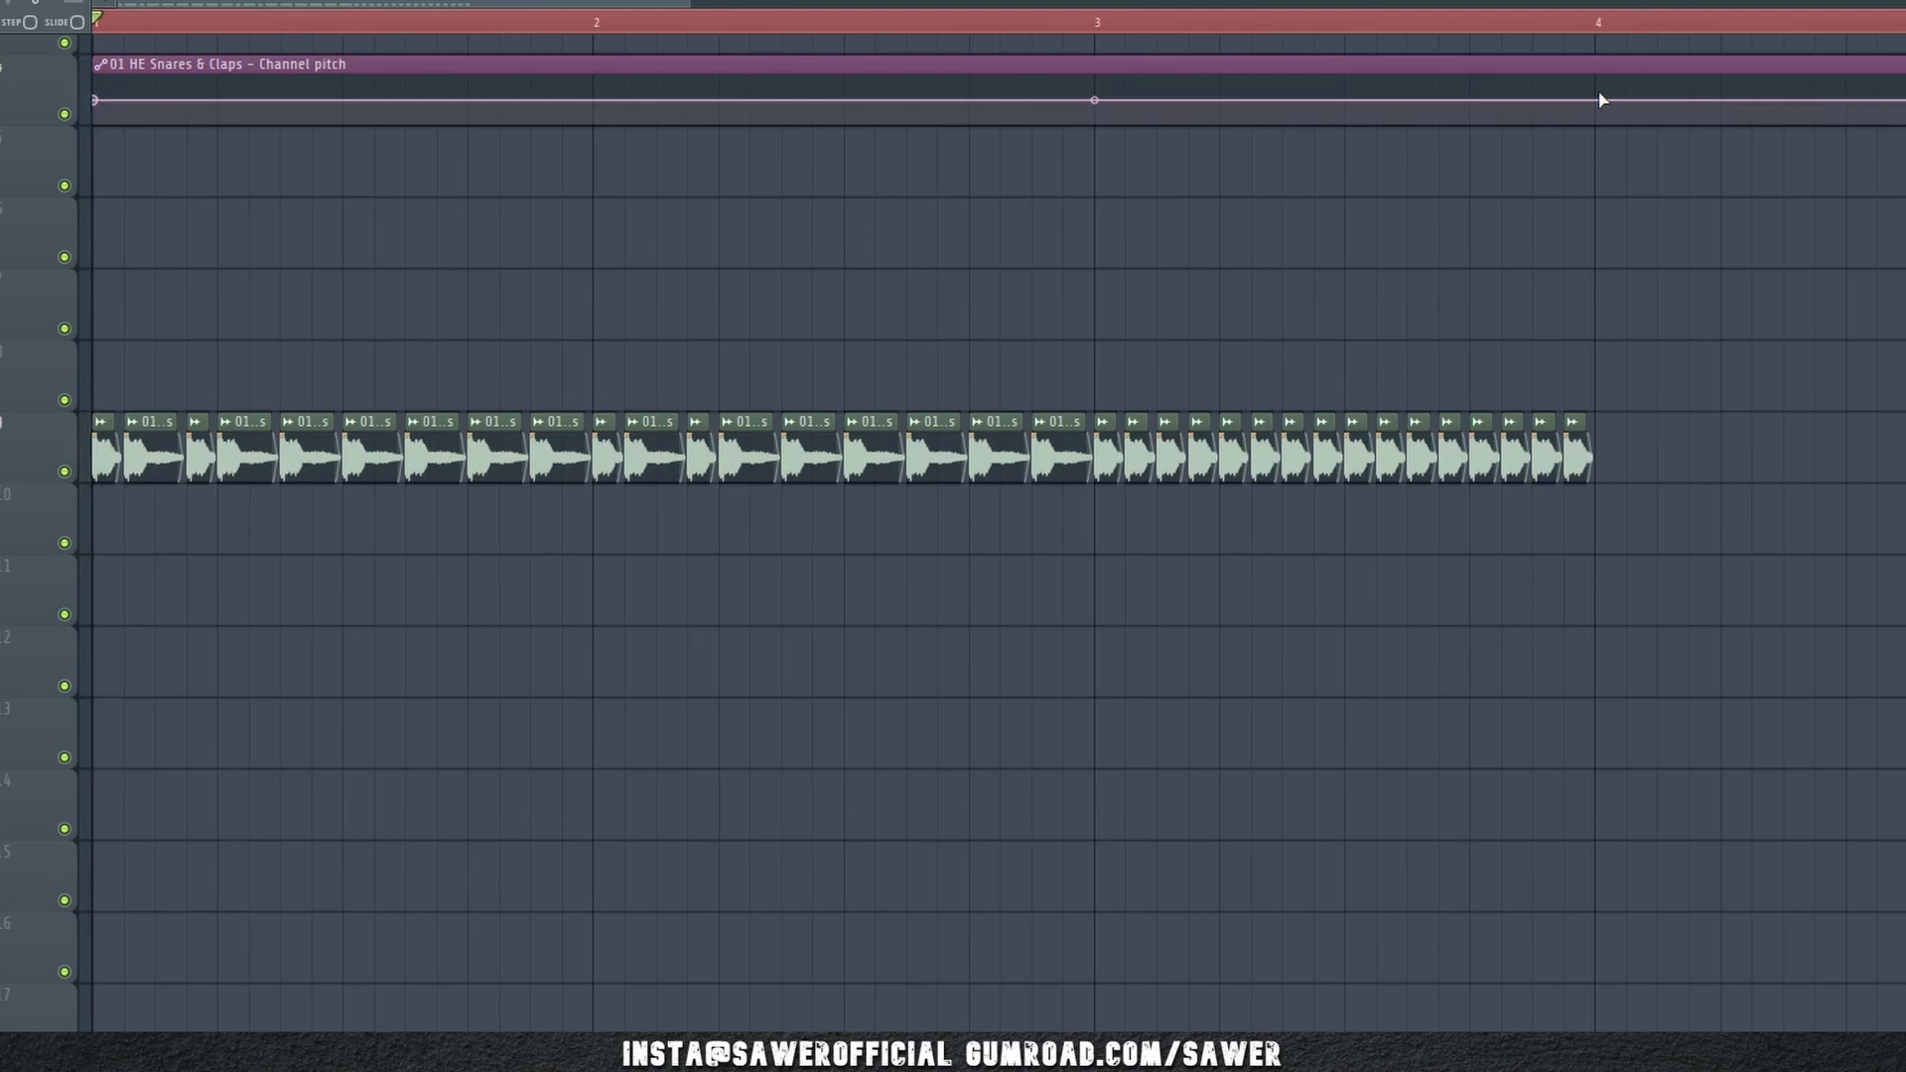
{"action": "key", "text": "space"}
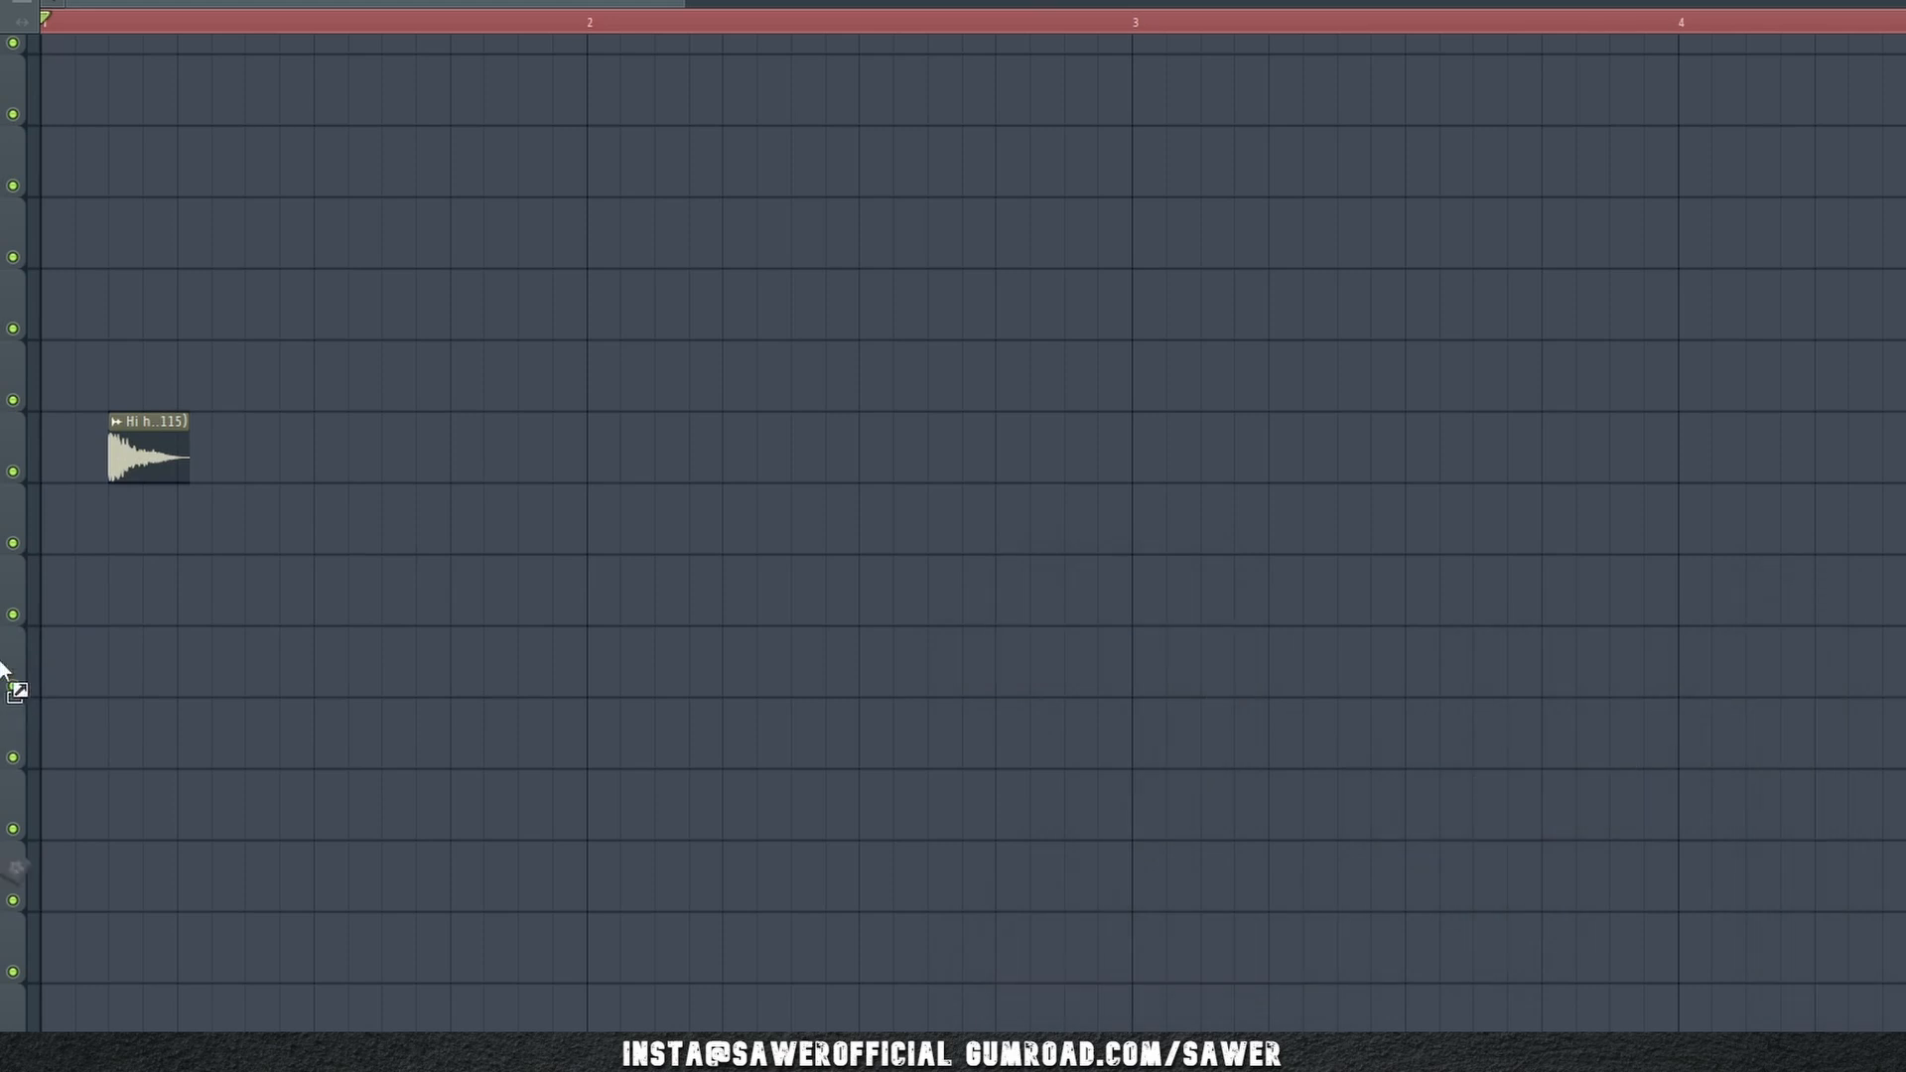
- Build a layered hi-hat rhythm in bar 1 with Hi hat (120) clips on the second row and Hi hat (130) clips on the third
{"action": "key", "text": "space"}
{"action": "left_click_drag", "start_coordinate": [74, 485], "coordinate": [171, 514]}
{"action": "key", "text": "space"}
{"action": "key", "text": "space"}
{"action": "left_click", "coordinate": [217, 520]}
{"action": "key", "text": "space"}
{"action": "left_click", "coordinate": [289, 512]}
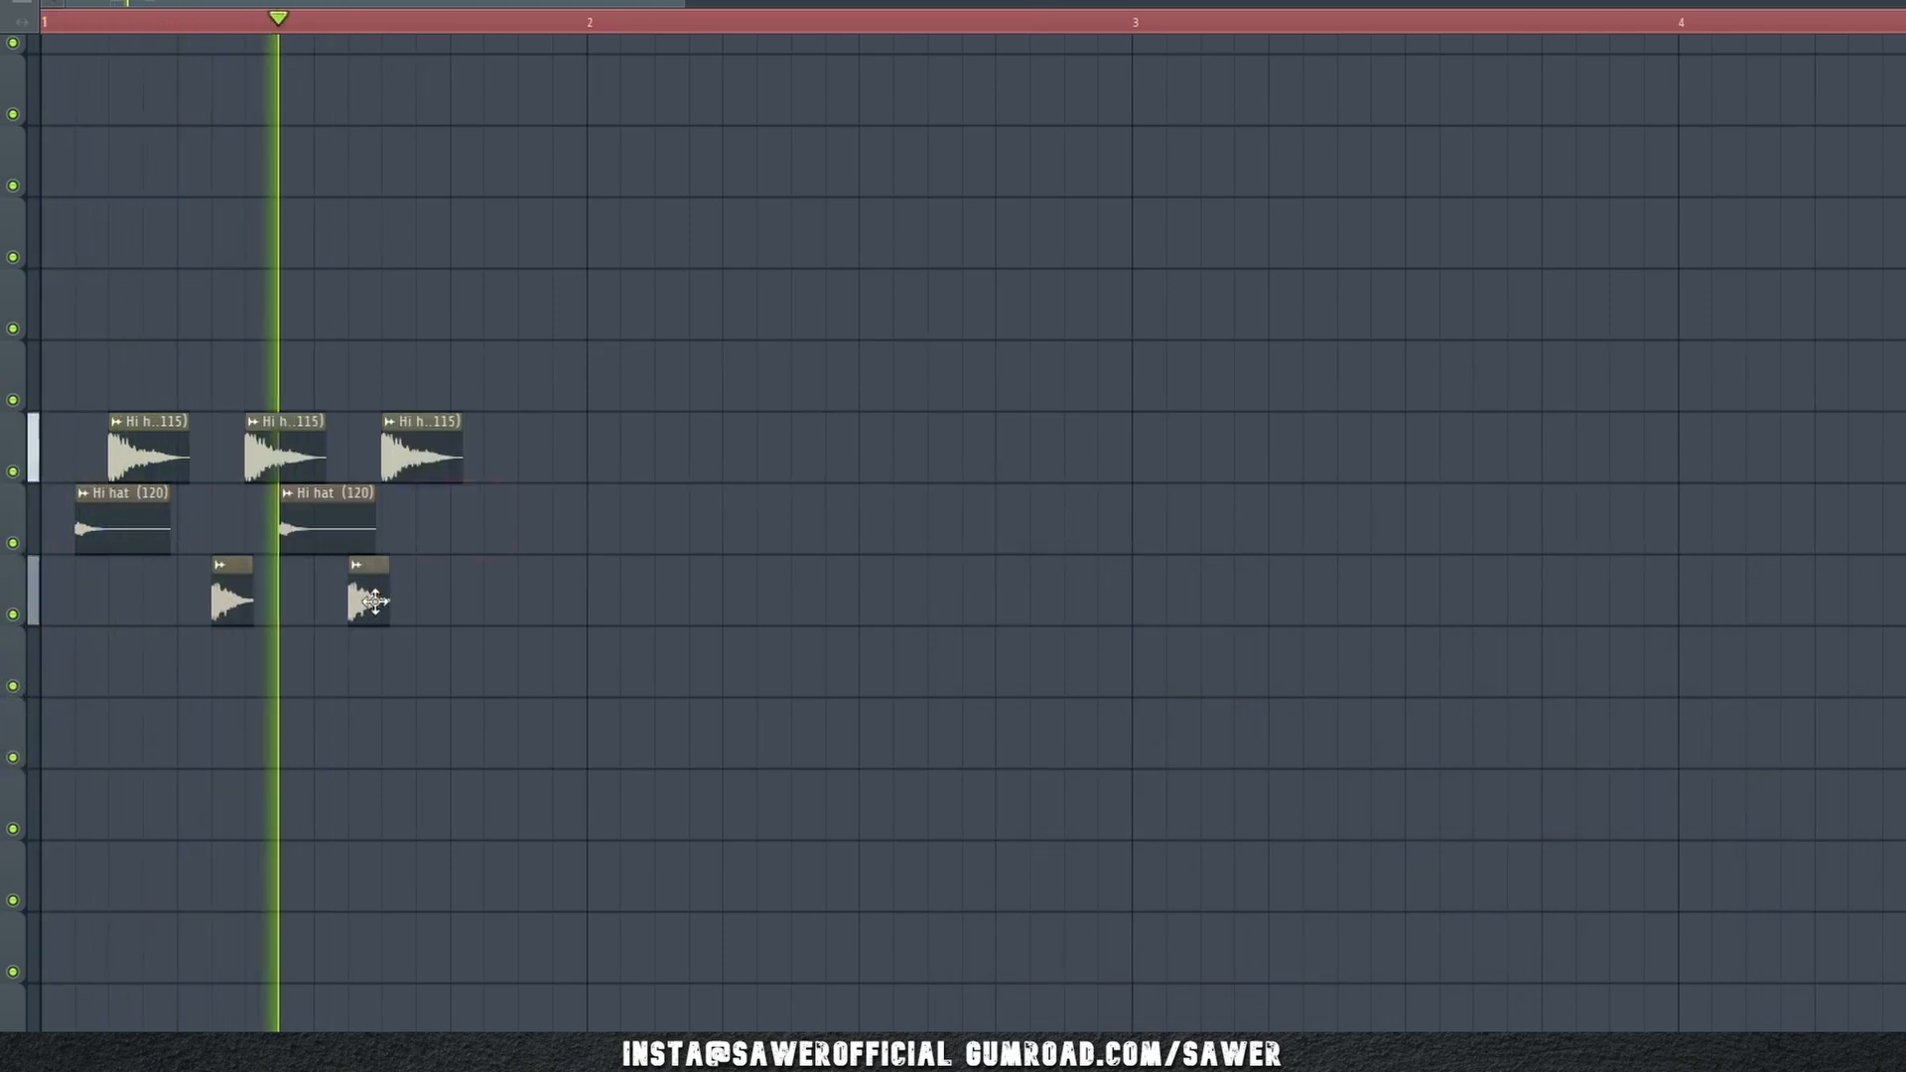
{"action": "left_click", "coordinate": [453, 602]}
{"action": "left_click_drag", "start_coordinate": [453, 602], "coordinate": [415, 601]}
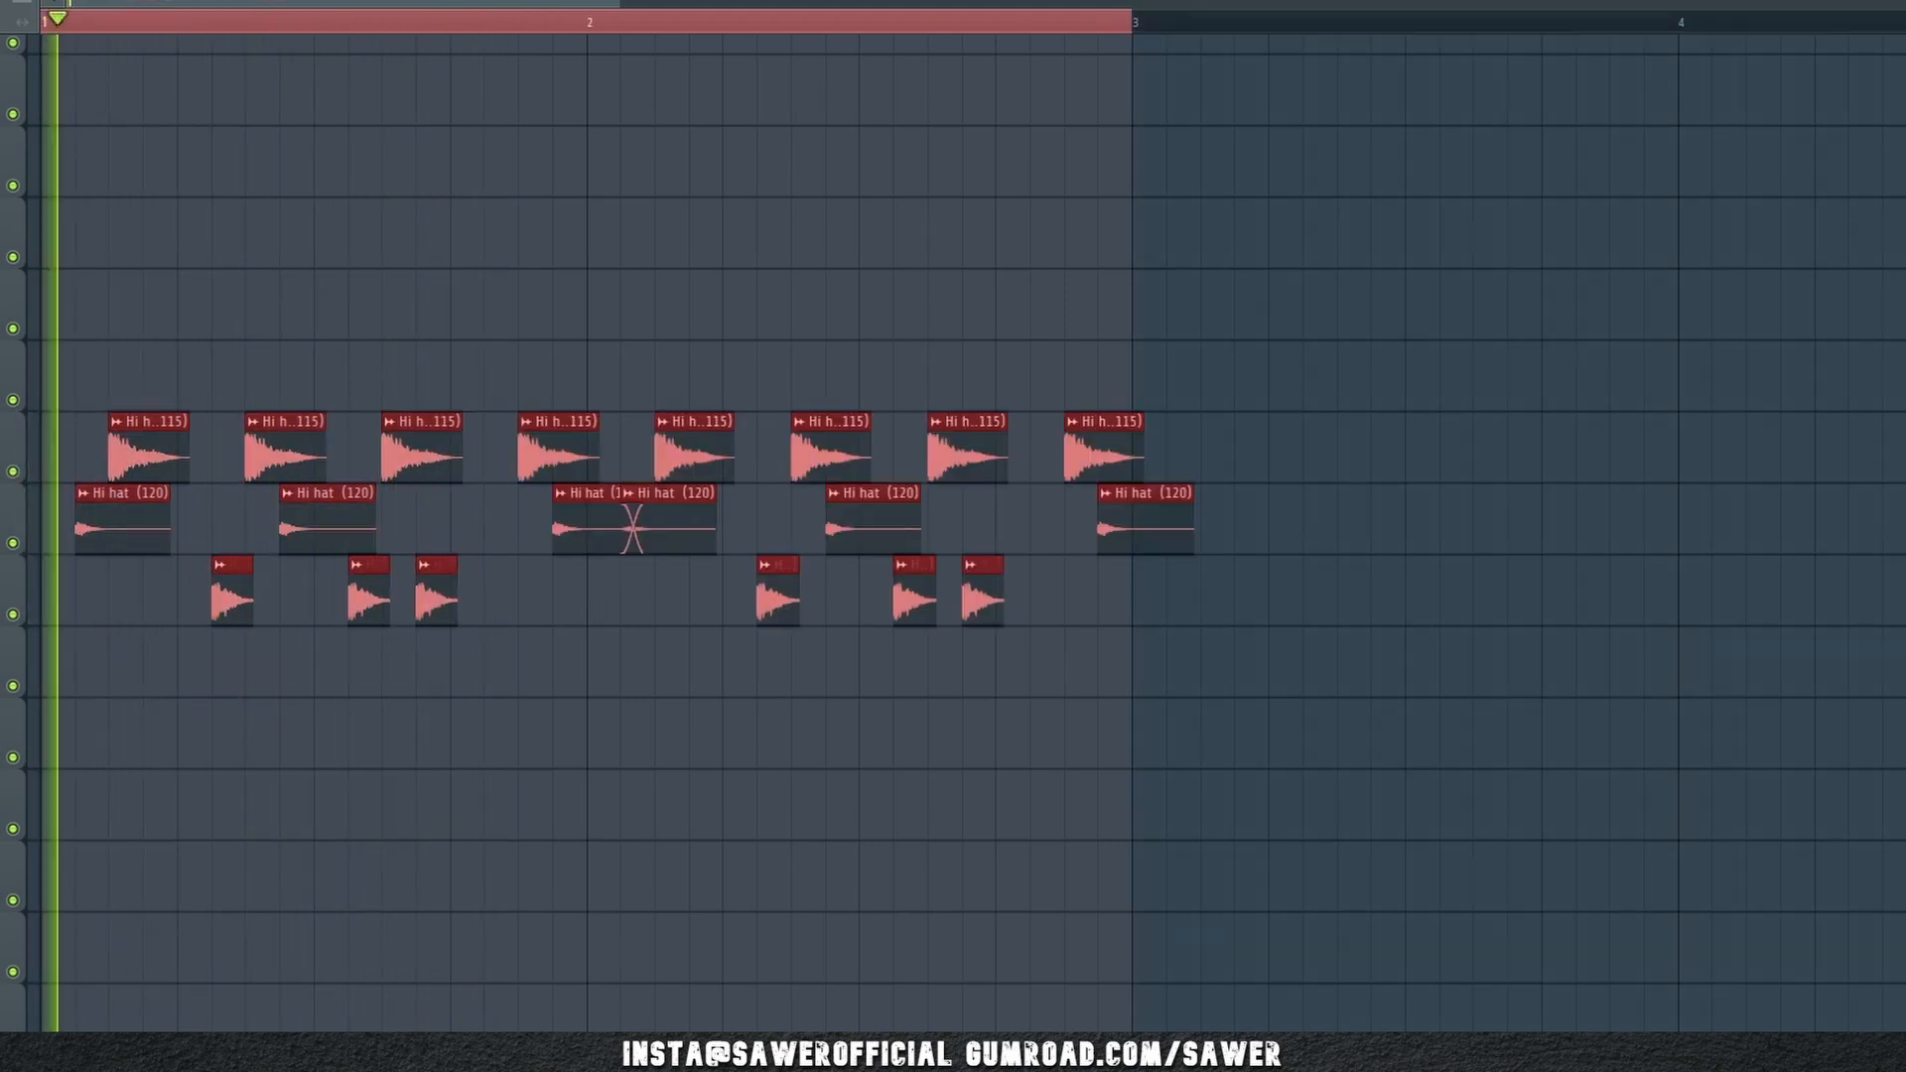
- Deselect the hi-hat clips and play the two-bar loop
{"action": "left_click", "coordinate": [277, 329], "text": "ctrl"}
{"action": "scroll", "coordinate": [279, 330], "scroll_direction": "up", "scroll_amount": 2}
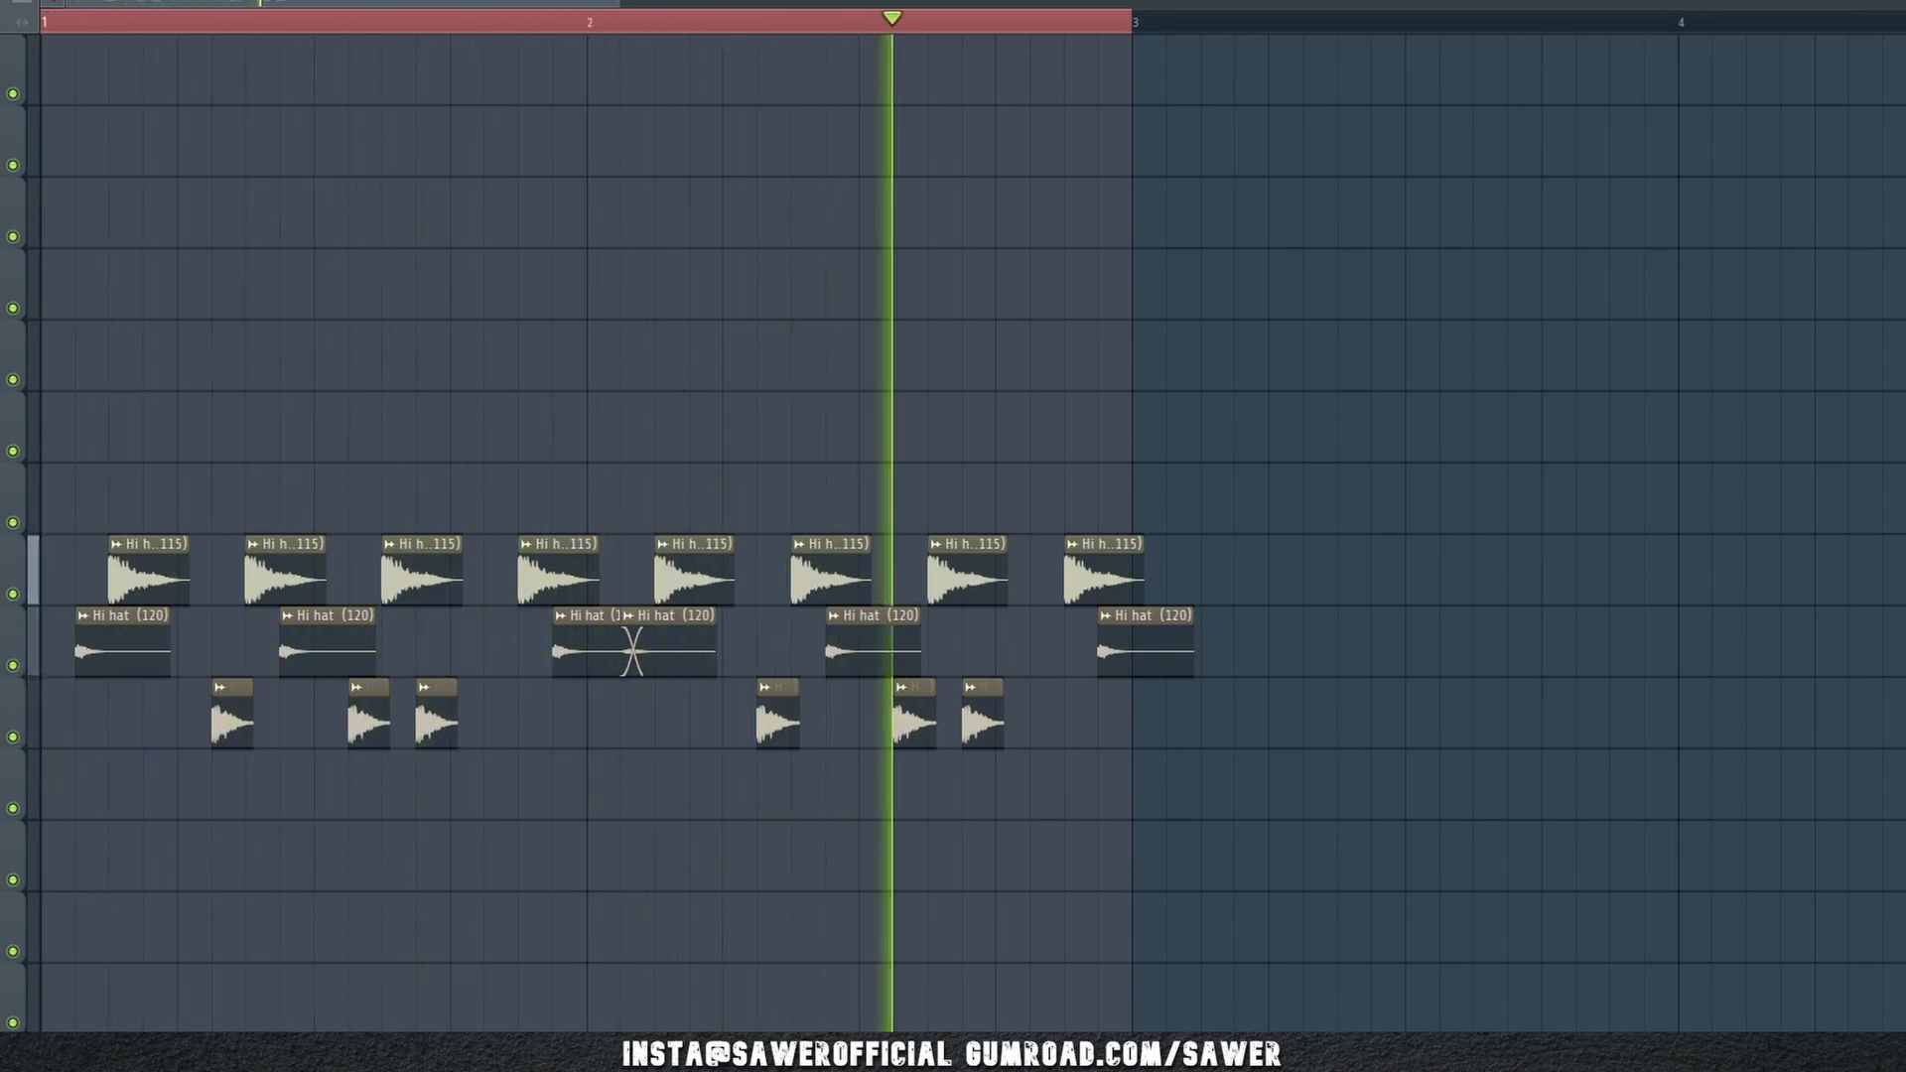
{"action": "key", "text": "space"}
{"action": "key", "text": "space"}
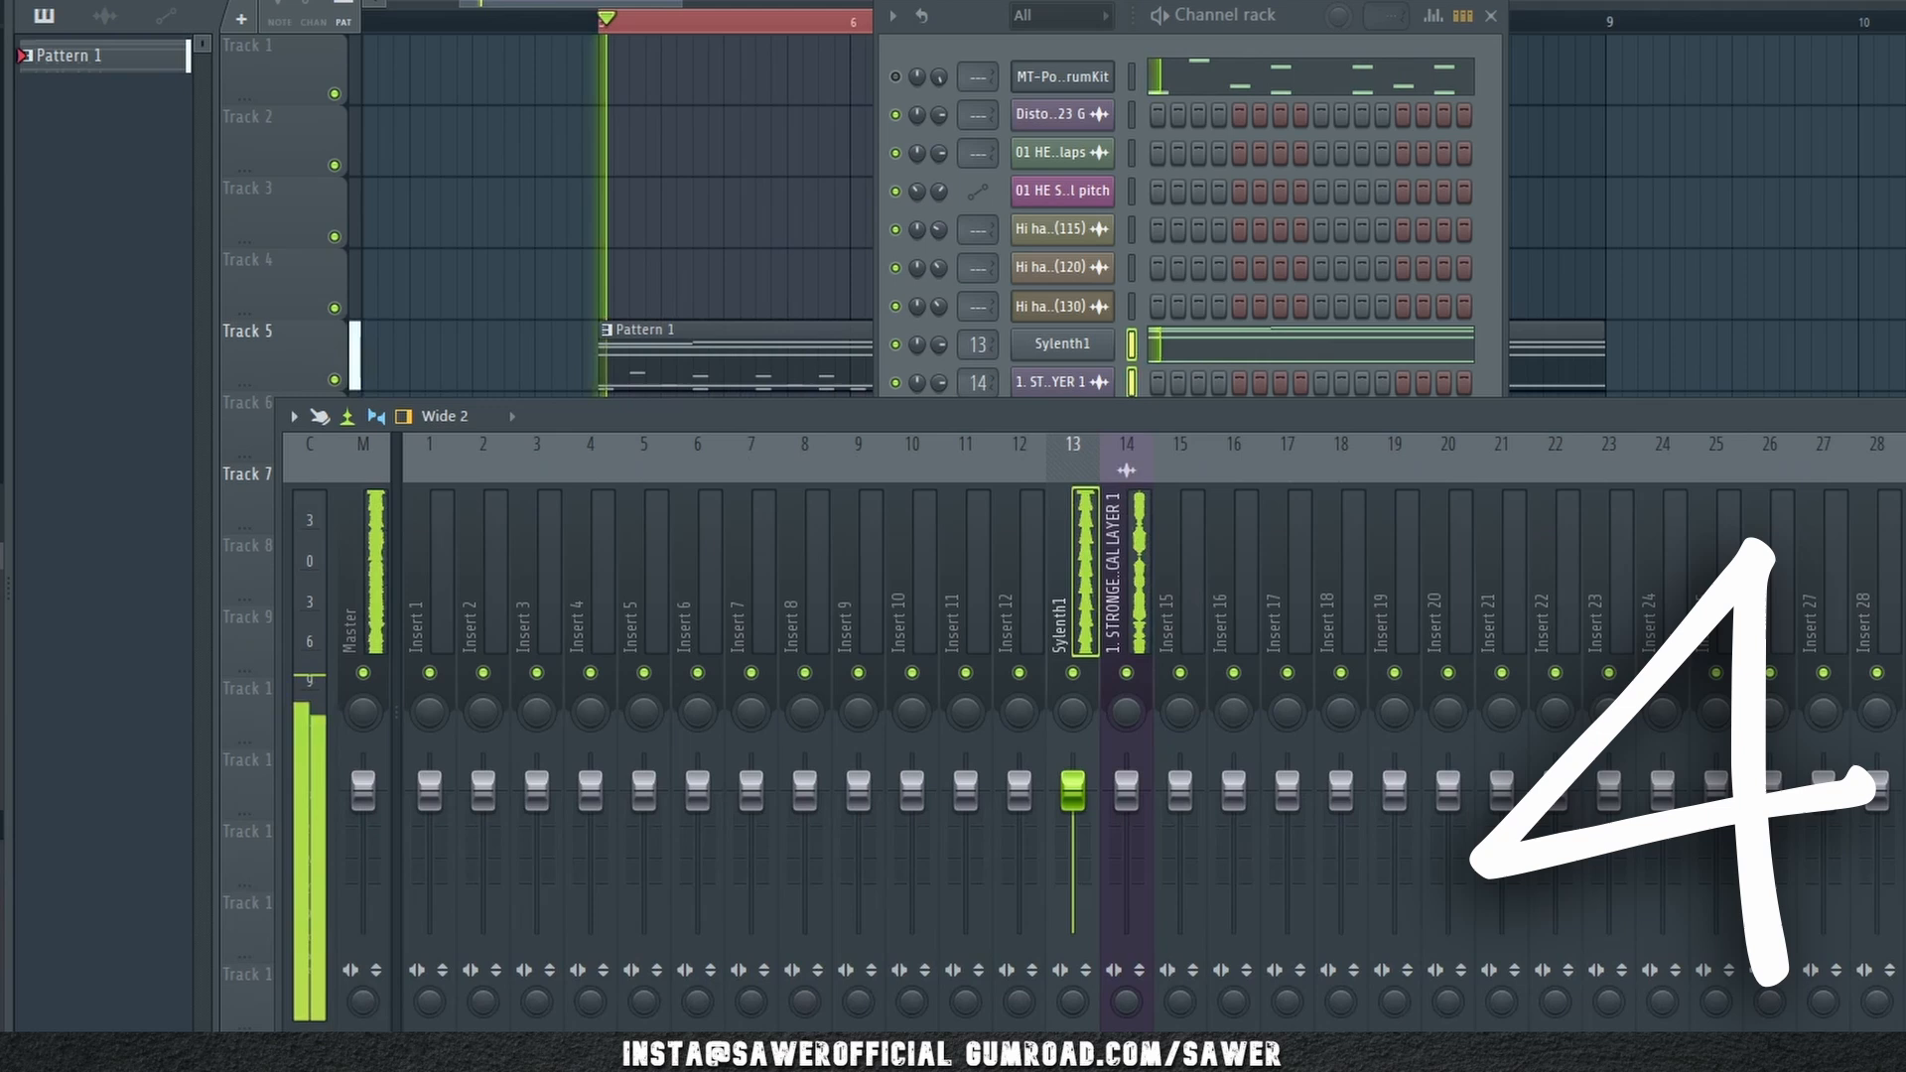
- Add Fruity Limiter to the Sylenth1 mixer track and set its compressor mode to sidechain input 1, the vocal layer
{"action": "left_click", "coordinate": [1901, 516]}
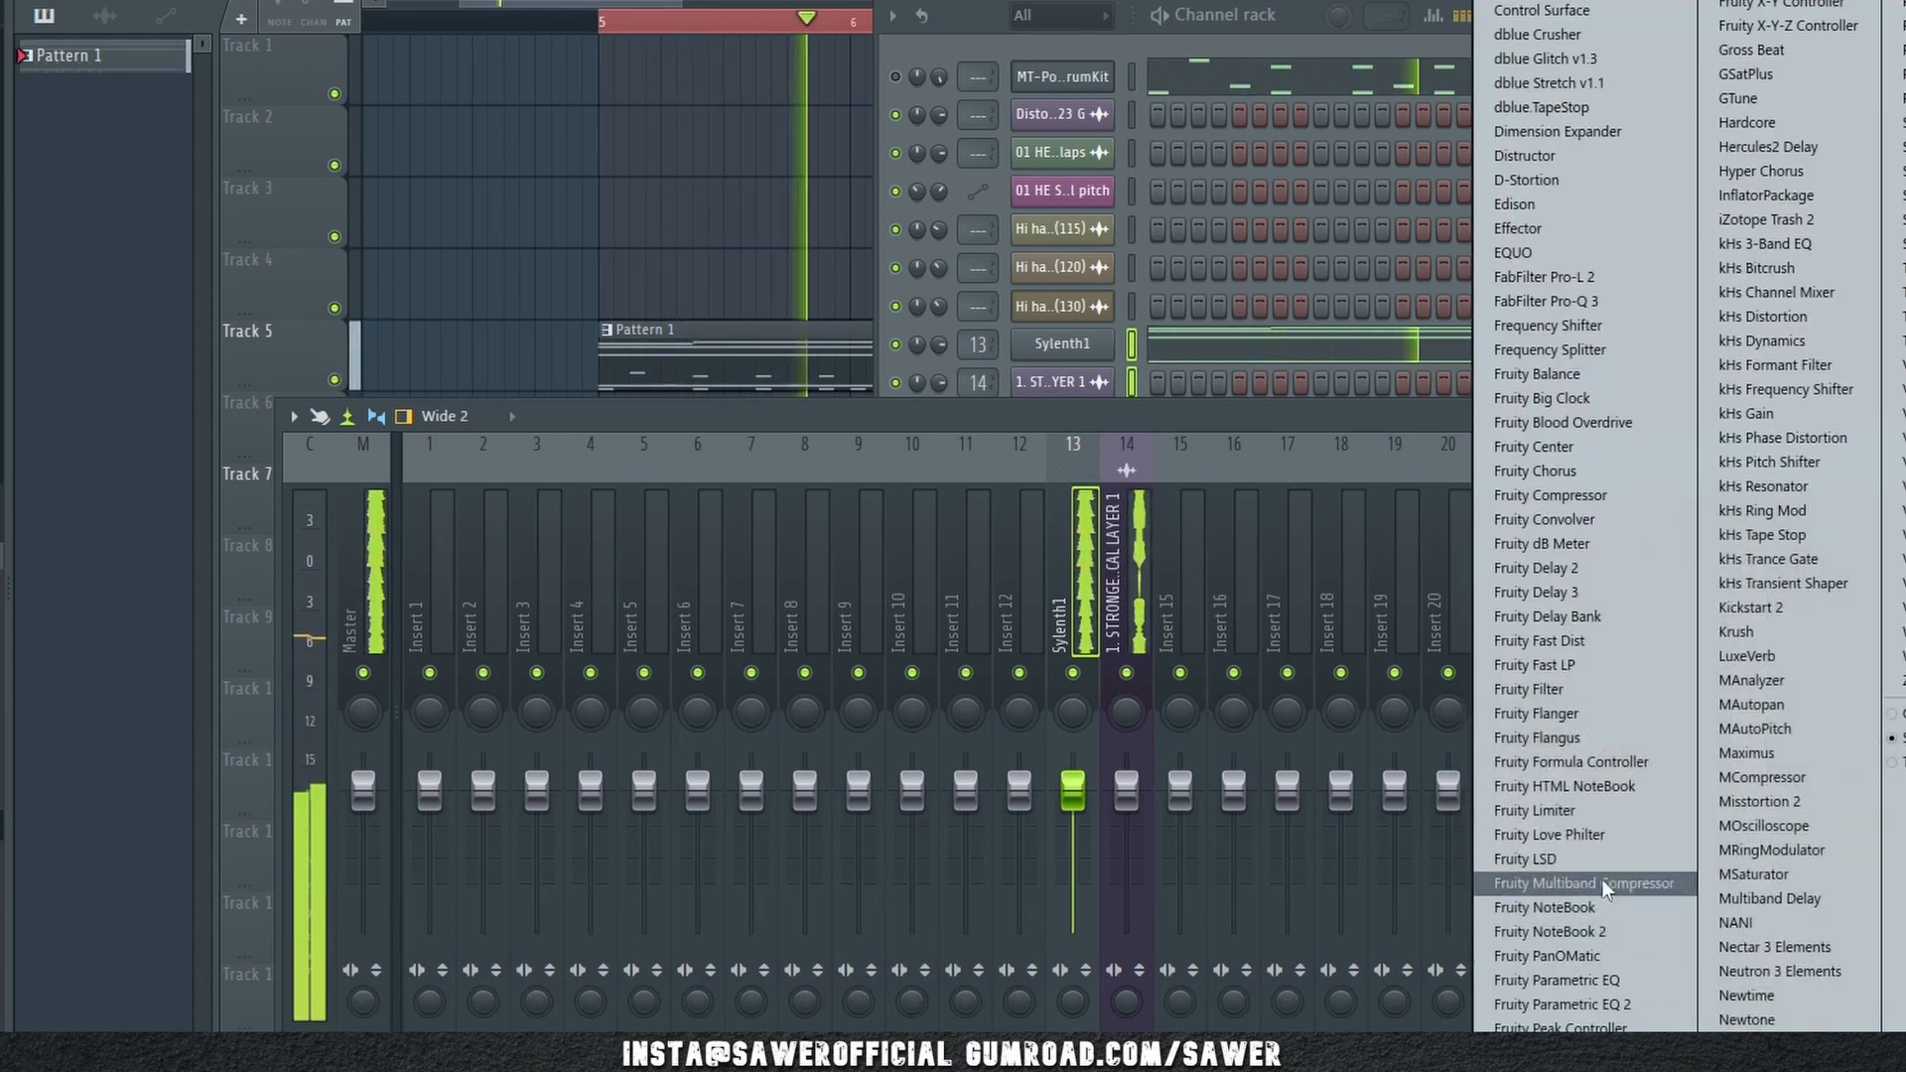
{"action": "left_click", "coordinate": [1600, 816]}
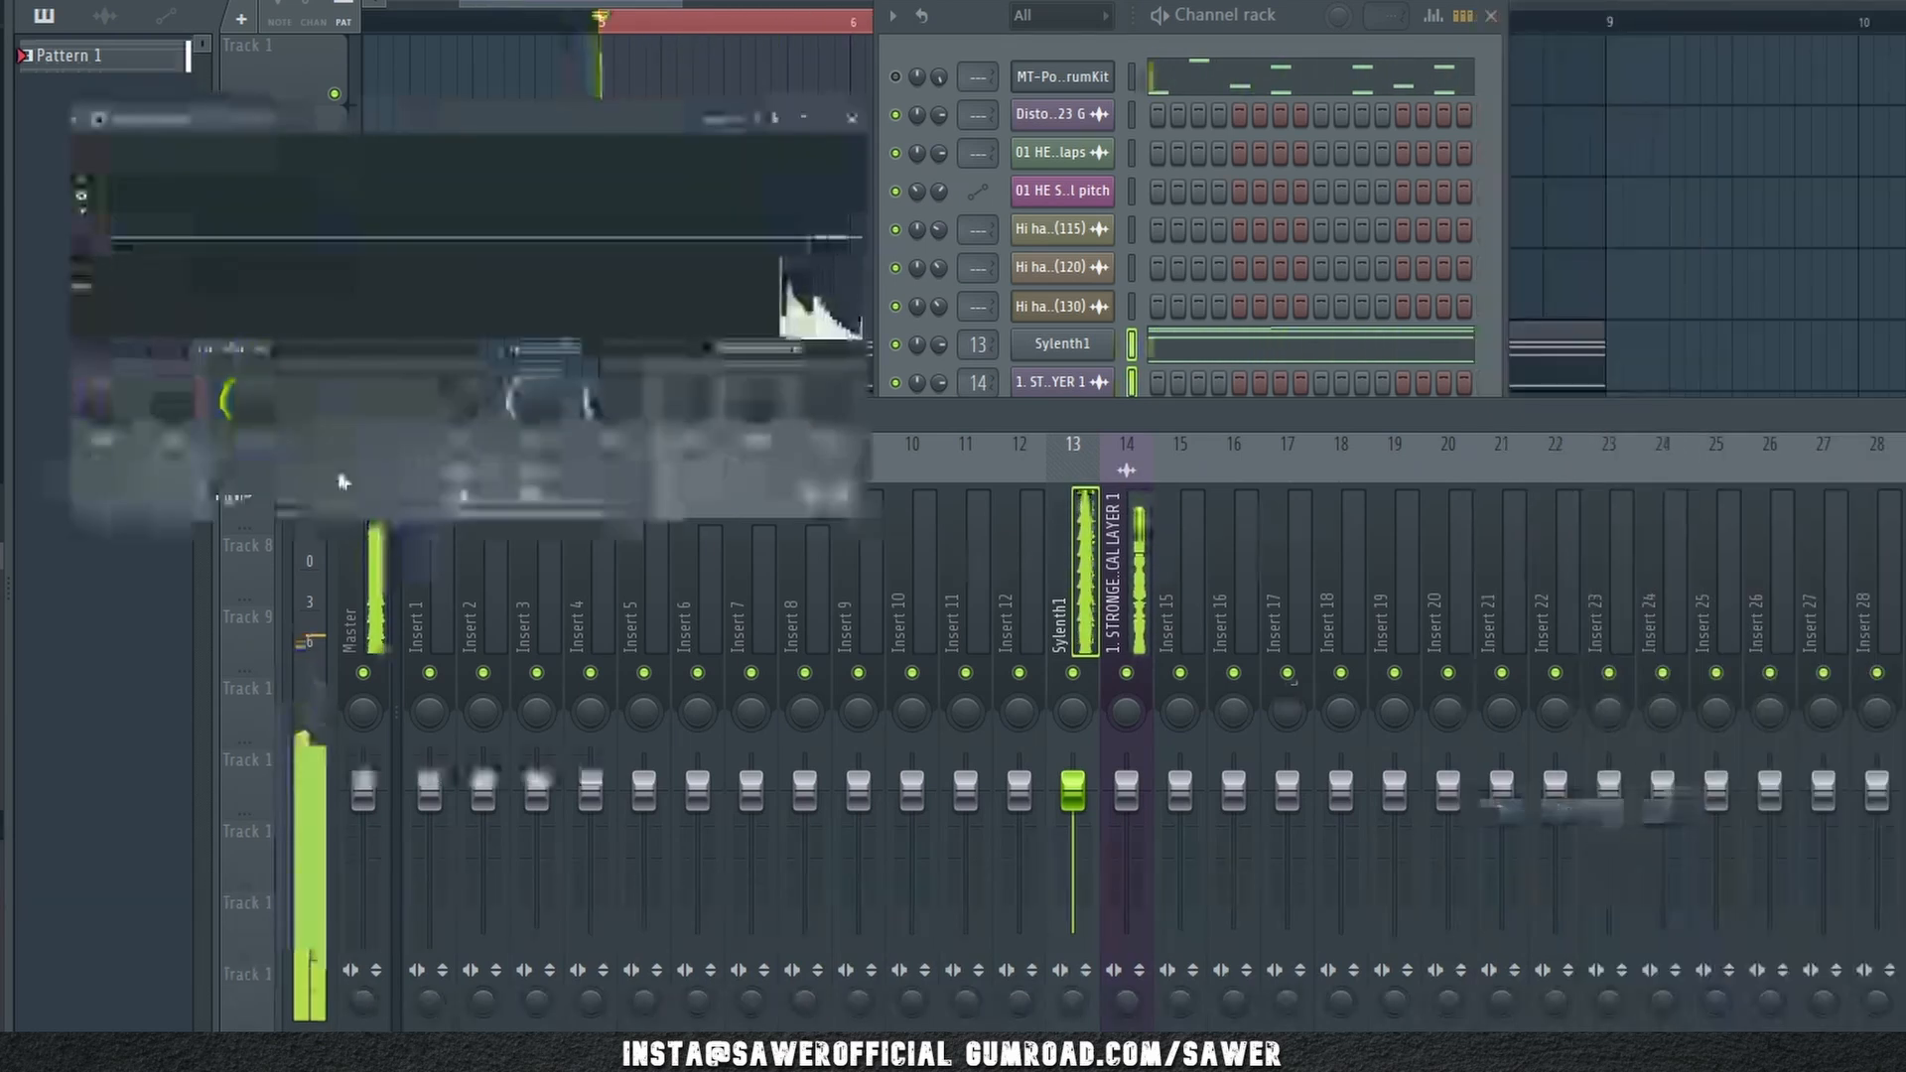
{"action": "left_click", "coordinate": [284, 501]}
{"action": "left_click", "coordinate": [541, 496]}
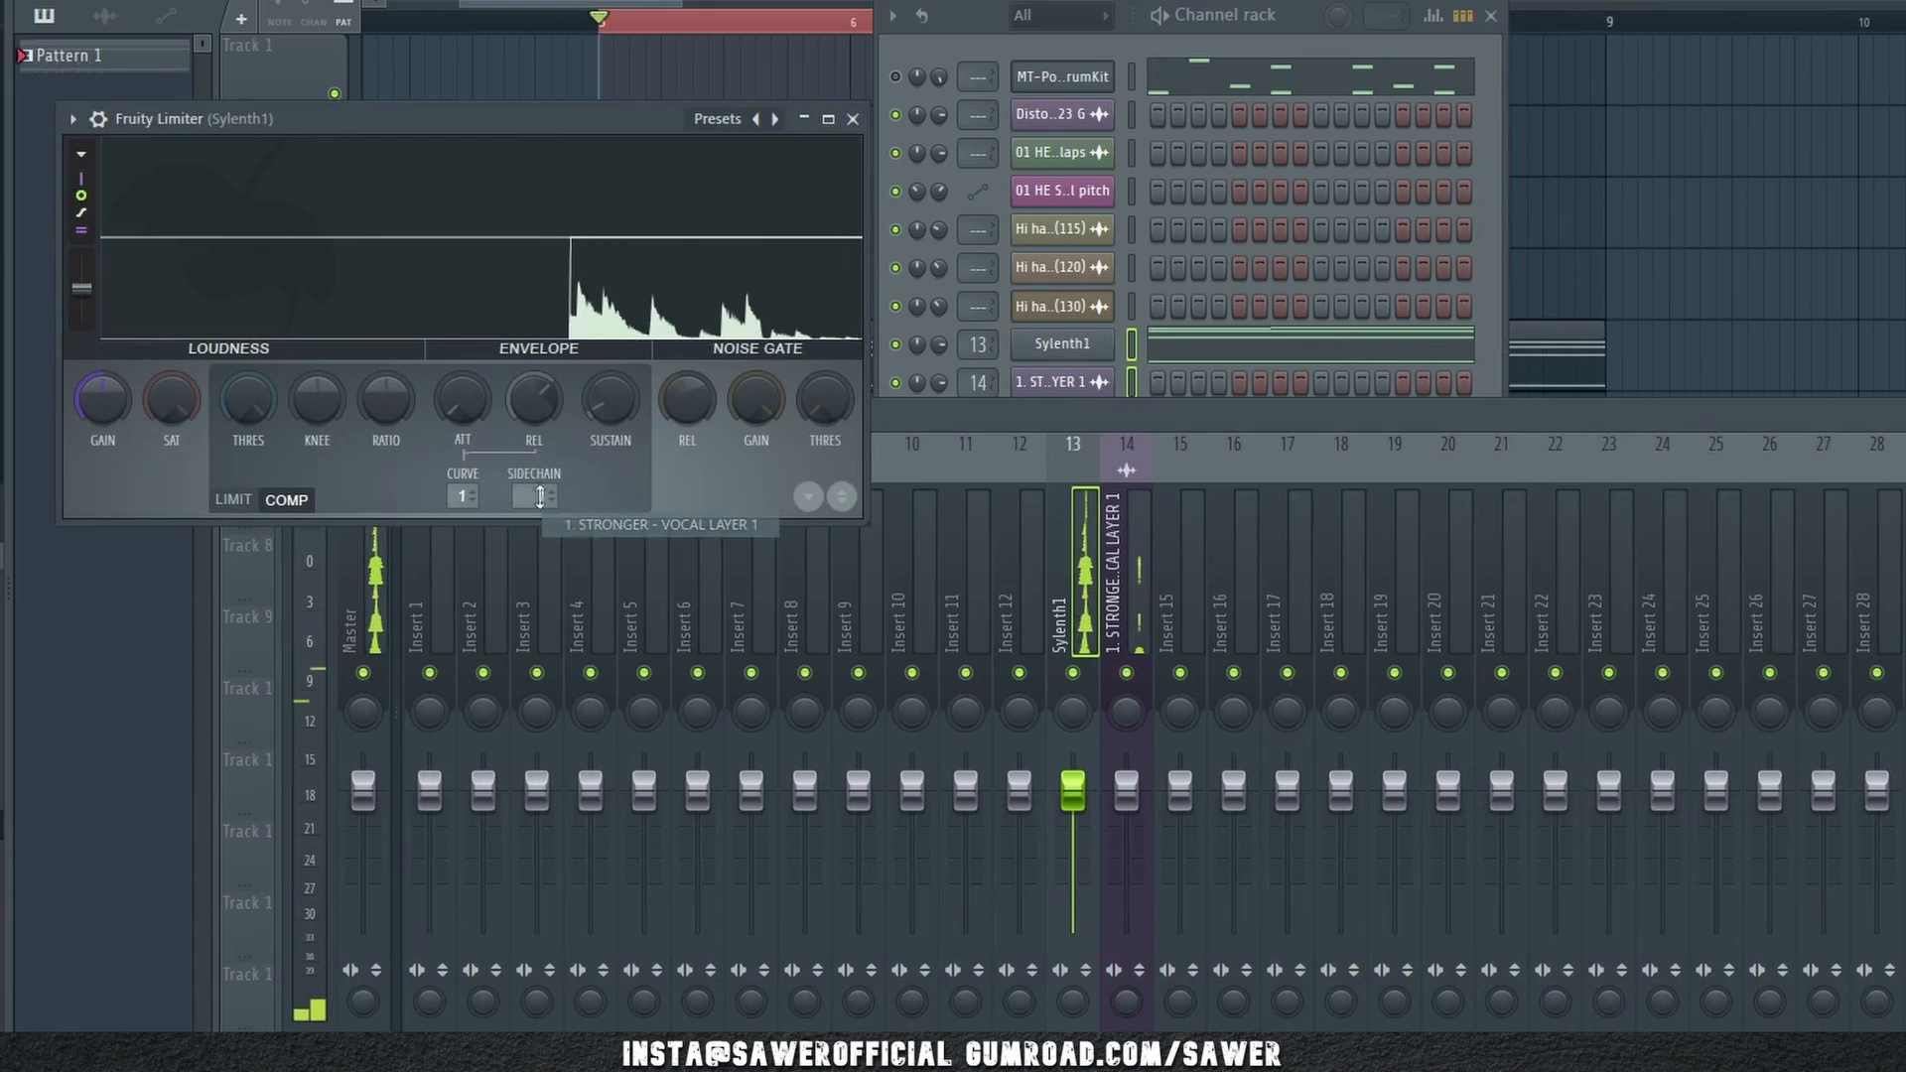
- Shape the sidechain compression in Fruity Limiter by lowering the threshold, raising the ratio and adjusting the release
{"action": "left_click_drag", "start_coordinate": [252, 407], "coordinate": [253, 556]}
{"action": "left_click_drag", "start_coordinate": [386, 401], "coordinate": [387, 389]}
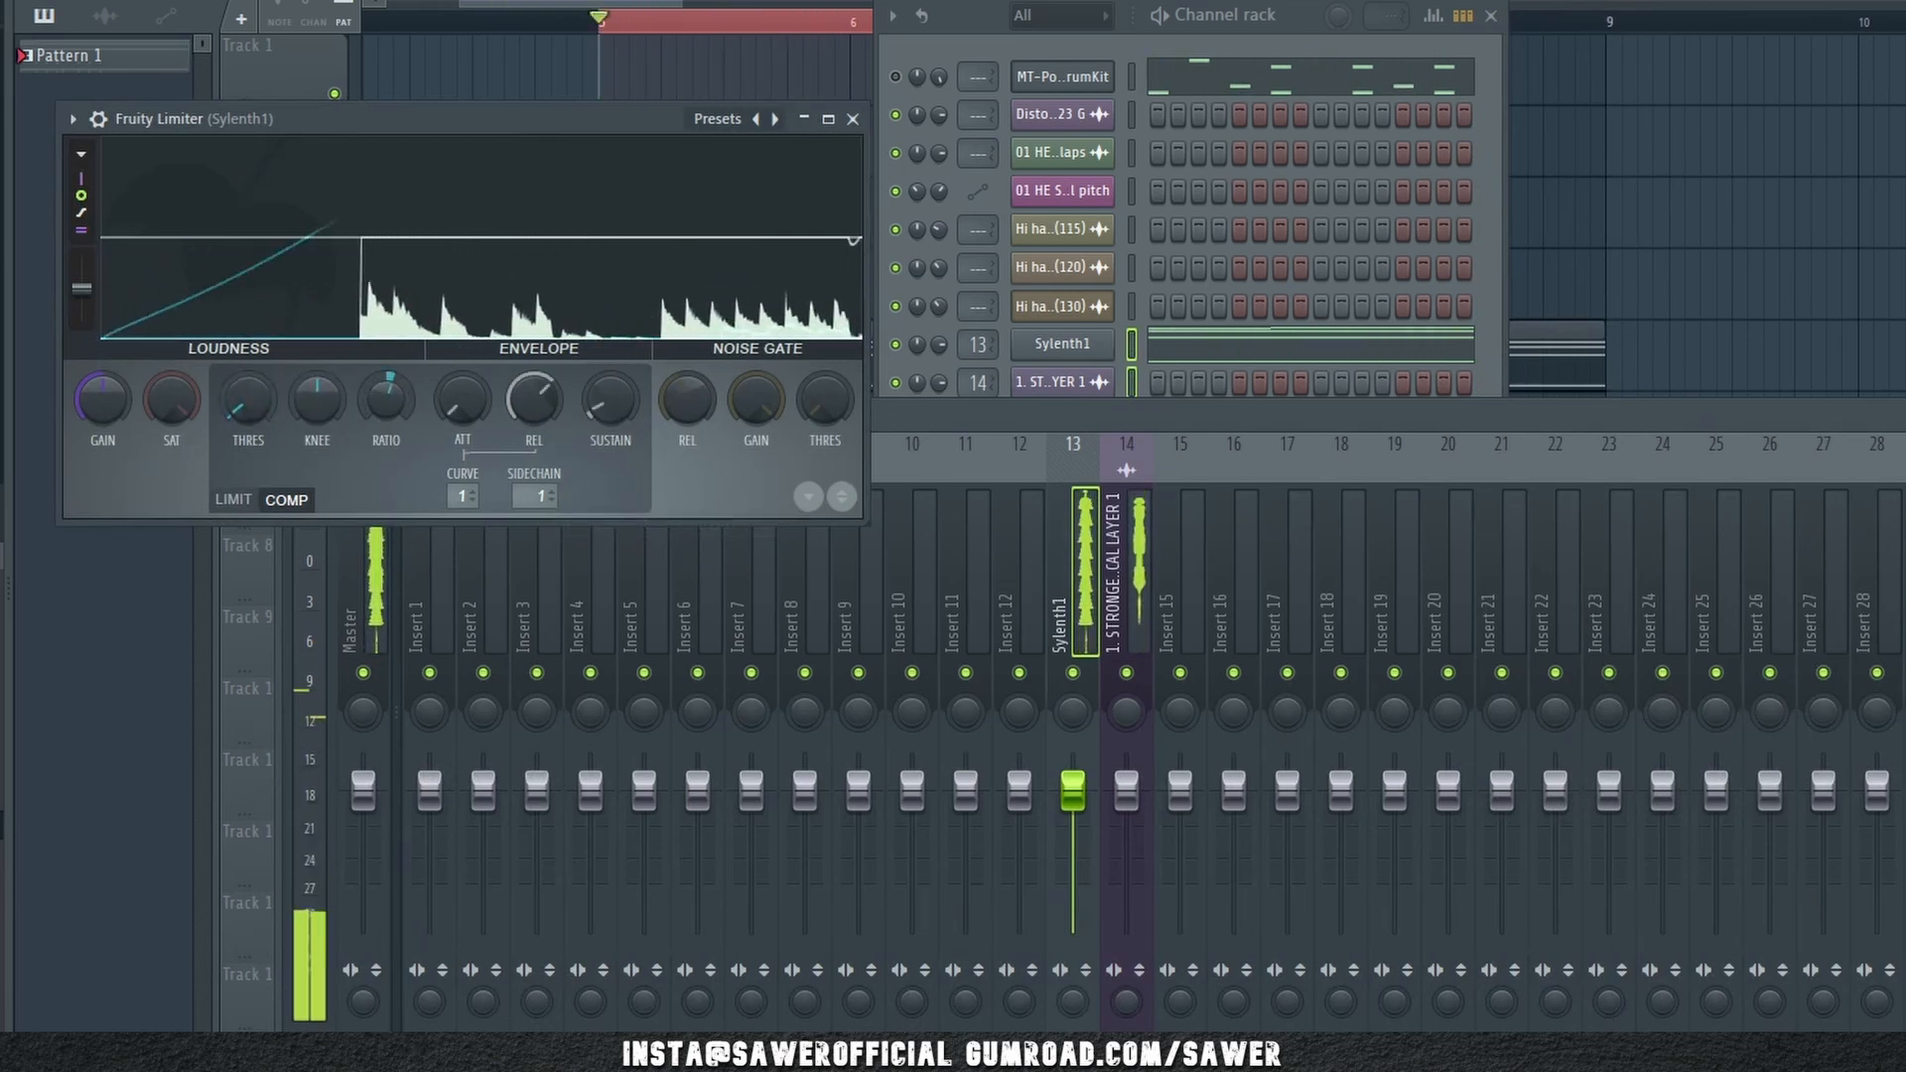
{"action": "left_click_drag", "start_coordinate": [248, 402], "coordinate": [248, 384]}
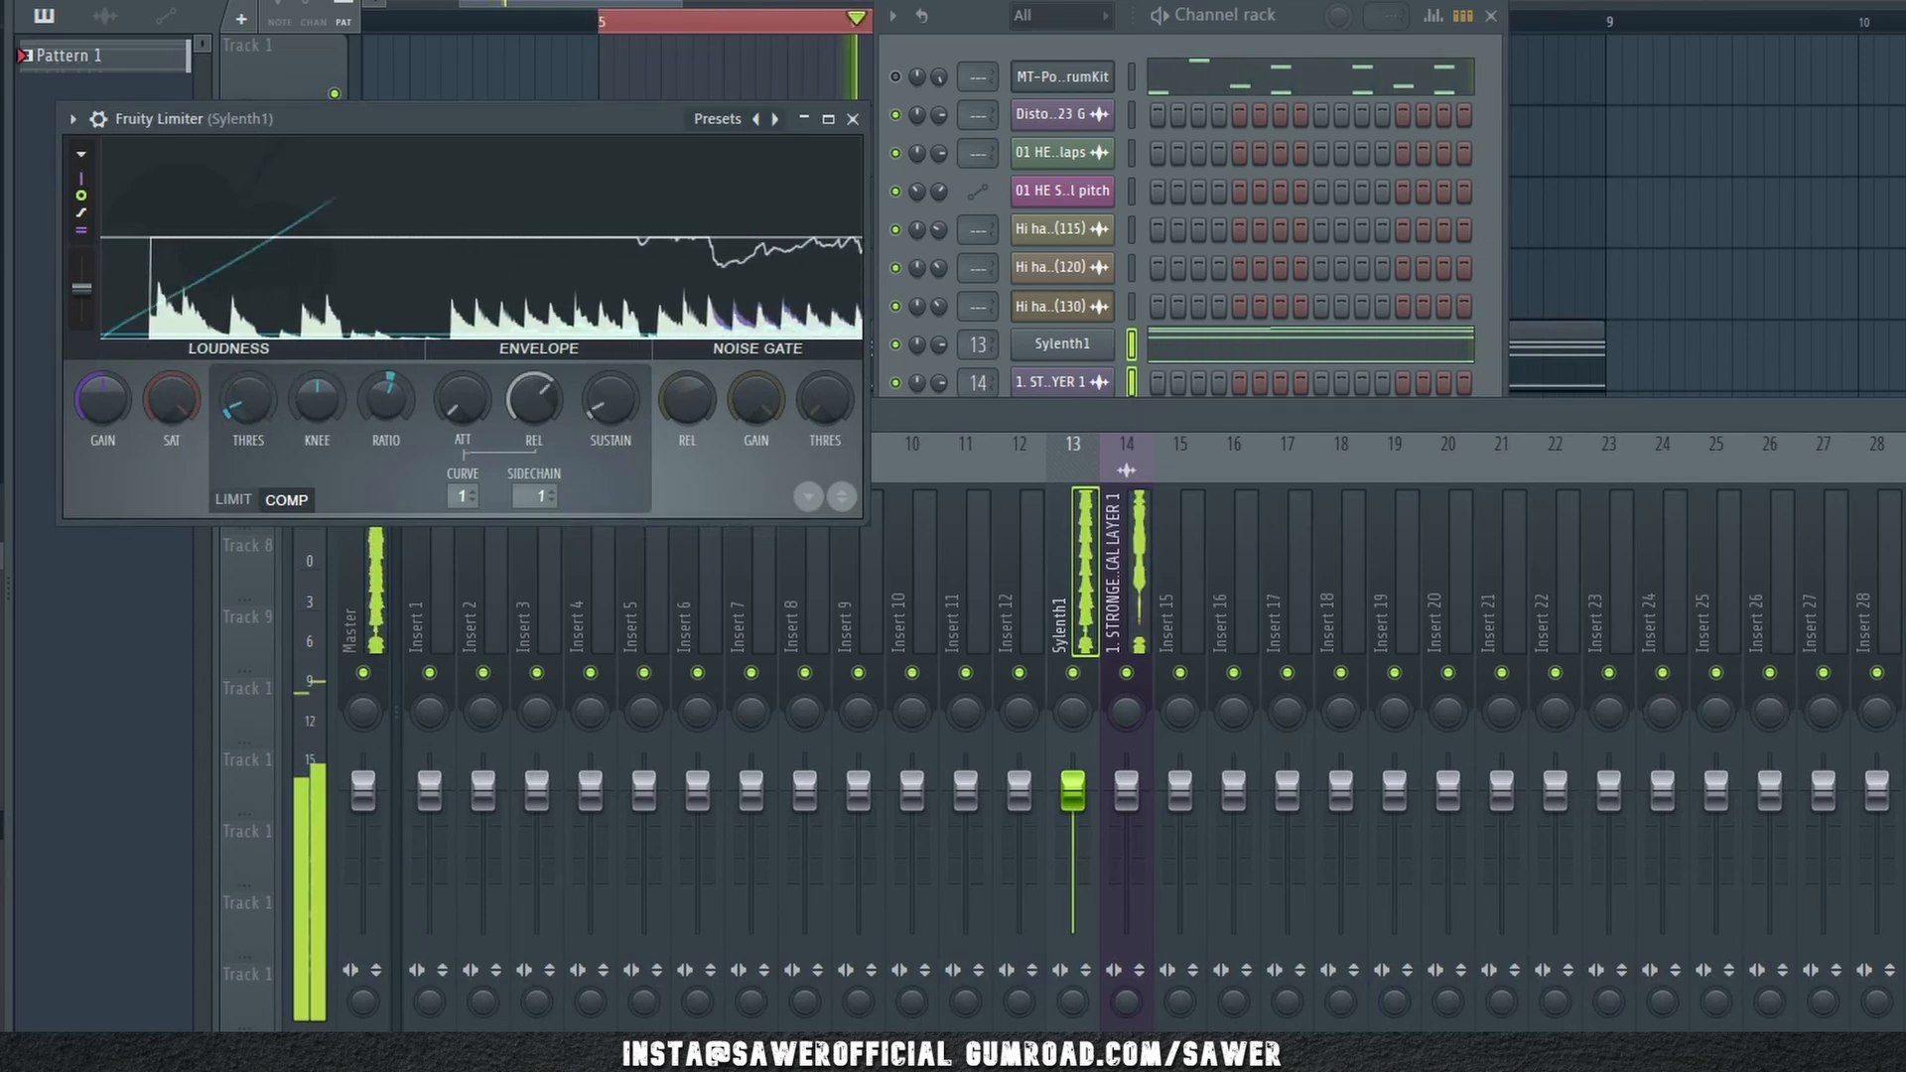
{"action": "left_click_drag", "start_coordinate": [385, 401], "coordinate": [382, 391]}
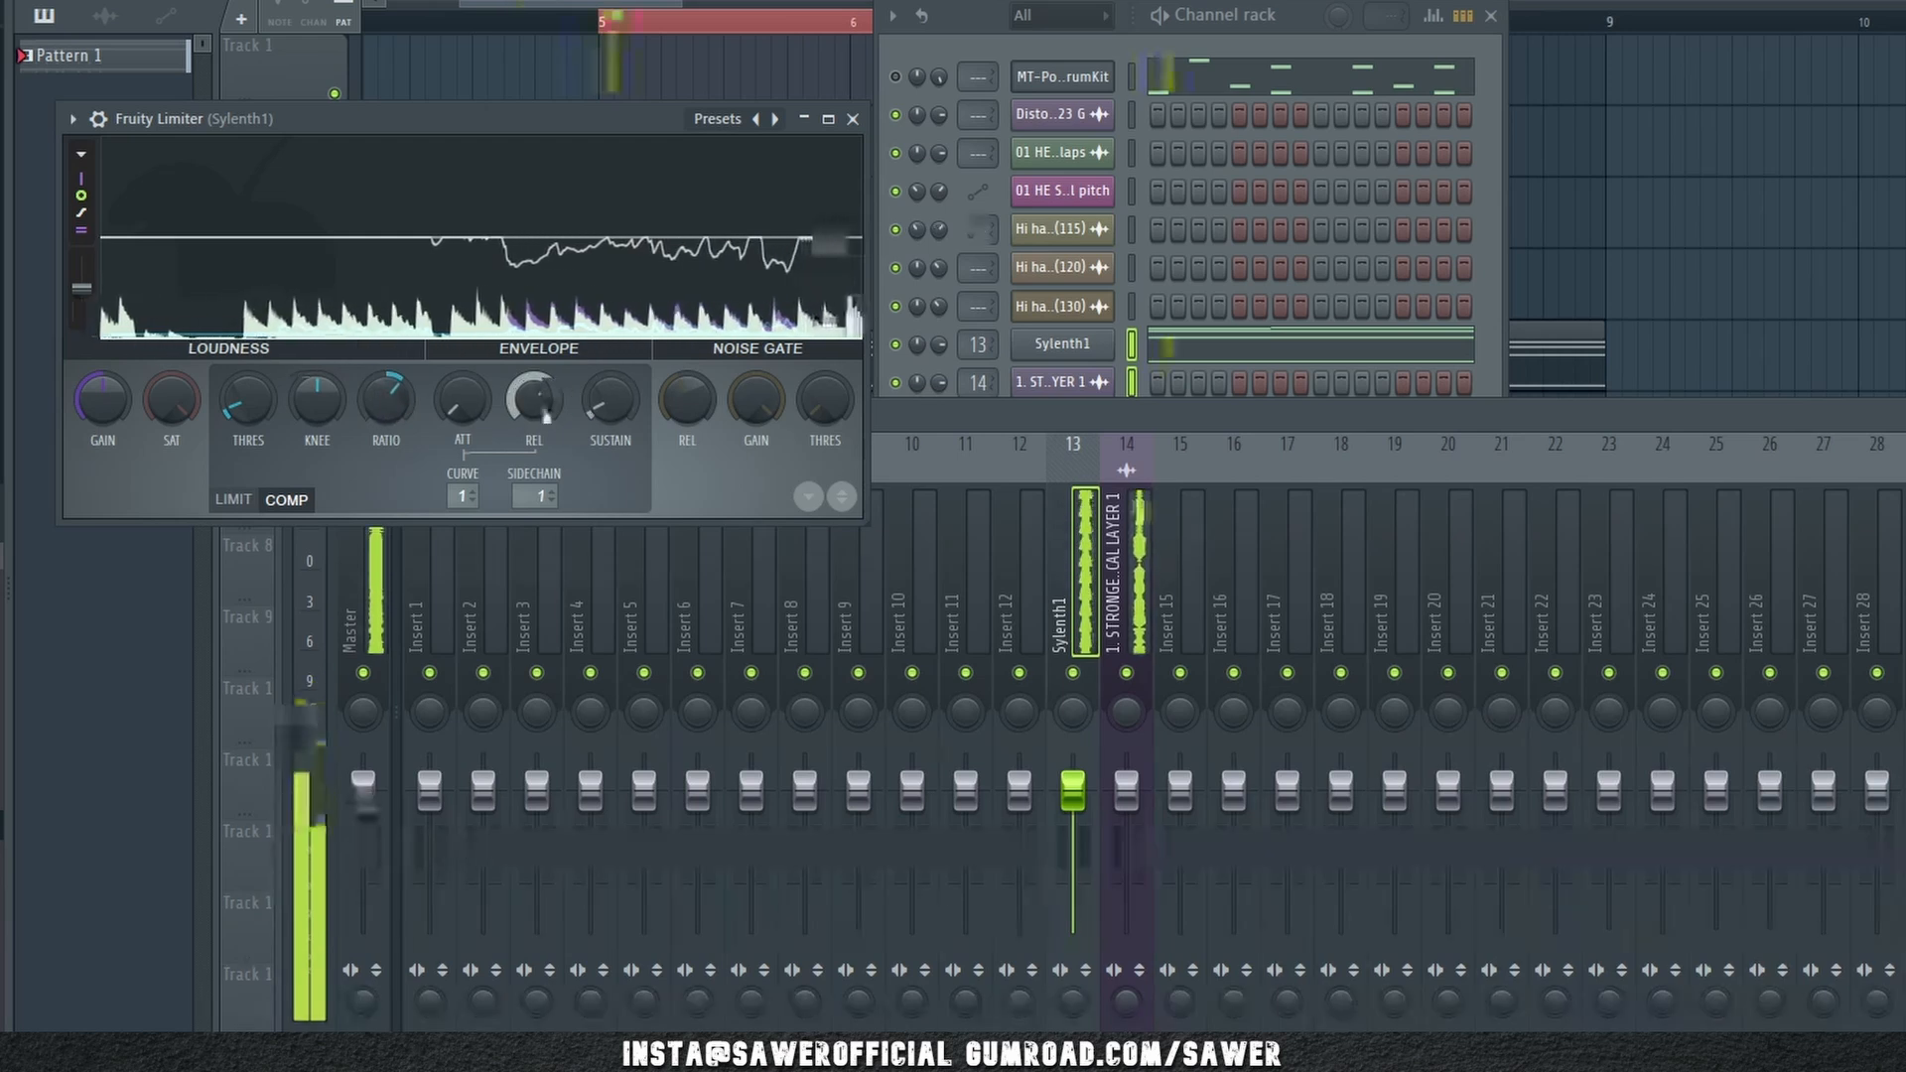
{"action": "left_click_drag", "start_coordinate": [541, 397], "coordinate": [526, 404]}
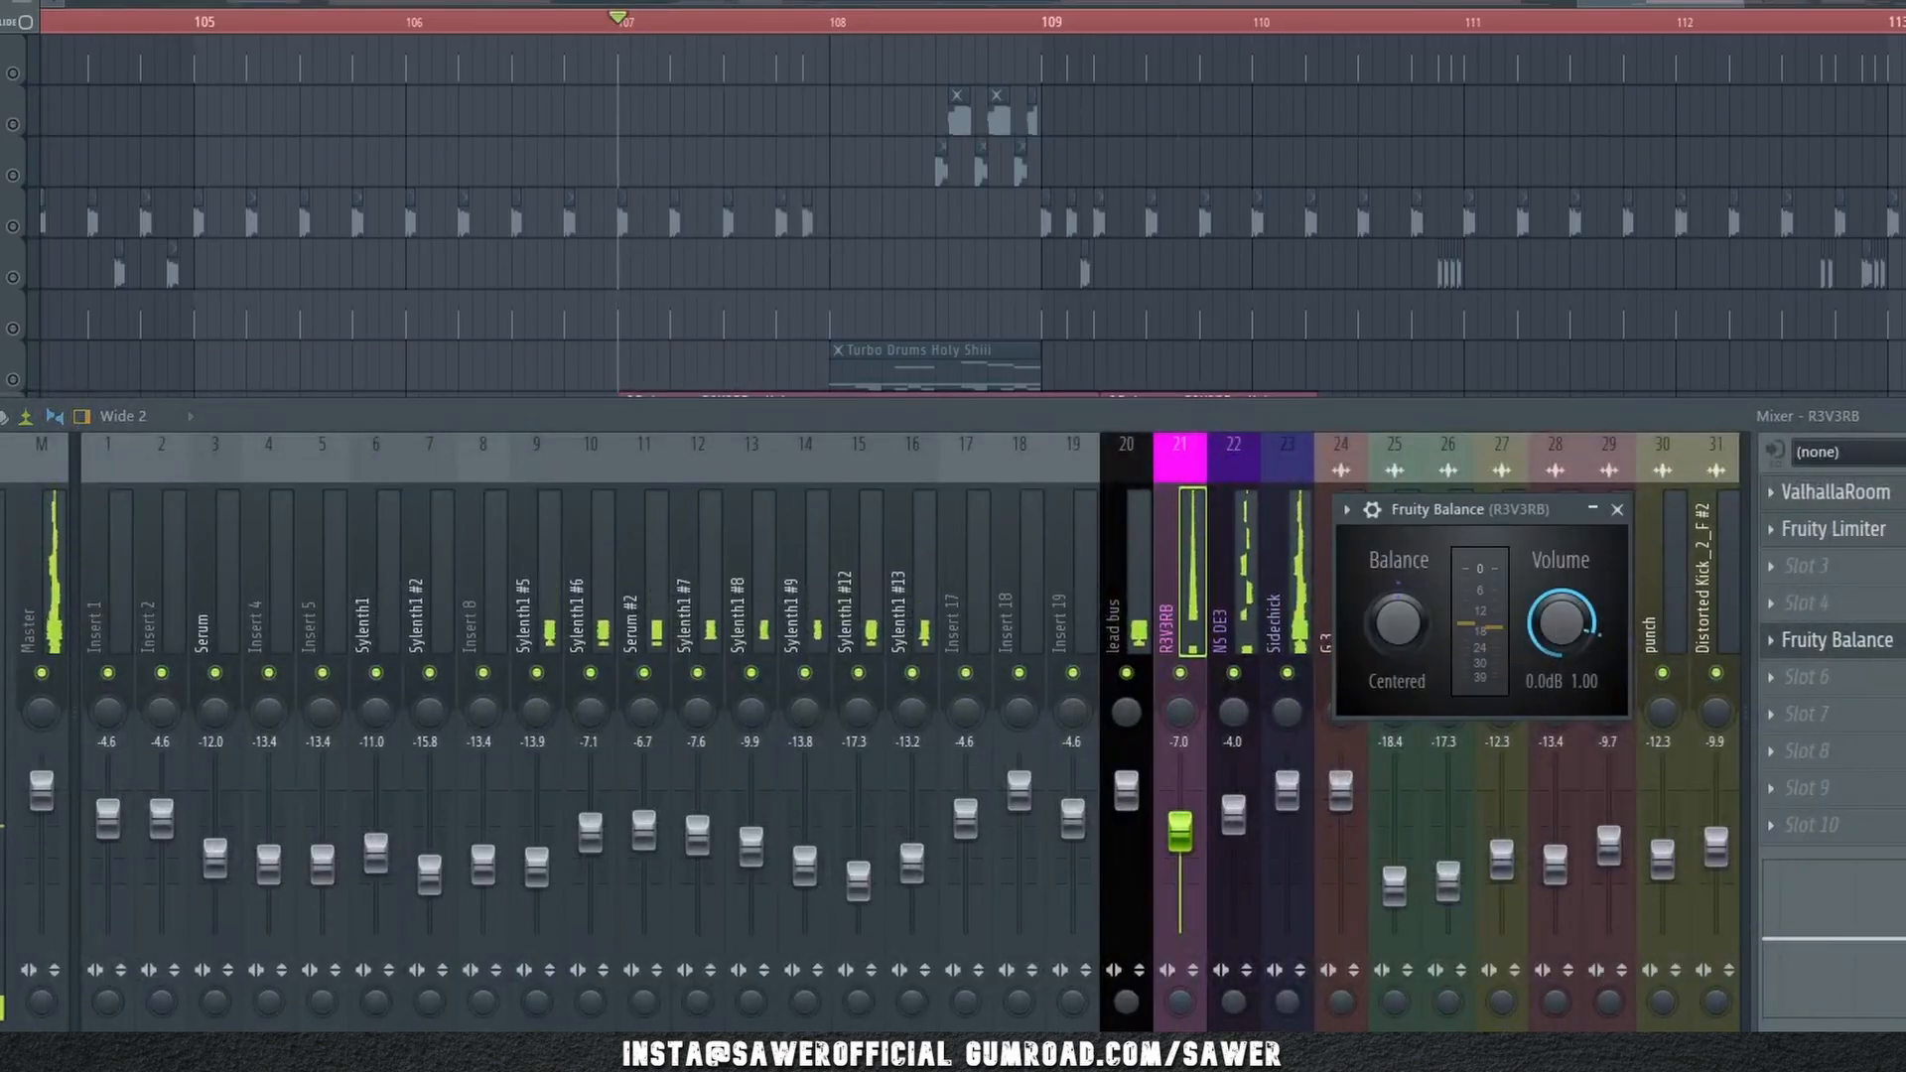
- Play the section with the R3V3RB volume automation from bar 107, moving the Fruity Balance window aside to watch it
{"action": "key", "text": "F9"}
{"action": "key", "text": "space"}
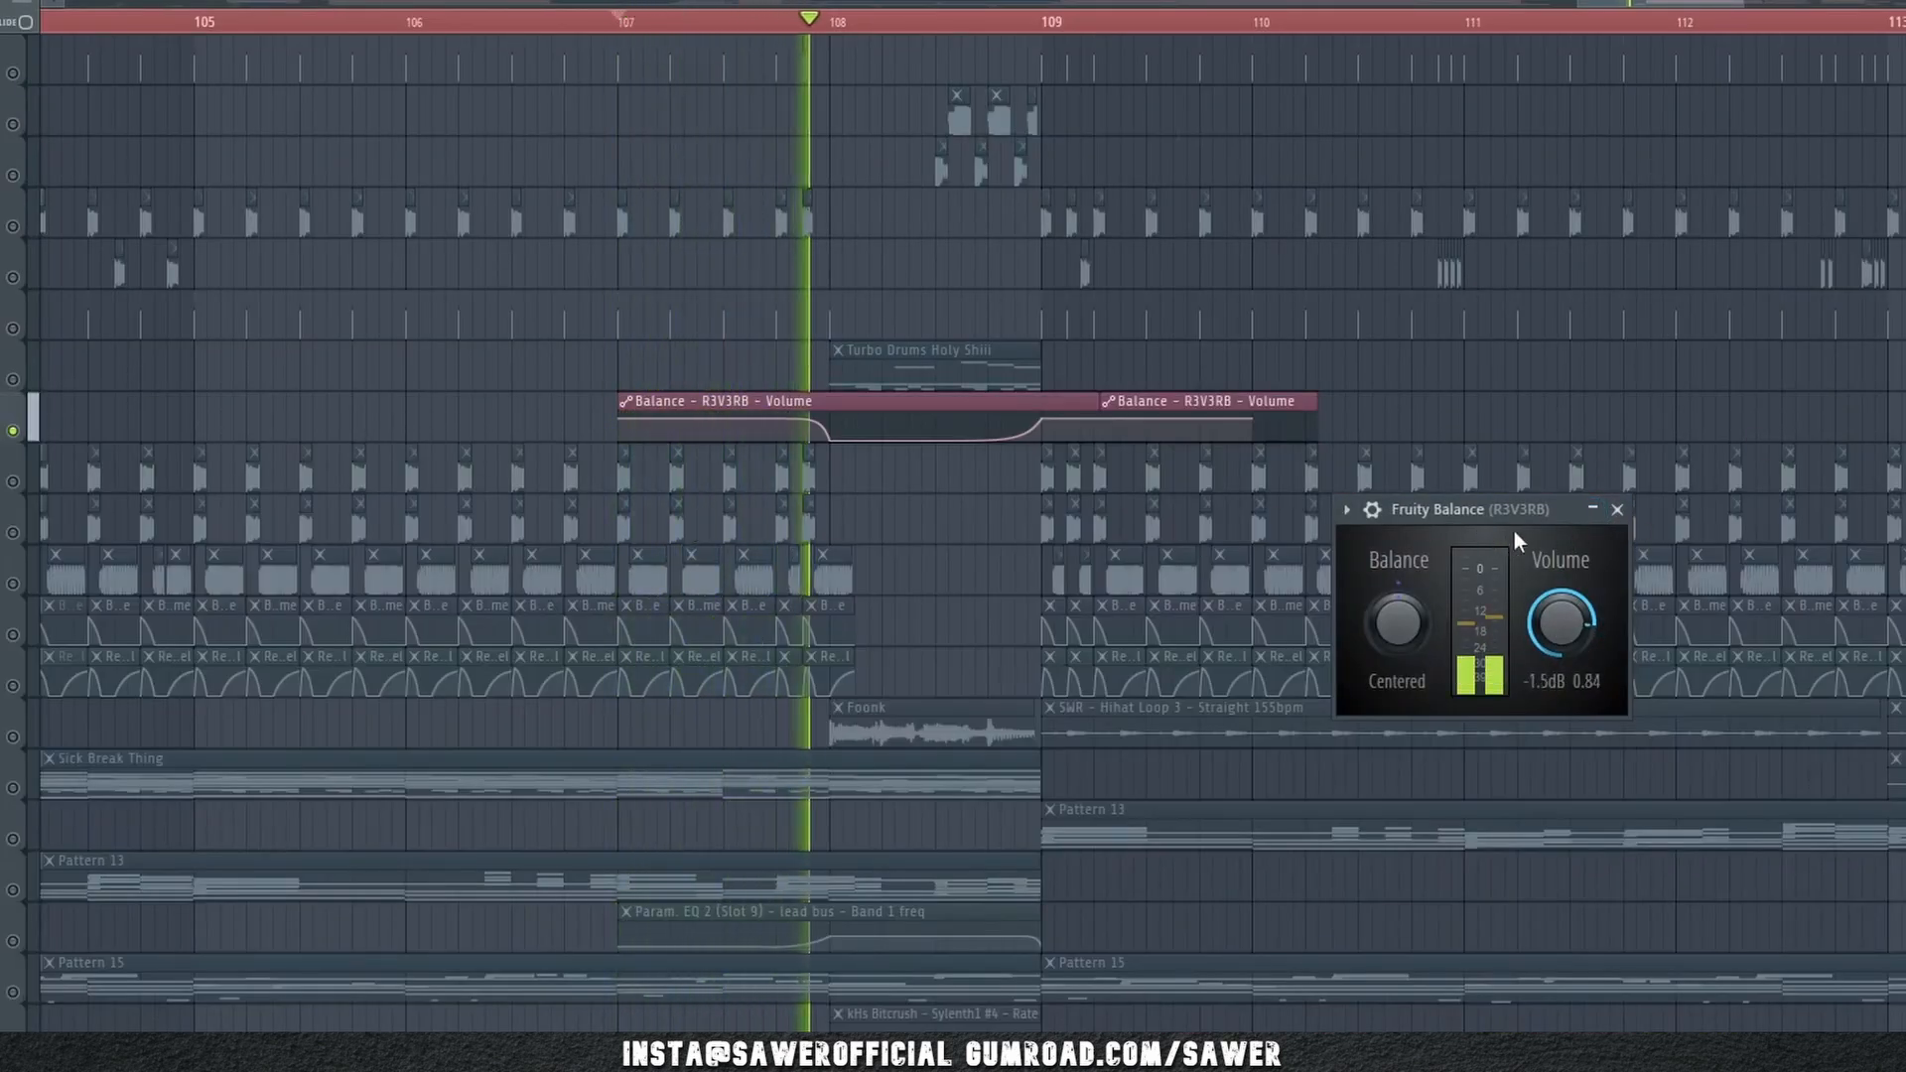
{"action": "left_click_drag", "start_coordinate": [1489, 520], "coordinate": [1356, 475]}
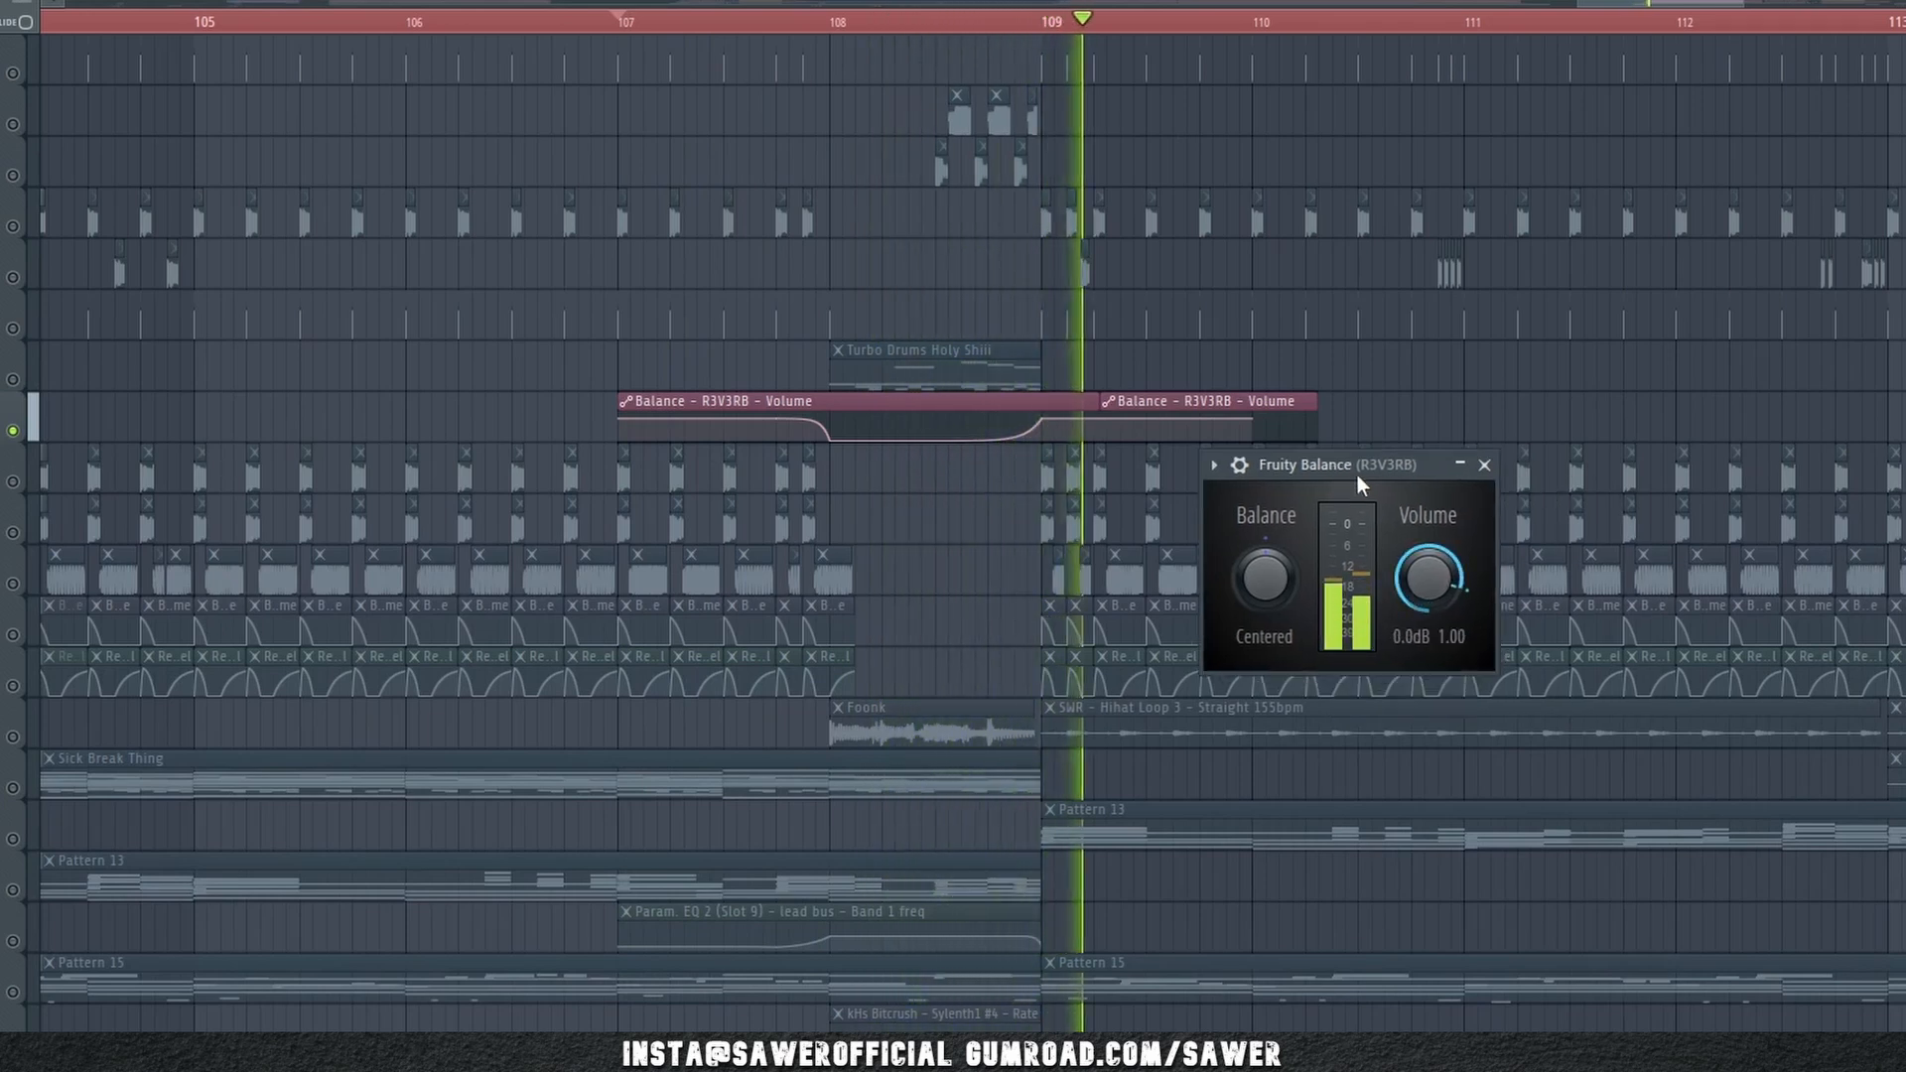
{"action": "key", "text": "space"}
{"action": "key", "text": "space"}
- Play the arrangement from bar 106 and reopen Fruity Balance on the R3V3RB mixer track over the playlist
{"action": "left_click", "coordinate": [409, 21]}
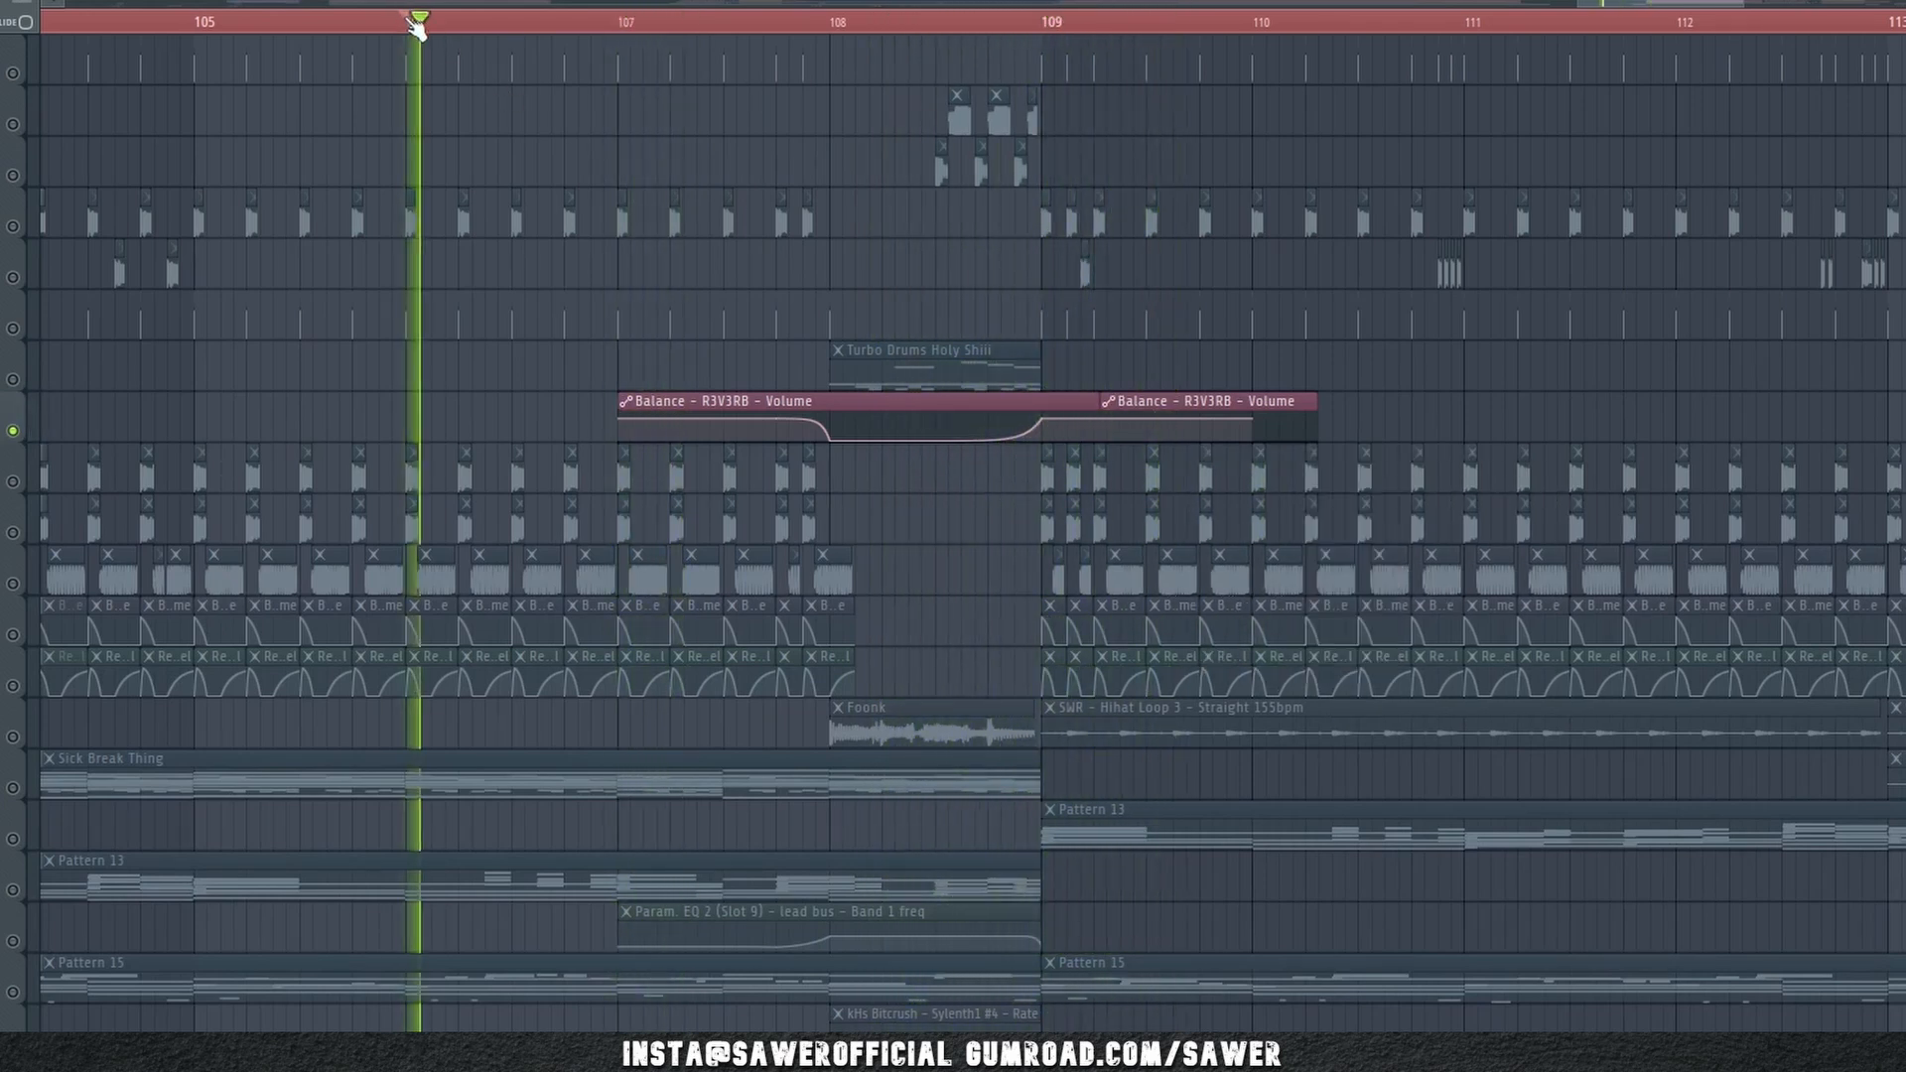
{"action": "key", "text": "space"}
{"action": "key", "text": "F9"}
{"action": "key", "text": "space"}
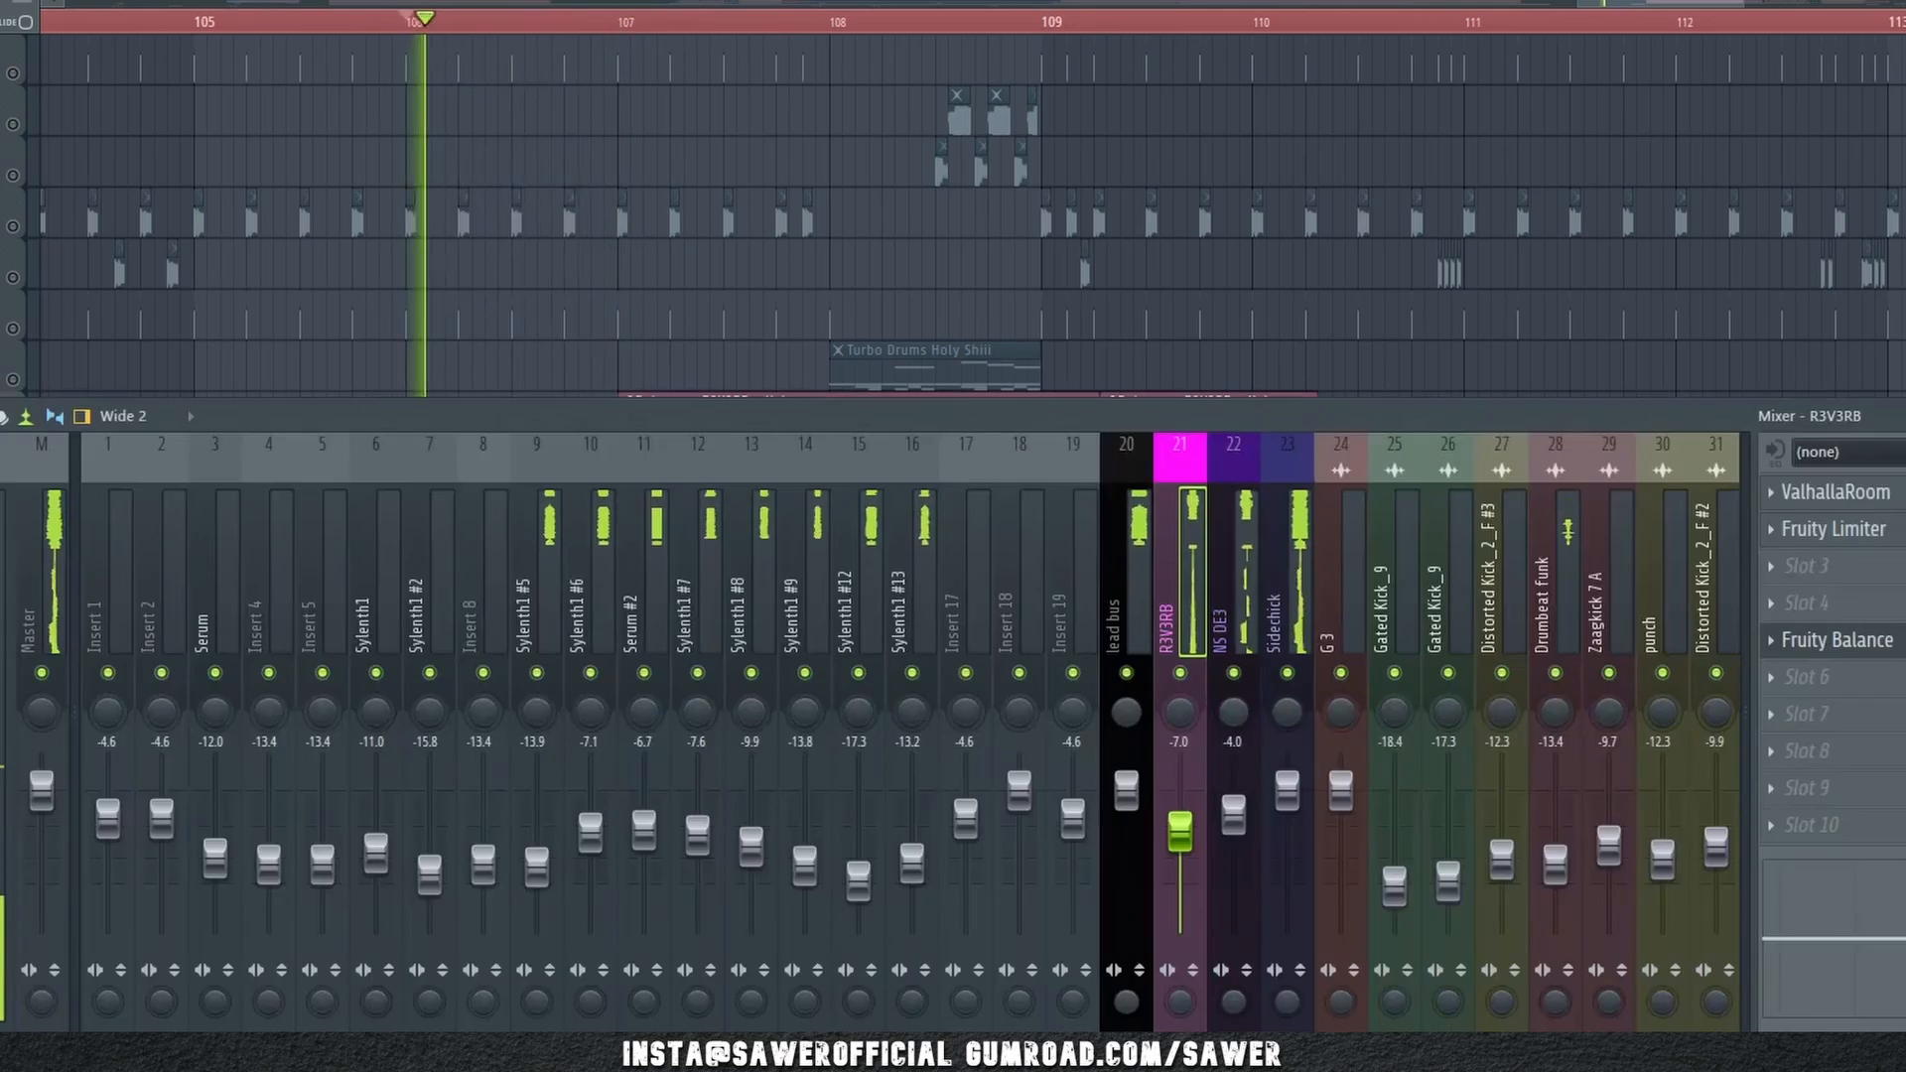
{"action": "left_click", "coordinate": [1836, 640]}
{"action": "key", "text": "F9"}
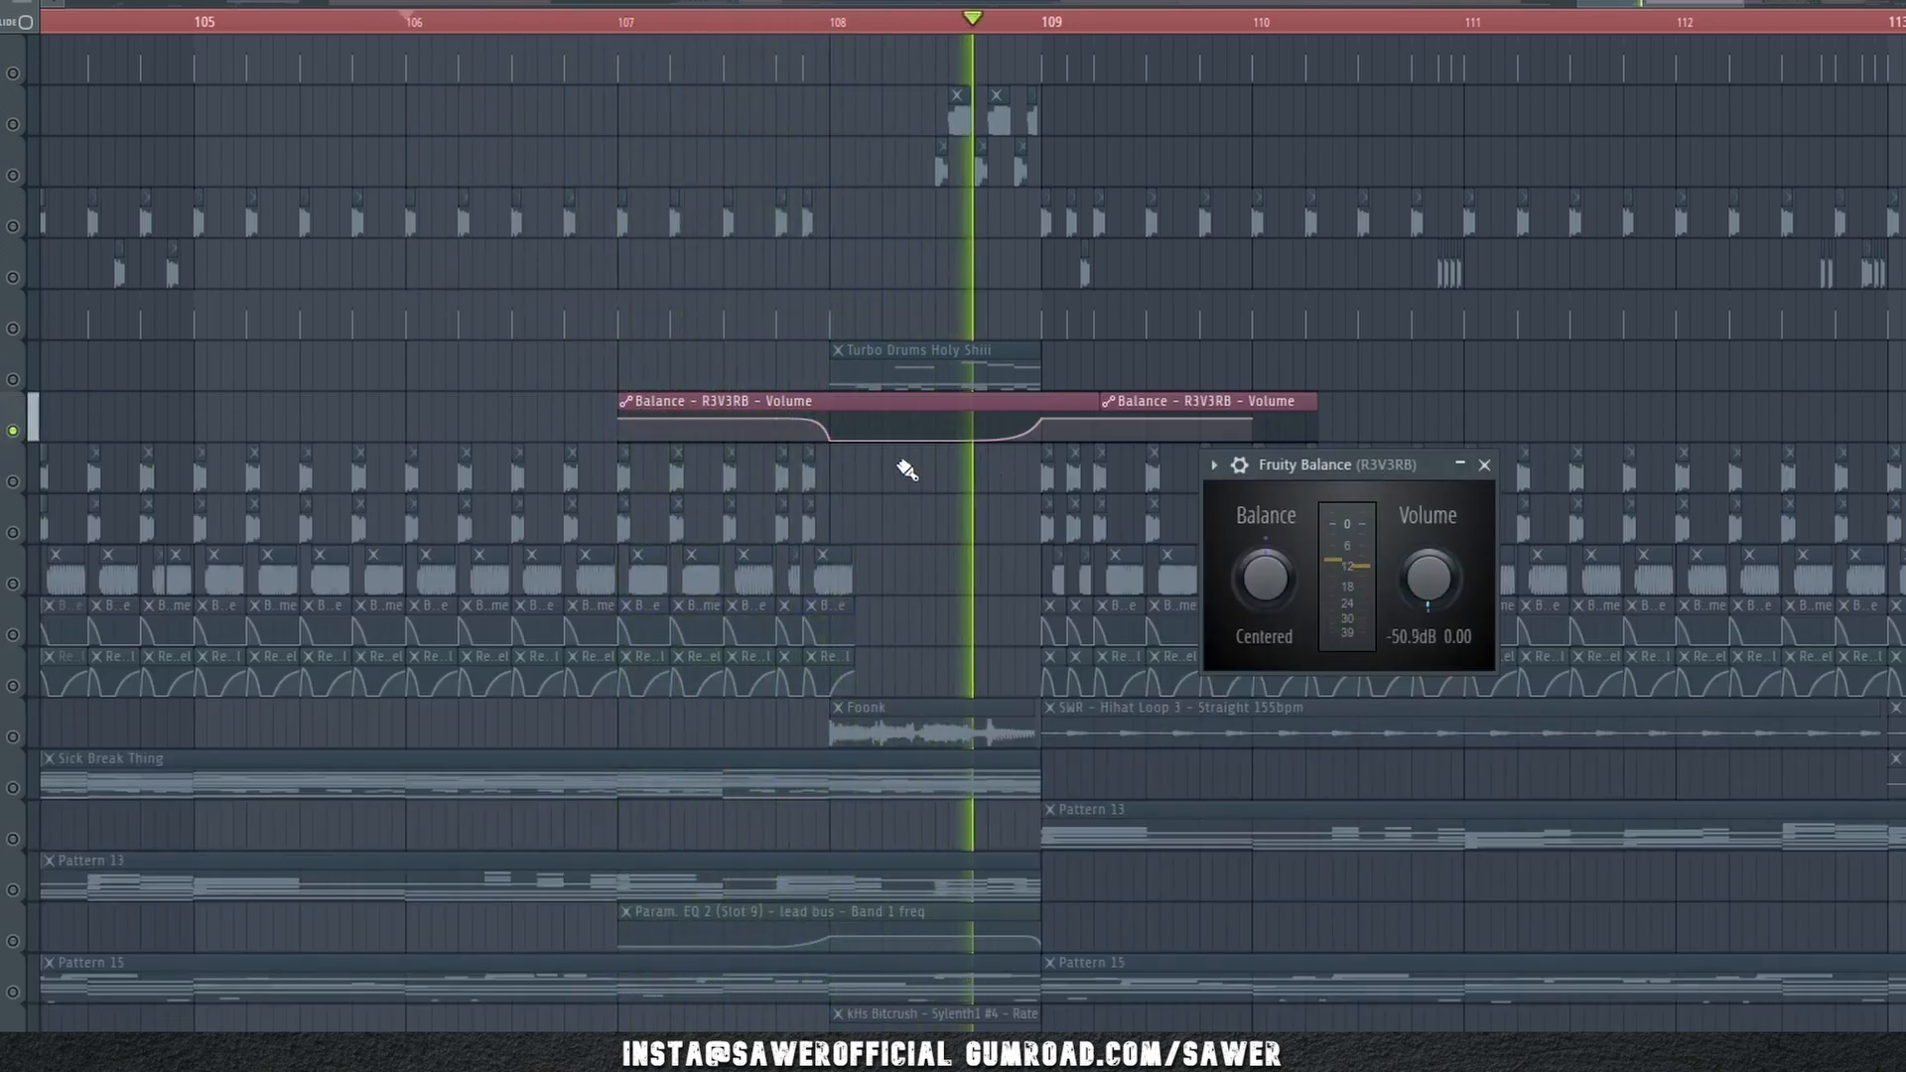
- Toggle solo on the playlist track holding the R3V3RB volume automation and play the section
{"action": "right_click", "coordinate": [14, 431]}
{"action": "key", "text": "space"}
{"action": "key", "text": "space"}
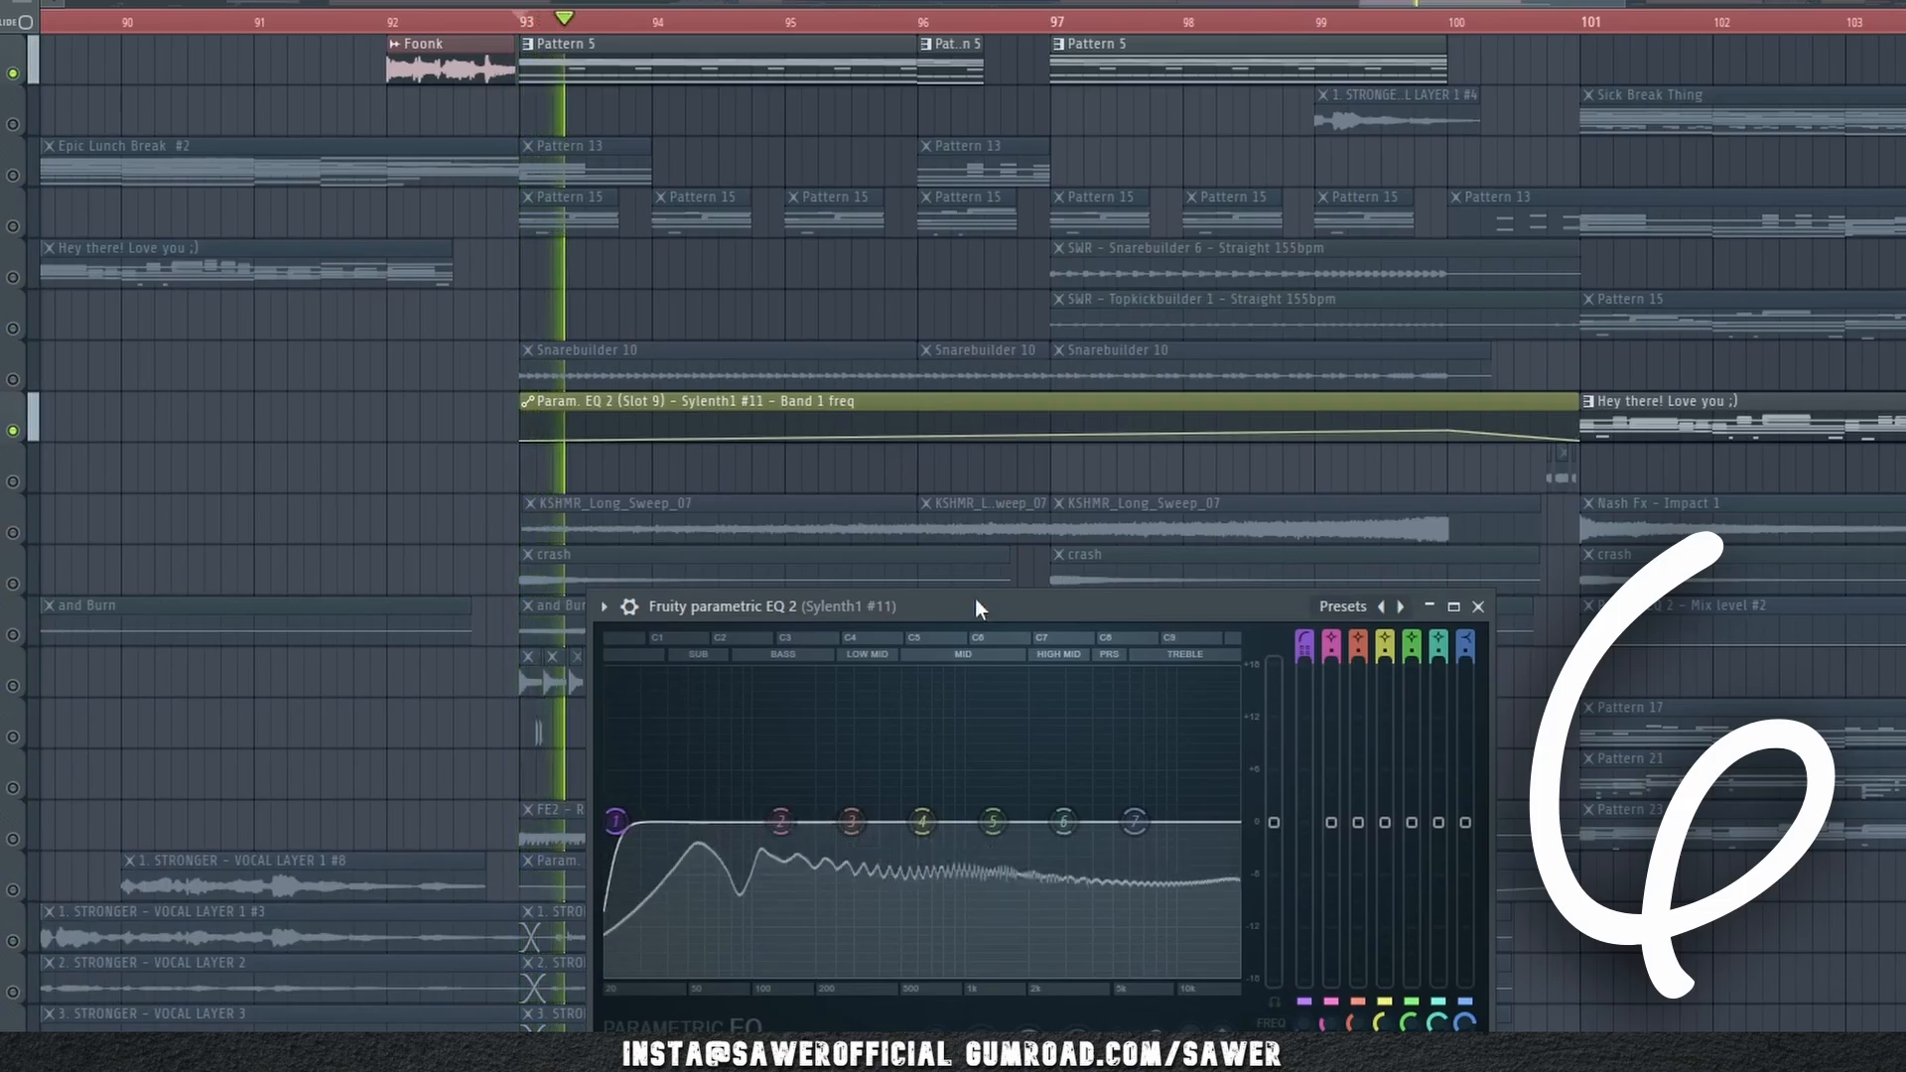
- Play the build-up from bar 93 and watch the band 1 automation in Parametric EQ 2 on Sylenth1 #11 and sub
{"action": "left_click_drag", "start_coordinate": [975, 598], "coordinate": [923, 498]}
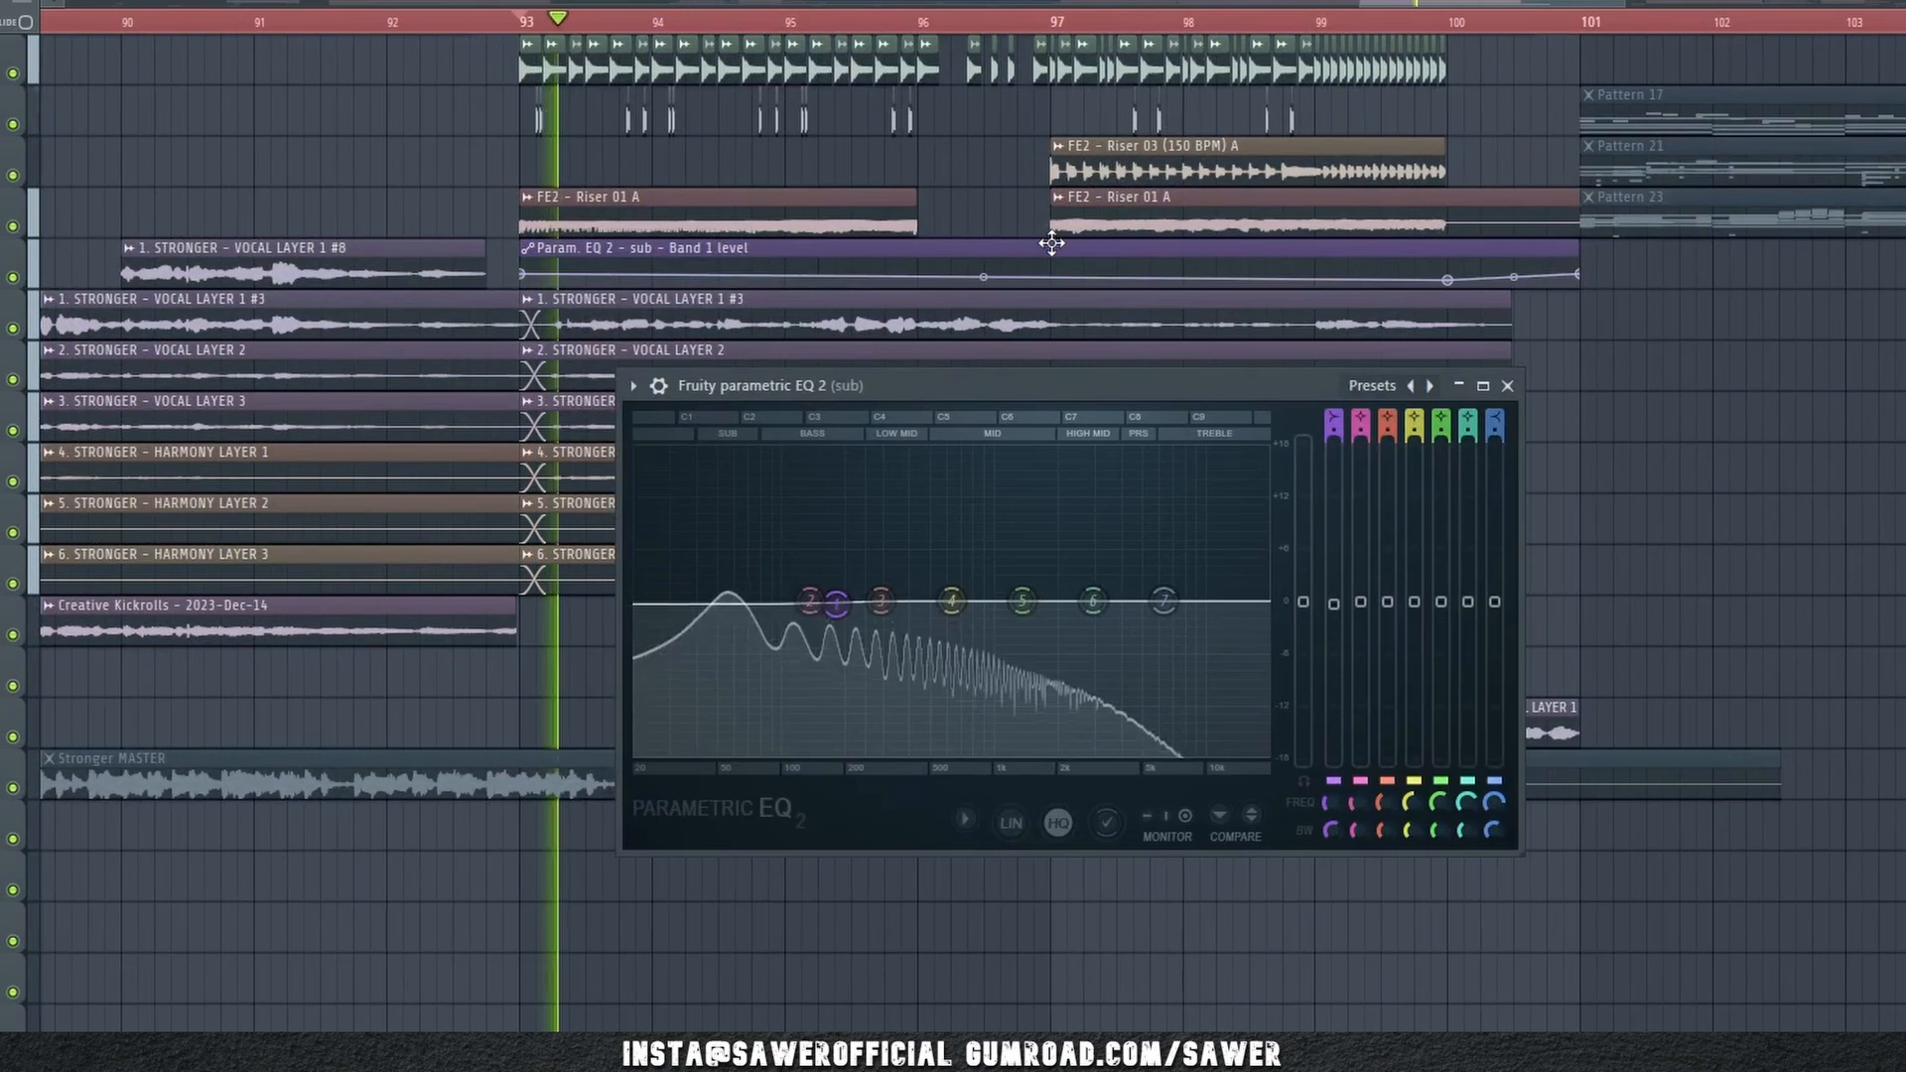
{"action": "left_click", "coordinate": [1561, 391]}
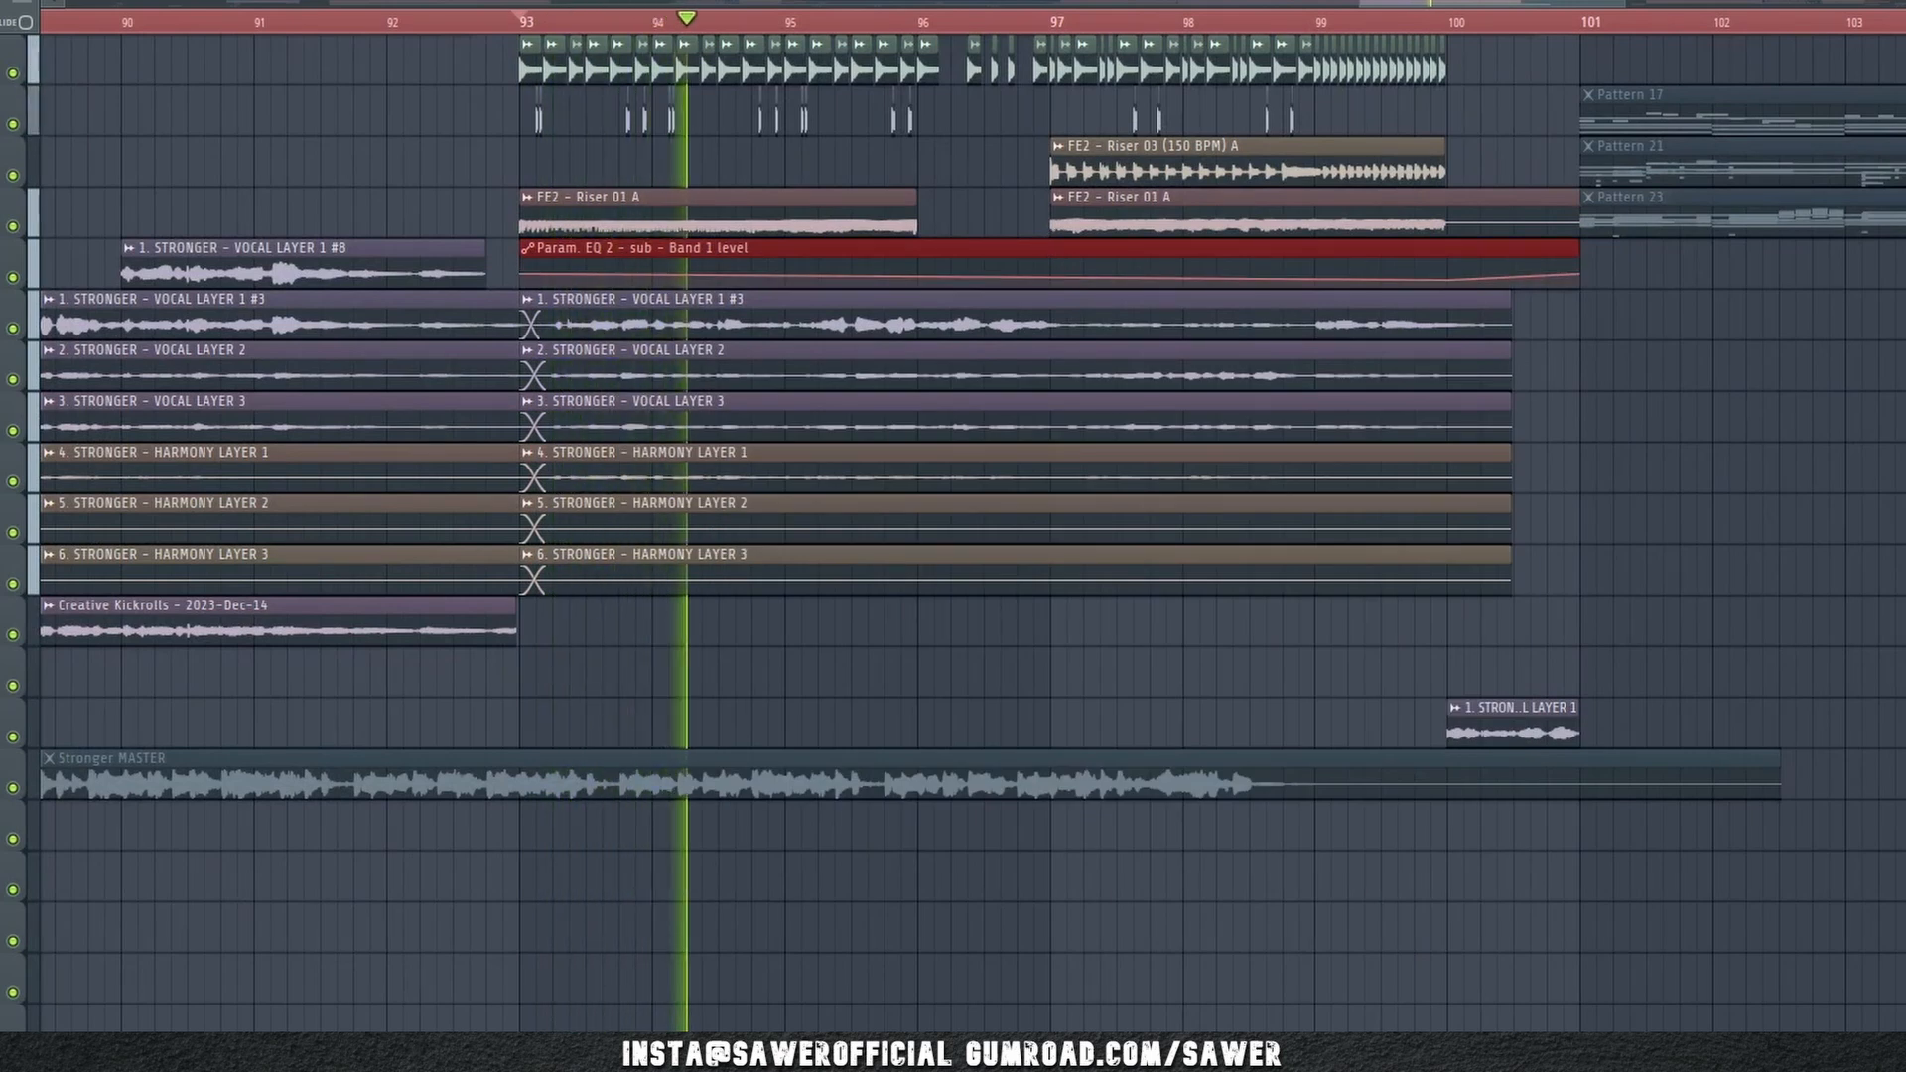
{"action": "key", "text": "F9"}
{"action": "left_click", "coordinate": [1843, 714]}
{"action": "key", "text": "F9"}
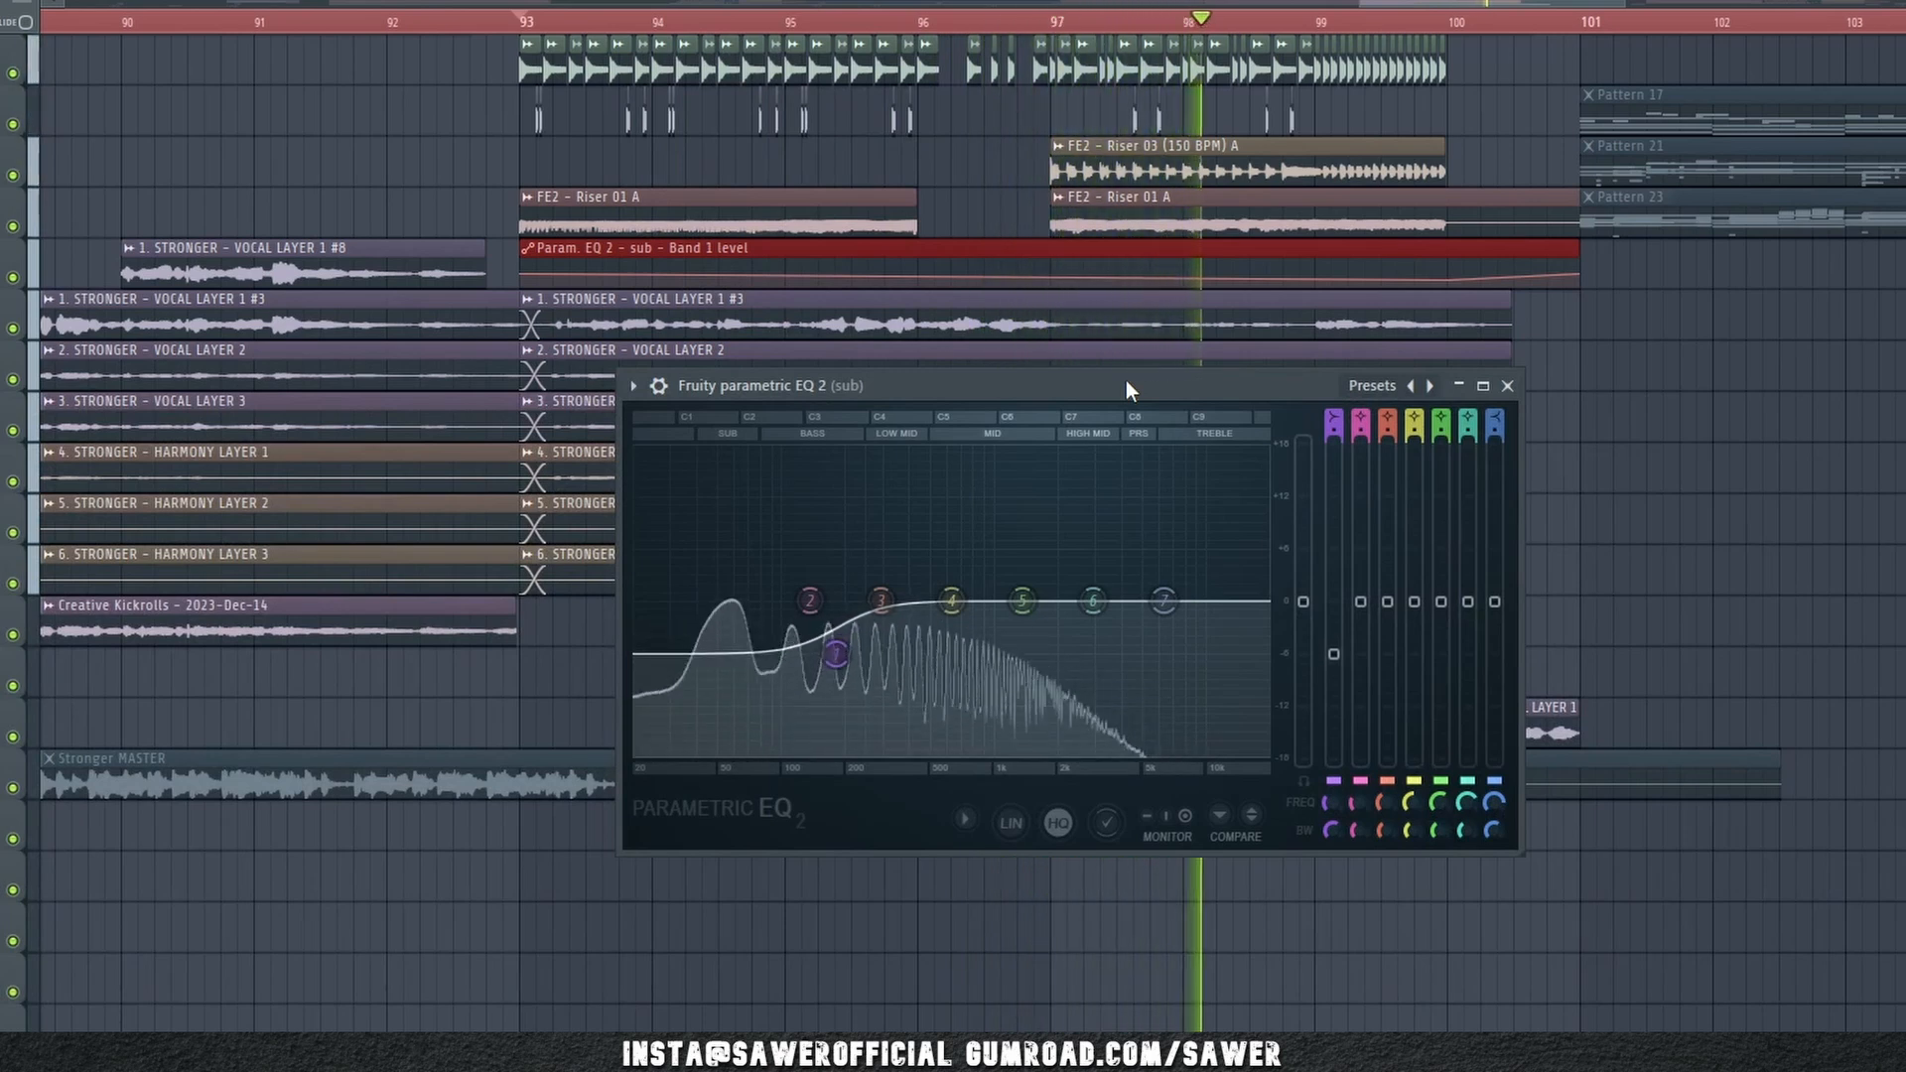
{"action": "left_click", "coordinate": [1507, 385]}
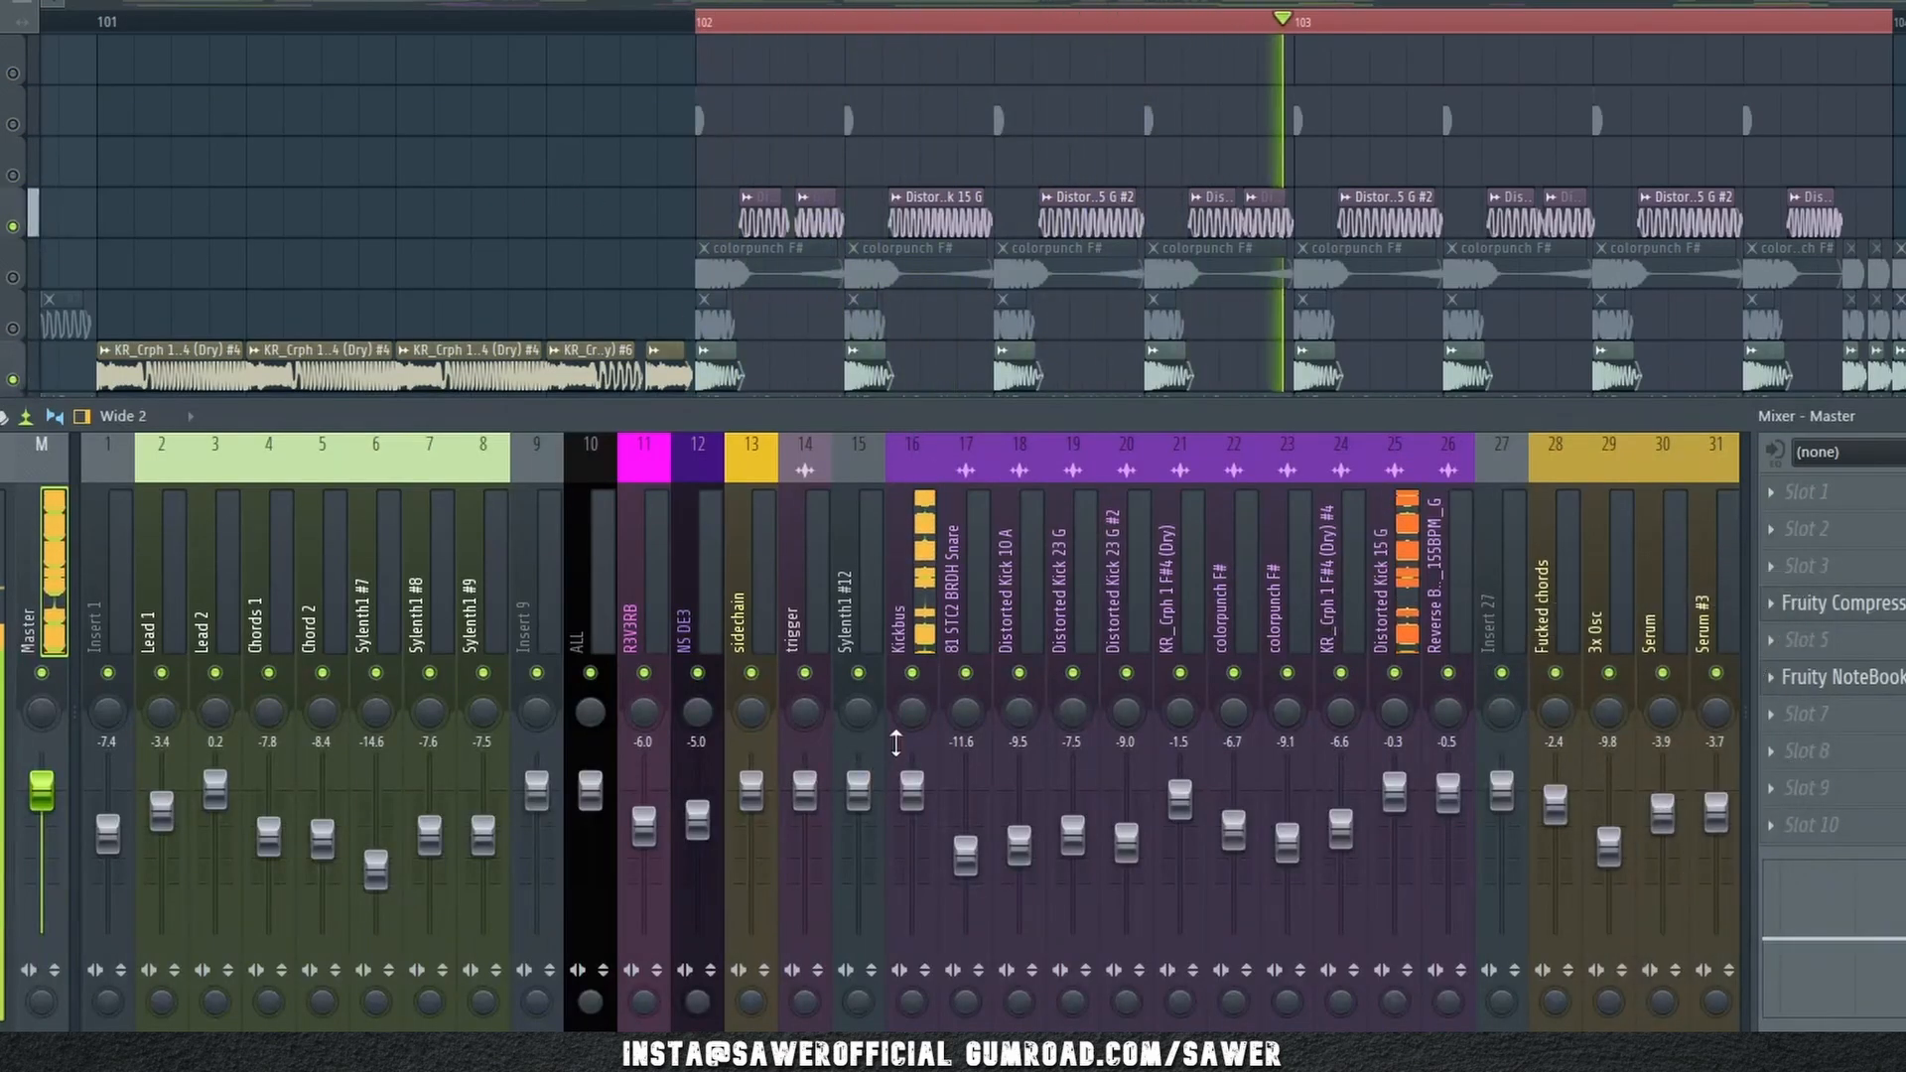
- Check the kick tracks in the mixer, stop playback and inspect the sample settings of the Reverse Bass Kick clip at bar 102
{"action": "scroll", "coordinate": [1388, 581], "scroll_direction": "down", "scroll_amount": 3}
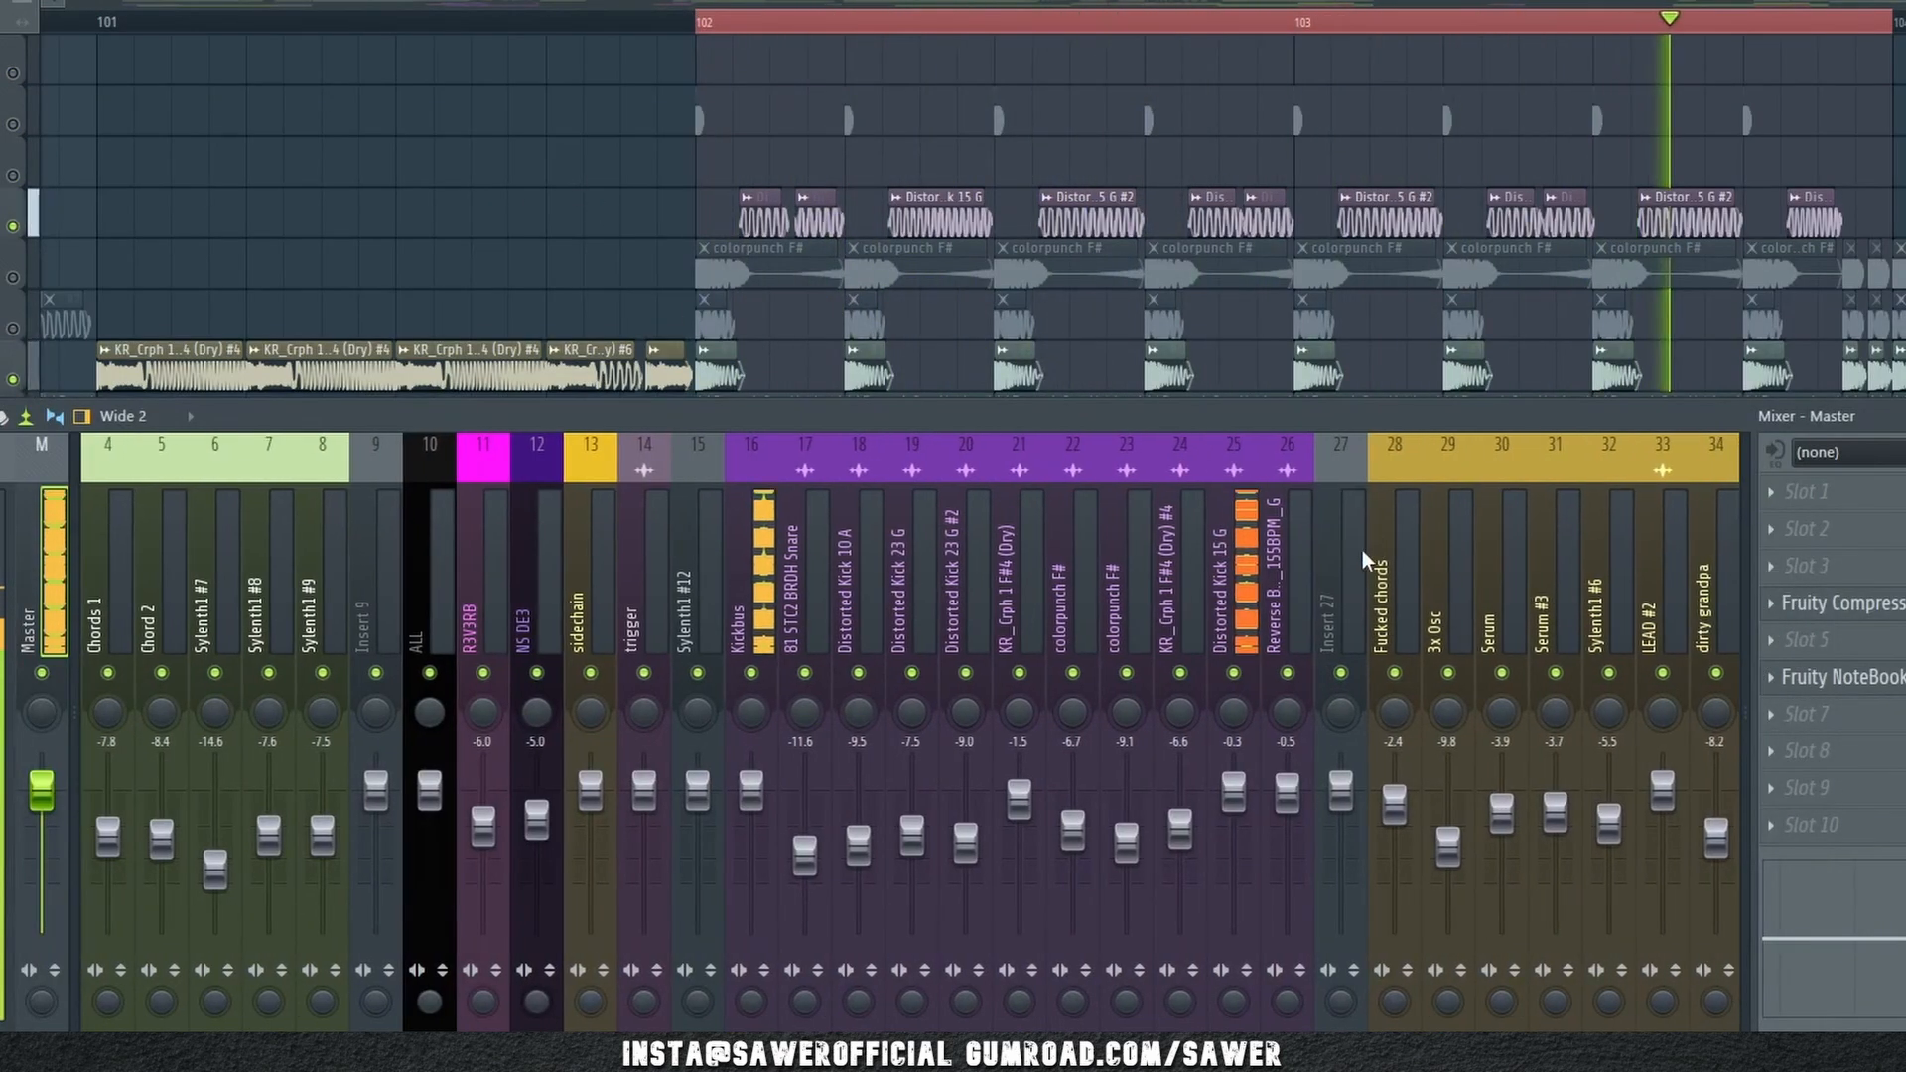
{"action": "key", "text": "space"}
{"action": "key", "text": "F9"}
{"action": "double_click", "coordinate": [702, 365]}
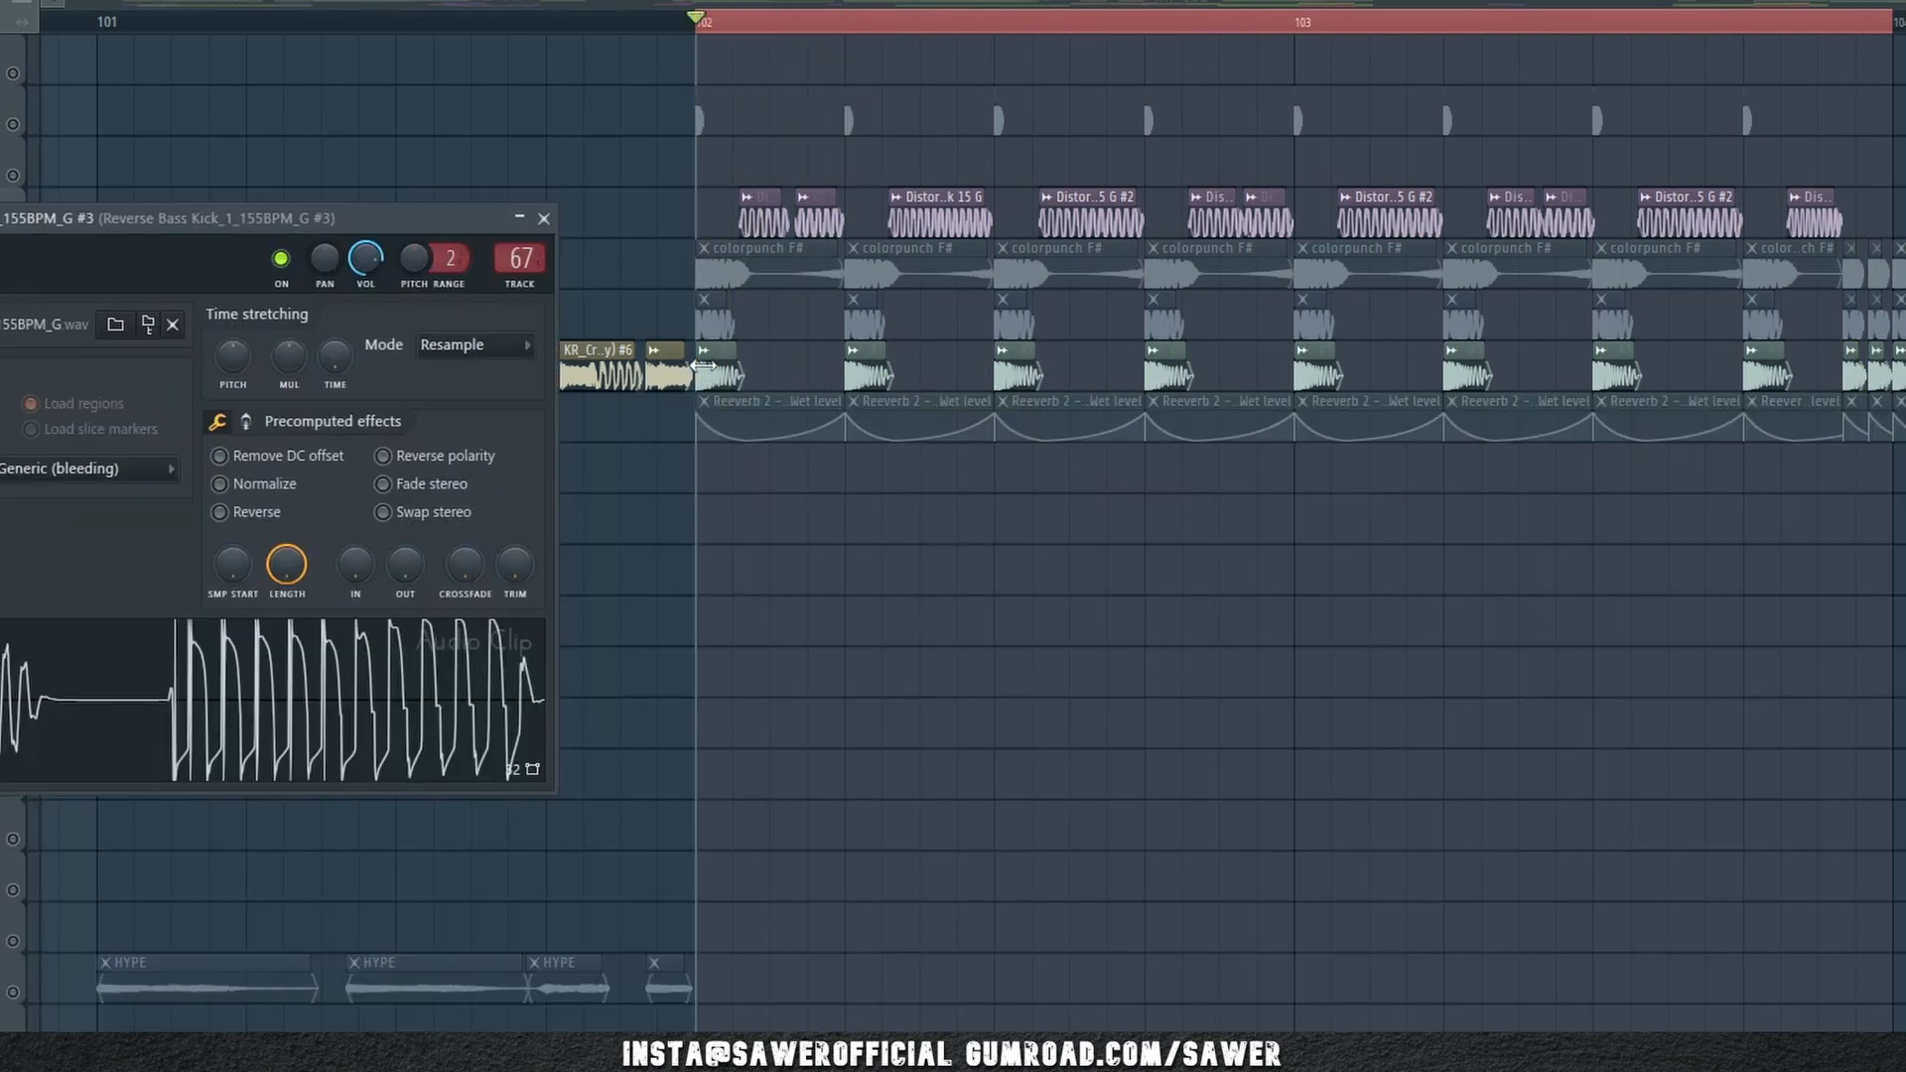
{"action": "key", "text": "F9"}
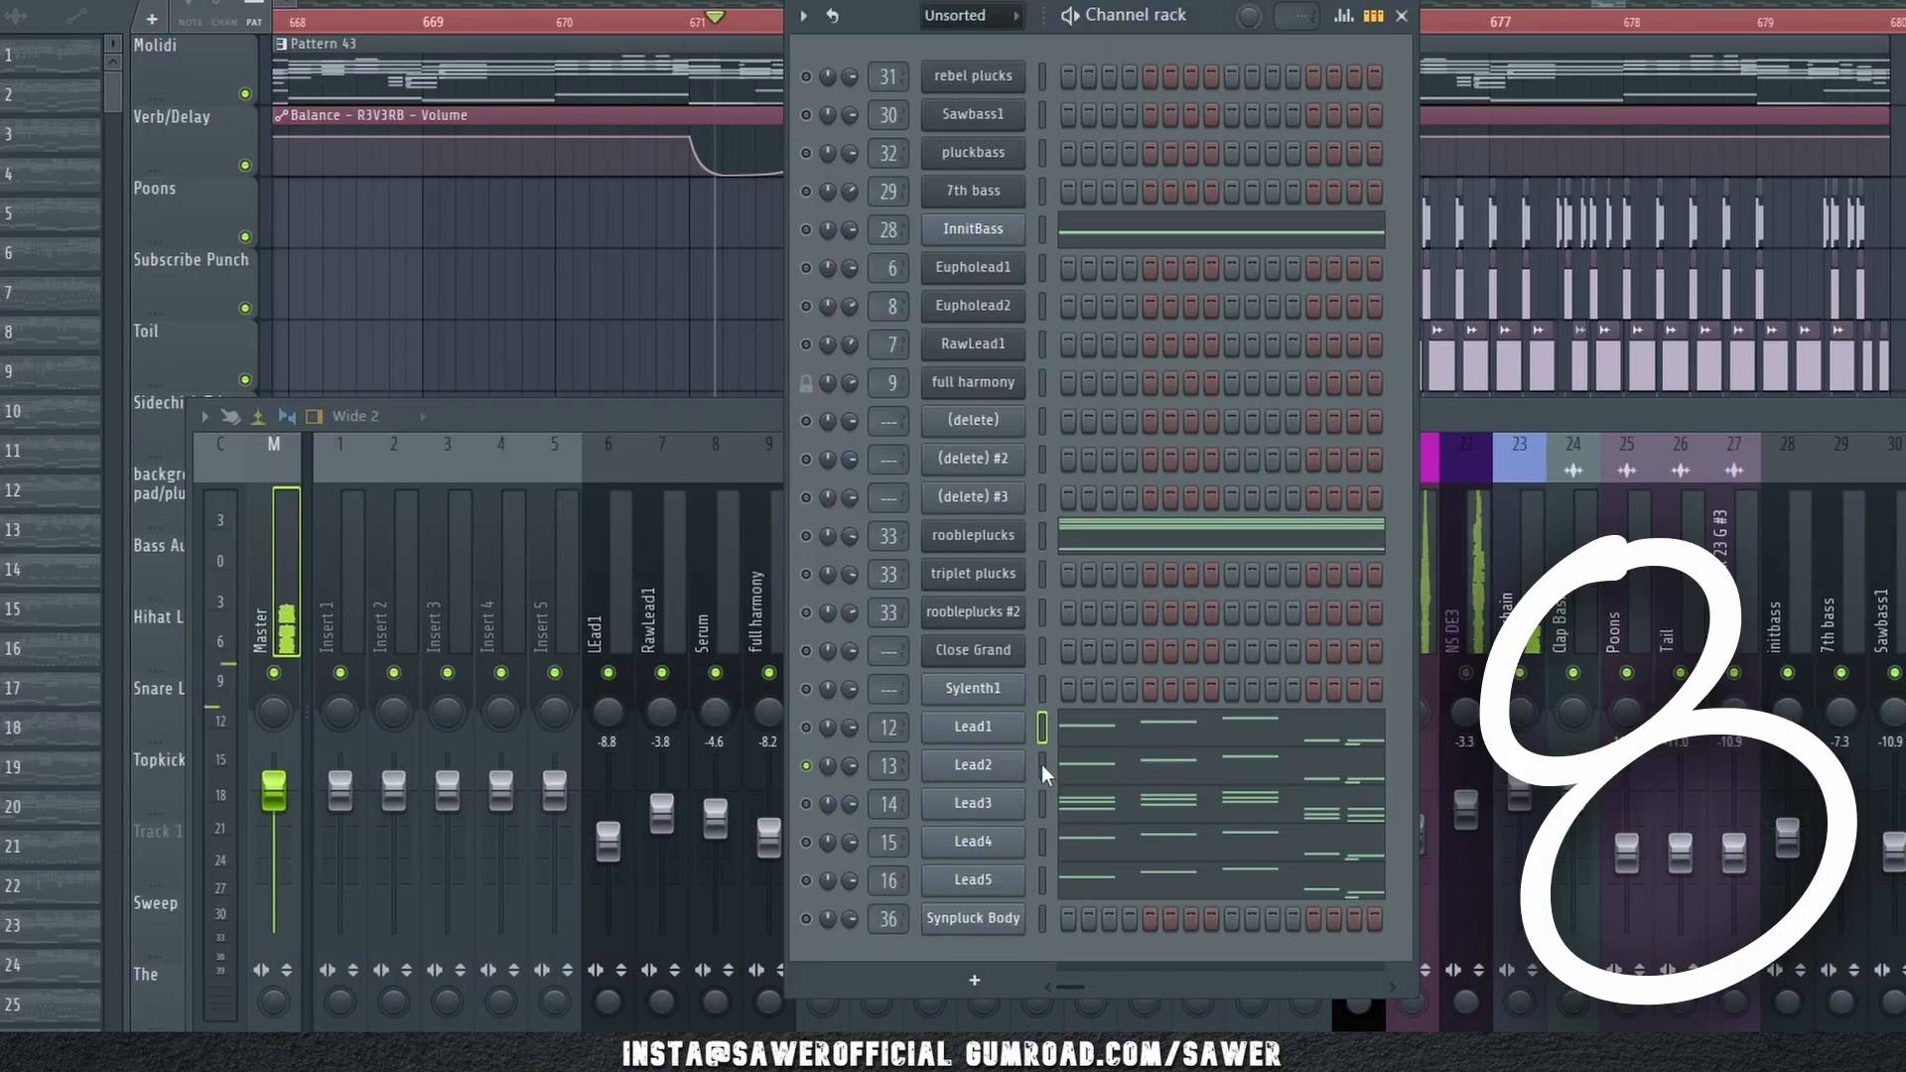
- Select the Lead2 channel and unmute Lead1 so both lead layers play together
{"action": "left_click", "coordinate": [1041, 764]}
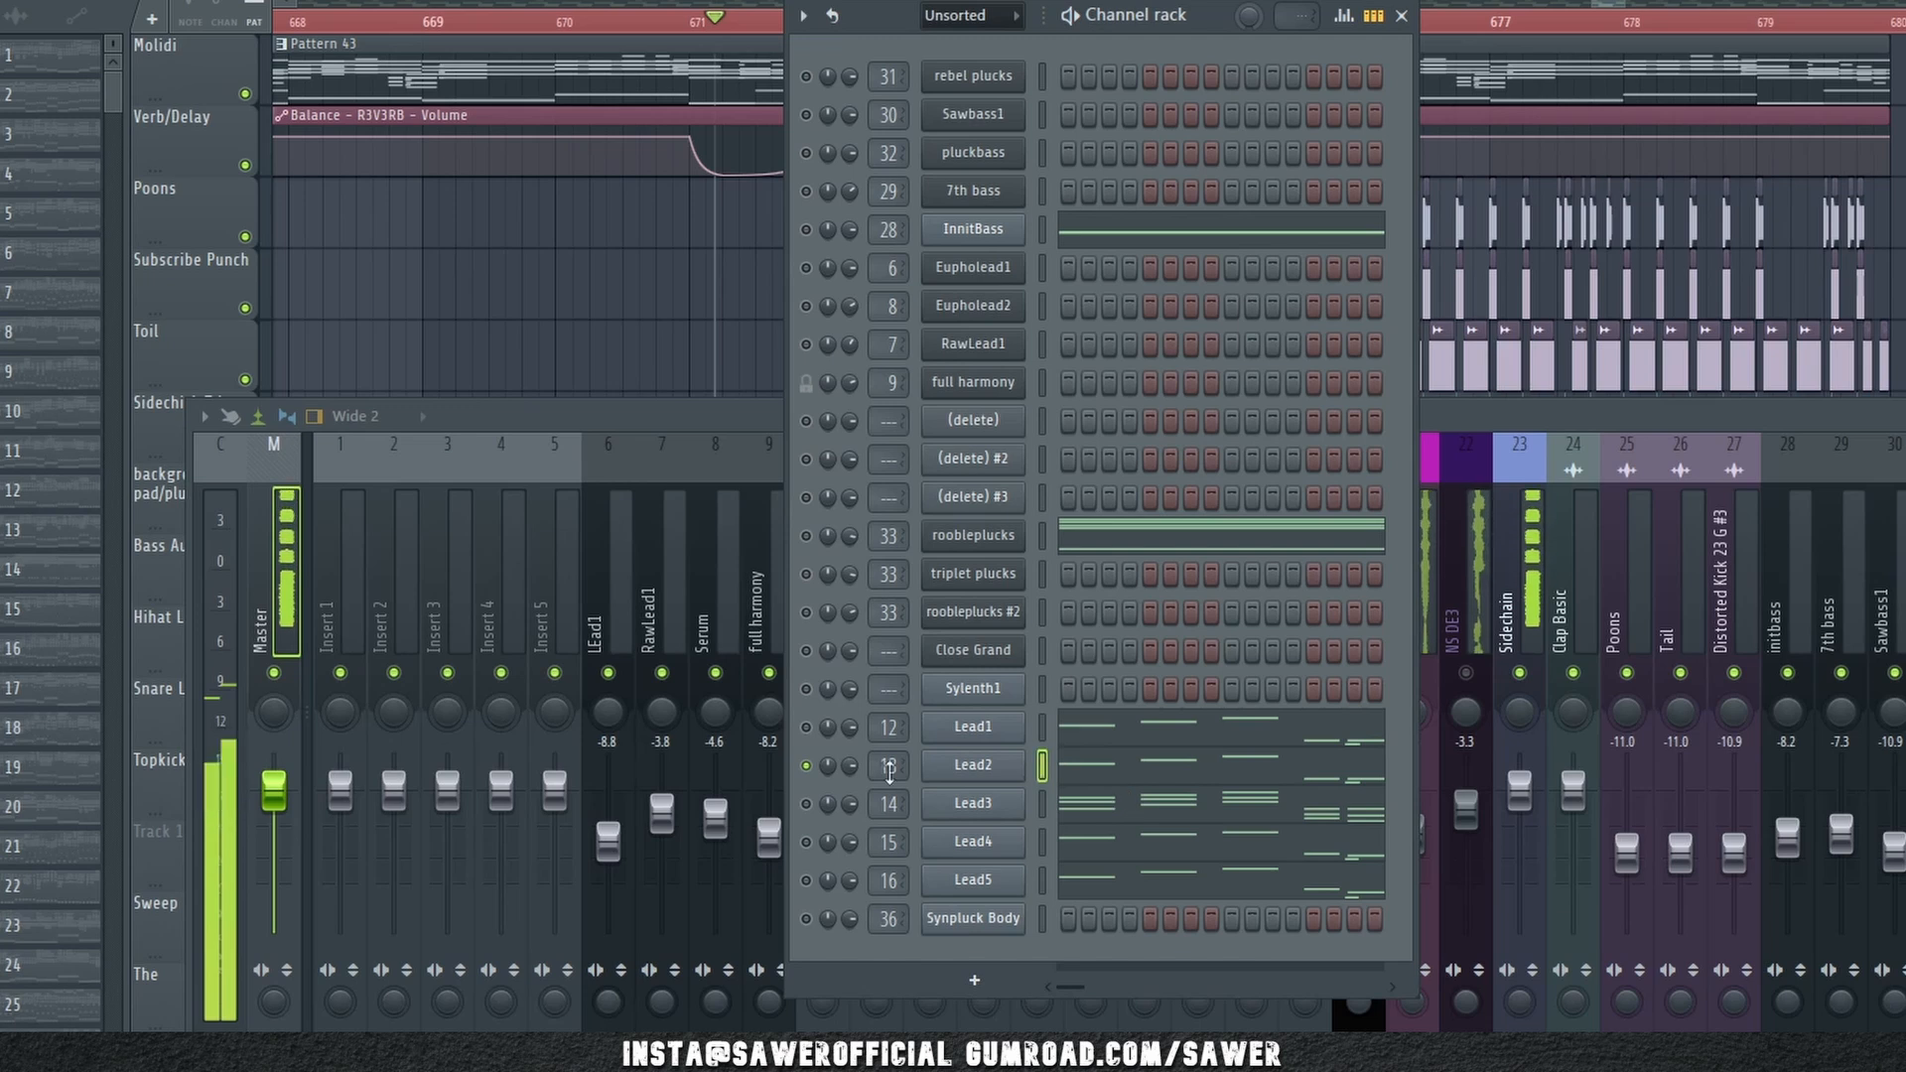
{"action": "left_click", "coordinate": [806, 727]}
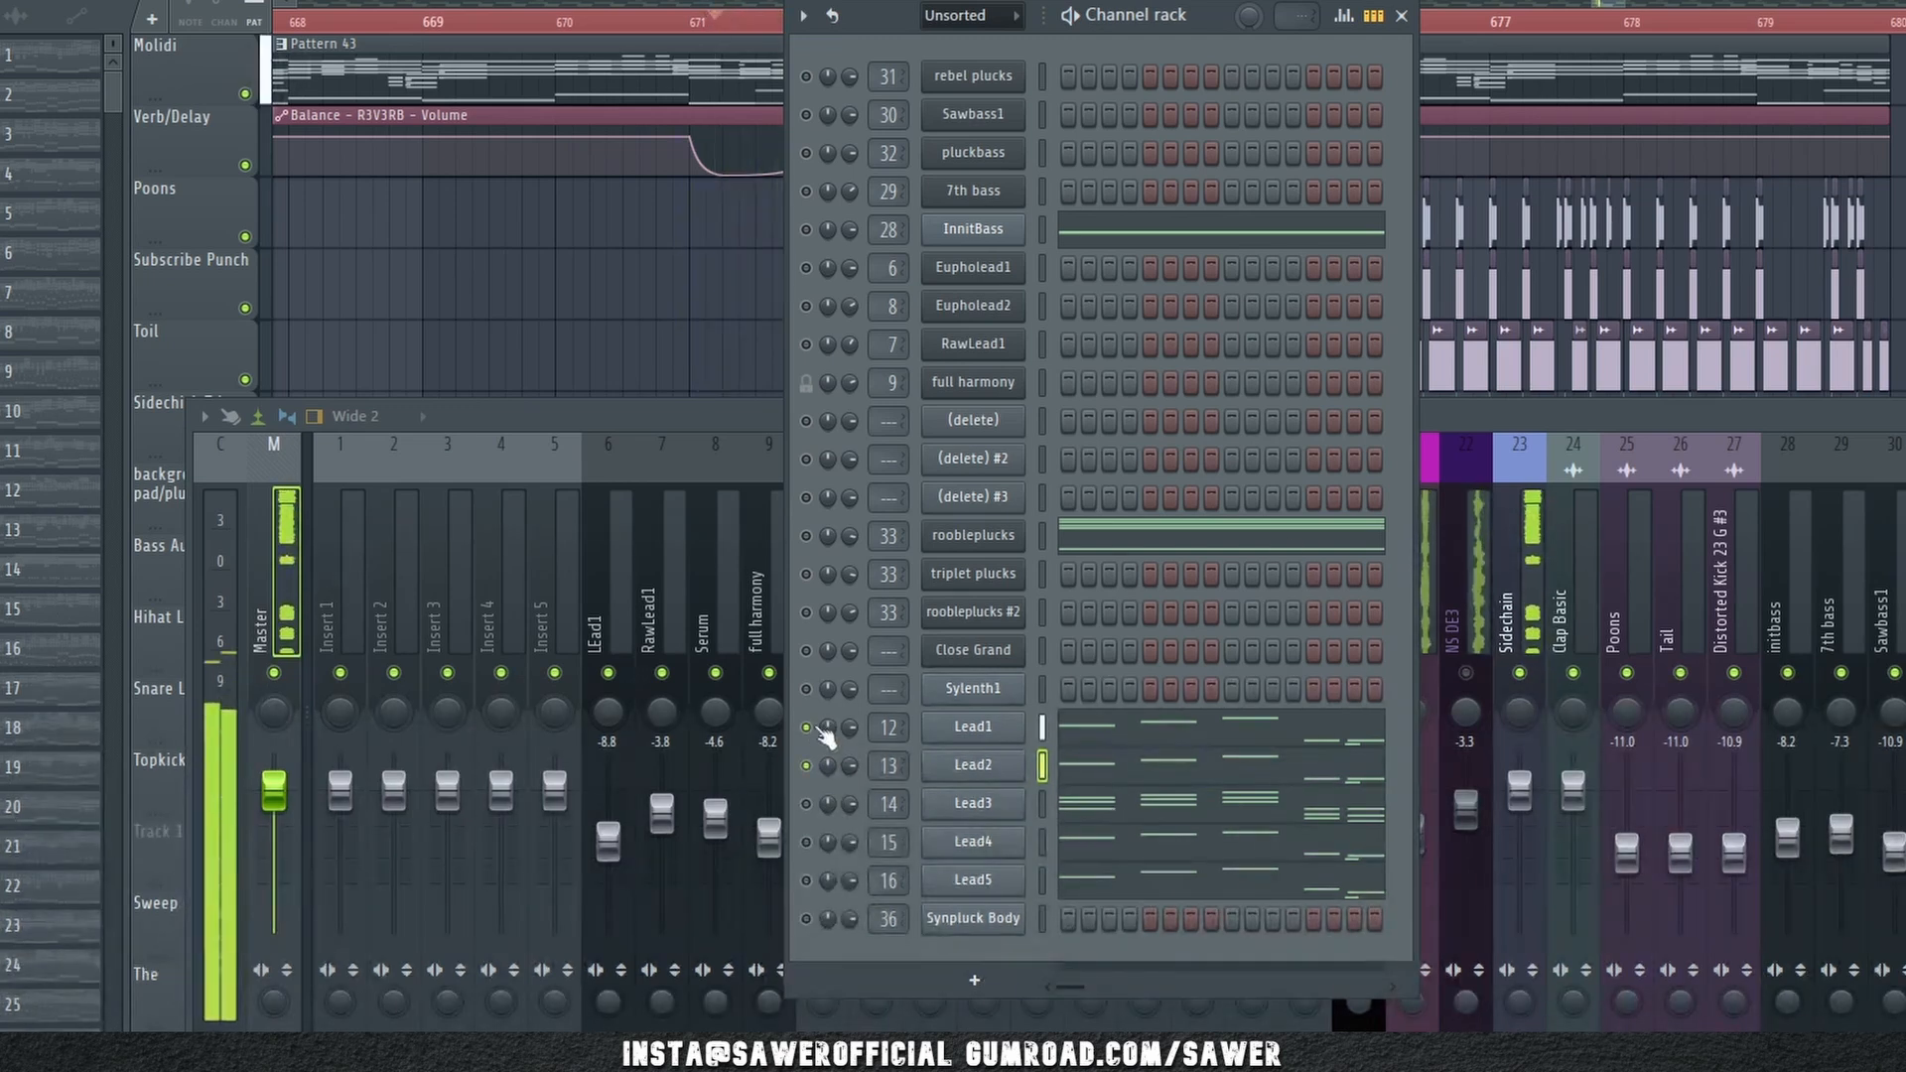
- Add Fruity Parametric EQ 2 to the FL Keys mixer track and shape band 1 into a steep low cut
{"action": "left_click", "coordinate": [1495, 420]}
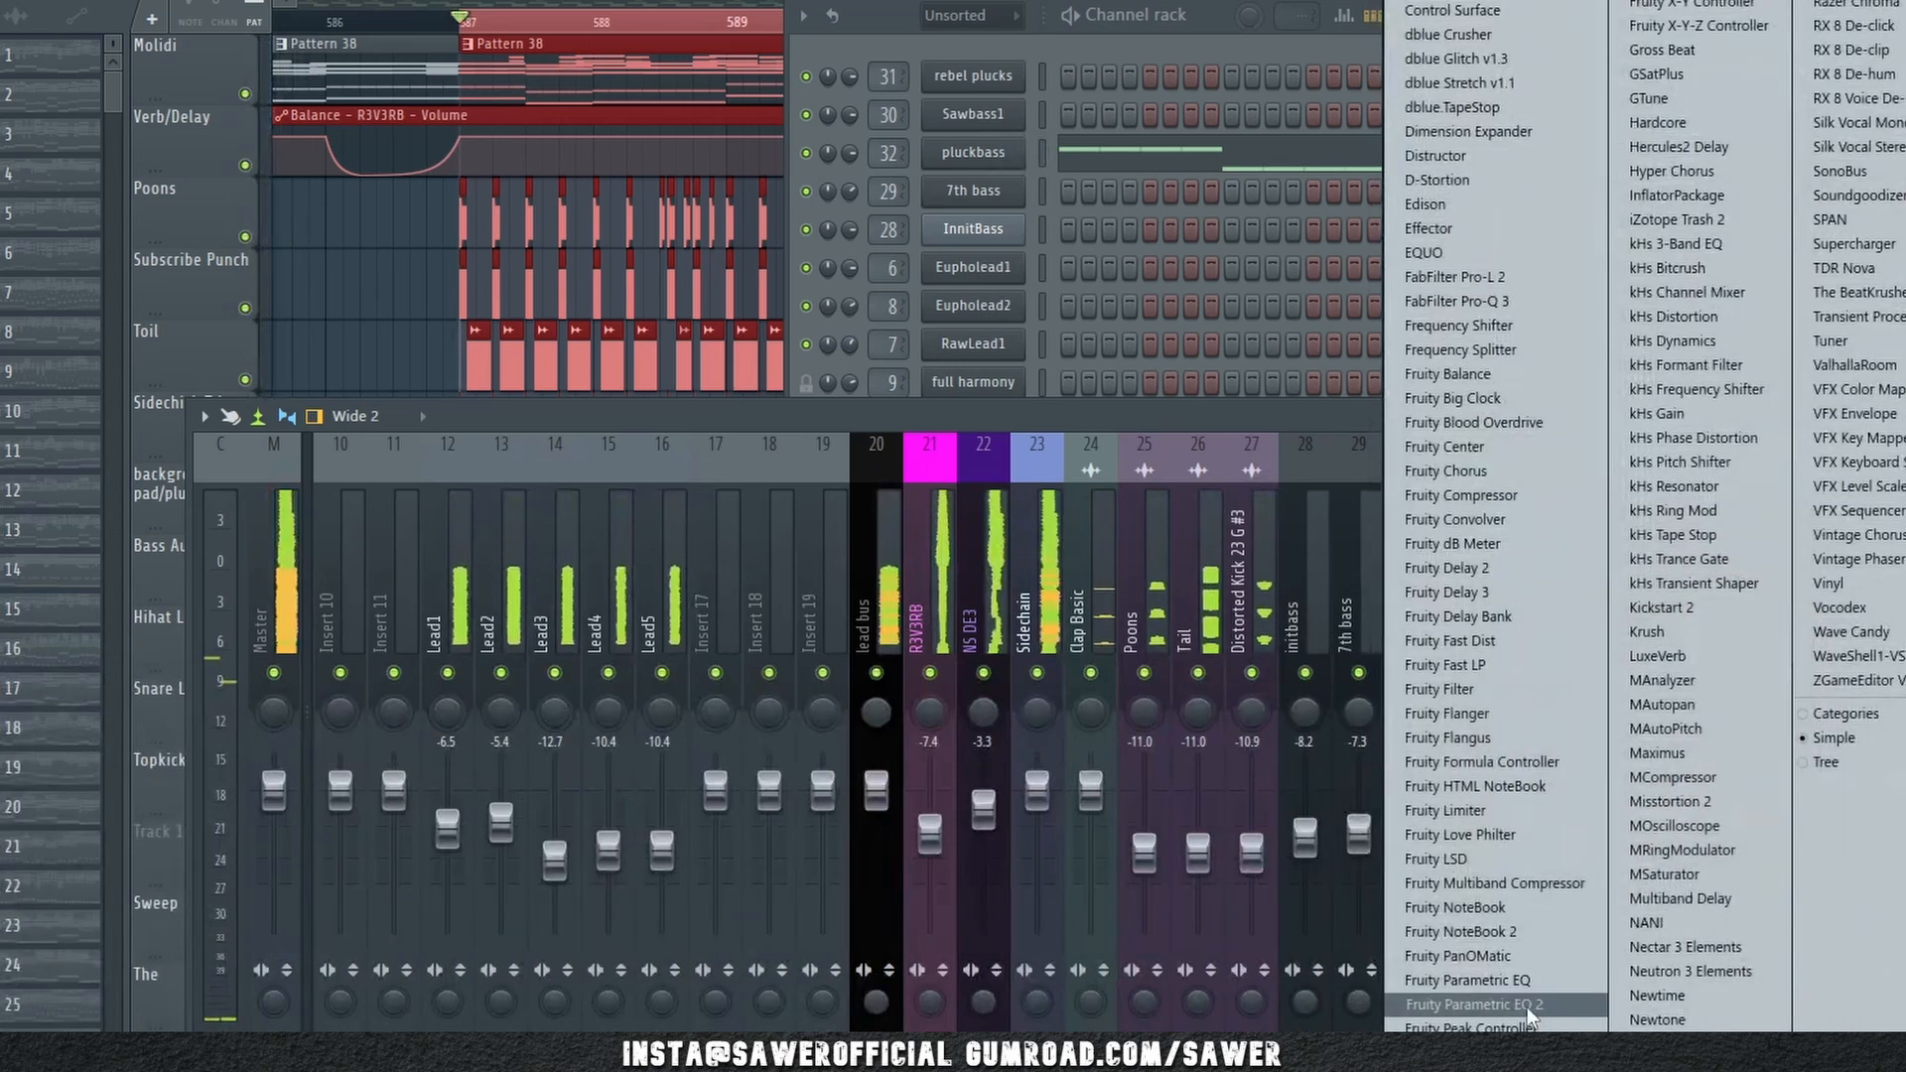
{"action": "left_click", "coordinate": [1489, 1004]}
{"action": "left_click_drag", "start_coordinate": [696, 316], "coordinate": [839, 253]}
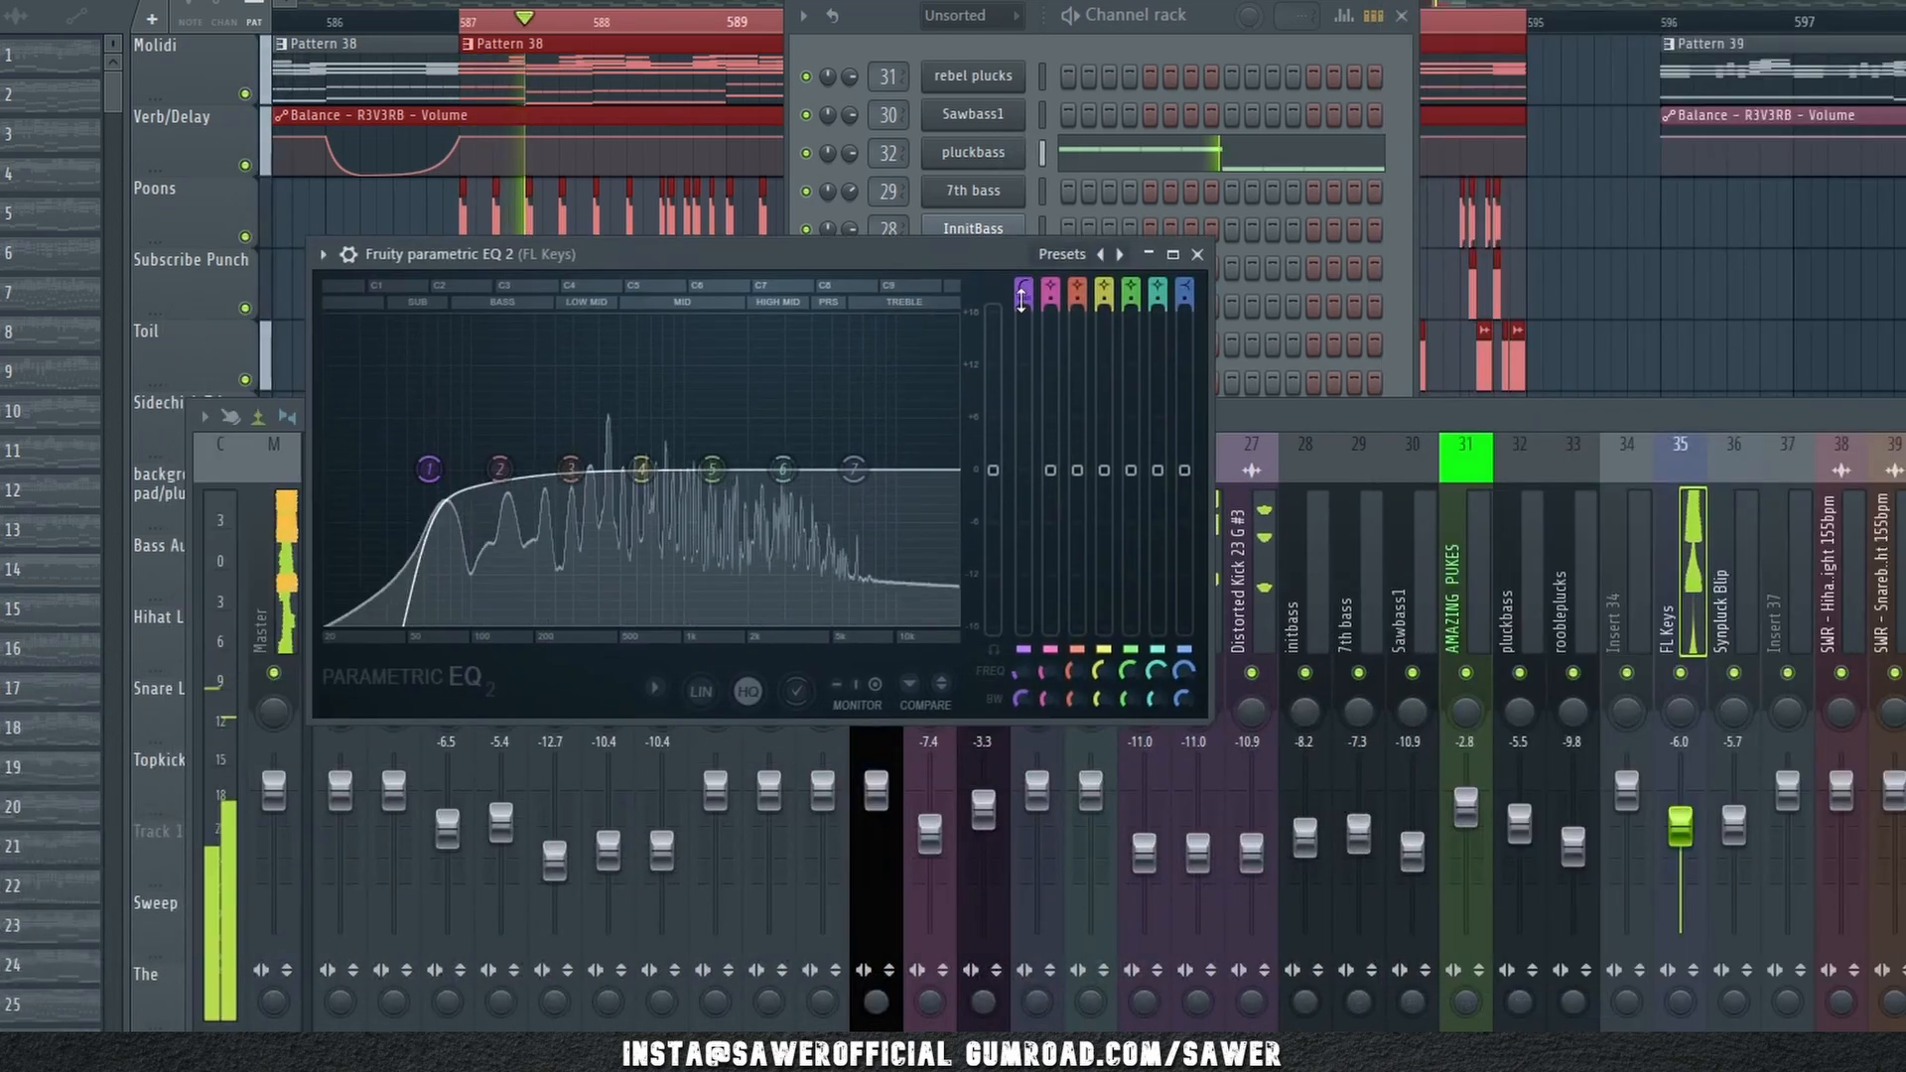
{"action": "scroll", "coordinate": [1025, 699], "scroll_direction": "down", "scroll_amount": 4}
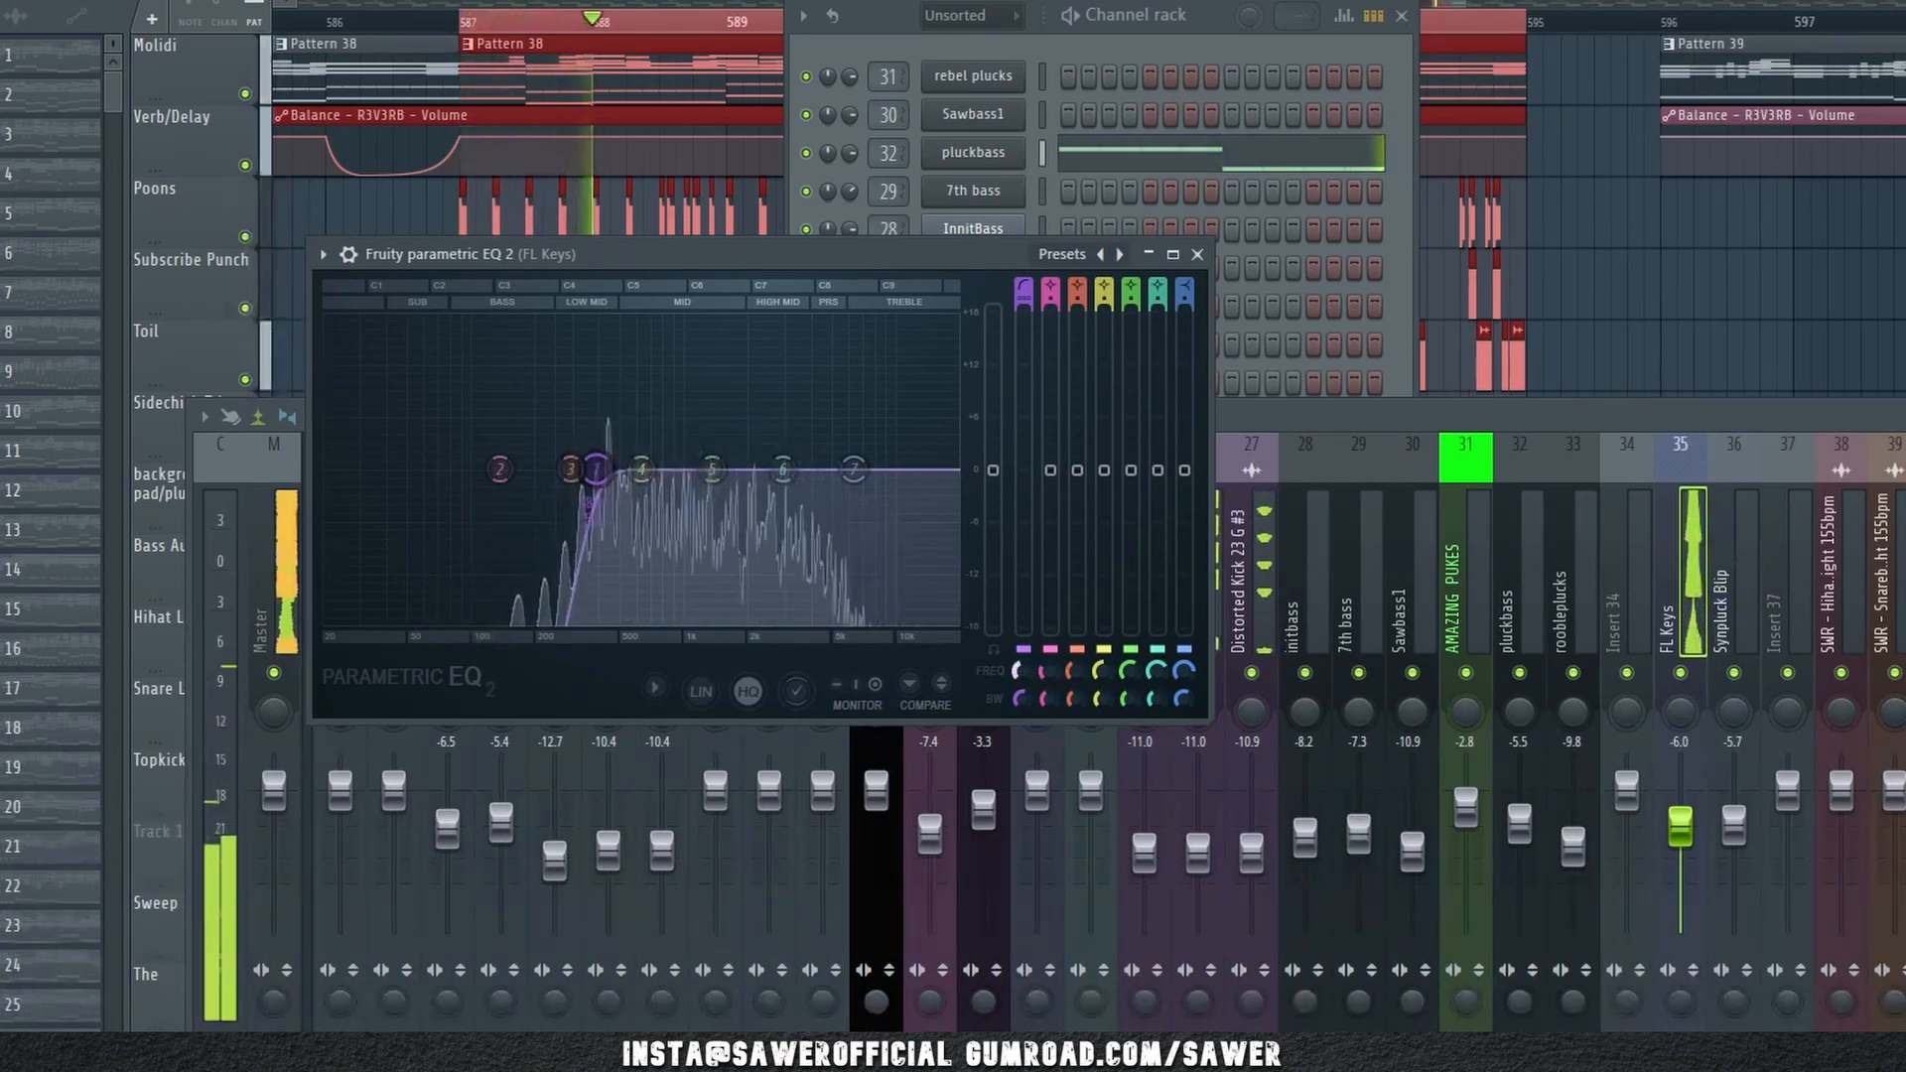
{"action": "scroll", "coordinate": [1015, 673], "scroll_direction": "up", "scroll_amount": 2}
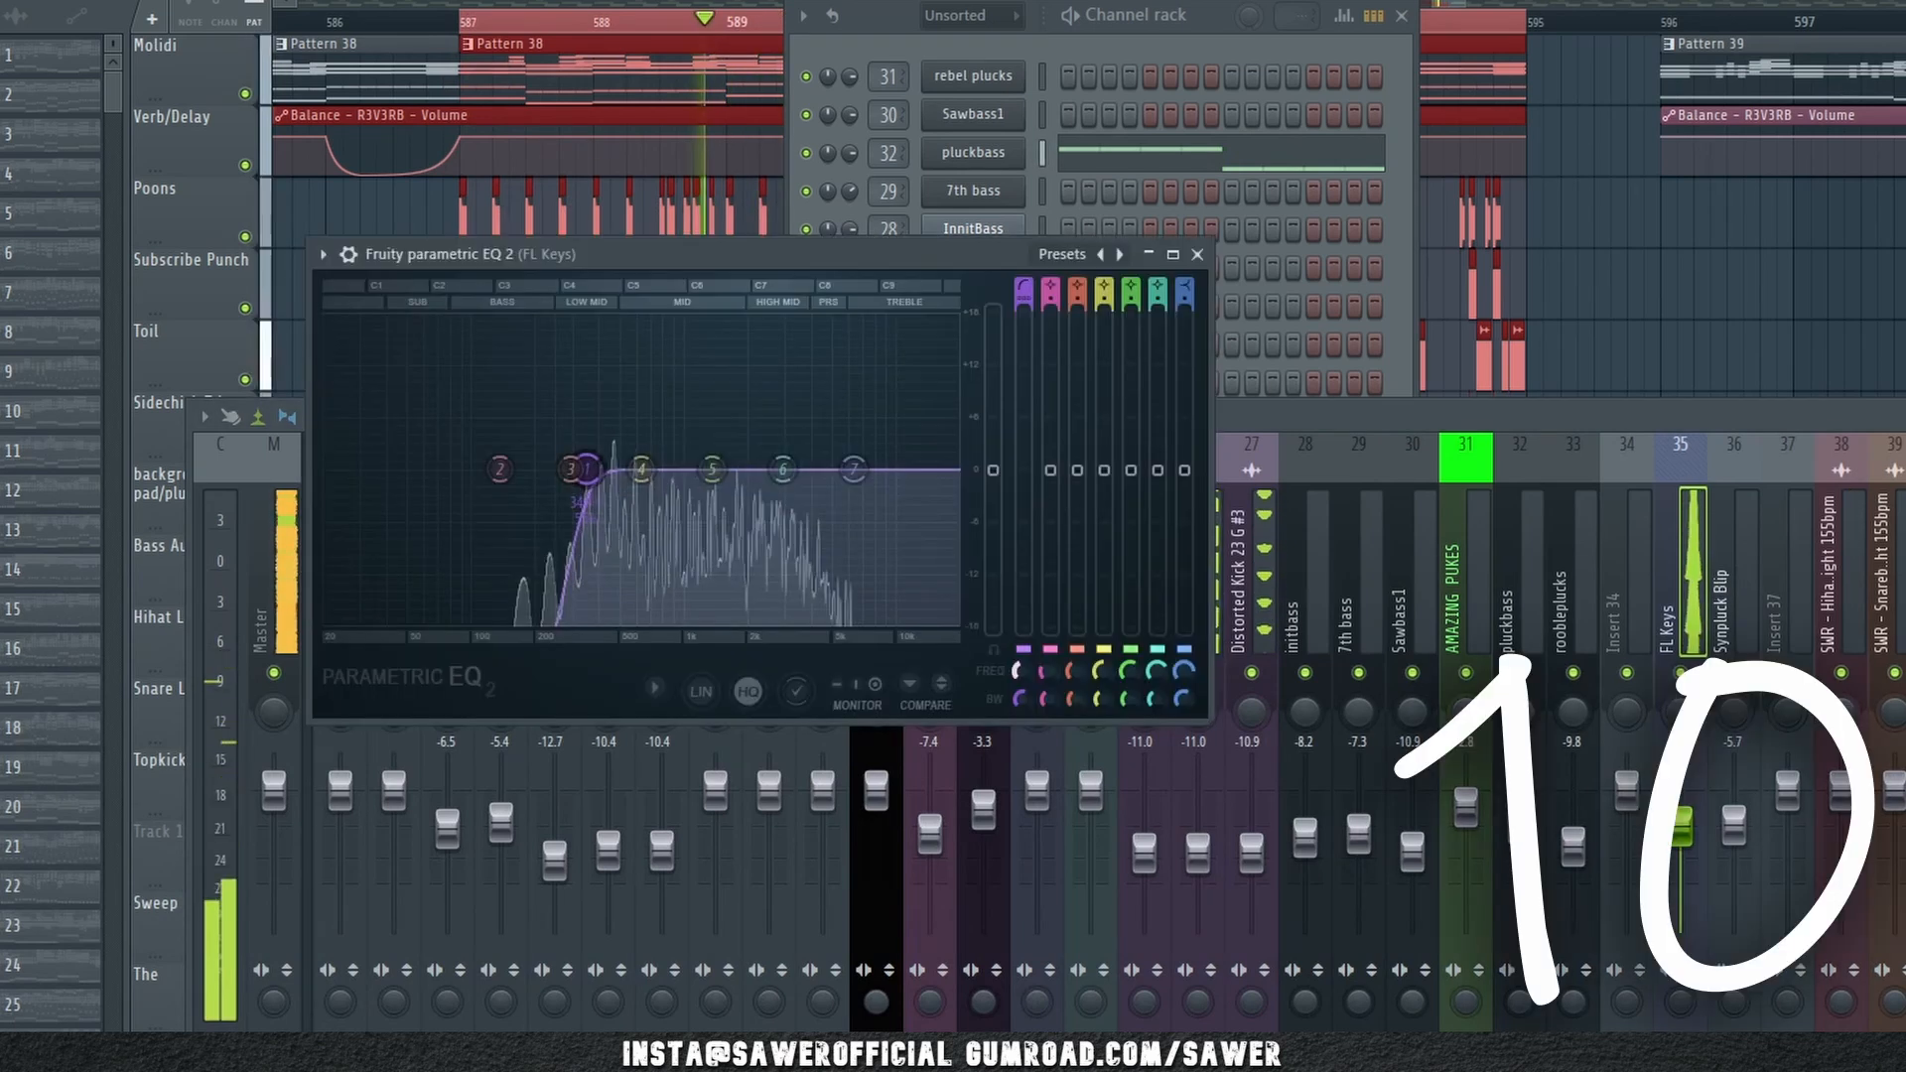
{"action": "scroll", "coordinate": [1015, 673], "scroll_direction": "up", "scroll_amount": 1}
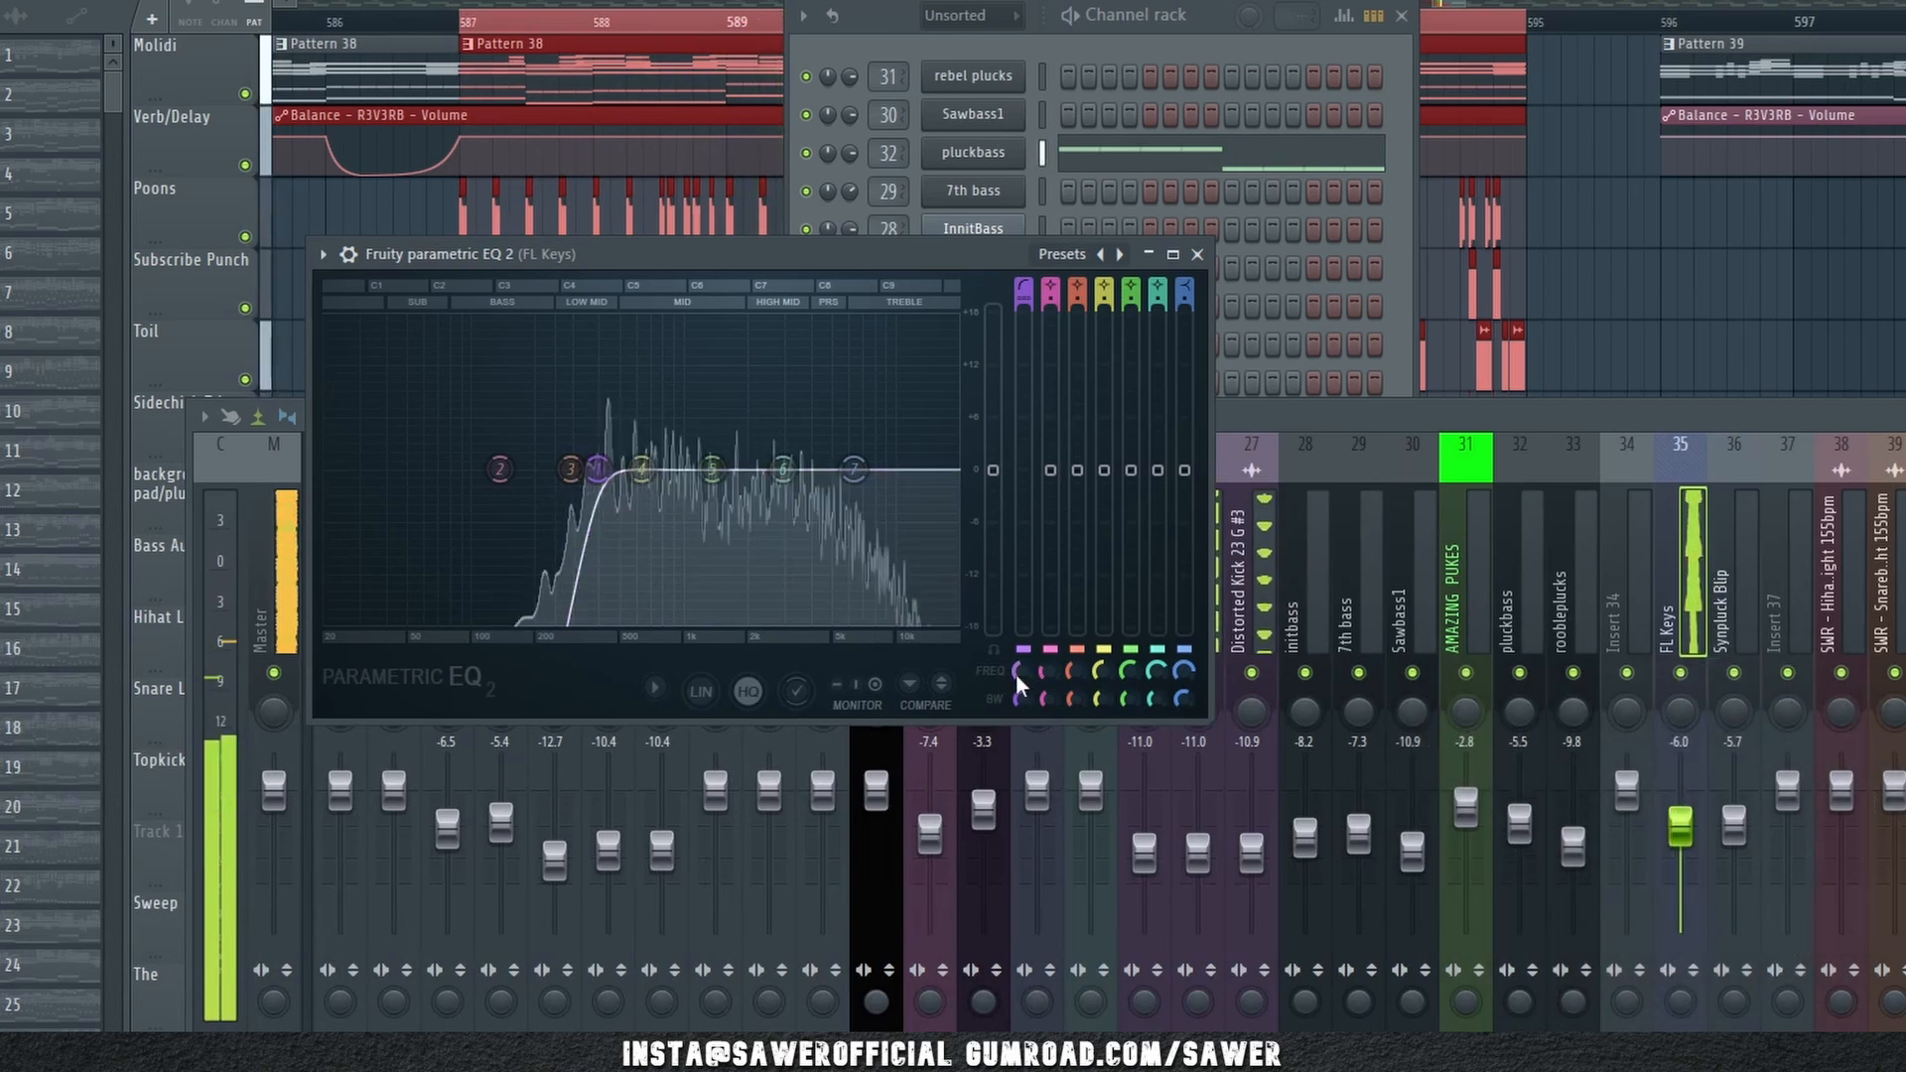
{"action": "left_click", "coordinate": [1197, 254]}
- Delete the FL Keys channel from the channel rack
{"action": "left_click", "coordinate": [890, 19]}
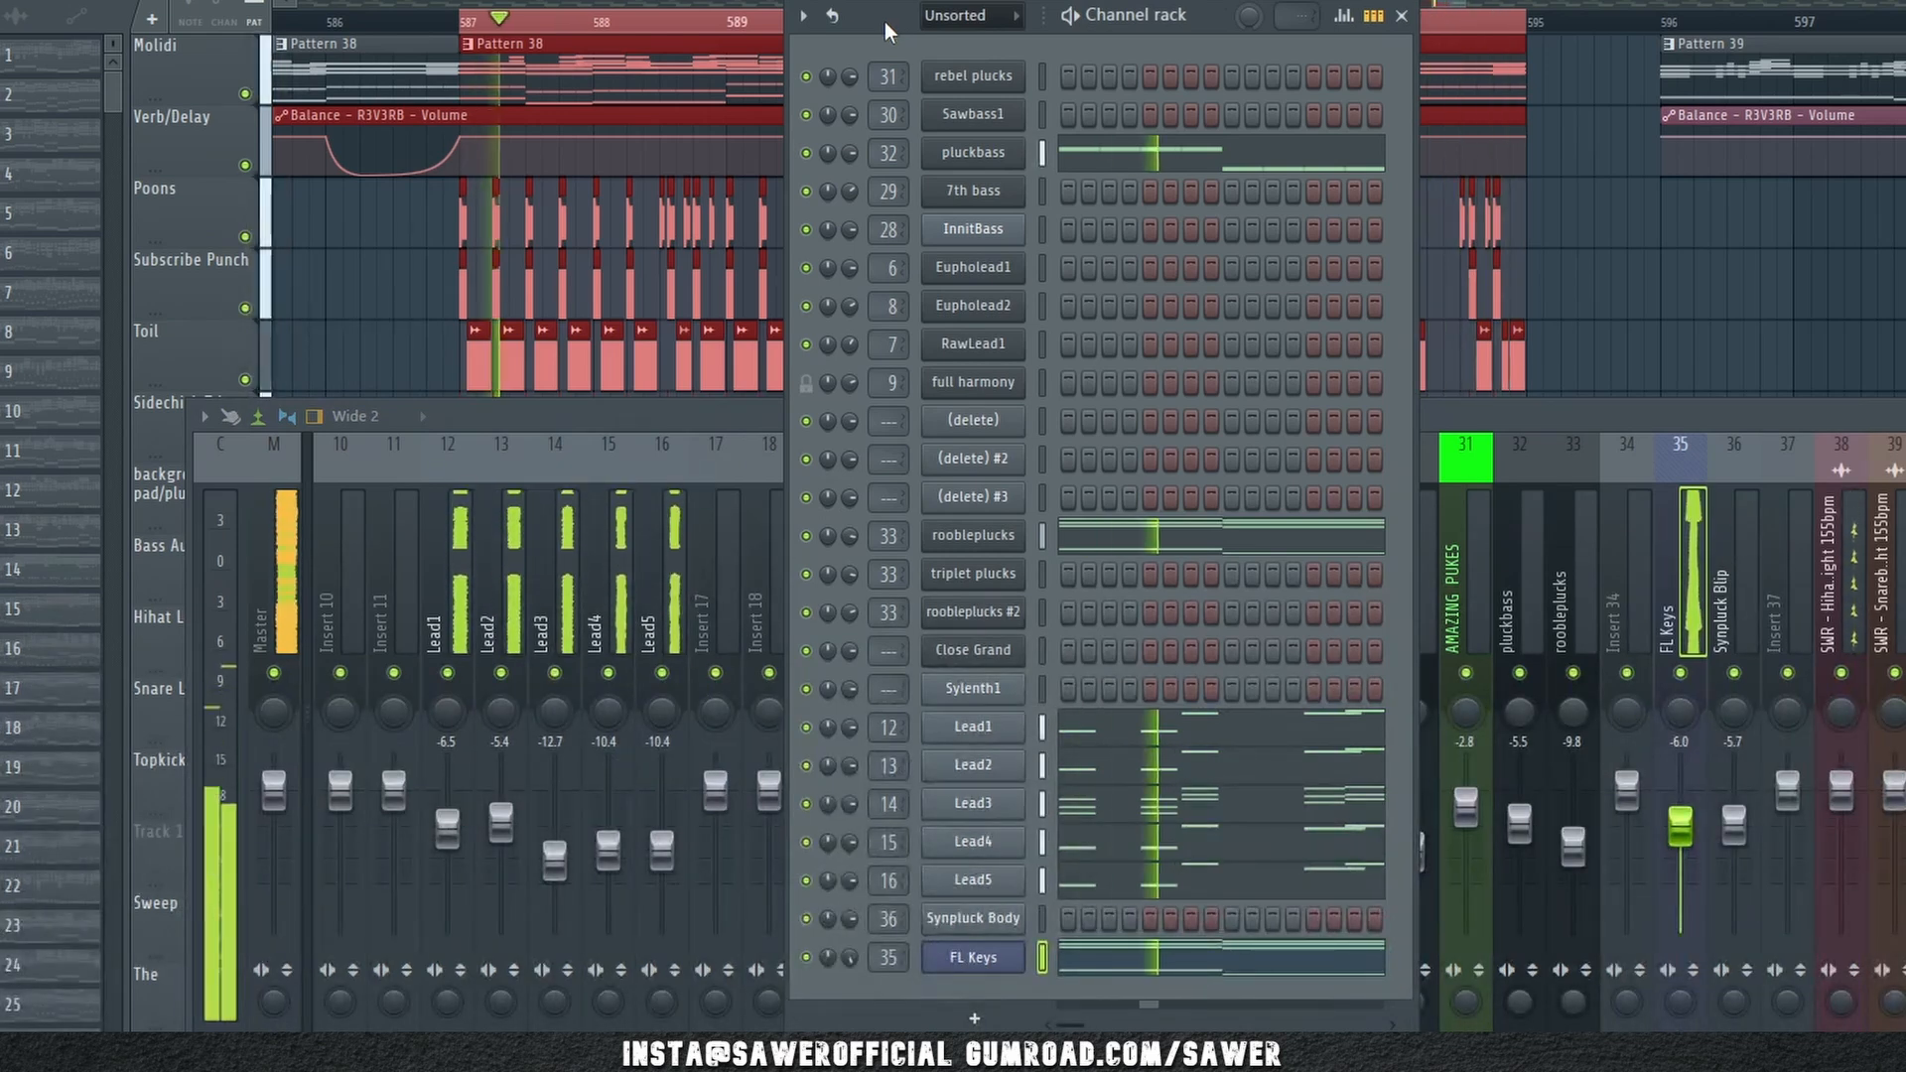
{"action": "right_click", "coordinate": [975, 968]}
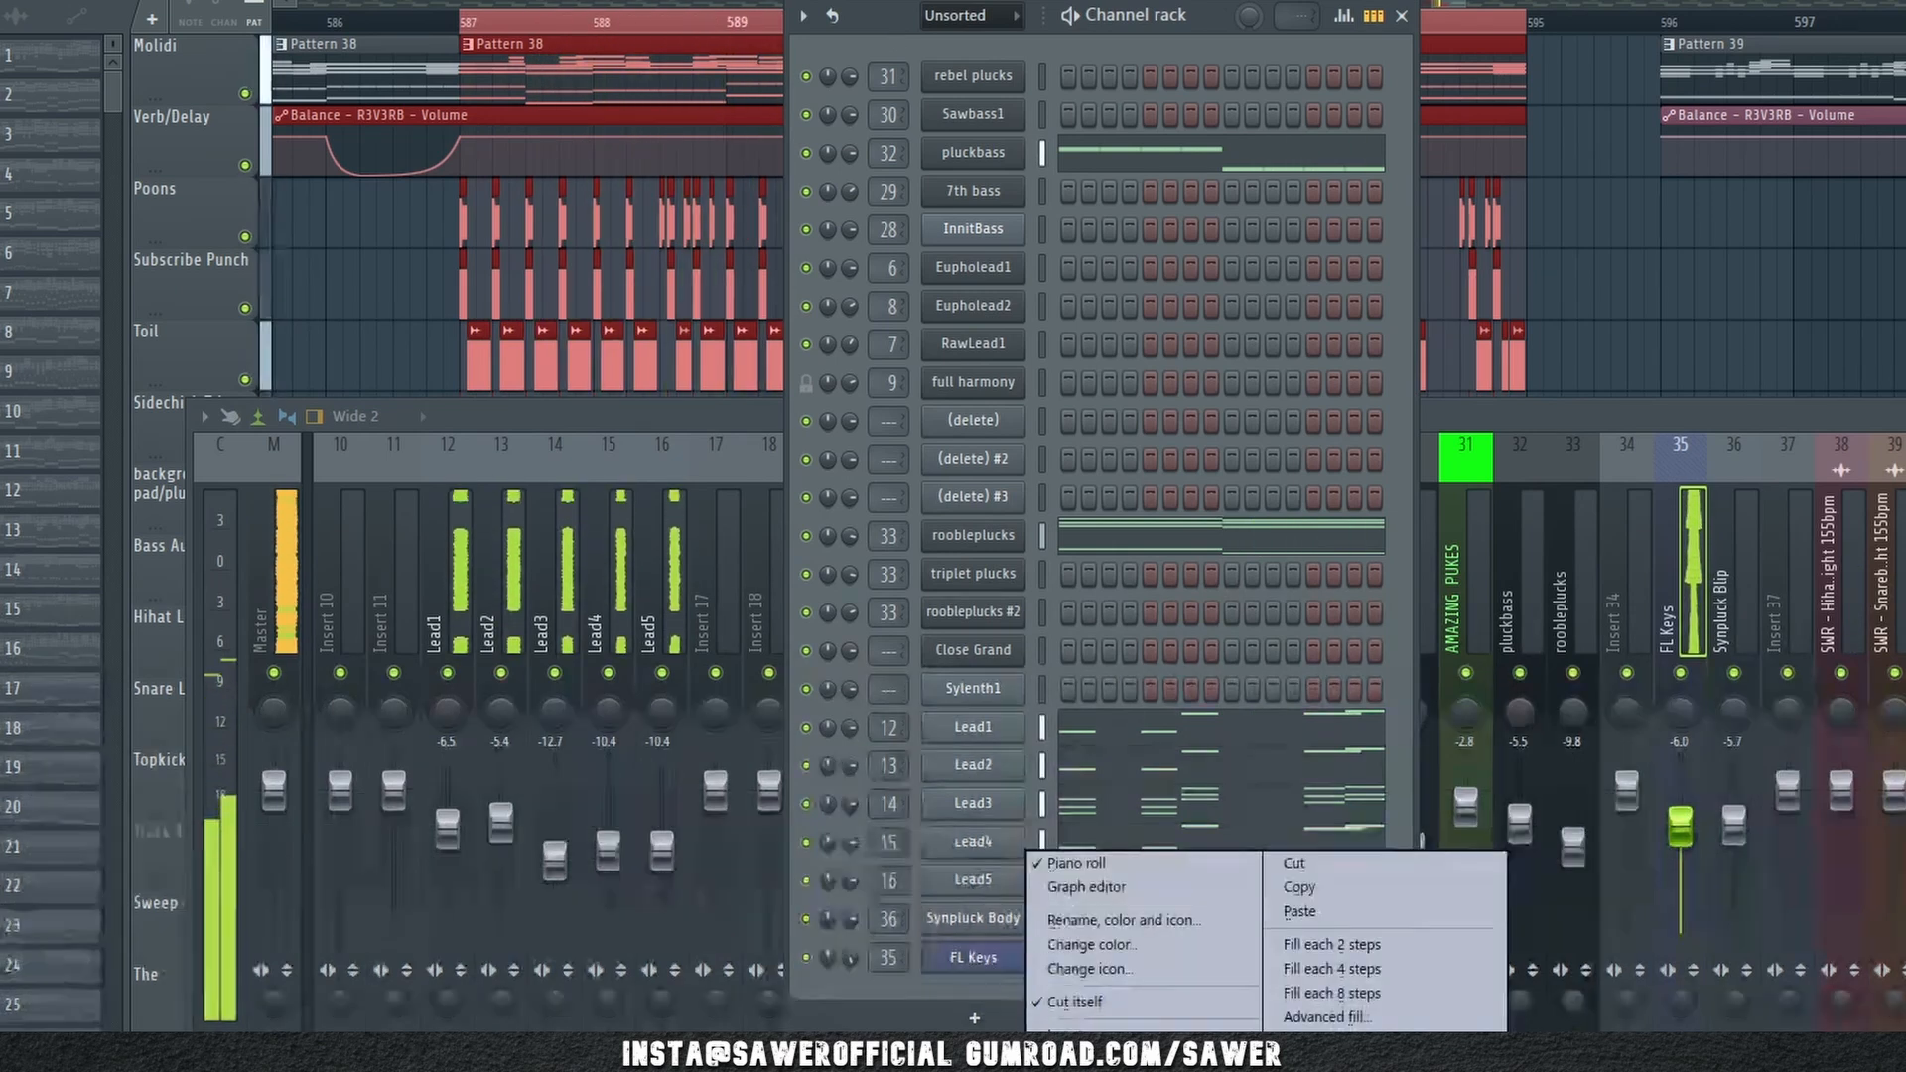
{"action": "left_click", "coordinate": [1074, 1068]}
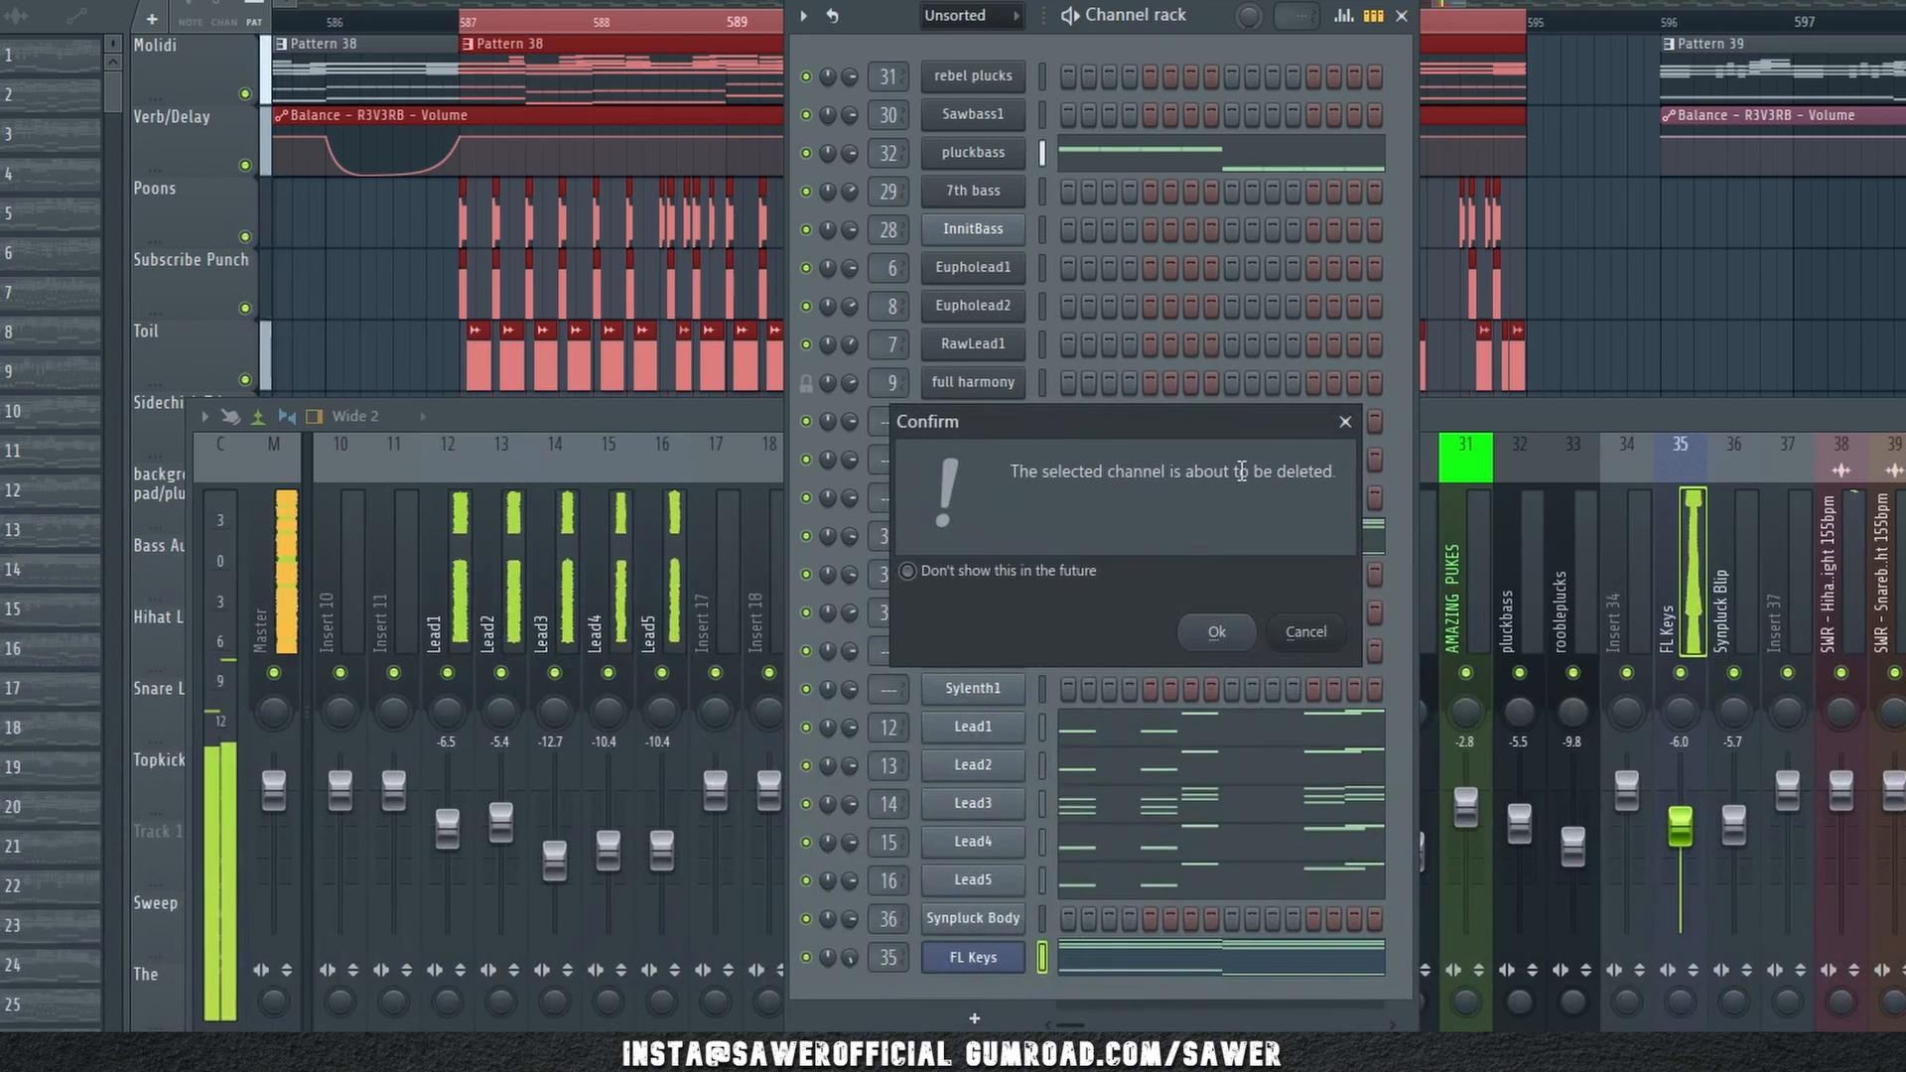
{"action": "left_click", "coordinate": [1217, 633]}
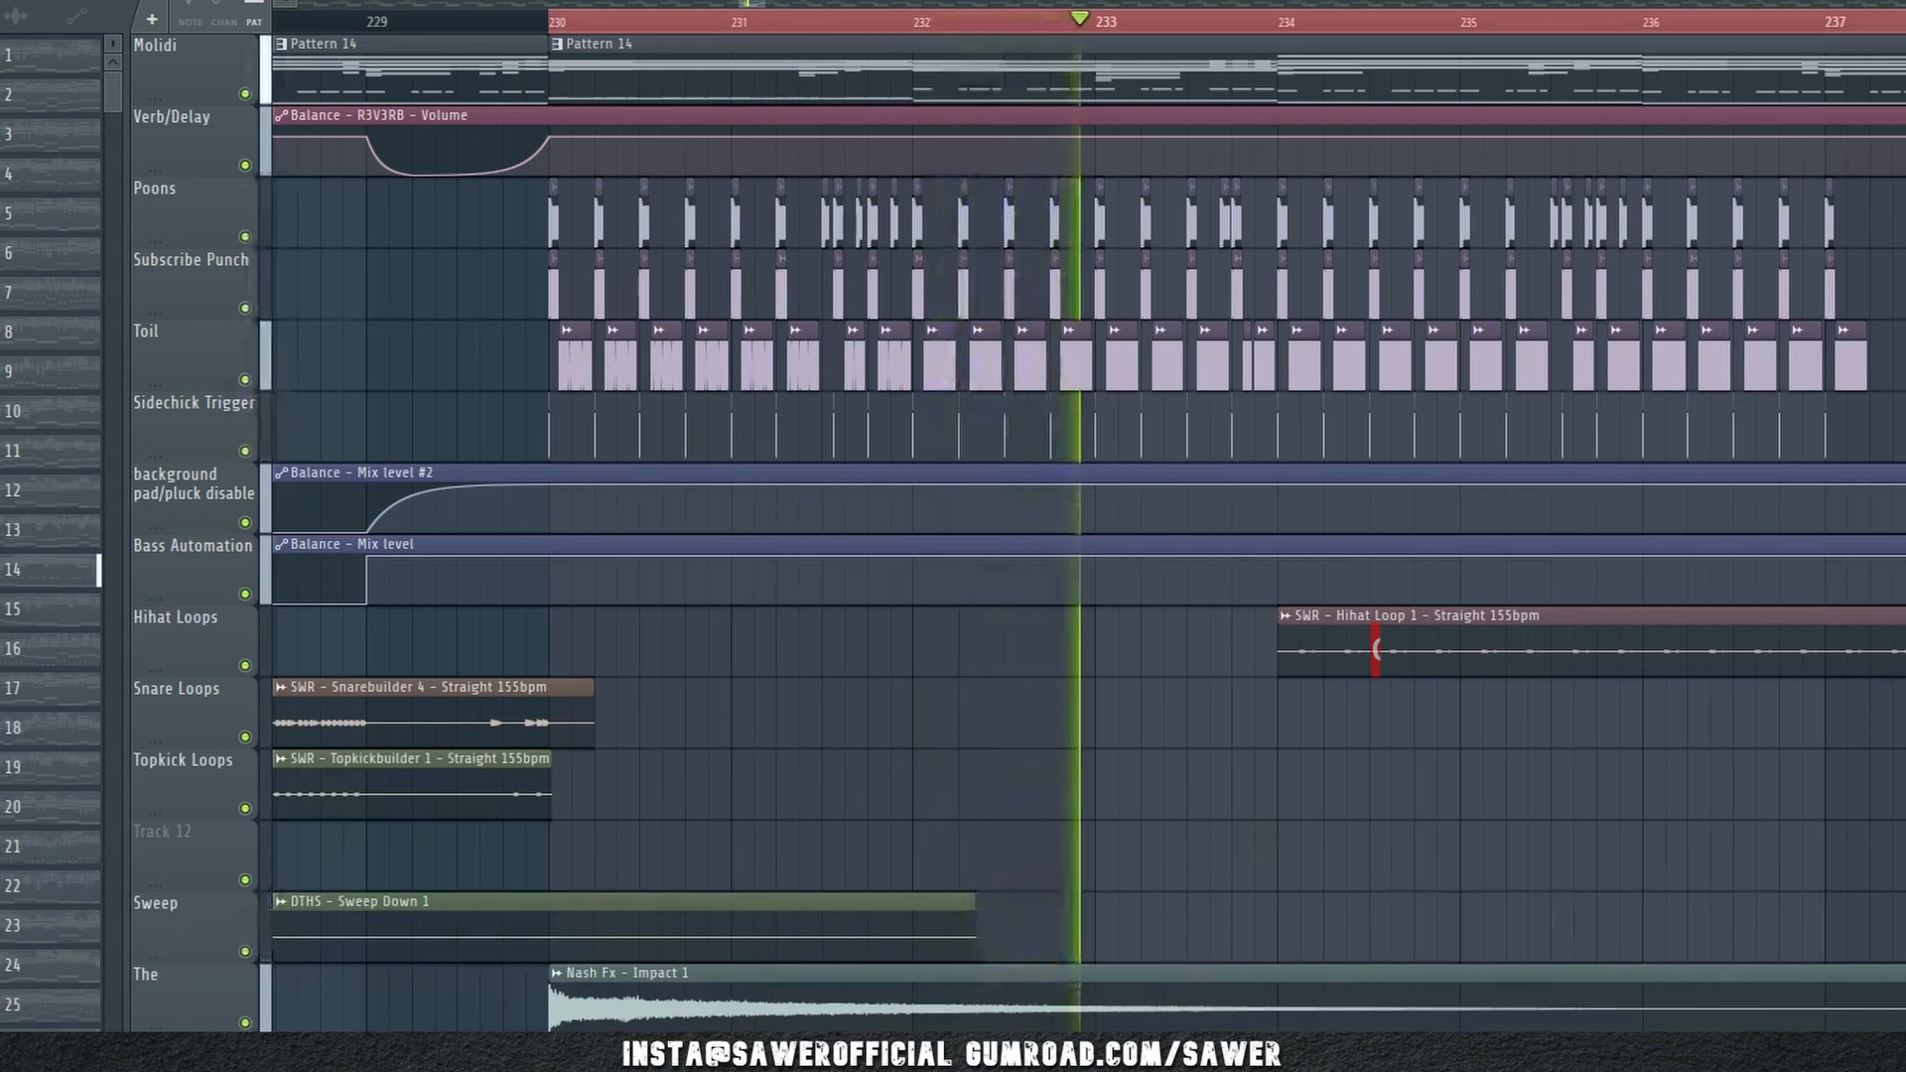
- Stop playback and load the LongStereoHall preset from Halls in ValhallaRoom on the R3V3RB mixer track
{"action": "key", "text": "space"}
{"action": "key", "text": "F9"}
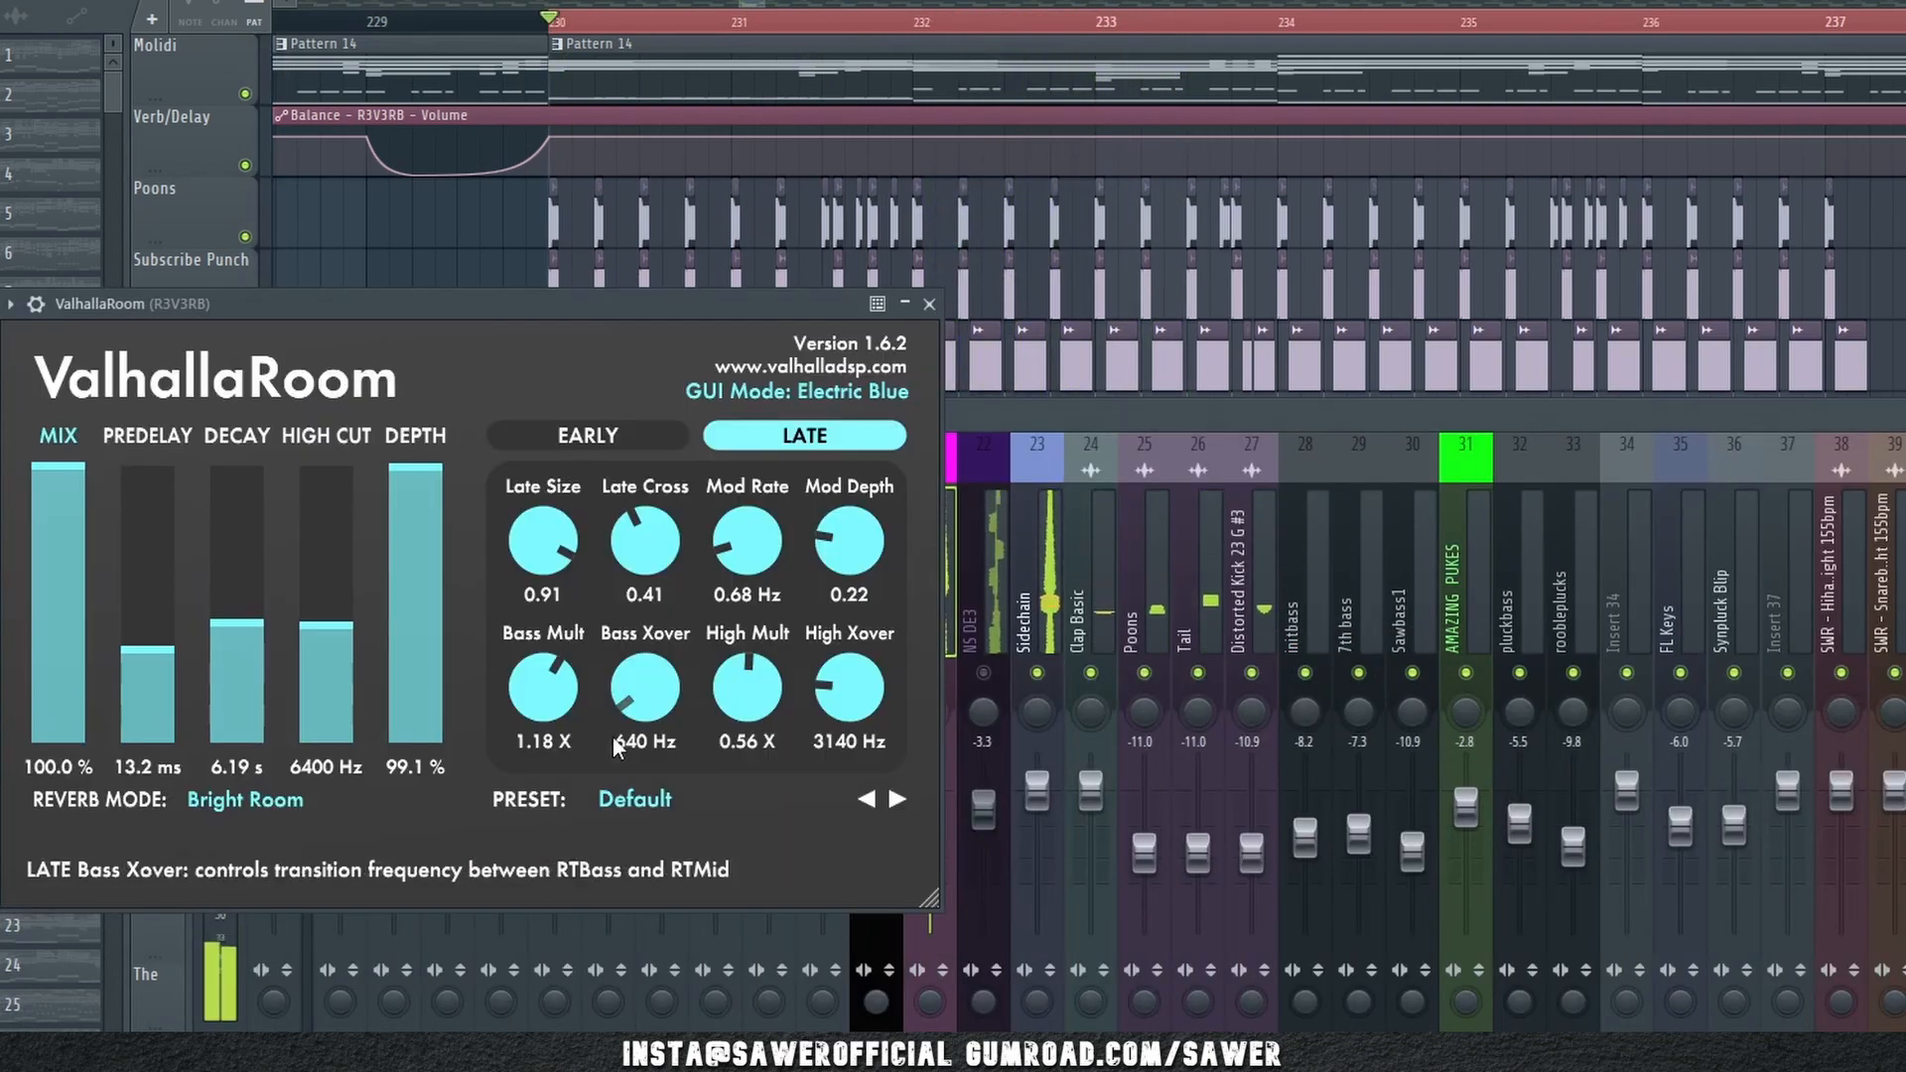
{"action": "left_click", "coordinate": [653, 804]}
{"action": "mouse_move", "coordinate": [764, 607]}
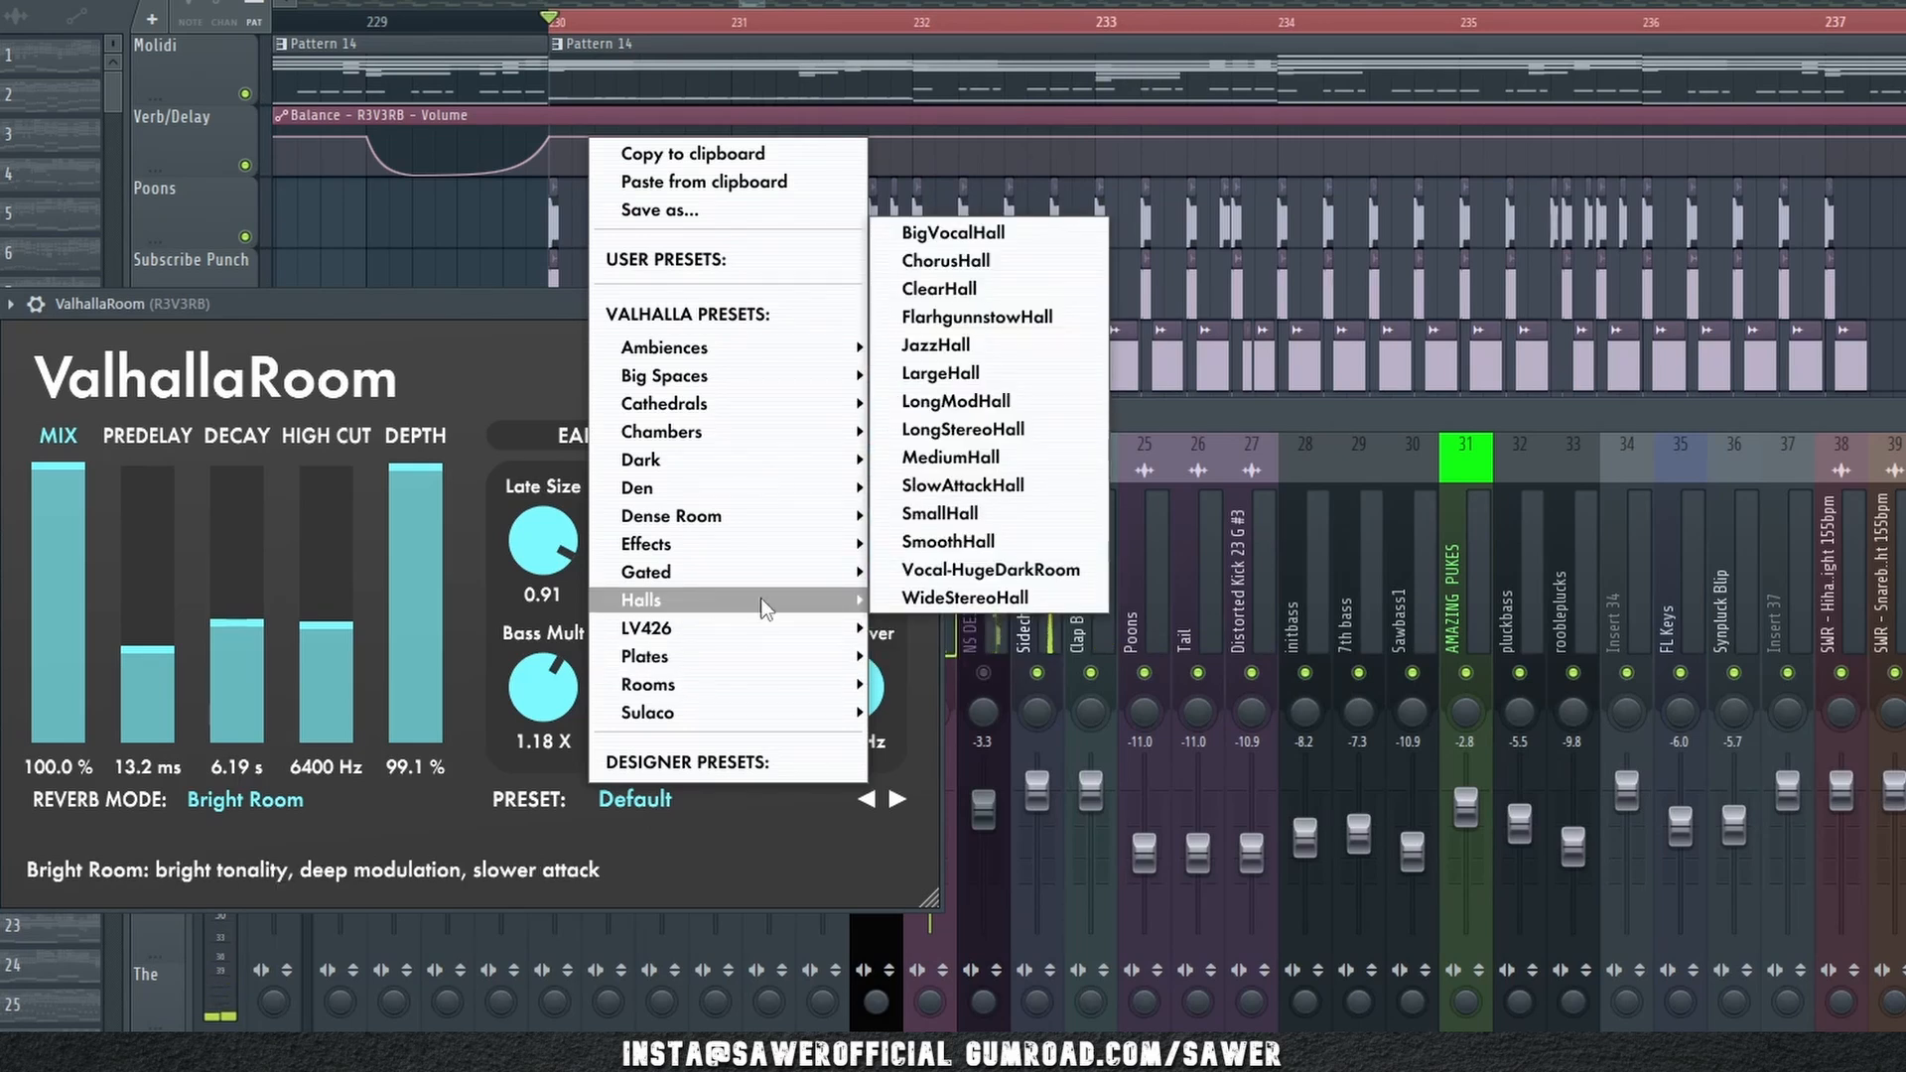
{"action": "left_click", "coordinate": [997, 425]}
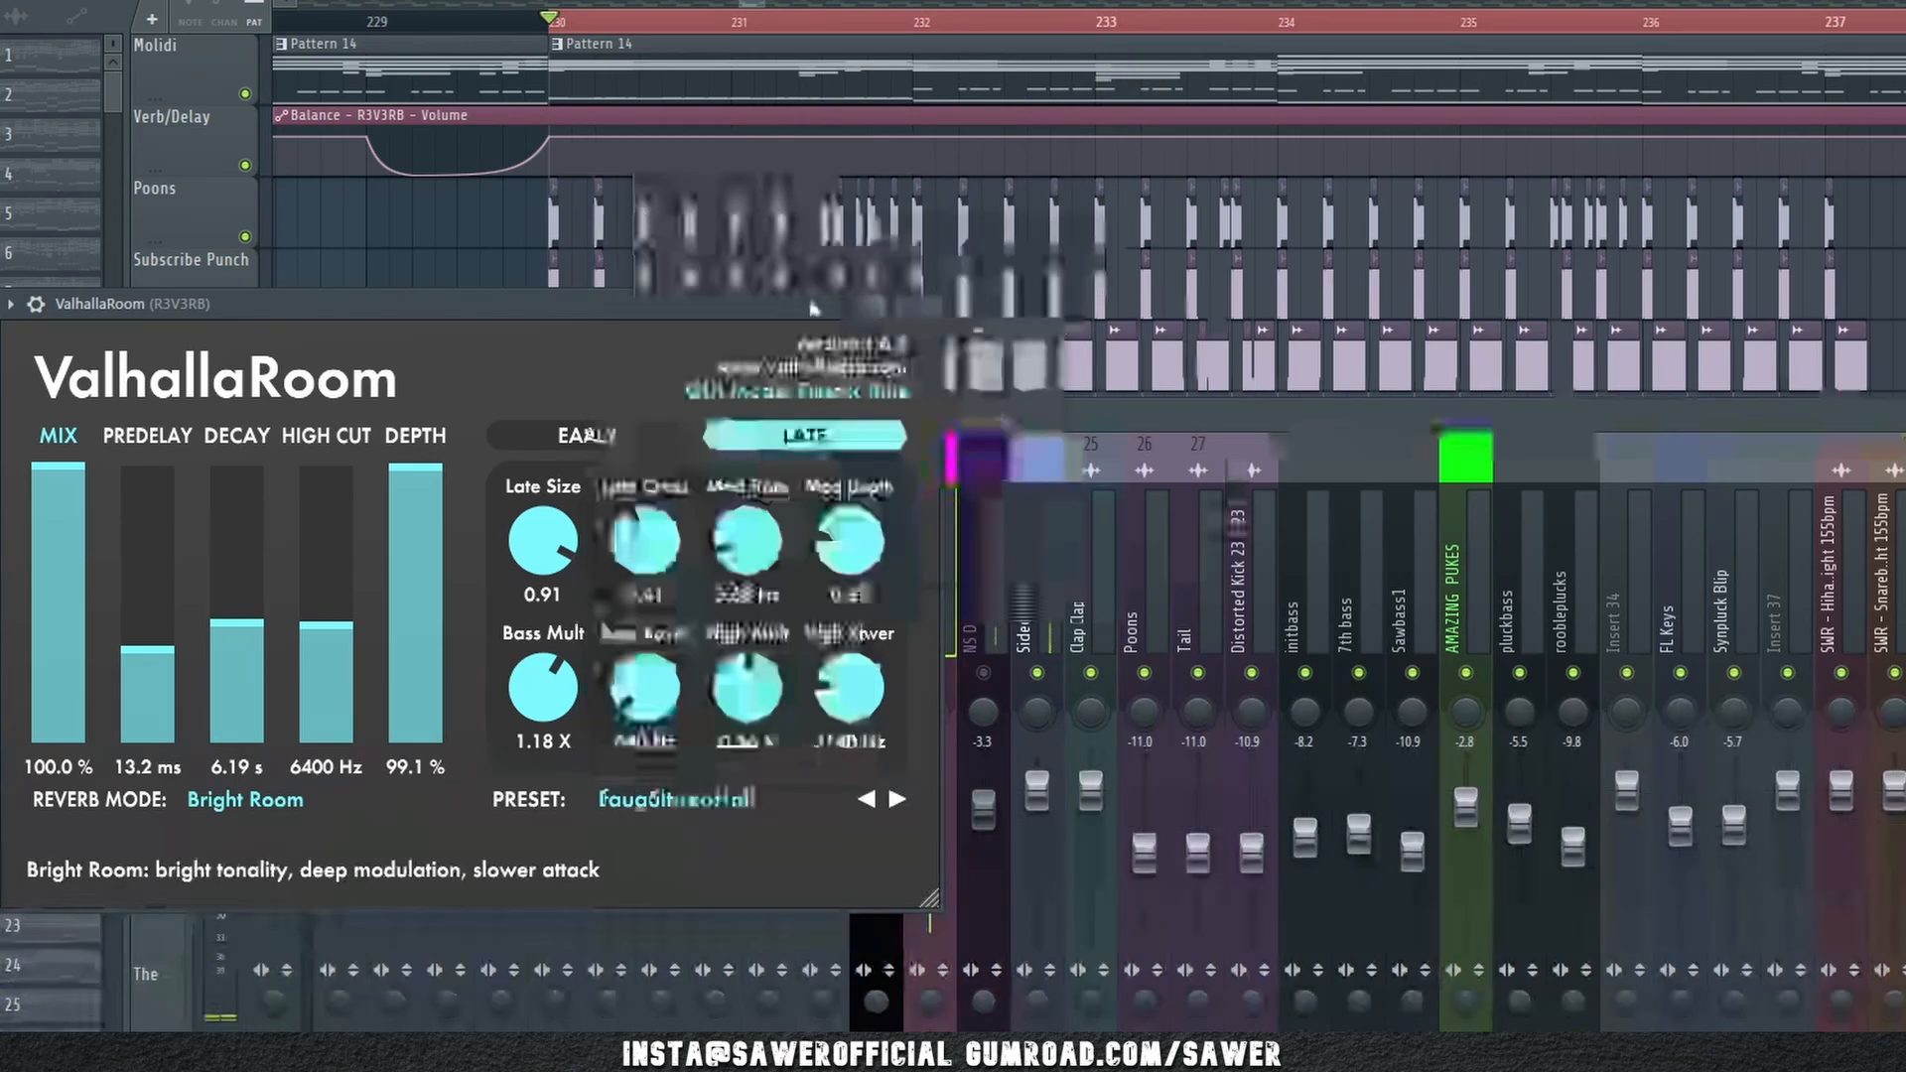
{"action": "left_click", "coordinate": [974, 437]}
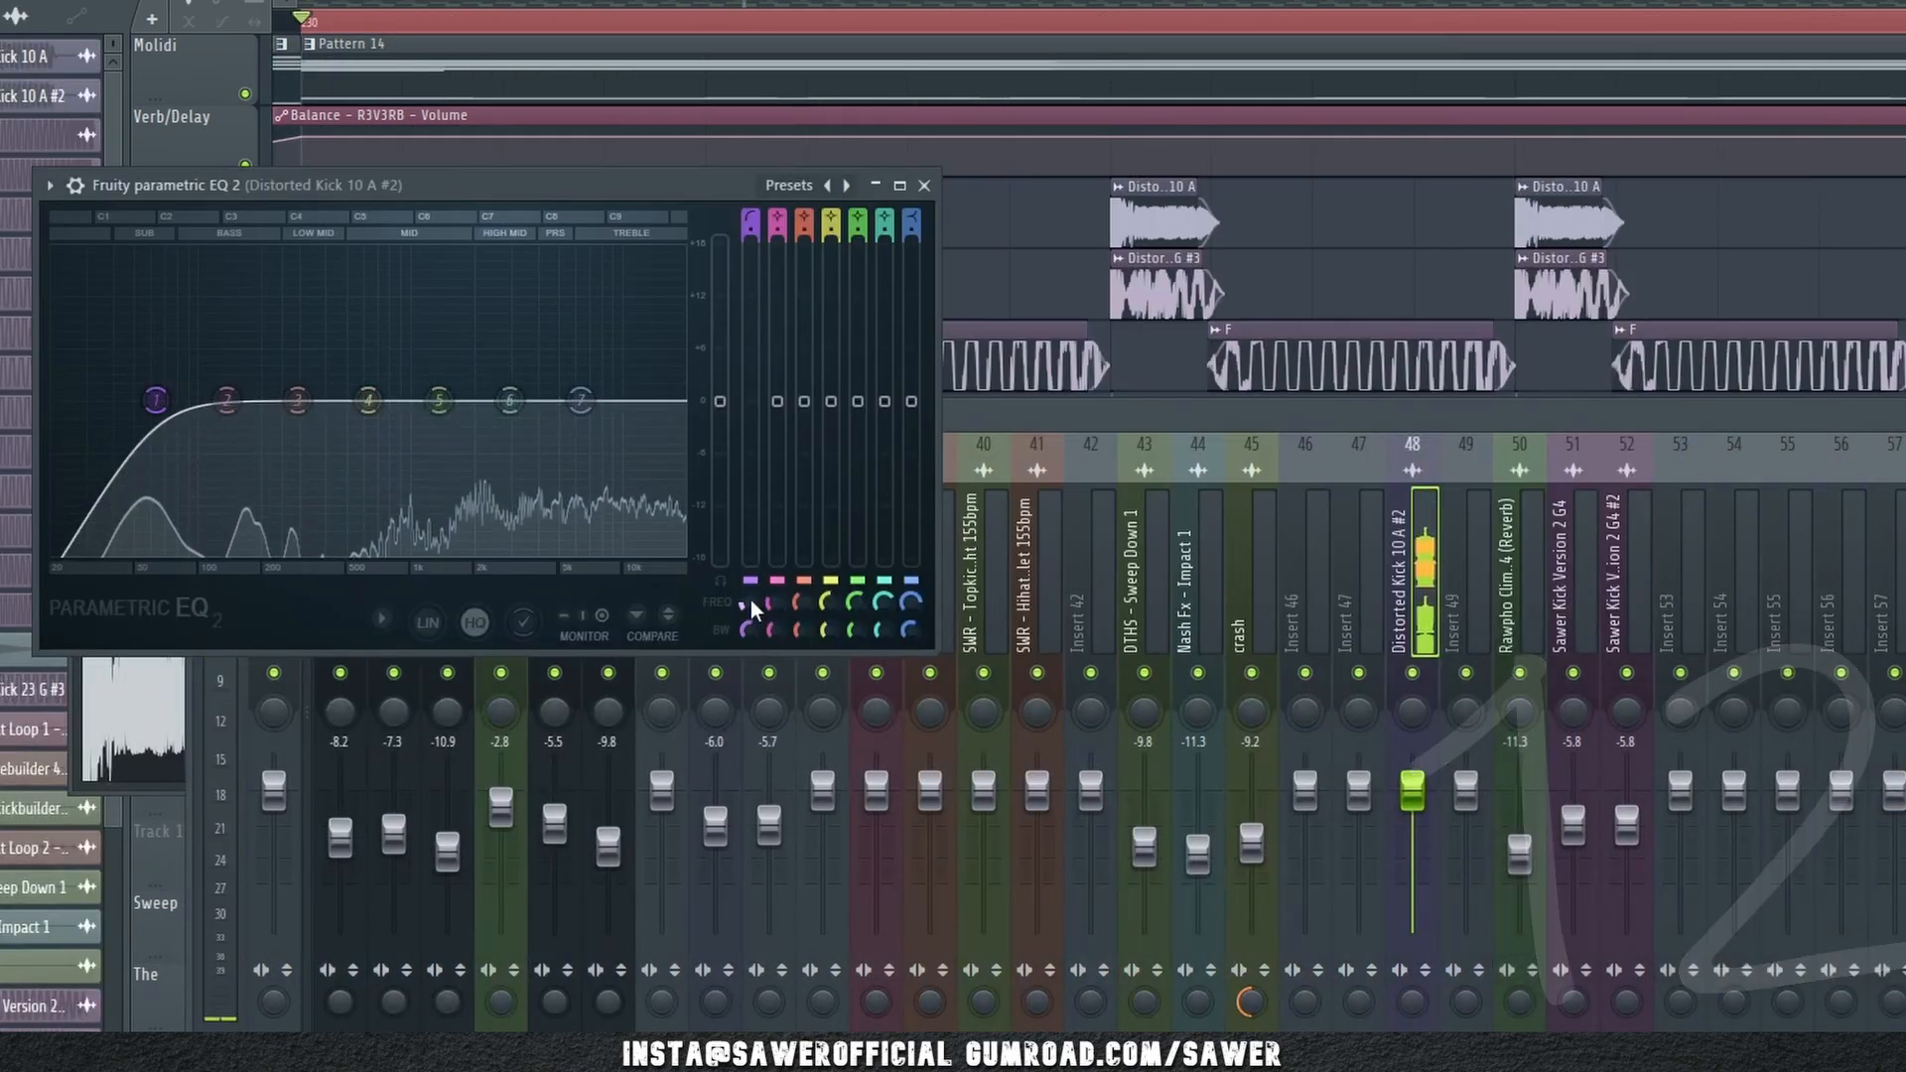
- Raise the band 1 low-cut frequency on the Distorted Kick 10 A #2 track's EQ and lower the track's volume fader
{"action": "left_click_drag", "start_coordinate": [750, 600], "coordinate": [751, 584]}
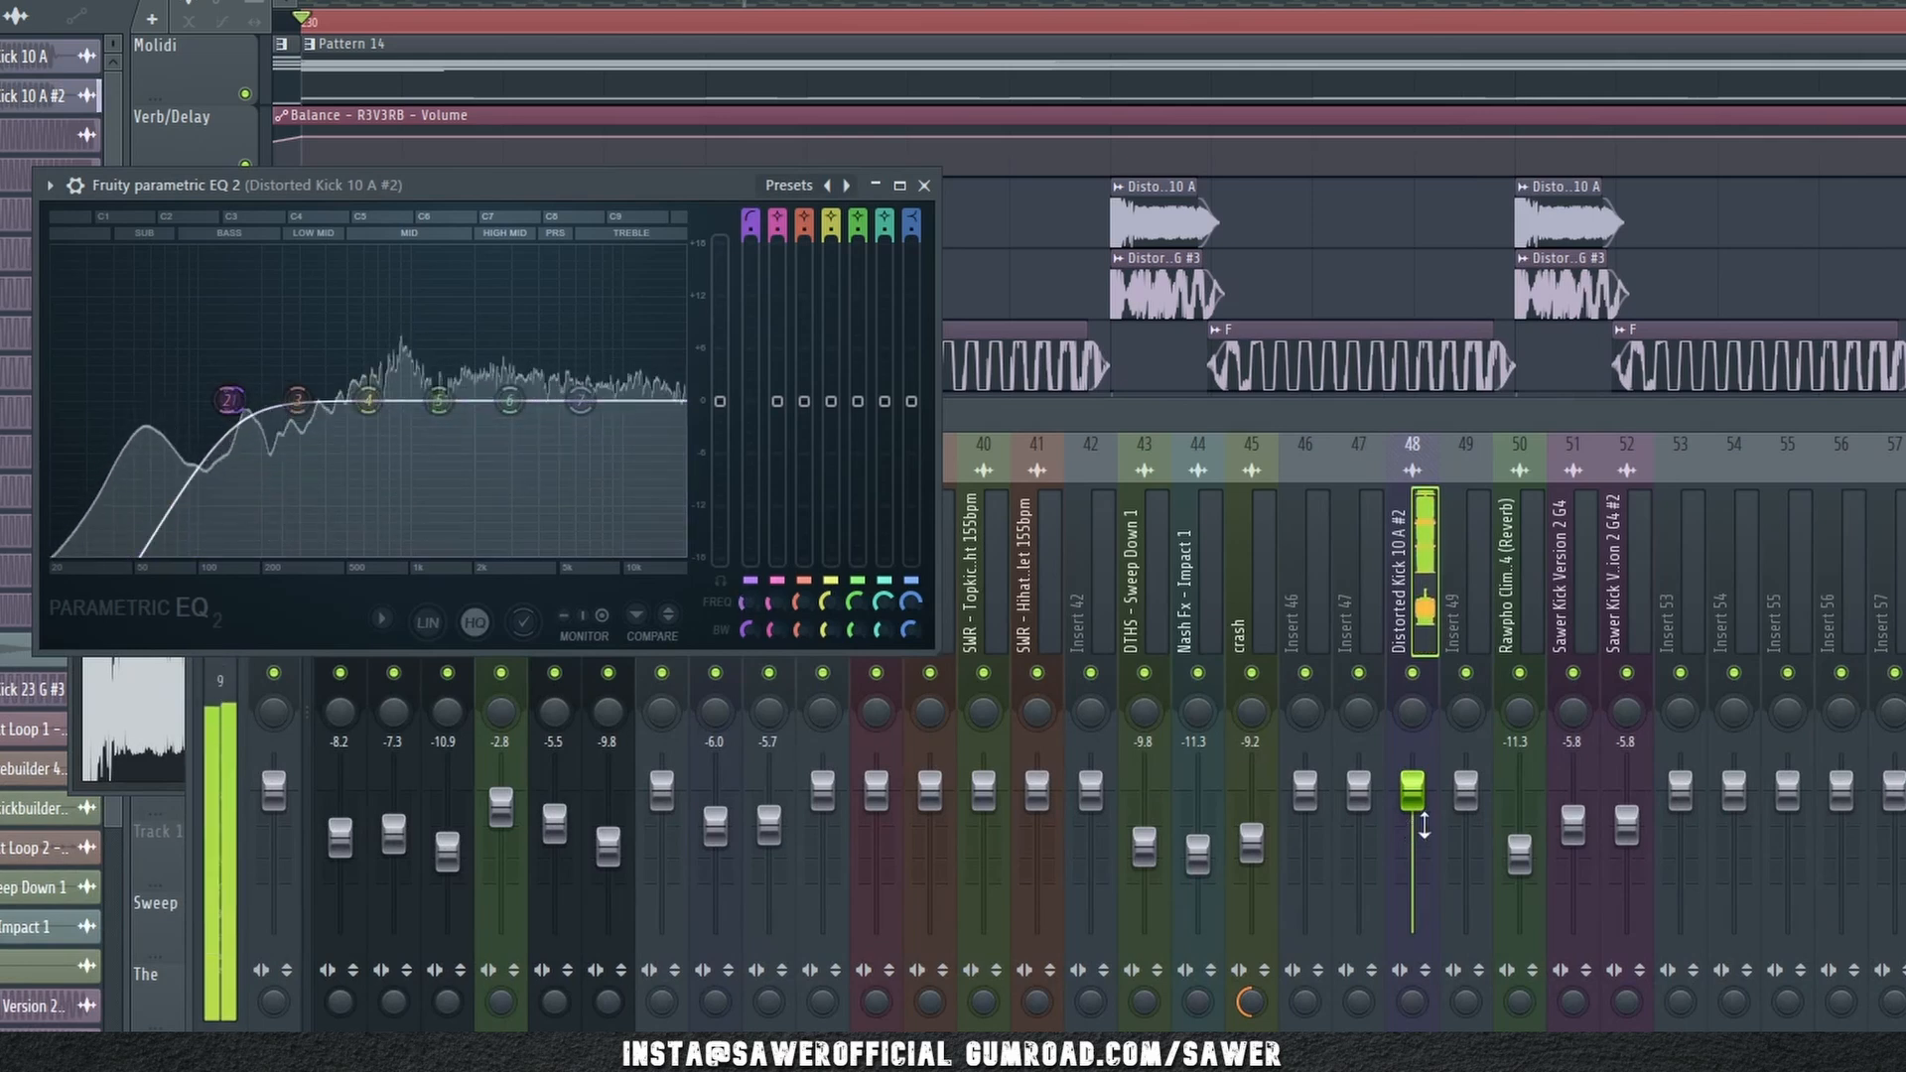
{"action": "left_click_drag", "start_coordinate": [1424, 824], "coordinate": [1424, 873]}
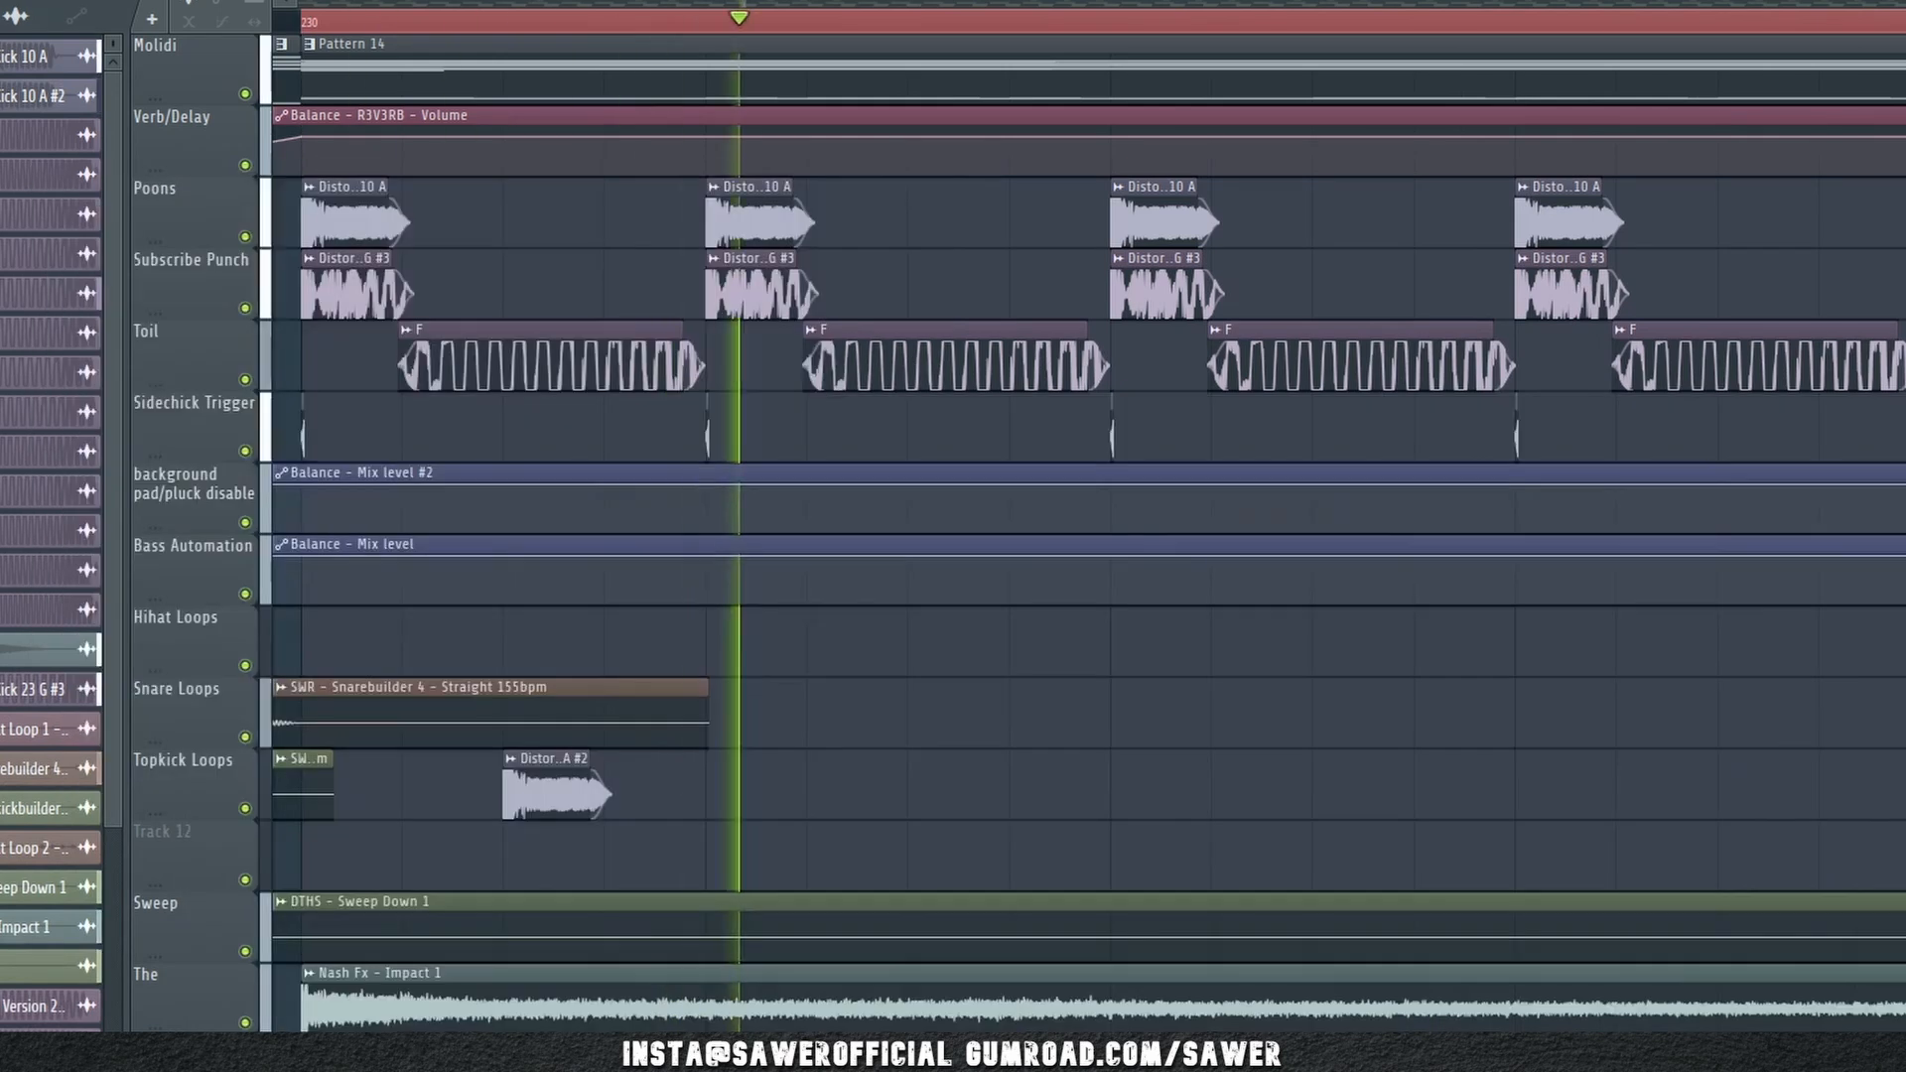
- Place extra Distorted Kick 10 A #2 hits between the main kicks on the Topkick Loops track and play the section
{"action": "left_click_drag", "start_coordinate": [690, 763], "coordinate": [676, 764]}
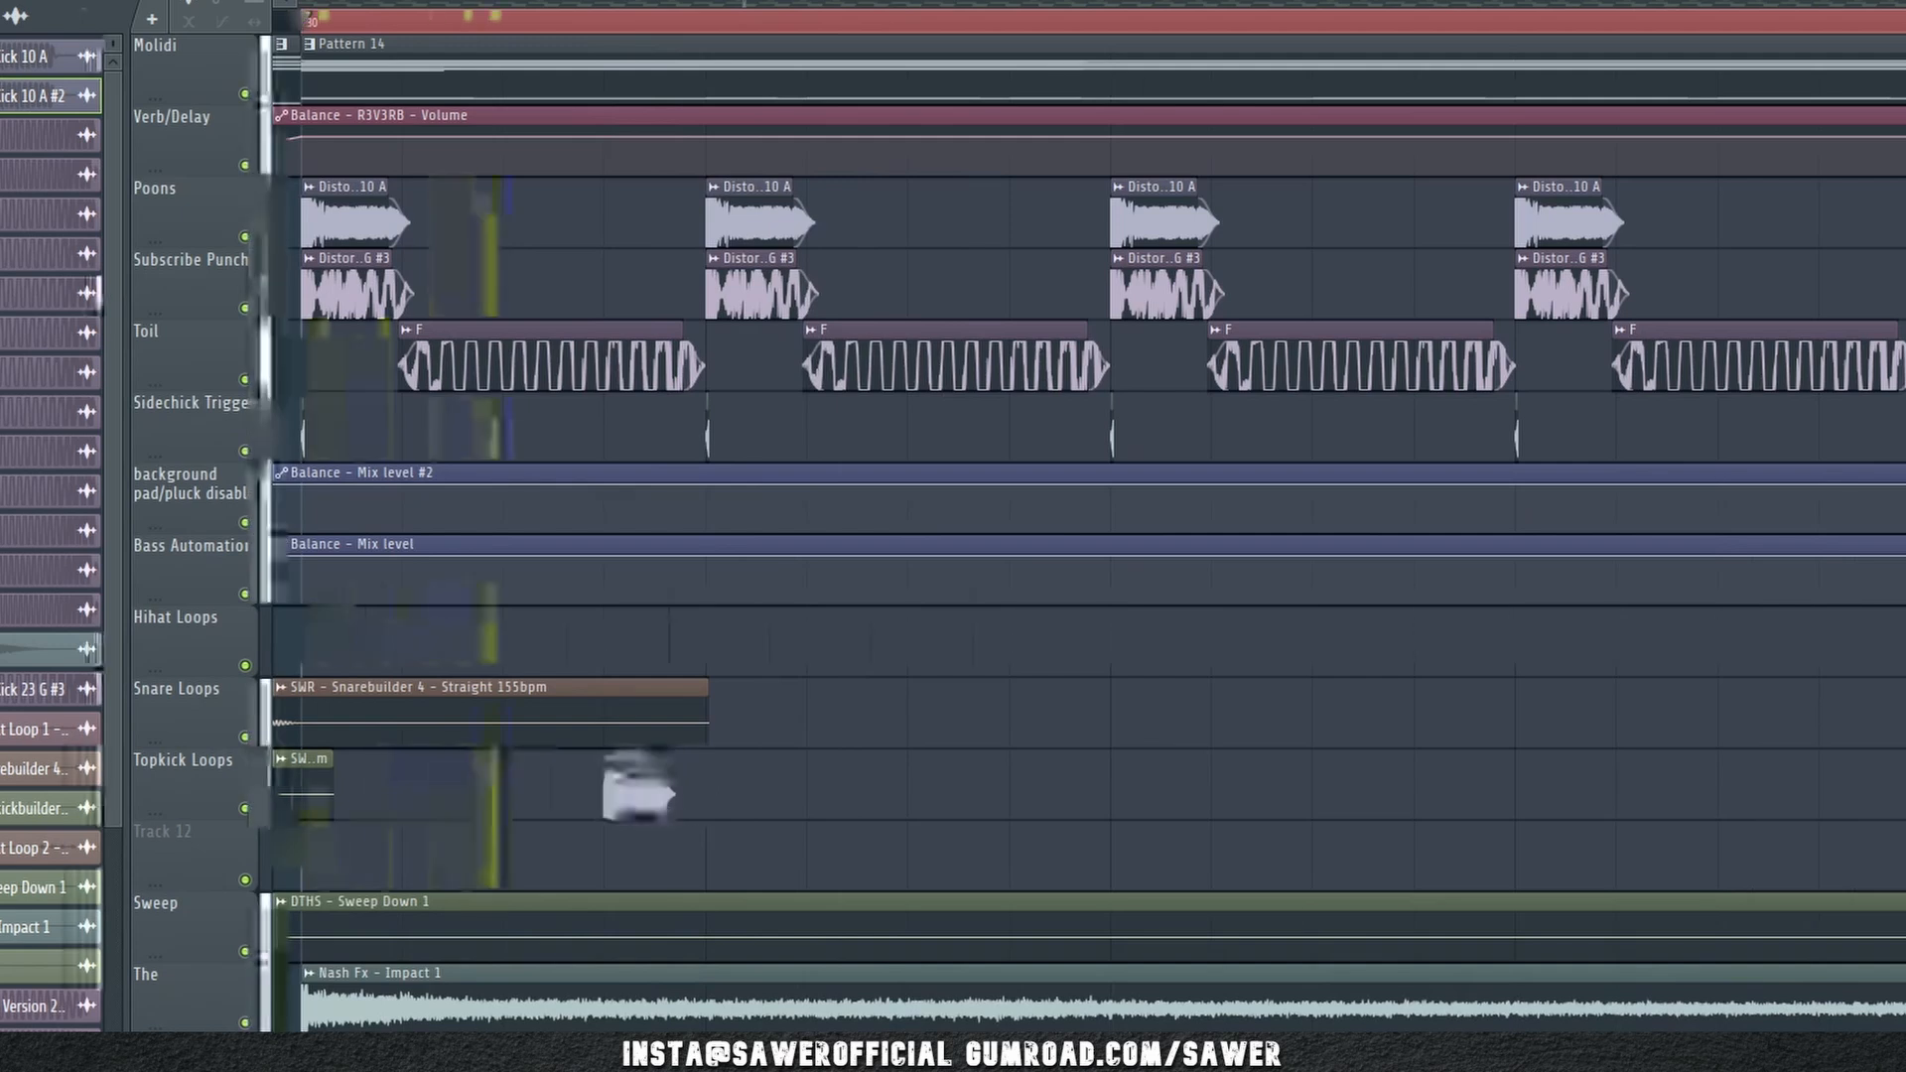
{"action": "left_click", "coordinate": [910, 790]}
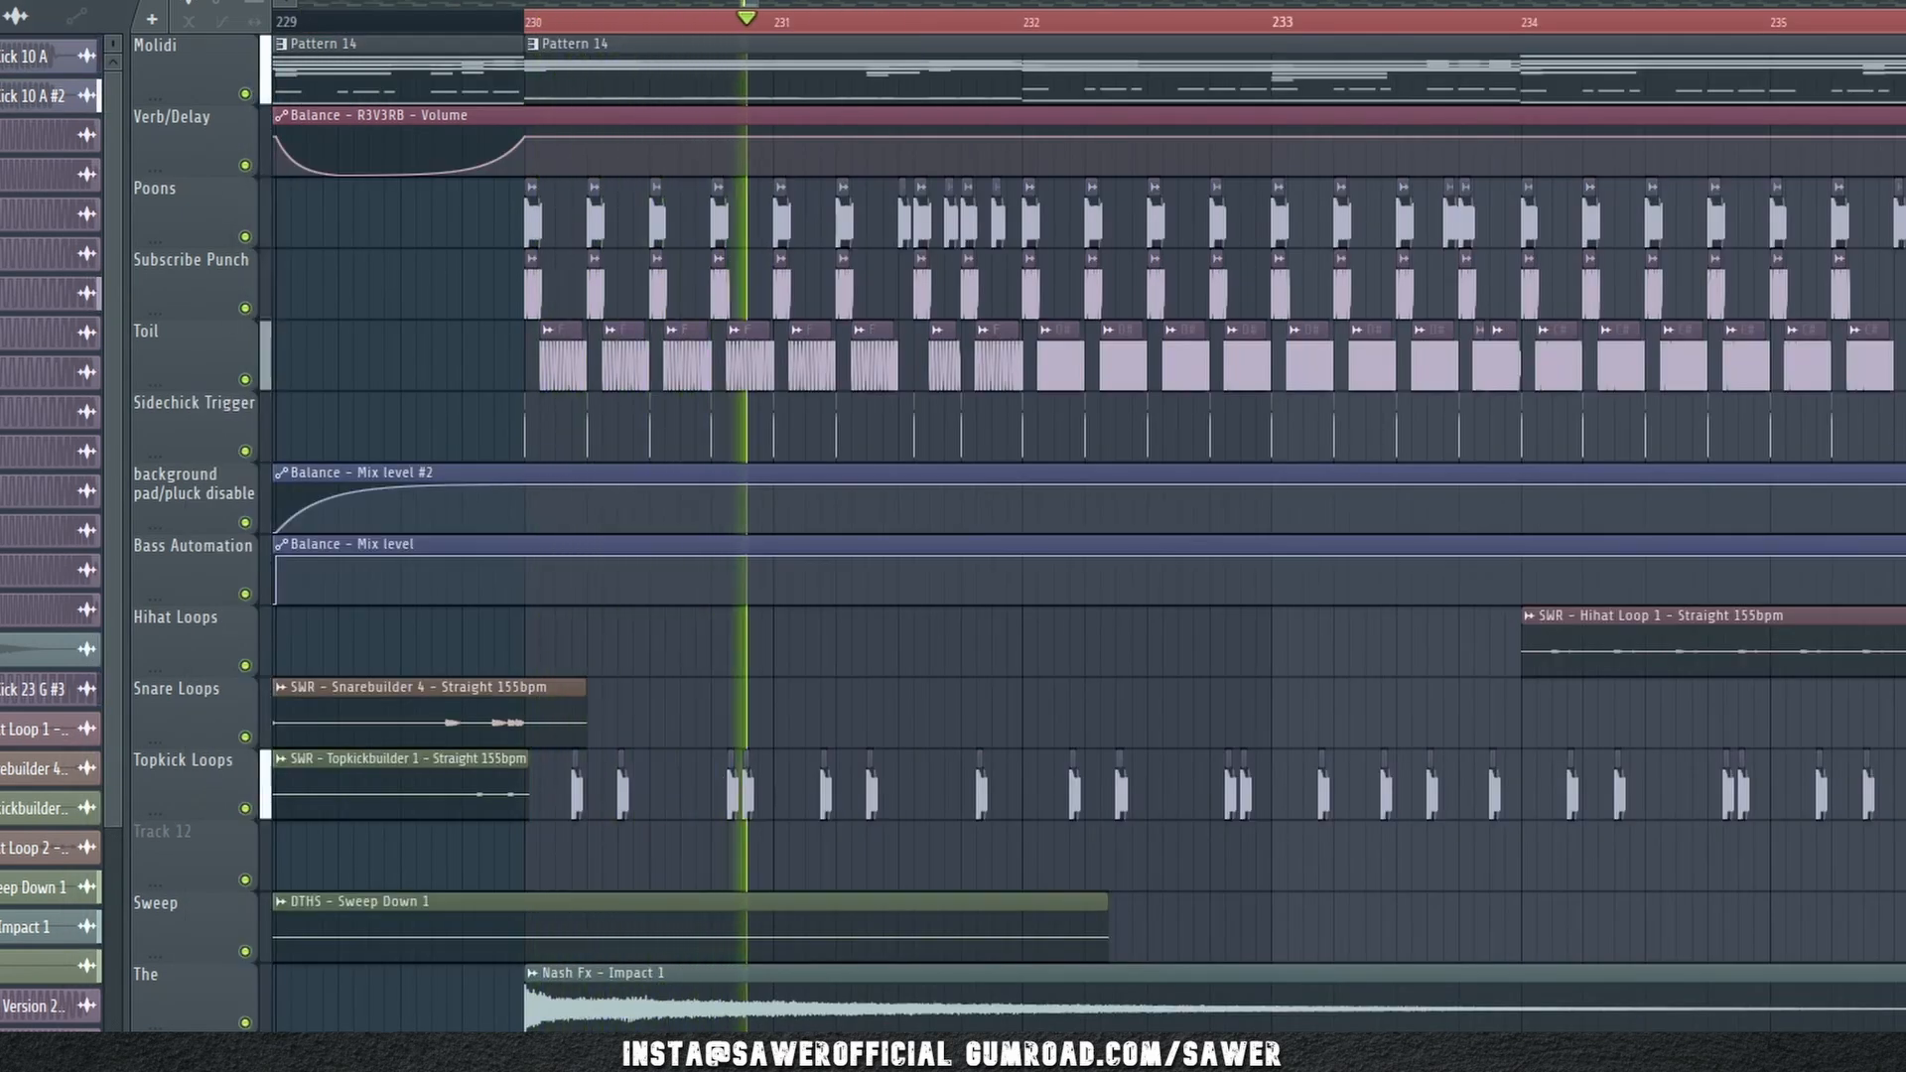
{"action": "key", "text": "F9"}
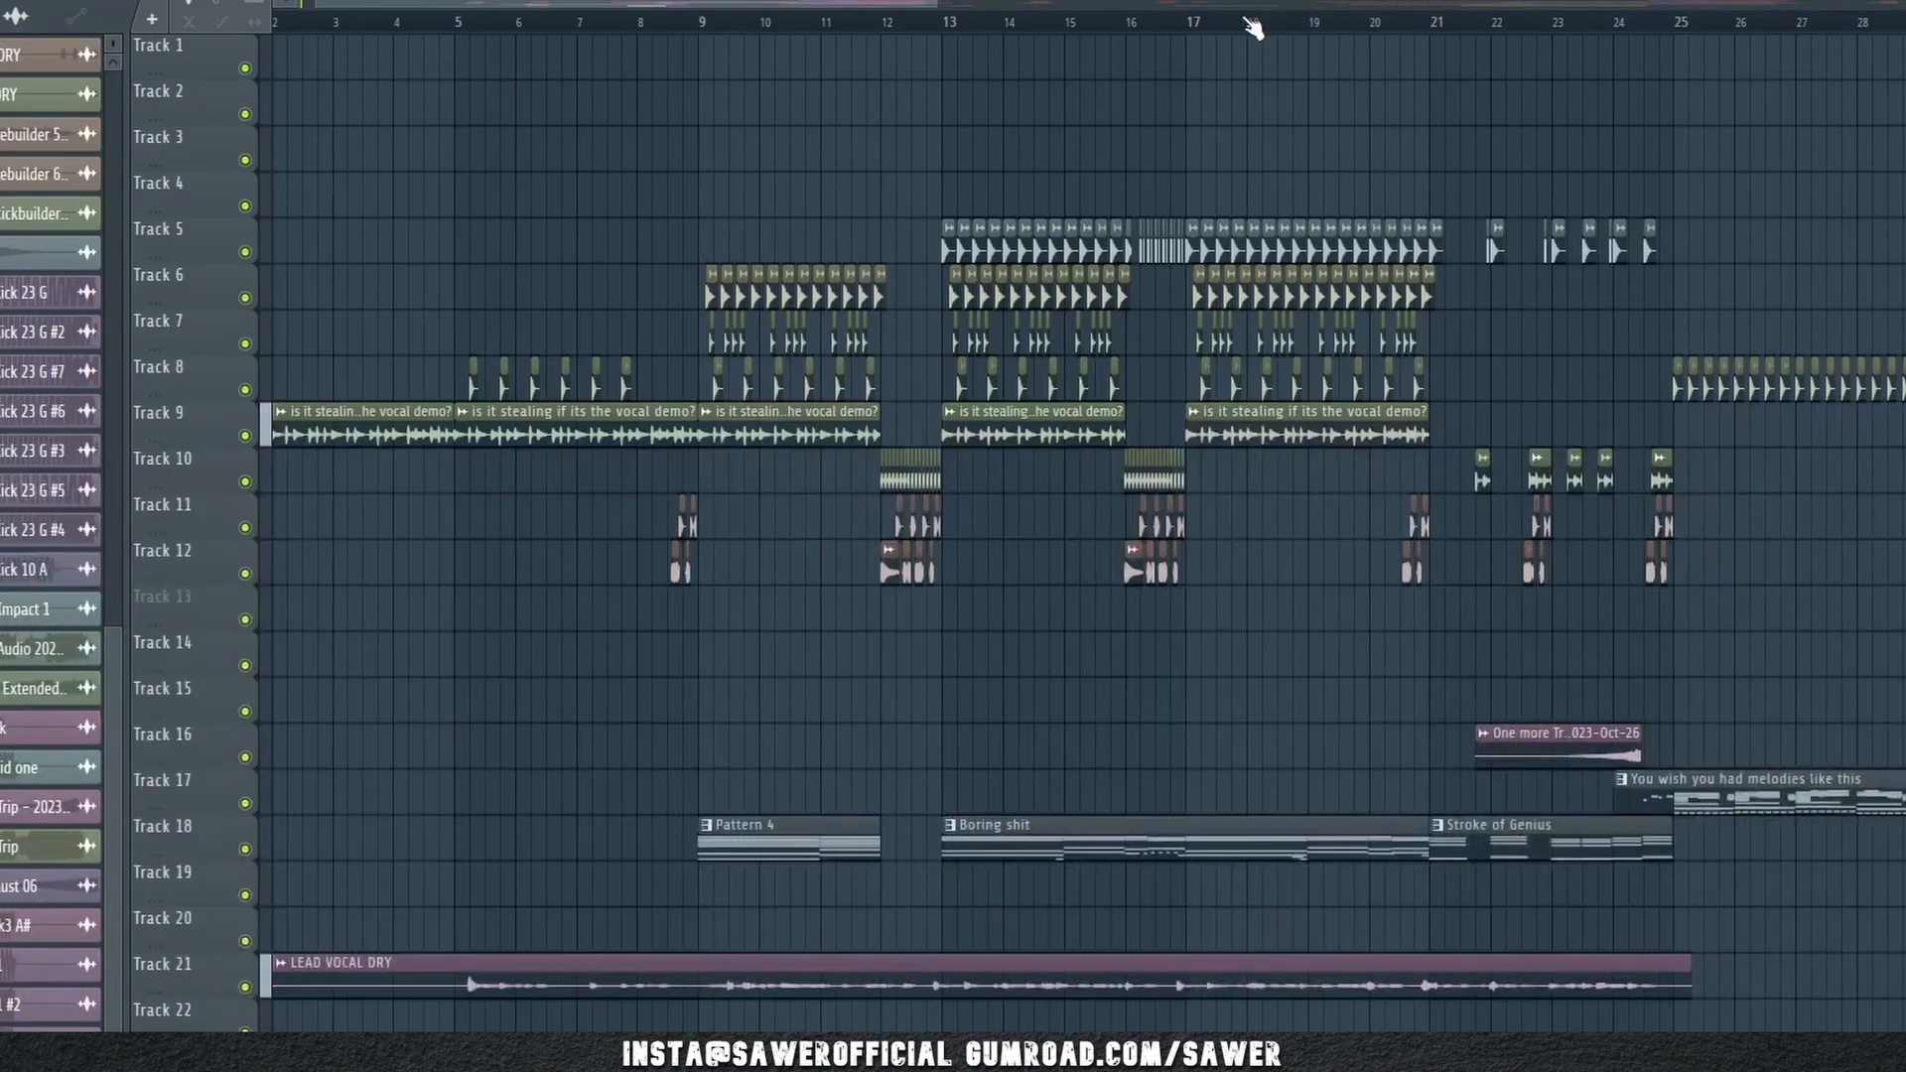
- Look over the full song arrangement and play it from bar 17
{"action": "scroll", "coordinate": [1253, 26], "scroll_direction": "down", "scroll_amount": 4}
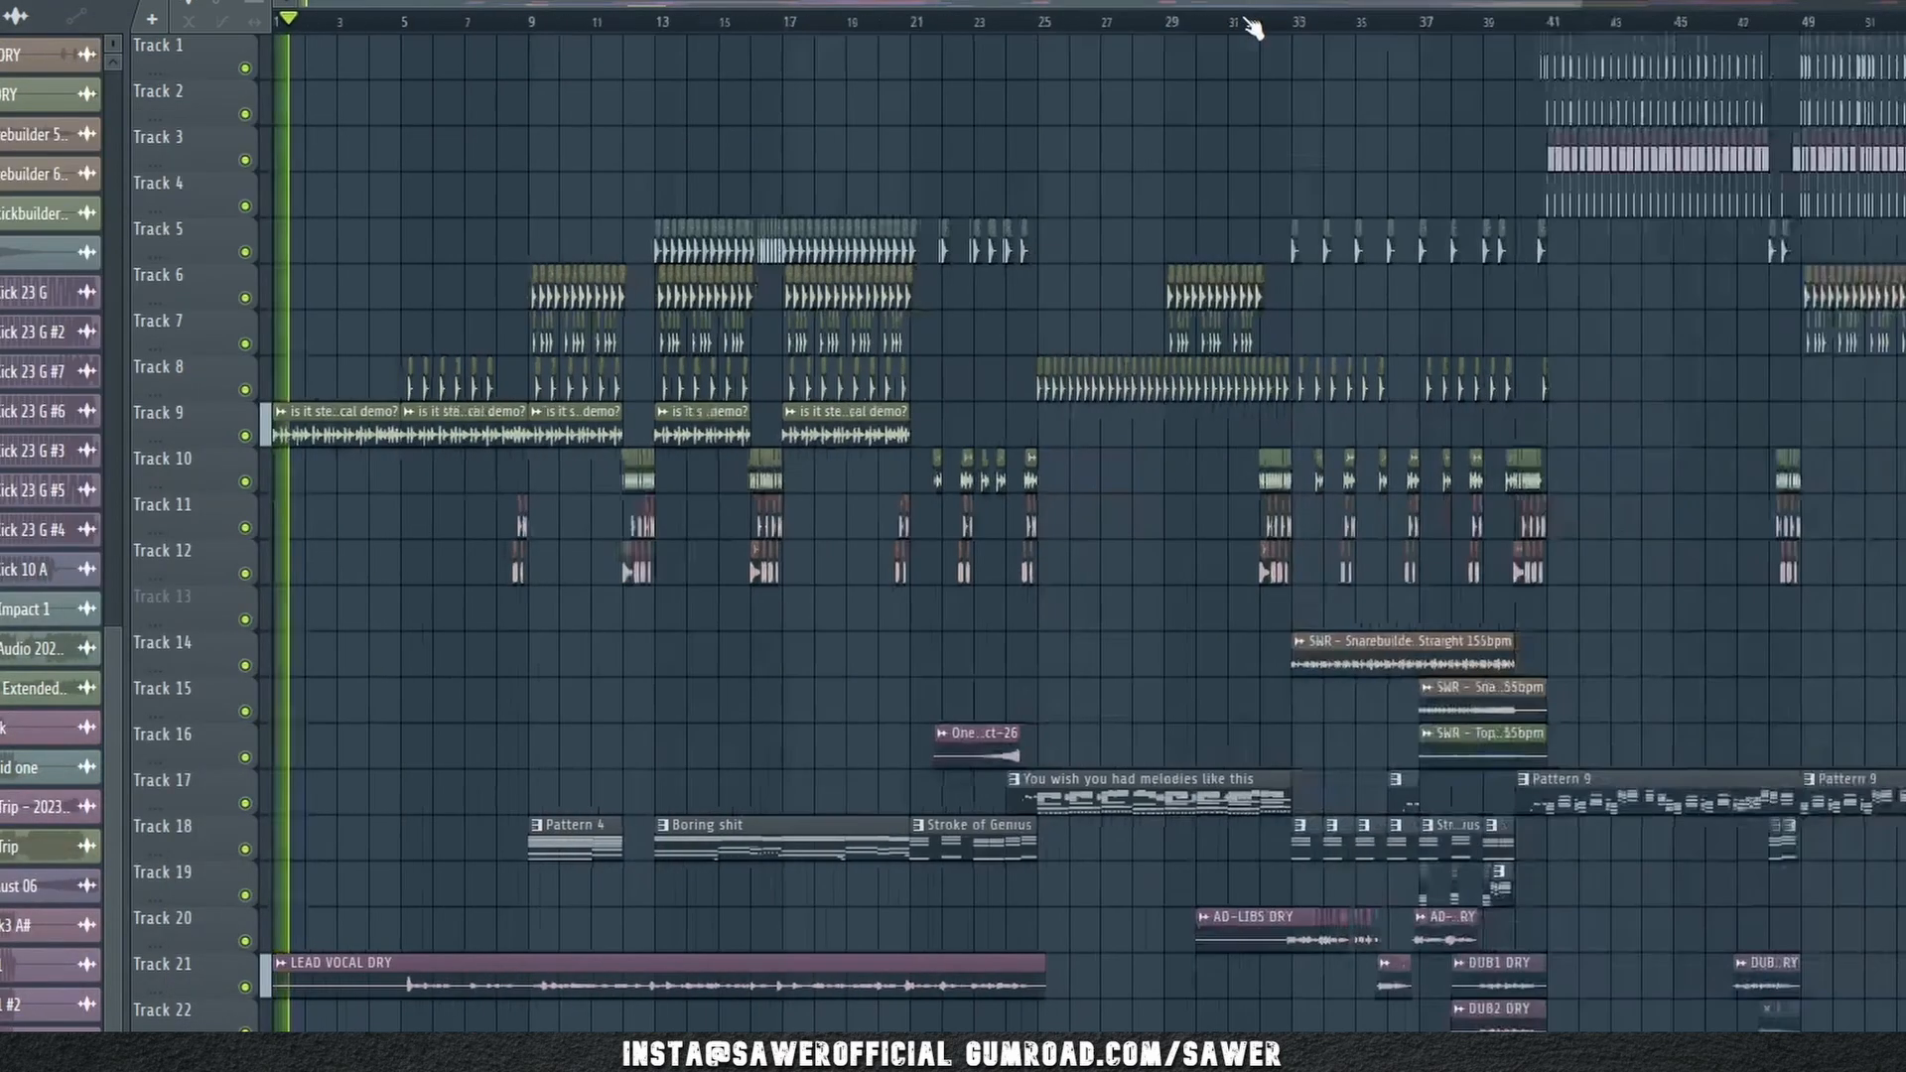
{"action": "scroll", "coordinate": [913, 30], "scroll_direction": "up", "scroll_amount": 3}
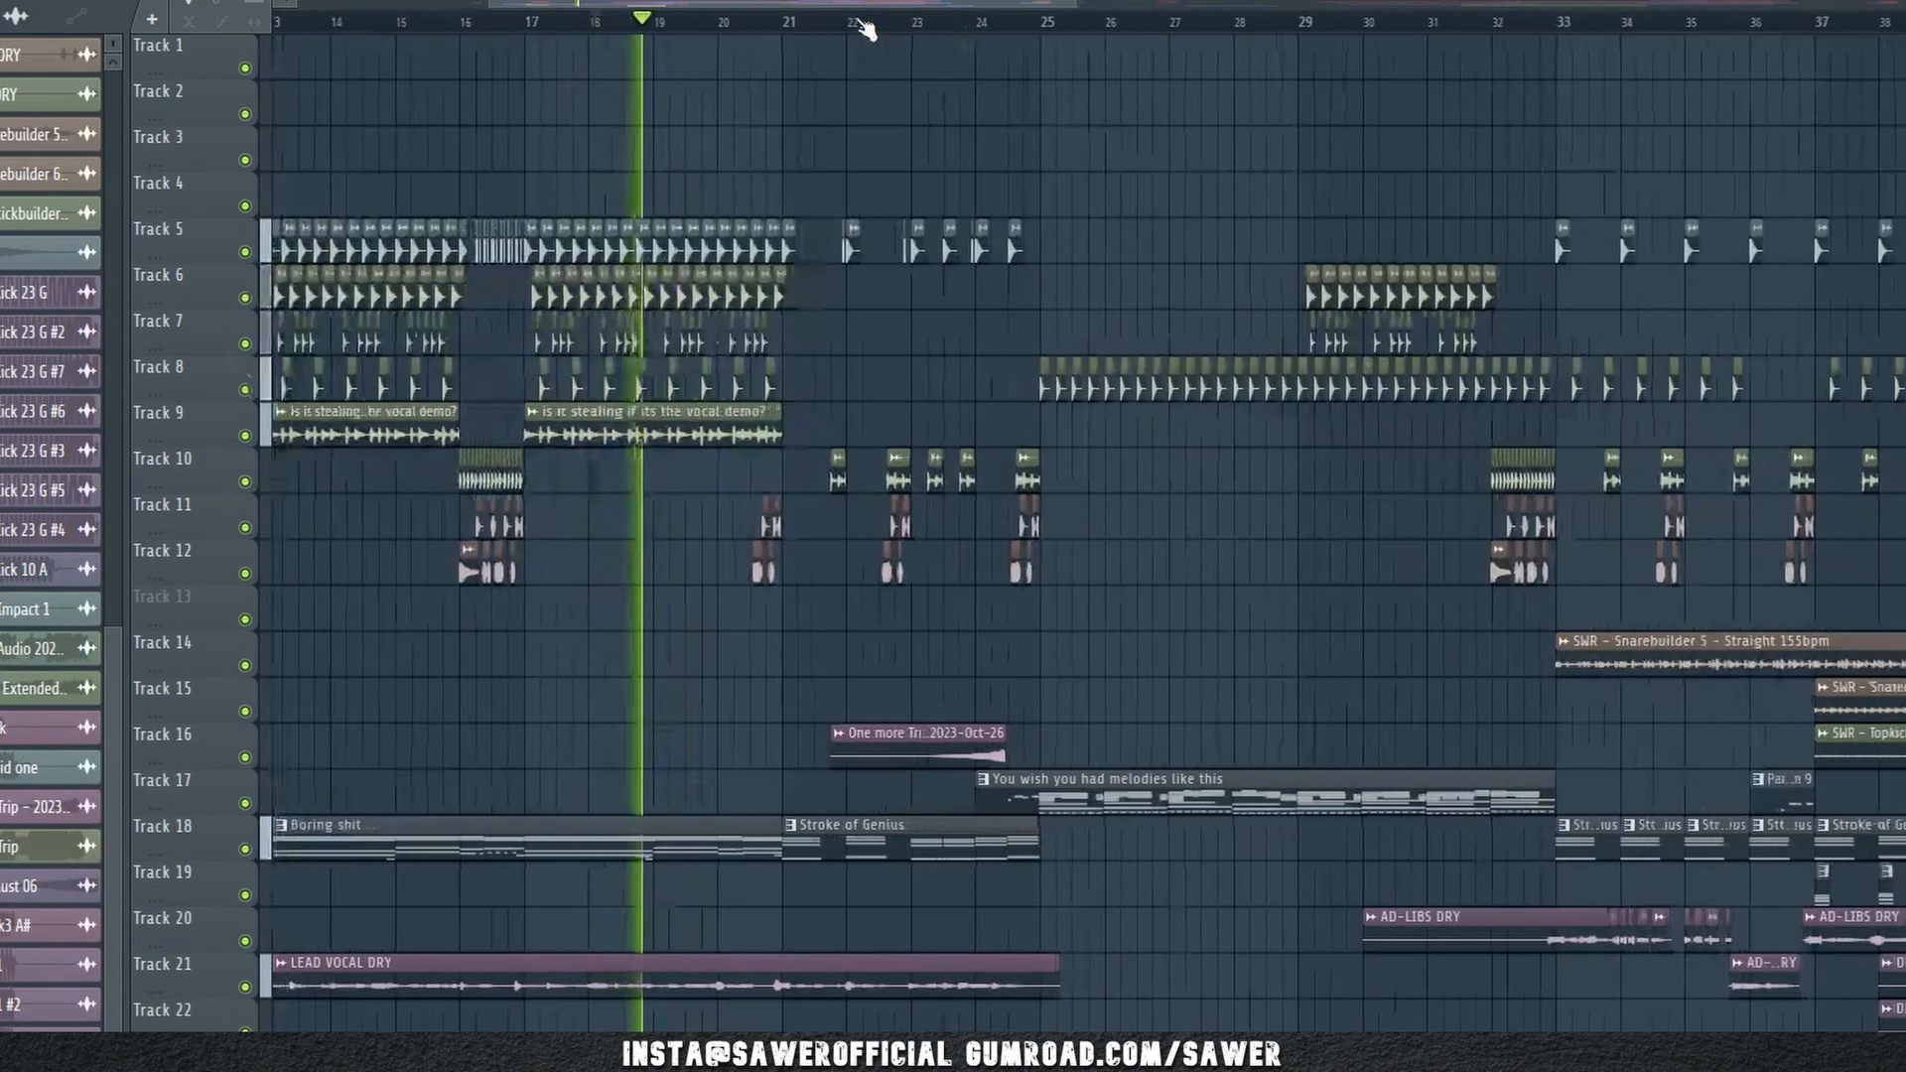
{"action": "key", "text": "space"}
{"action": "scroll", "coordinate": [534, 32], "scroll_direction": "up", "scroll_amount": 3}
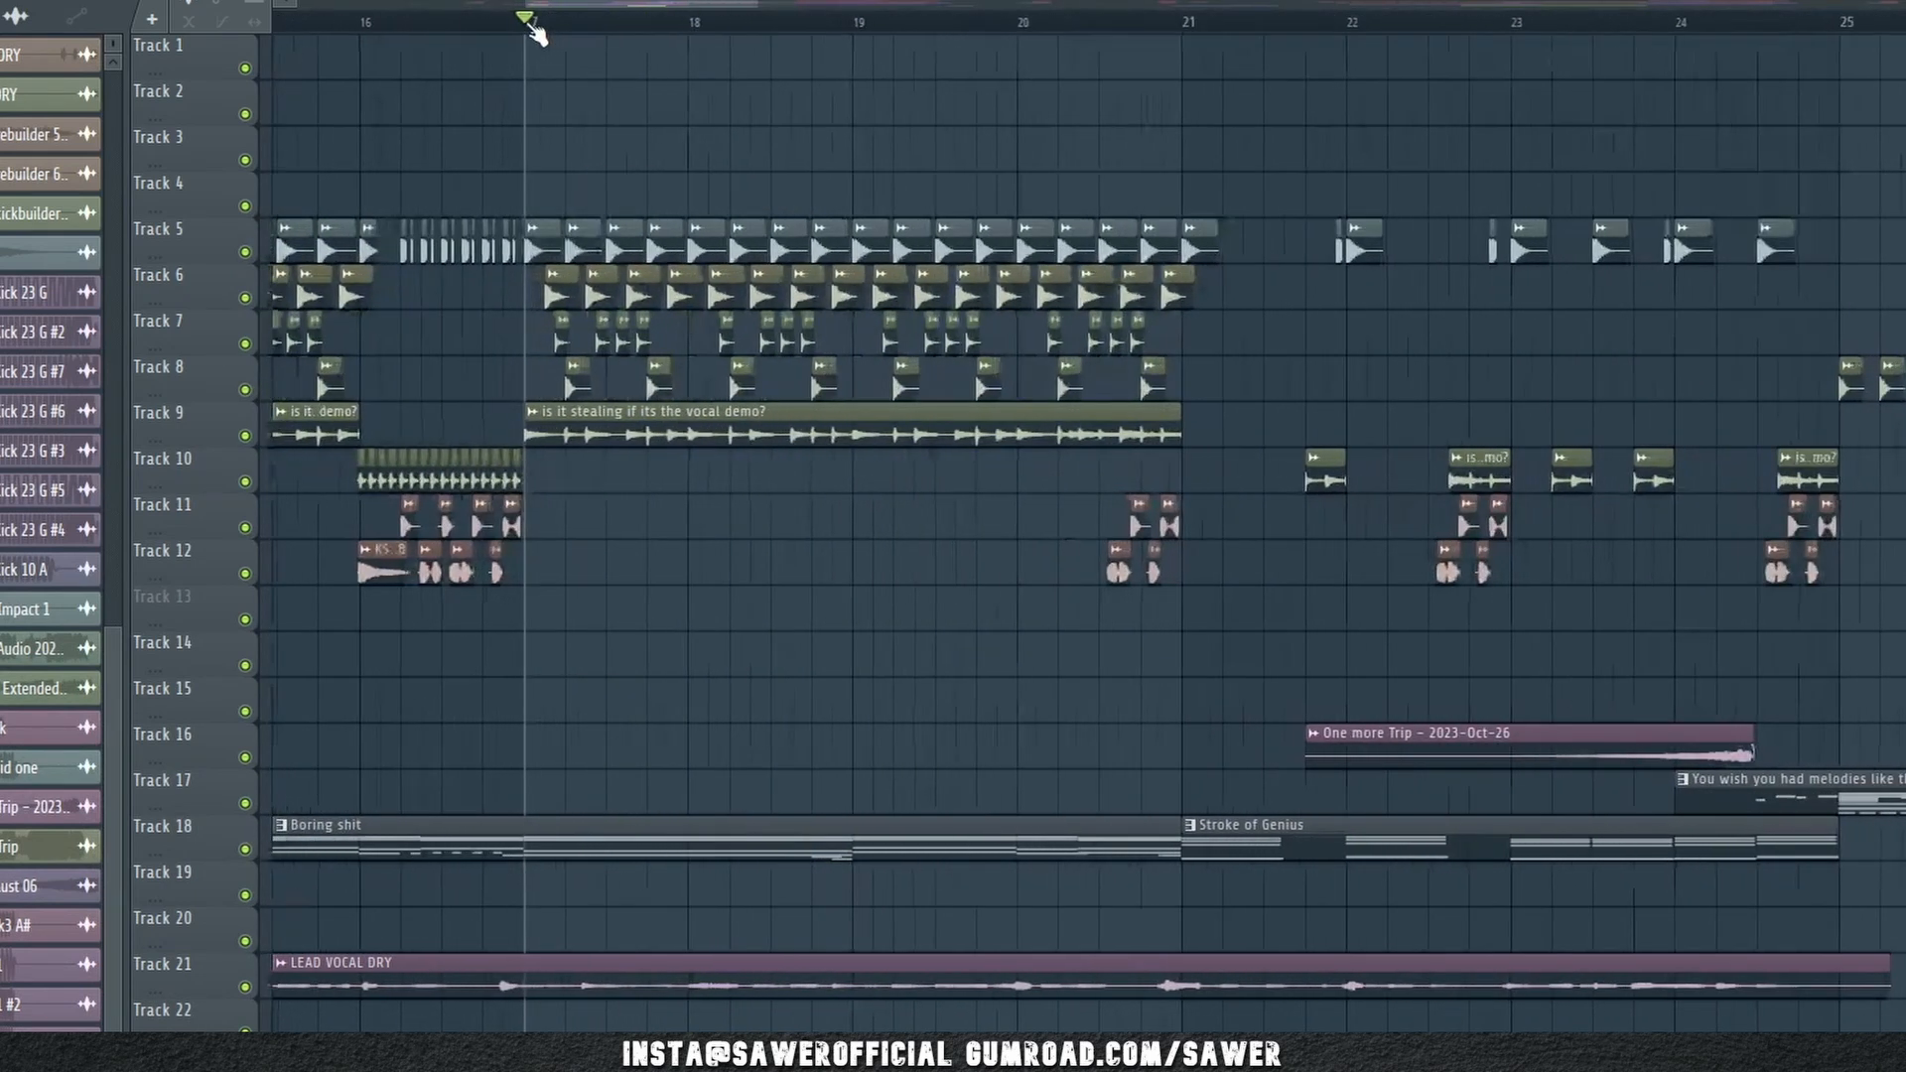
{"action": "scroll", "coordinate": [534, 33], "scroll_direction": "up", "scroll_amount": 1}
{"action": "key", "text": "space"}
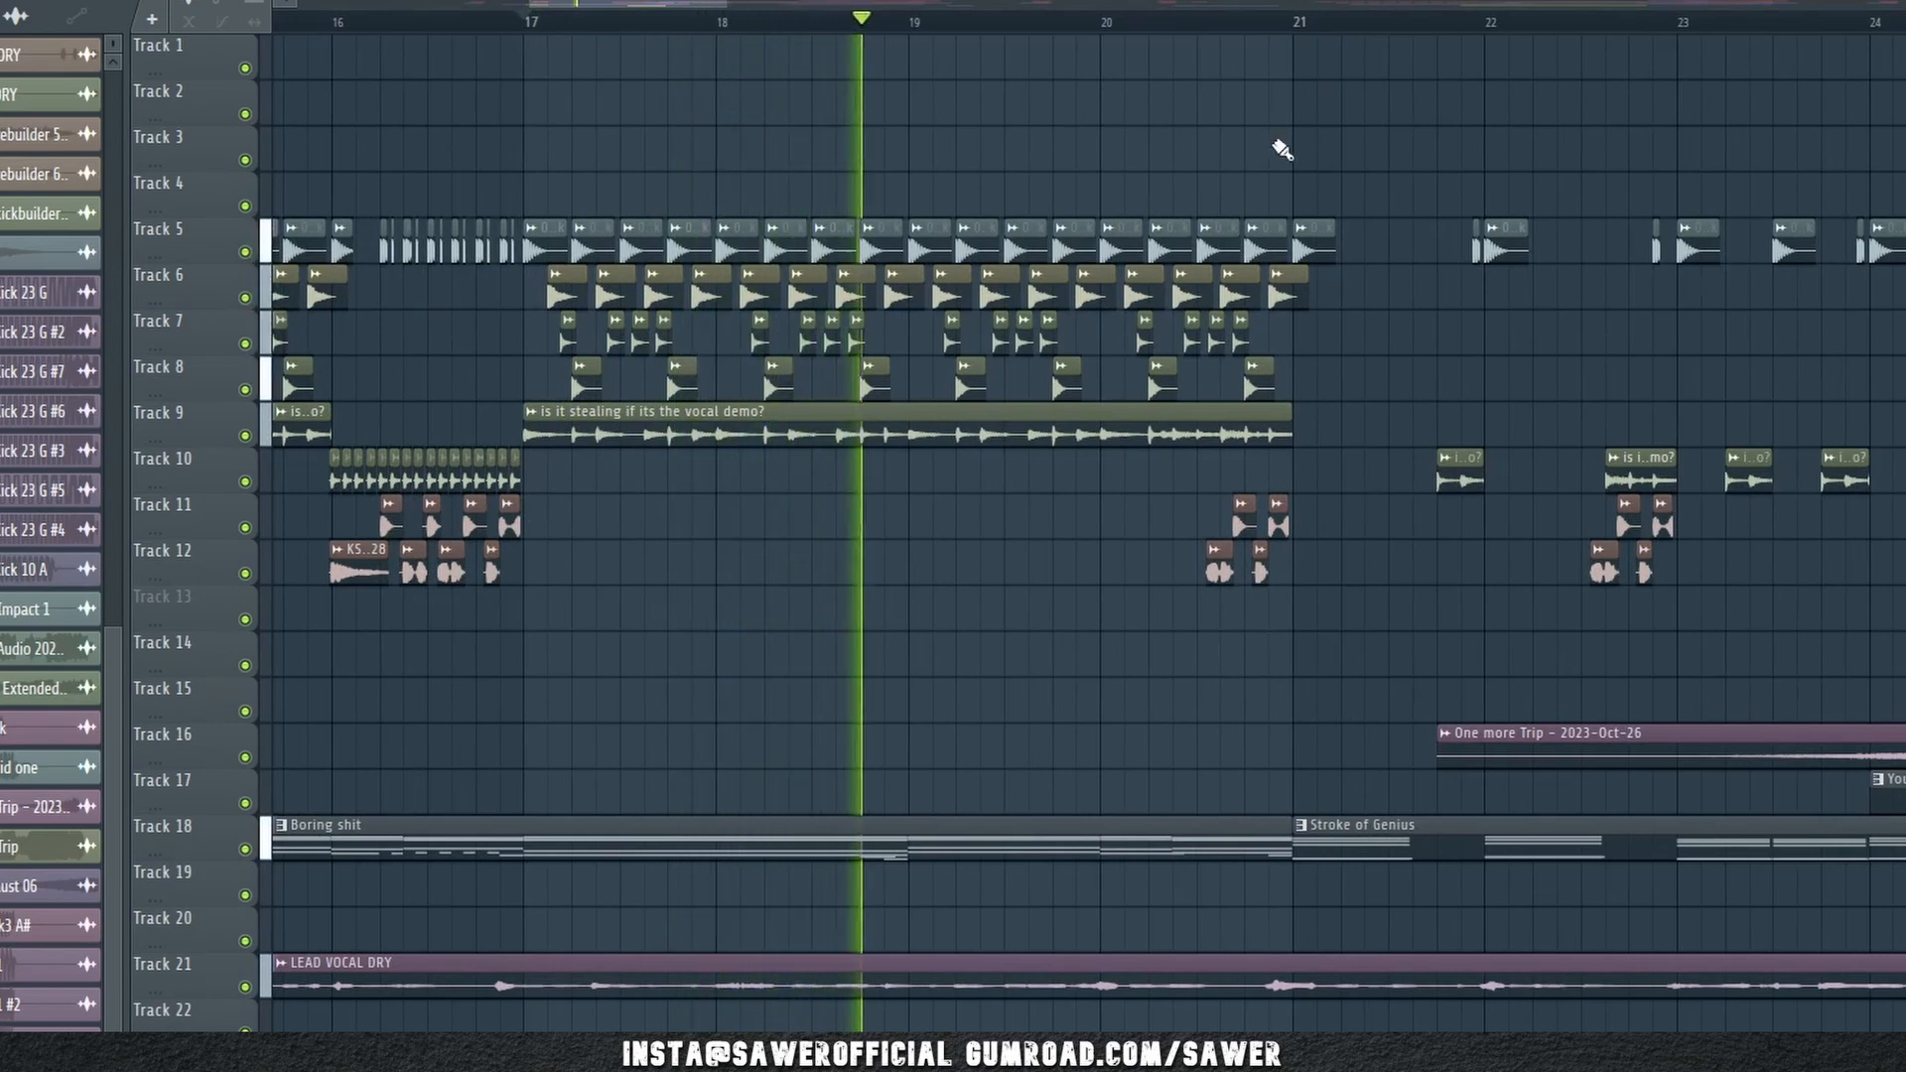
- Select the drum, sample and pattern clips starting between bars 21 and 25 and play through that break
{"action": "left_click_drag", "start_coordinate": [1333, 152], "coordinate": [1901, 898]}
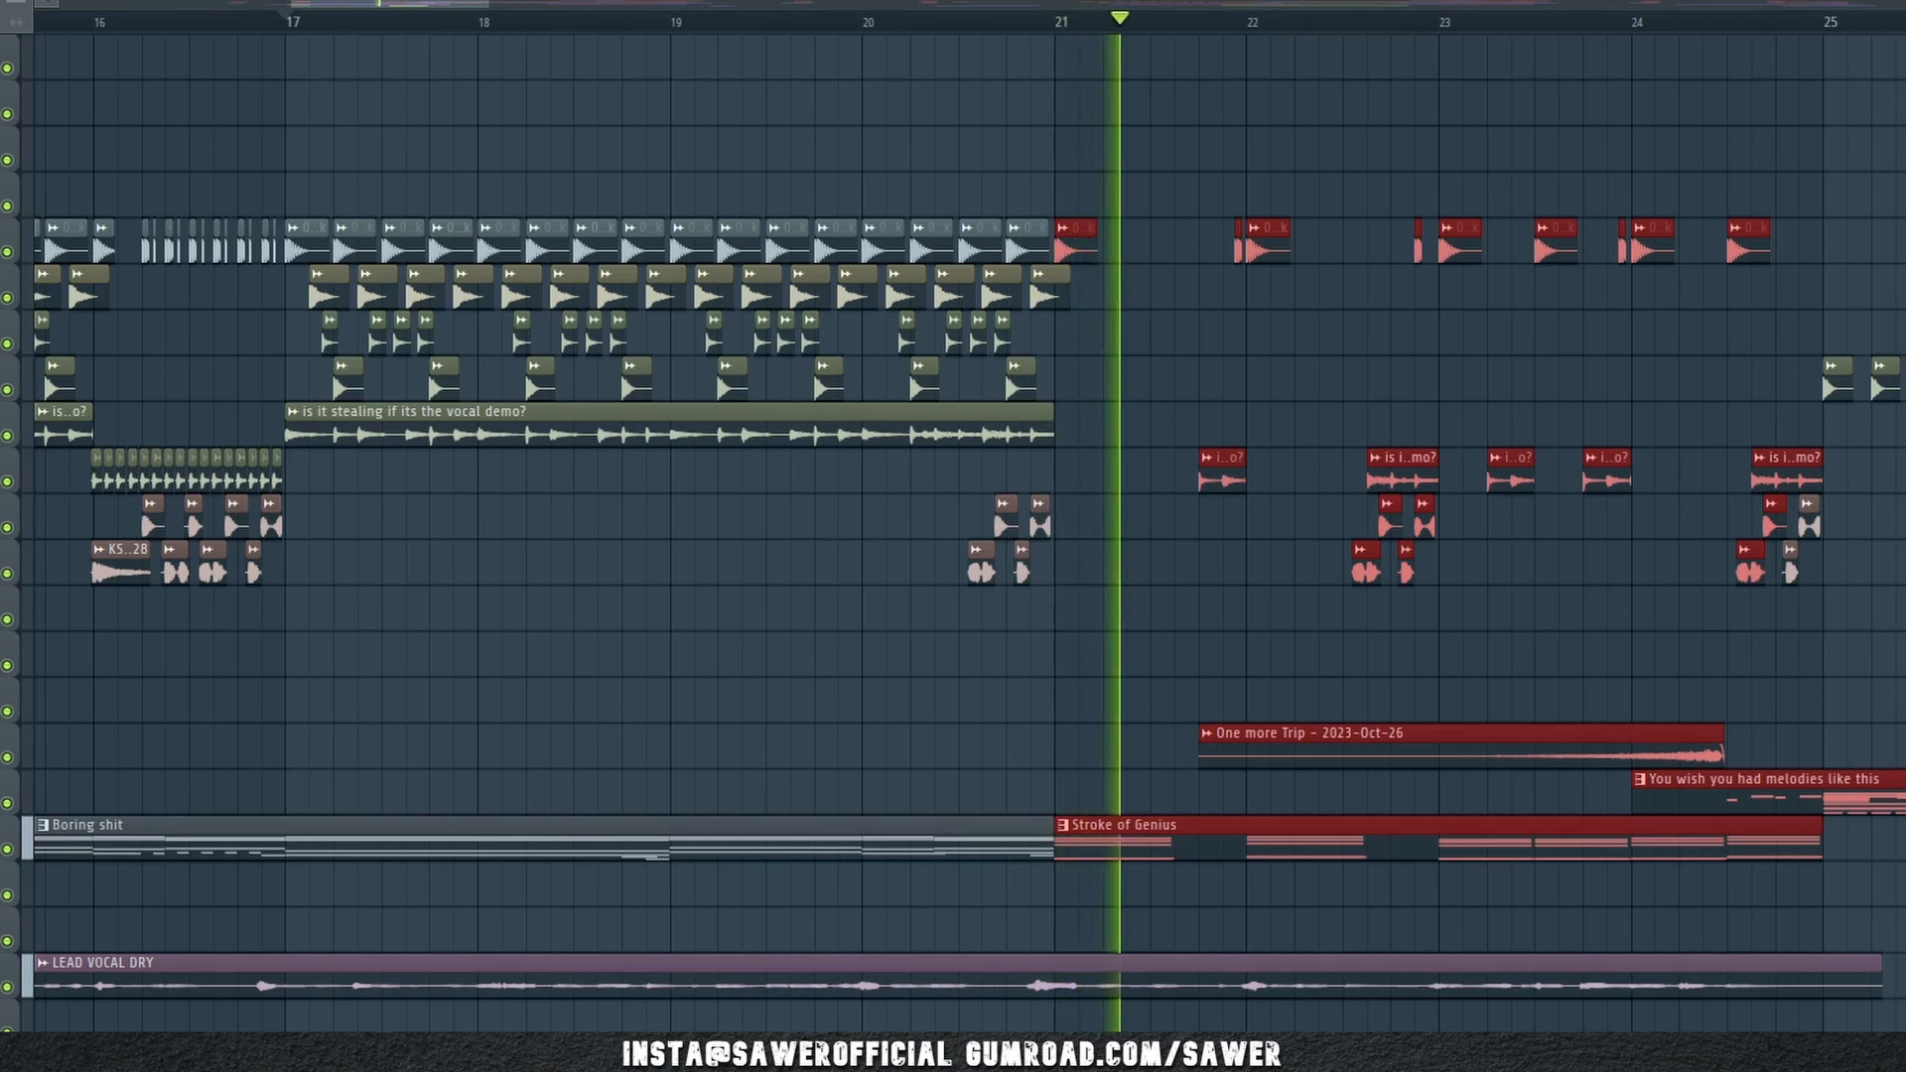
{"action": "scroll", "coordinate": [1201, 313], "scroll_direction": "down", "scroll_amount": 2}
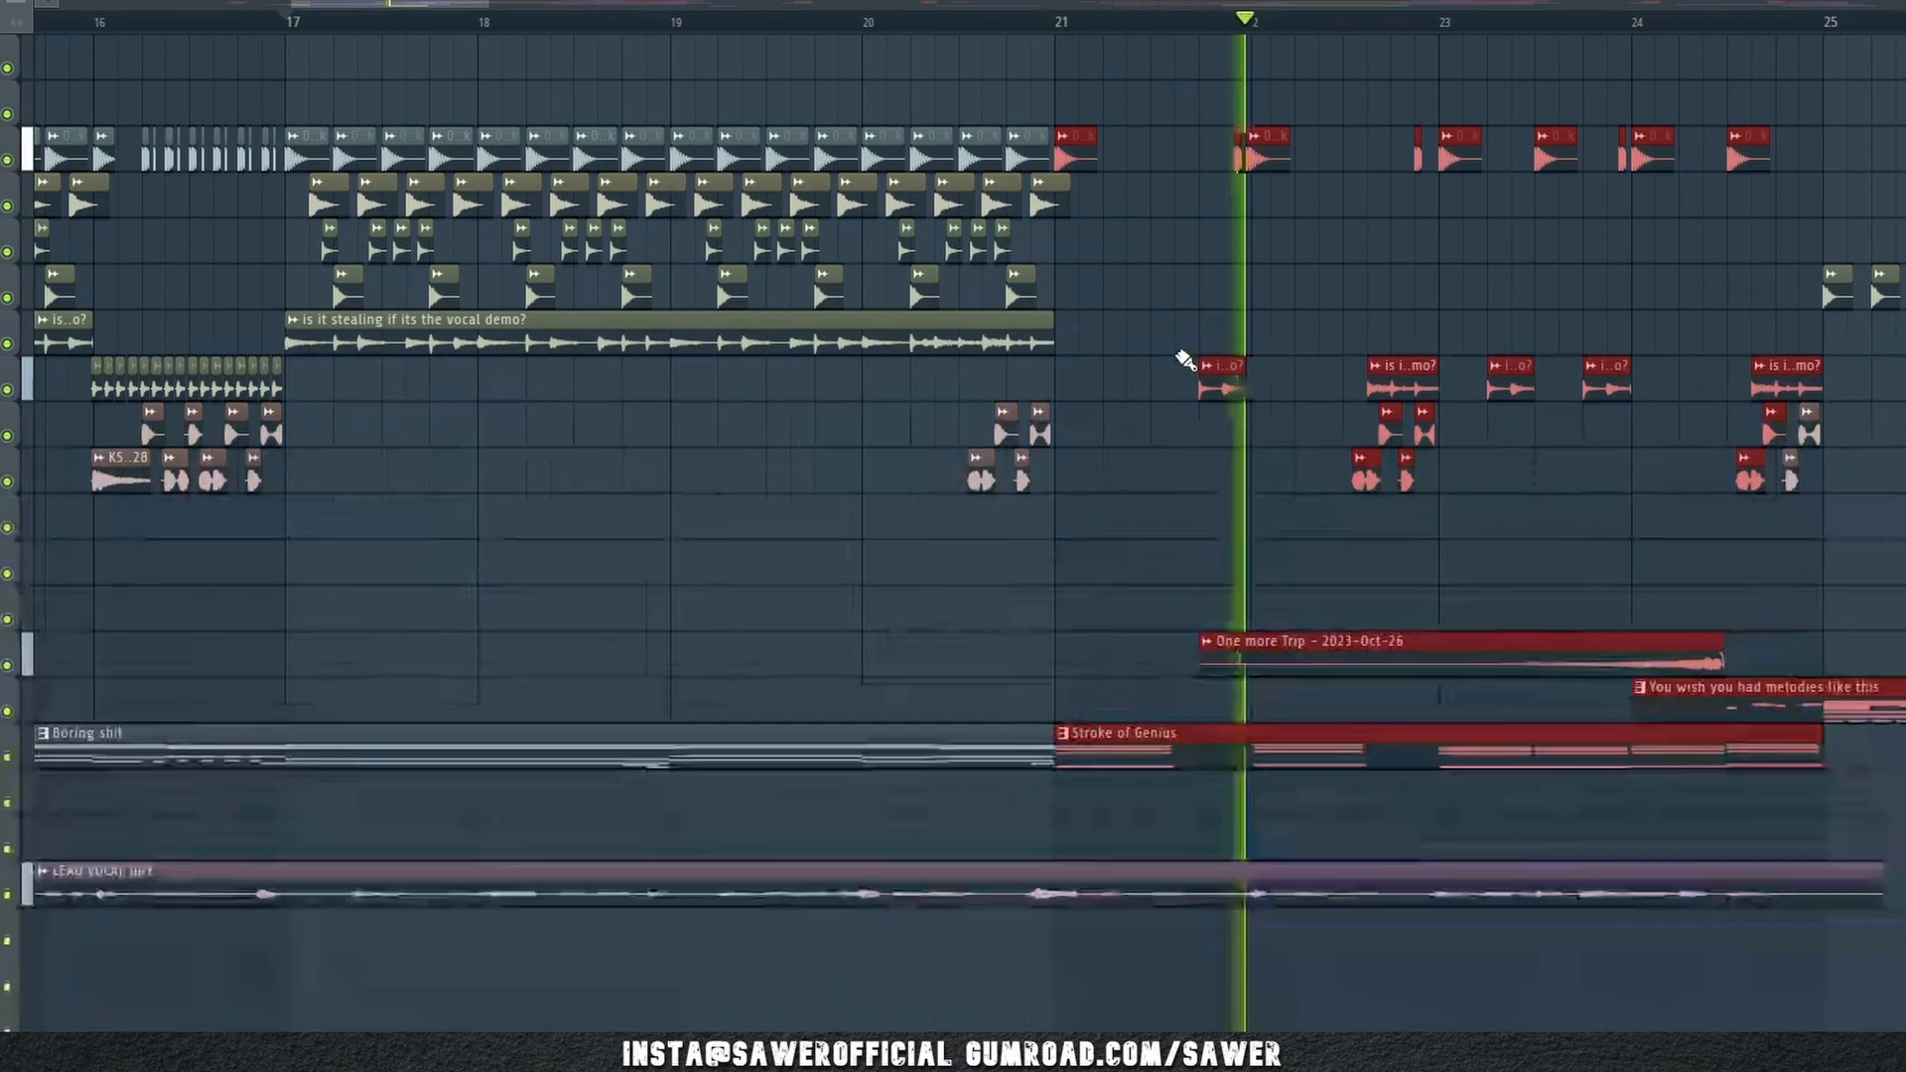
{"action": "left_click", "coordinate": [1276, 556]}
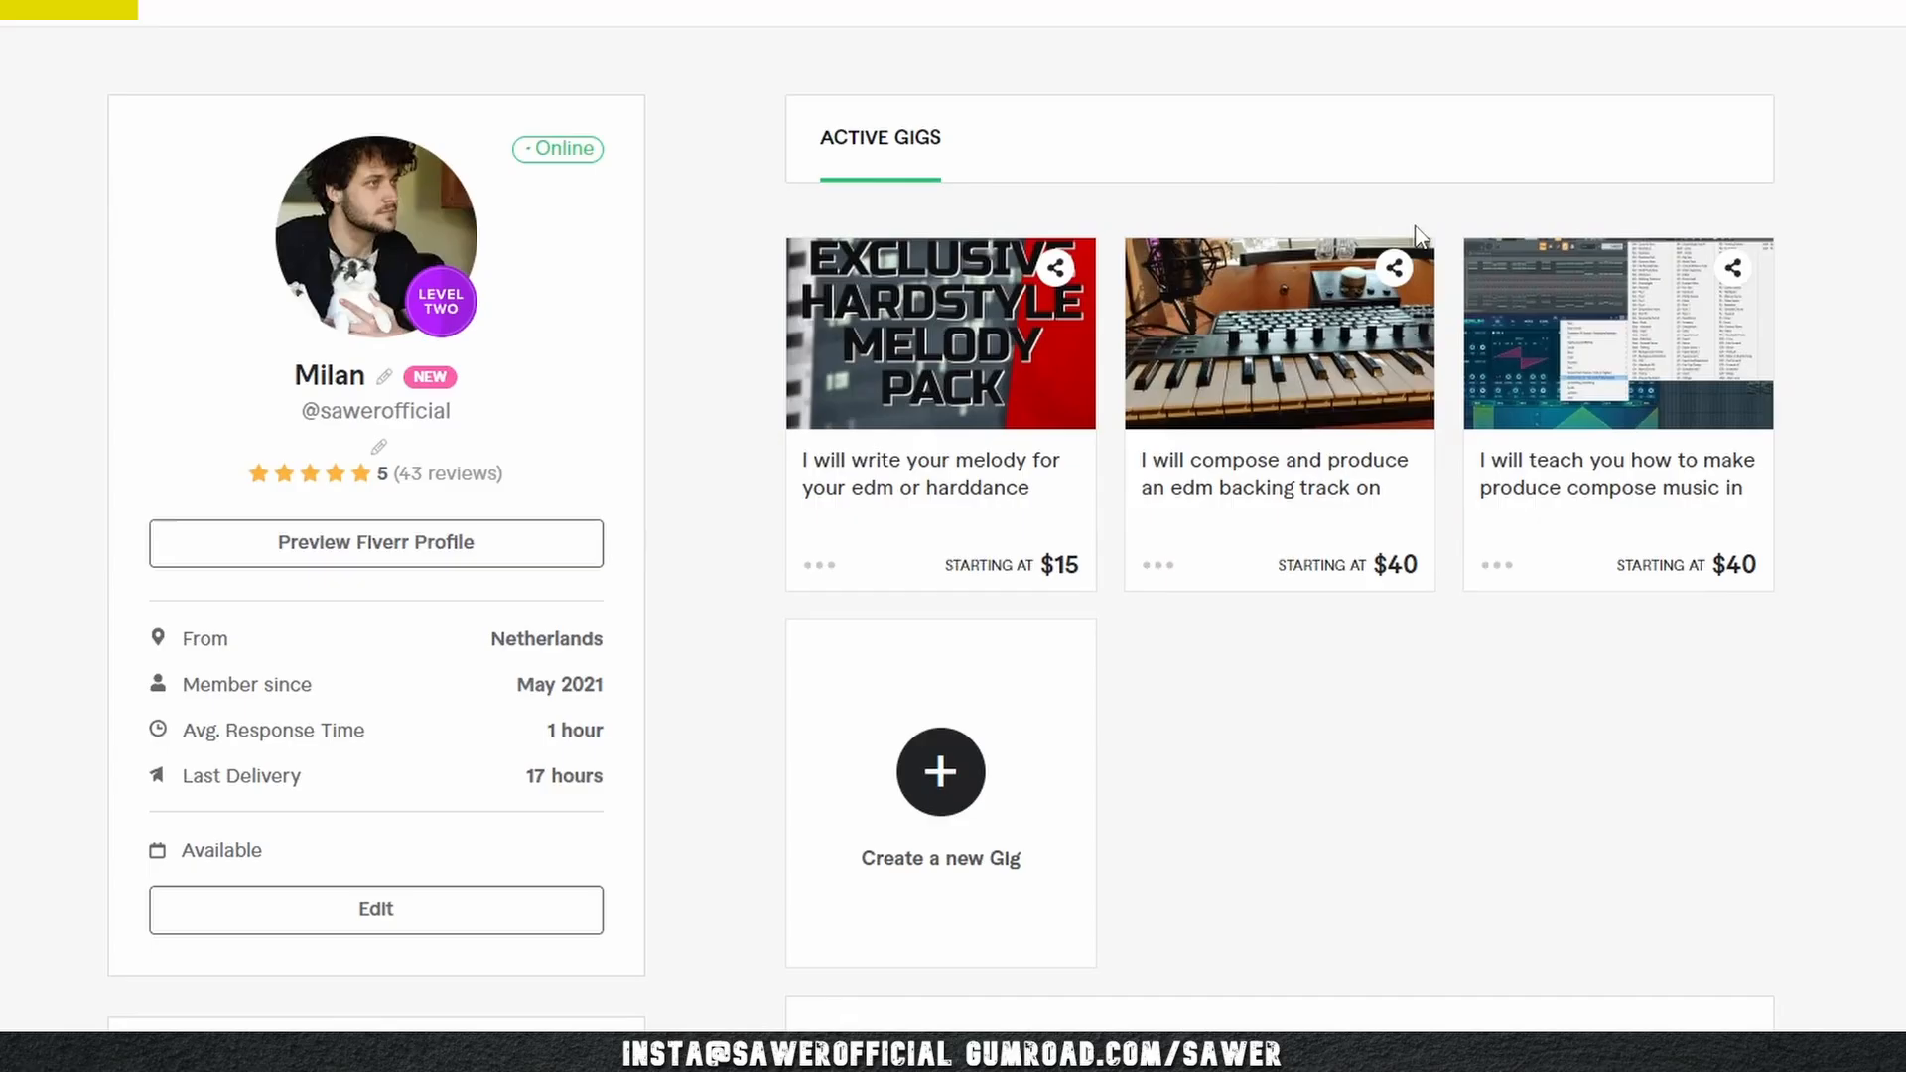
- Switch to the Fiverr profile and open the gig about learning to produce music in FL Studio
{"action": "left_click", "coordinate": [1620, 488]}
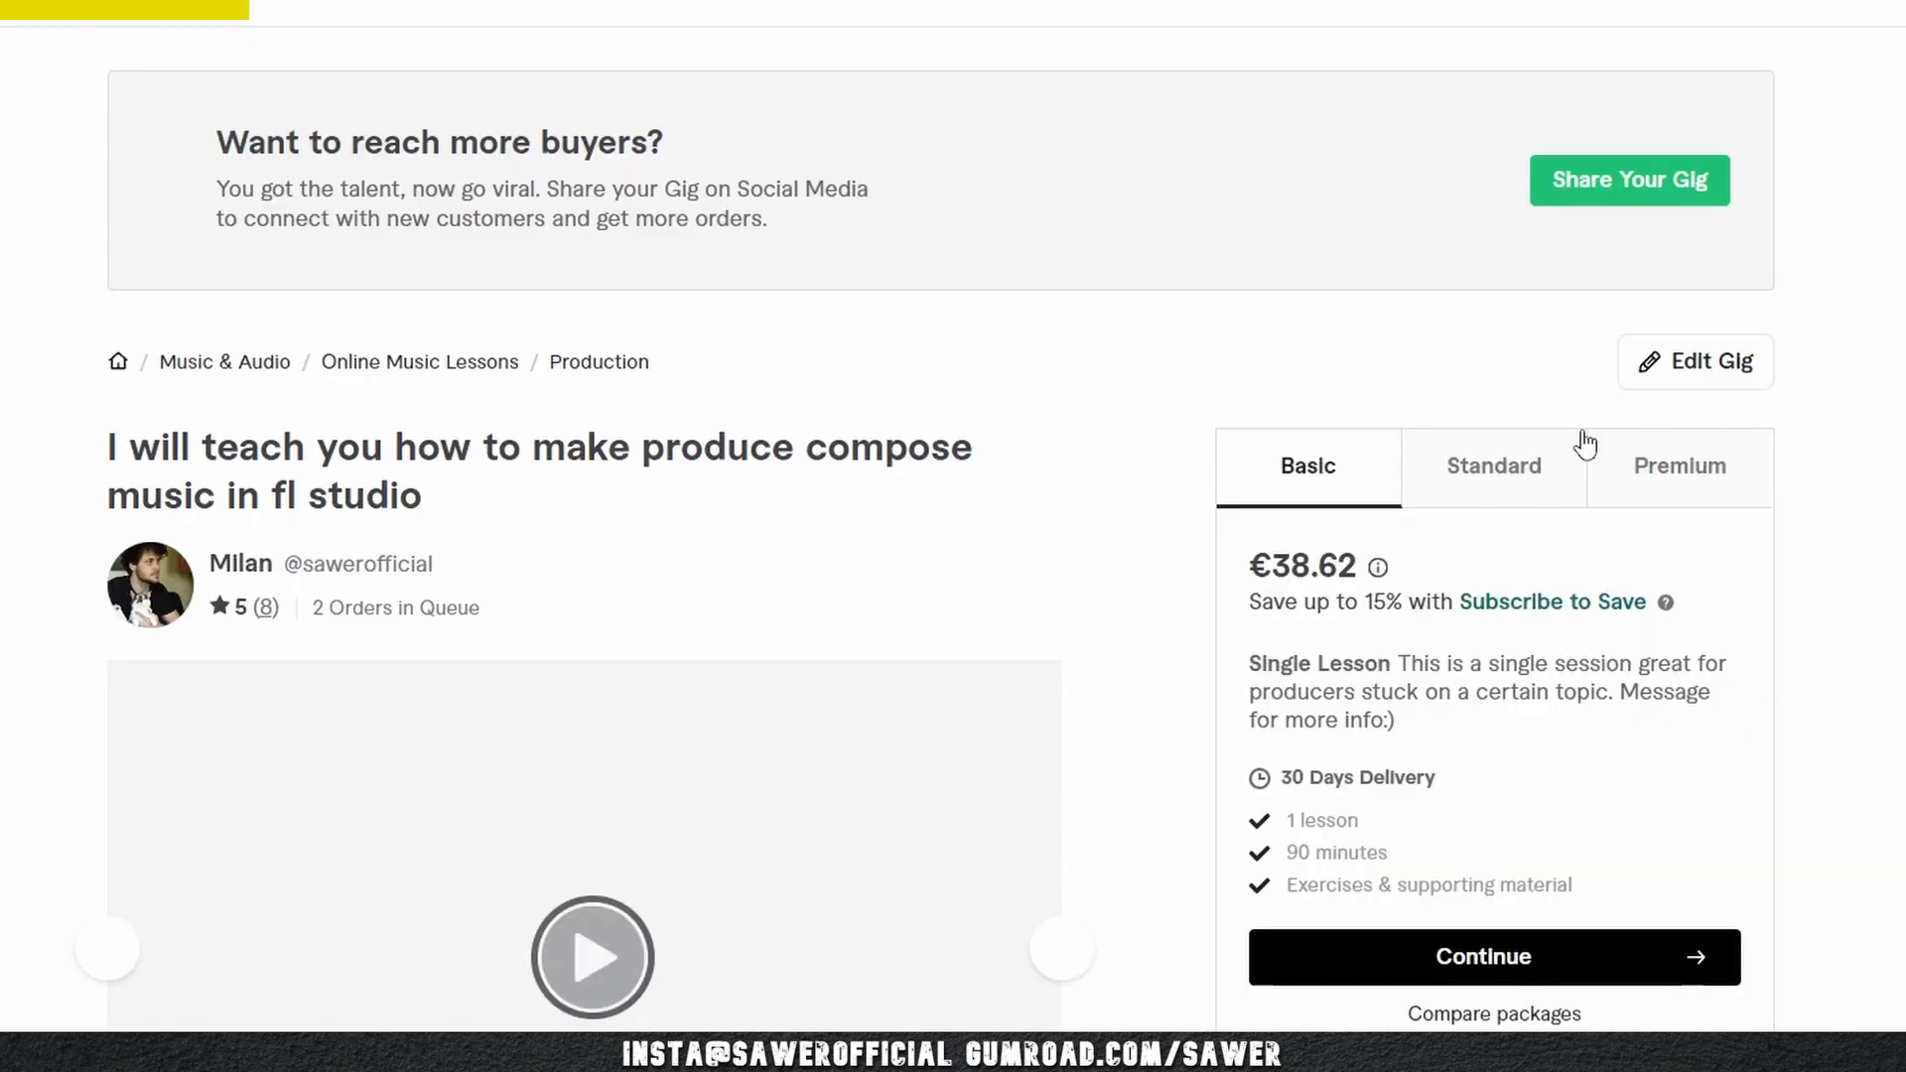
- Look through the FL Studio lesson gig, and open the EDM or harddance melody gig to review its description and package comparison
{"action": "scroll", "coordinate": [893, 357], "scroll_direction": "down", "scroll_amount": 20}
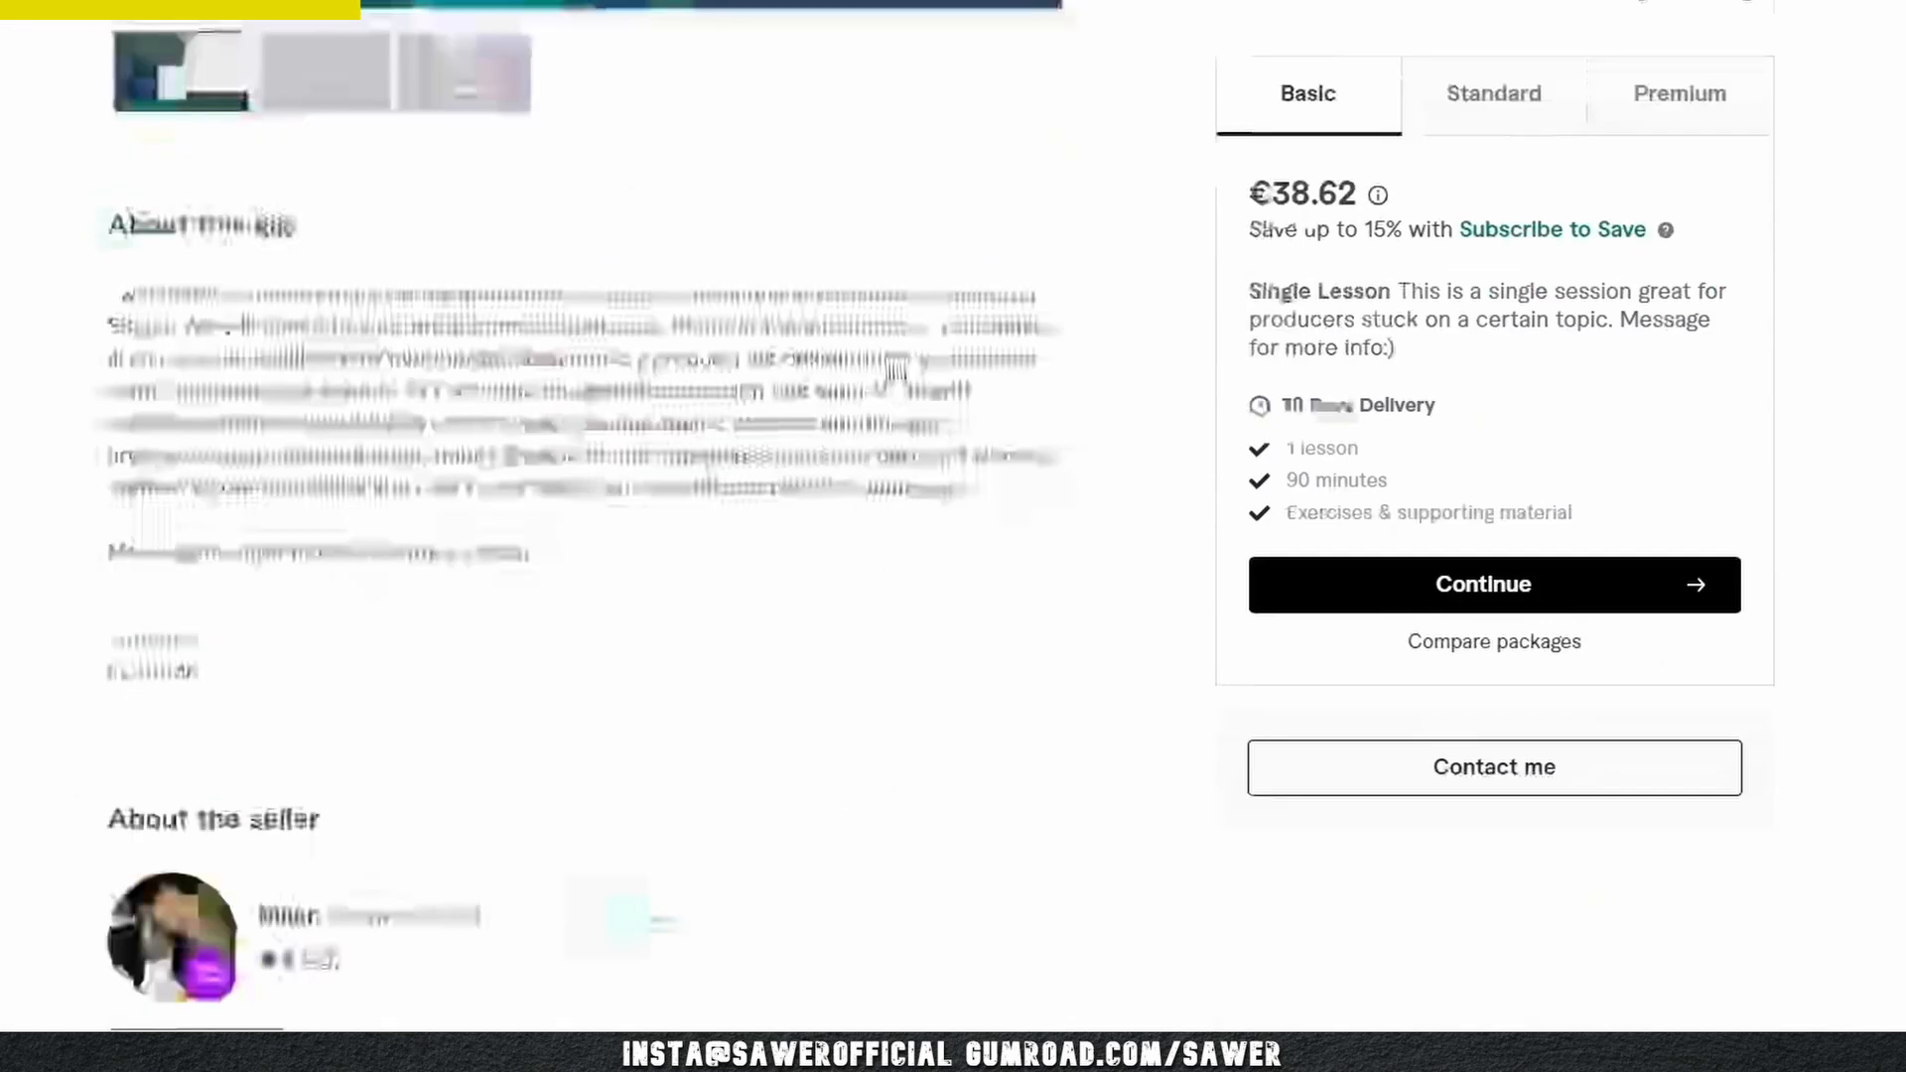
{"action": "scroll", "coordinate": [893, 375], "scroll_direction": "down", "scroll_amount": 15}
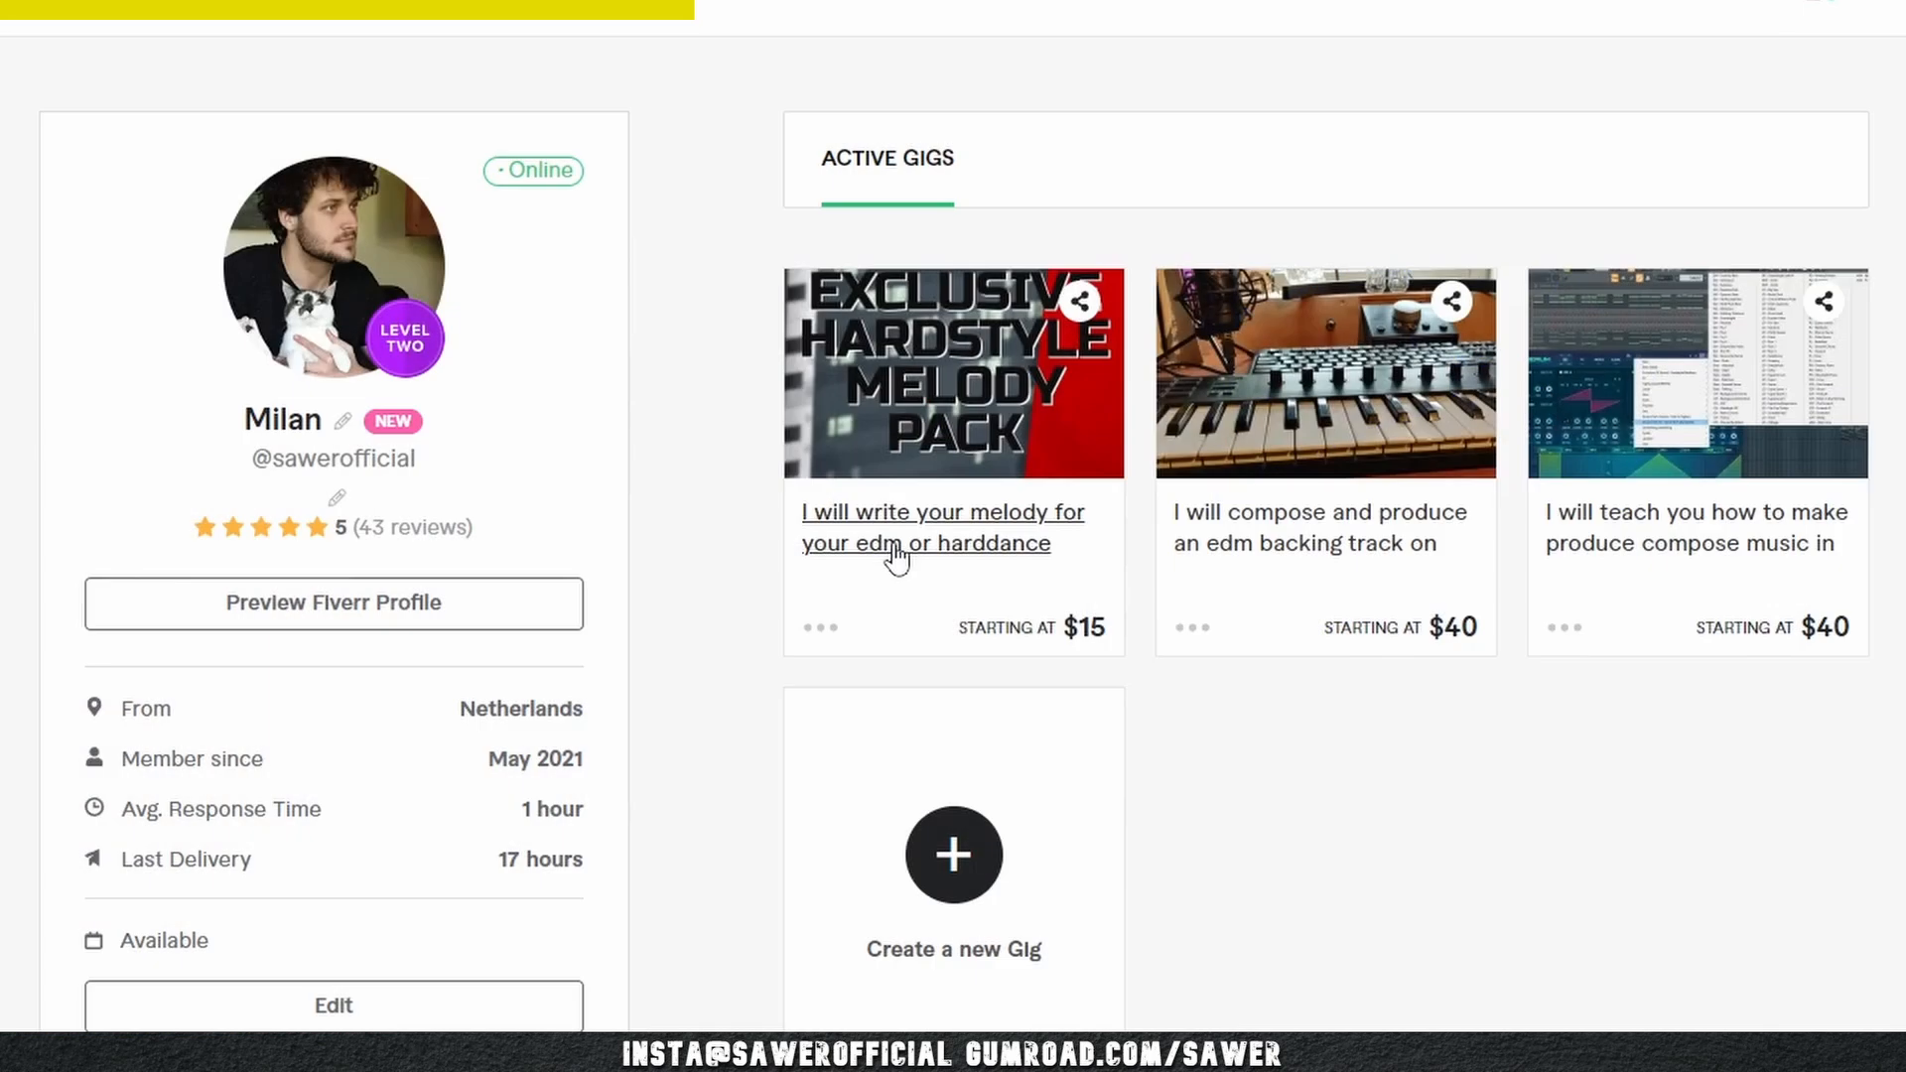
{"action": "left_click", "coordinate": [892, 544]}
{"action": "scroll", "coordinate": [879, 508], "scroll_direction": "down", "scroll_amount": 5}
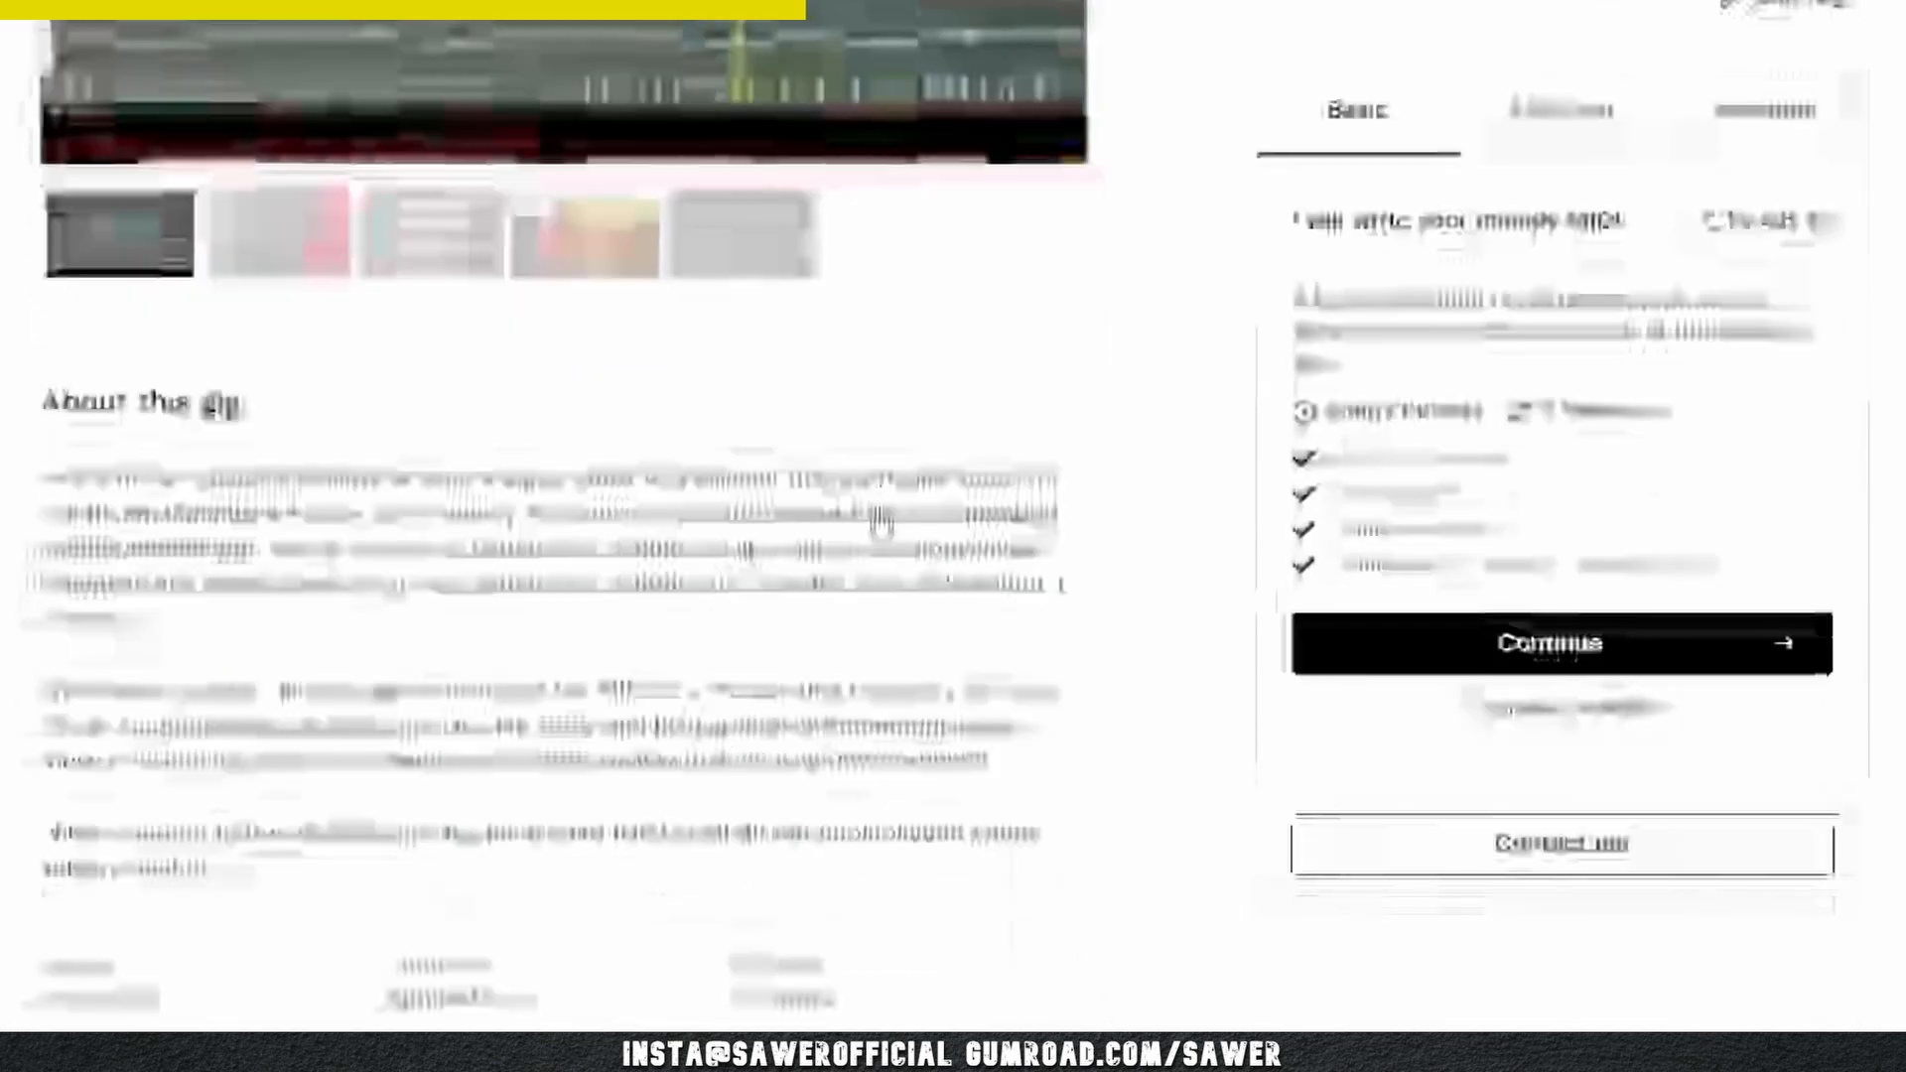
{"action": "scroll", "coordinate": [879, 507], "scroll_direction": "down", "scroll_amount": 5}
{"action": "scroll", "coordinate": [880, 498], "scroll_direction": "down", "scroll_amount": 8}
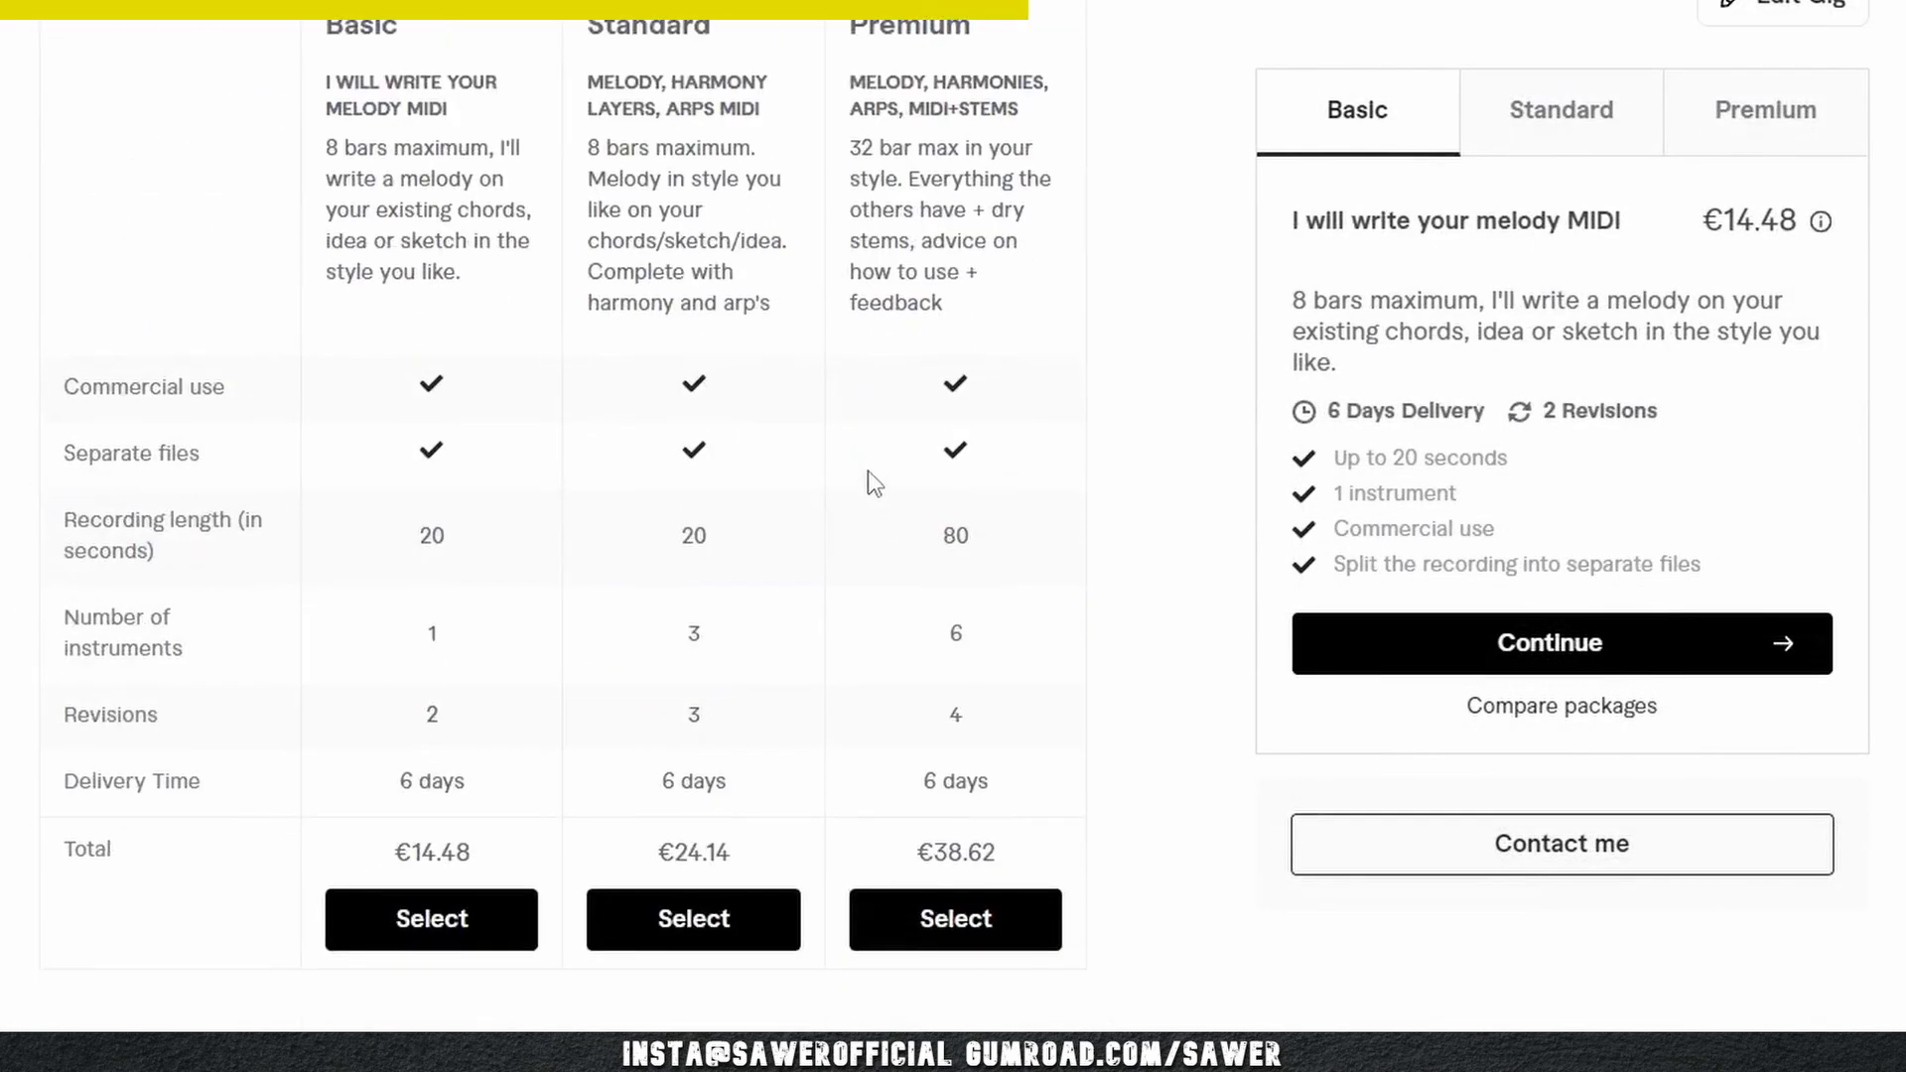
{"action": "scroll", "coordinate": [868, 473], "scroll_direction": "down", "scroll_amount": 10}
{"action": "scroll", "coordinate": [872, 476], "scroll_direction": "down", "scroll_amount": 20}
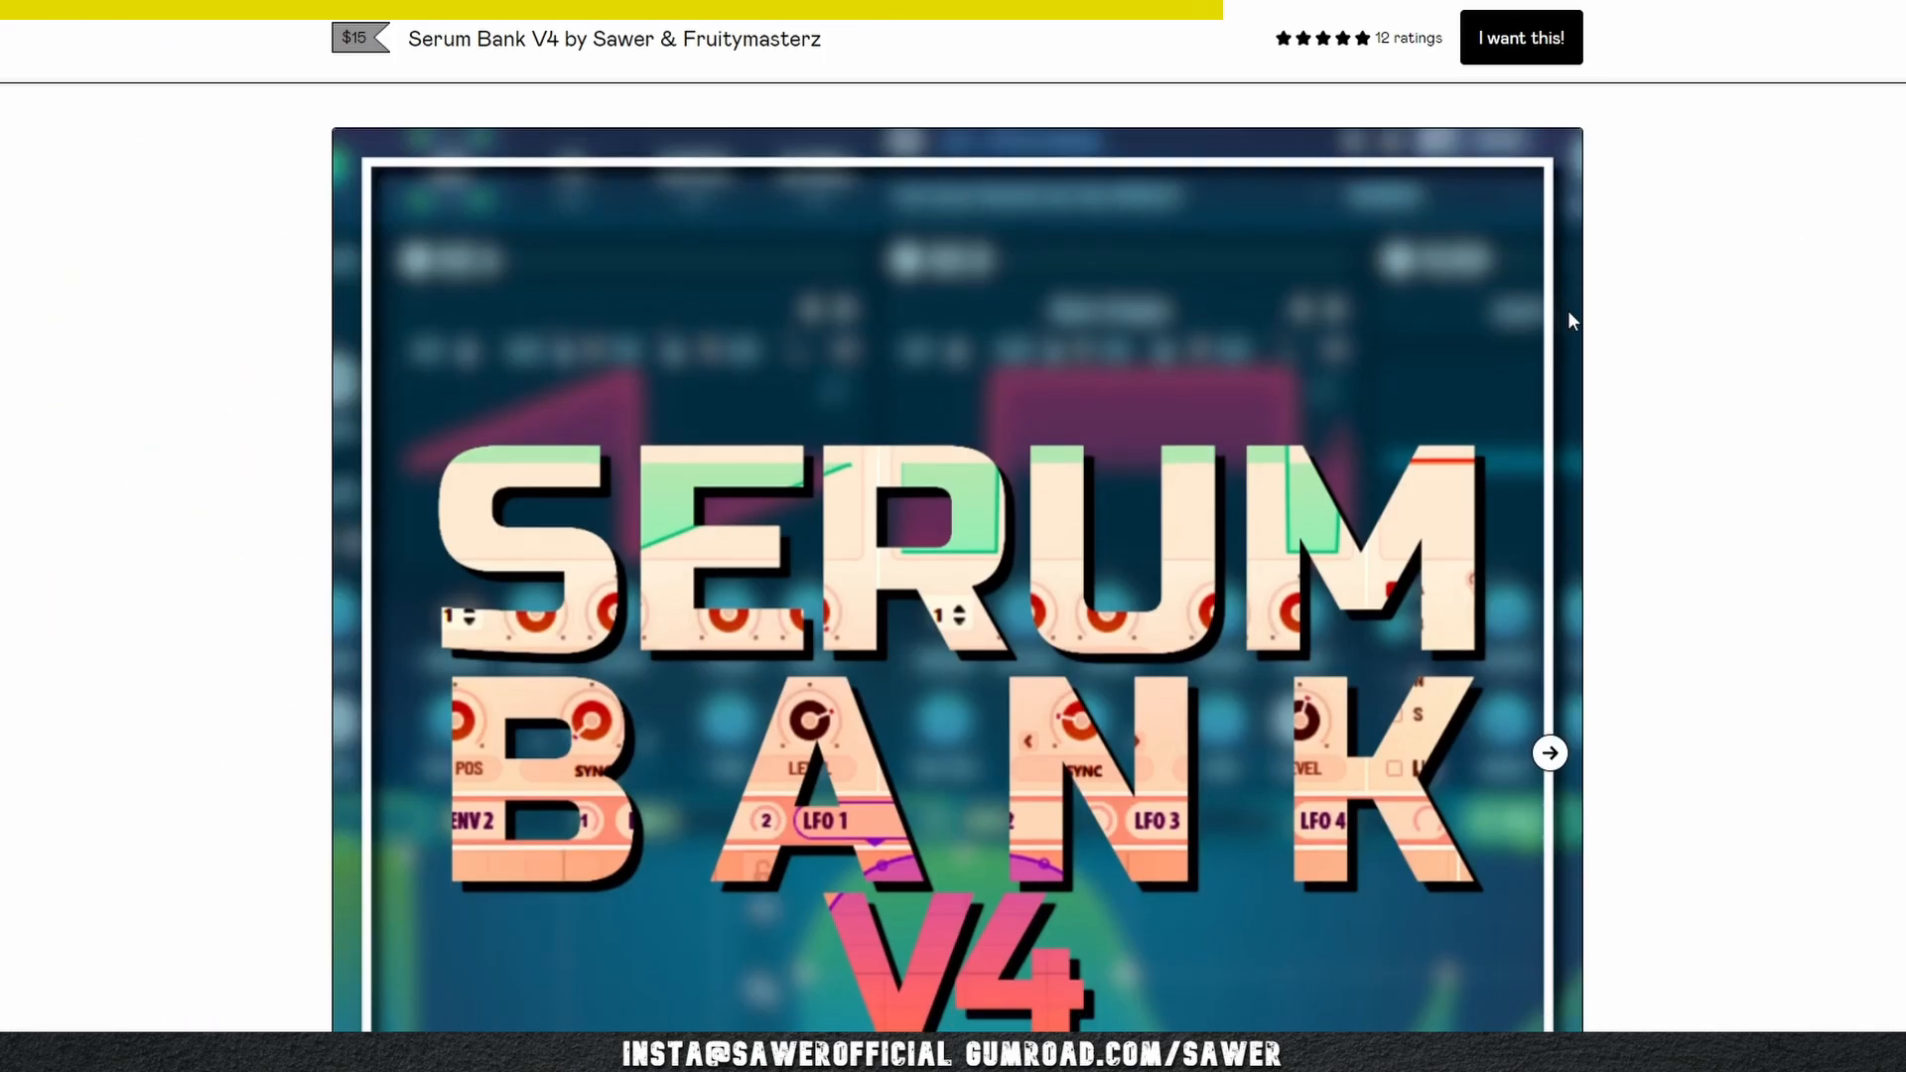
- Look over the Serum Bank V4 product page on Gumroad and show the next preview image
{"action": "scroll", "coordinate": [1568, 310], "scroll_direction": "down", "scroll_amount": 5}
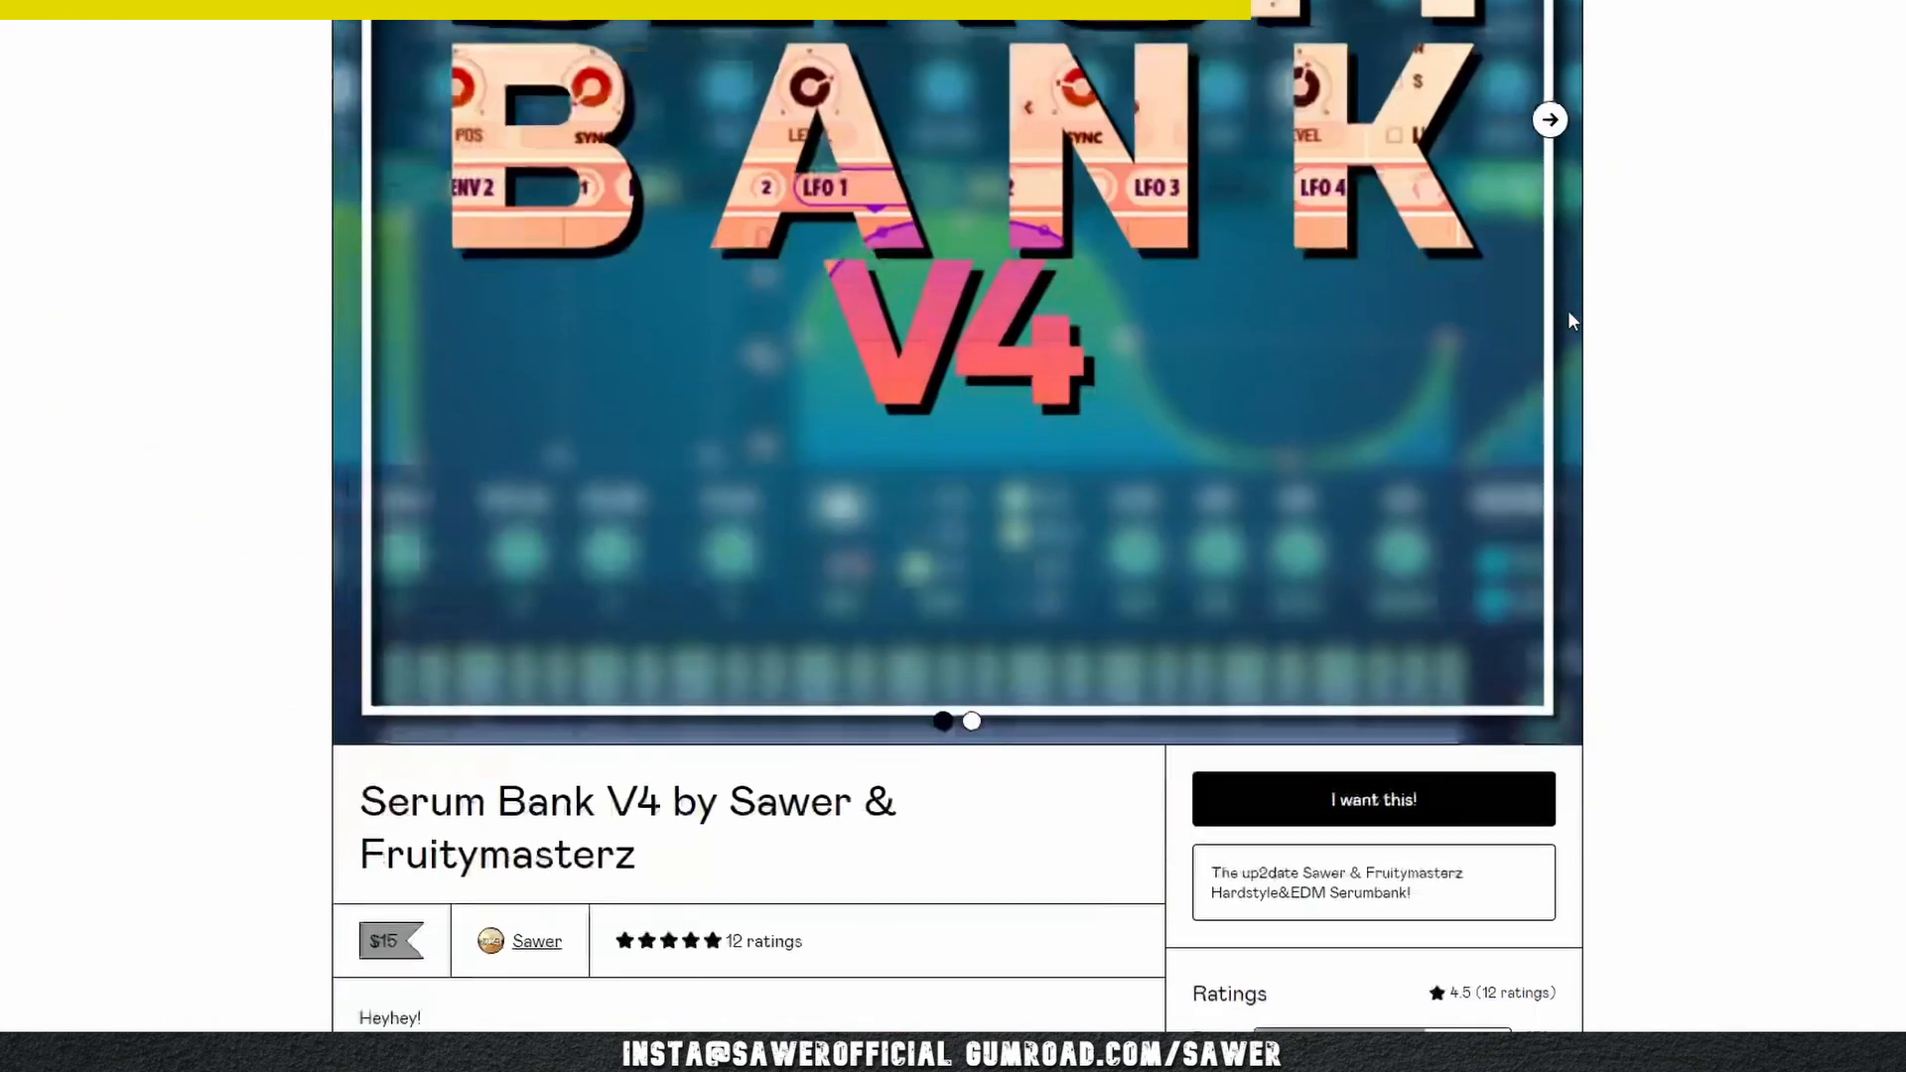
{"action": "scroll", "coordinate": [1568, 309], "scroll_direction": "up", "scroll_amount": 5}
{"action": "left_click", "coordinate": [1549, 452]}
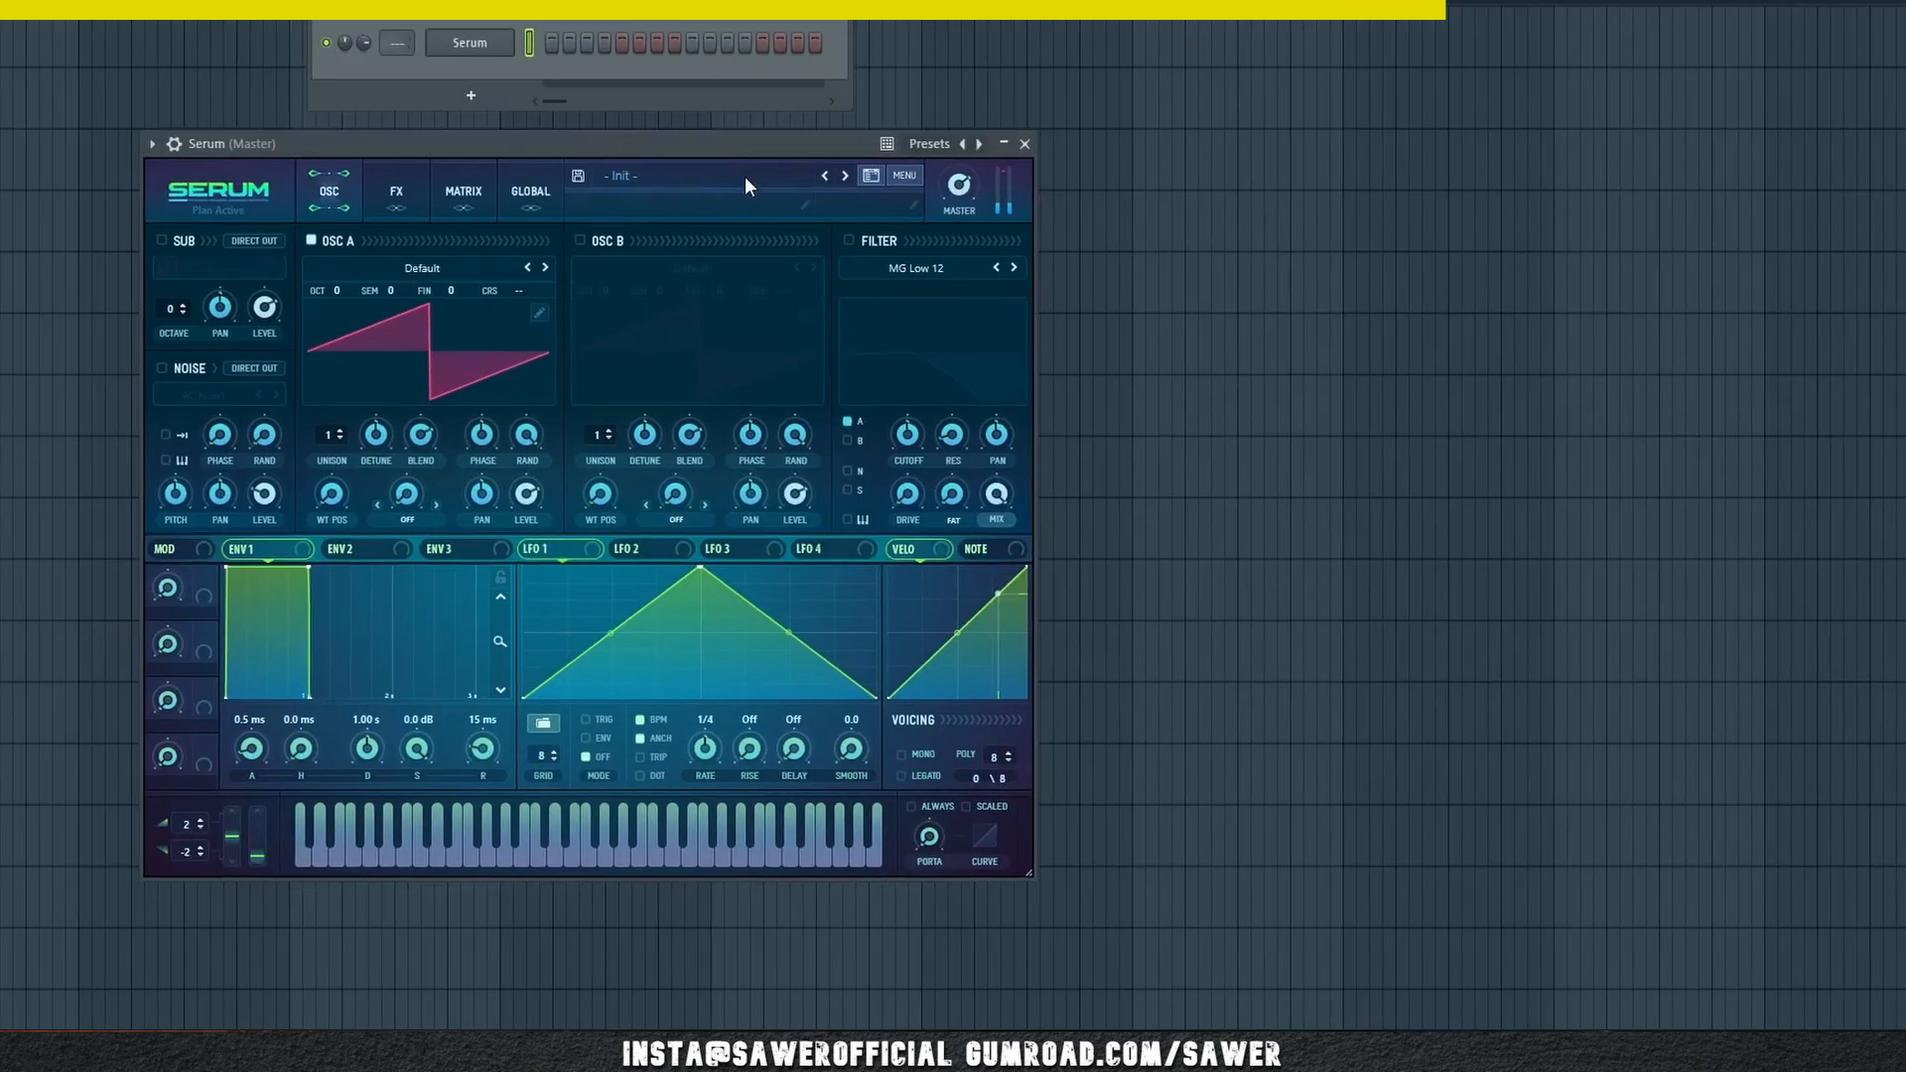
- Load LD - Pretty Square from the Sawer & Fruitymasterz Hardstyle Serum bank and step back through the preceding lead presets
{"action": "left_click", "coordinate": [745, 176]}
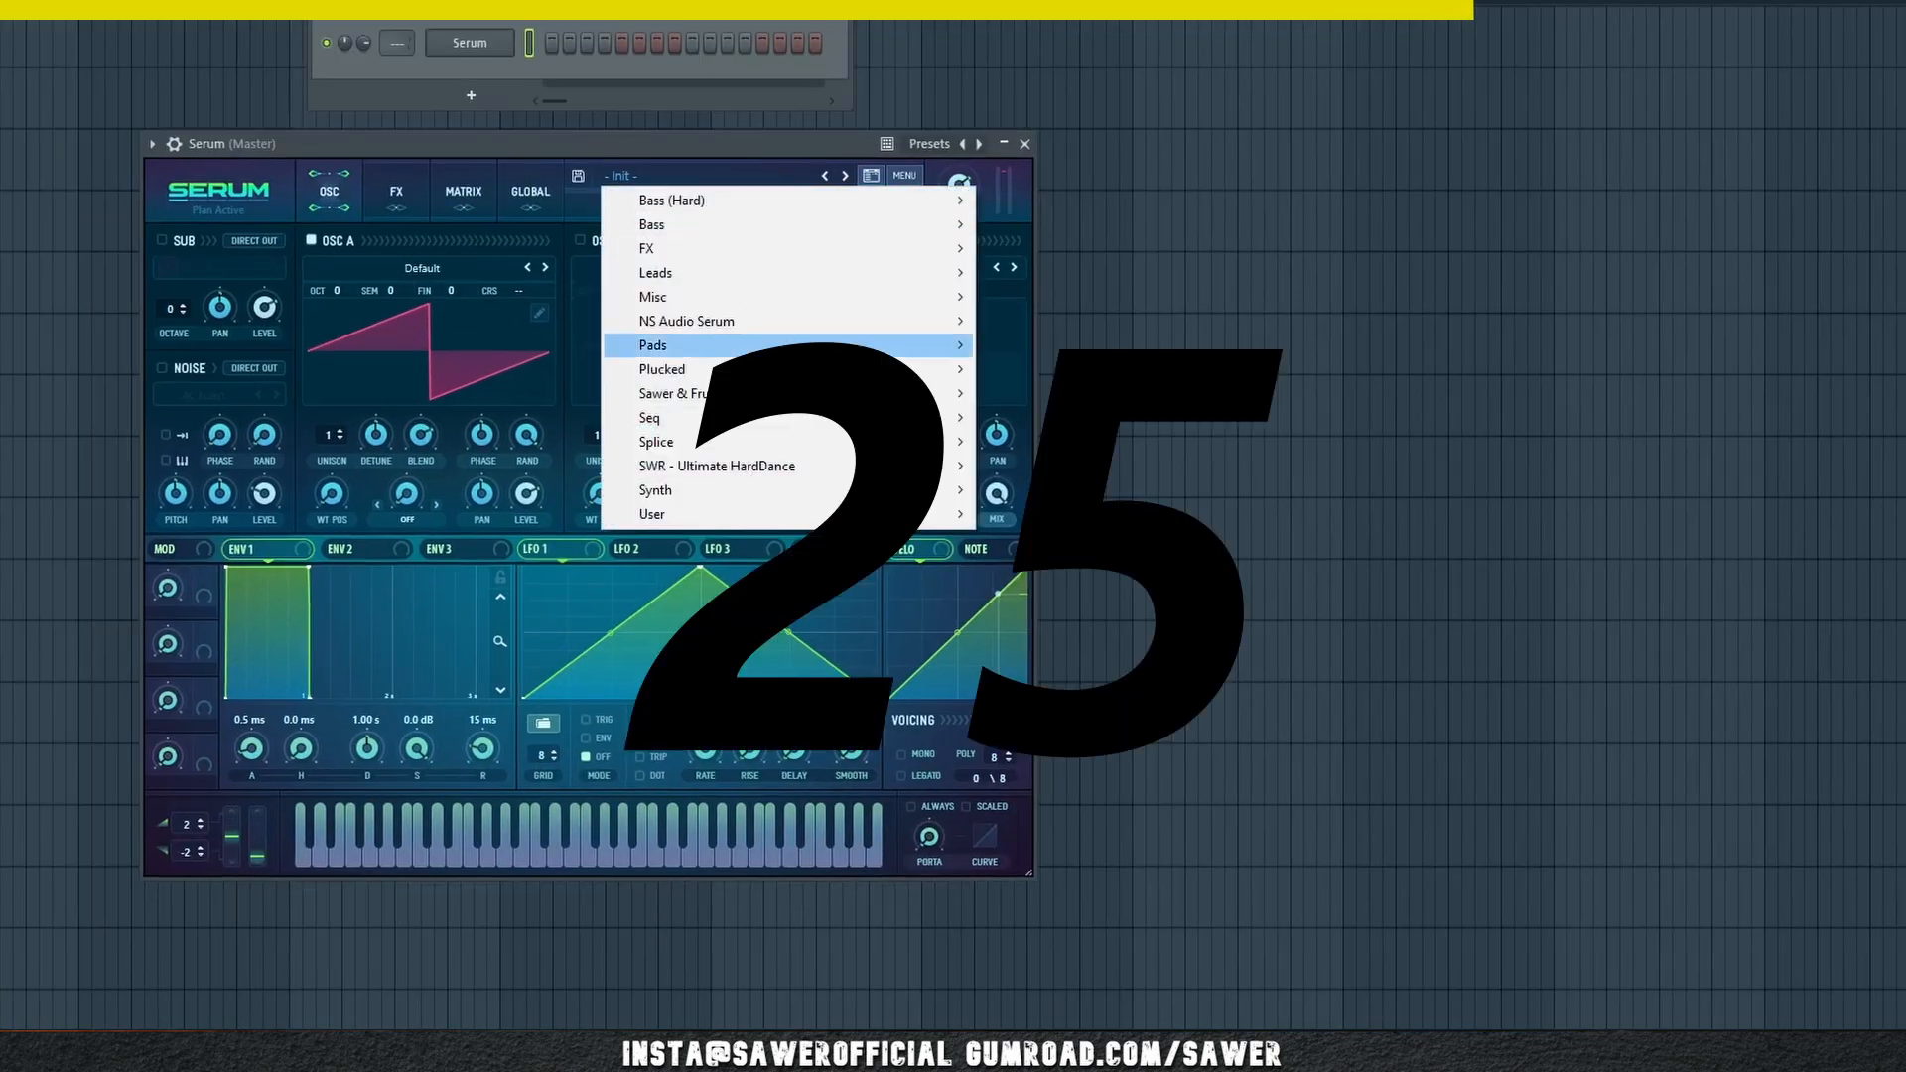
{"action": "mouse_move", "coordinate": [791, 397]}
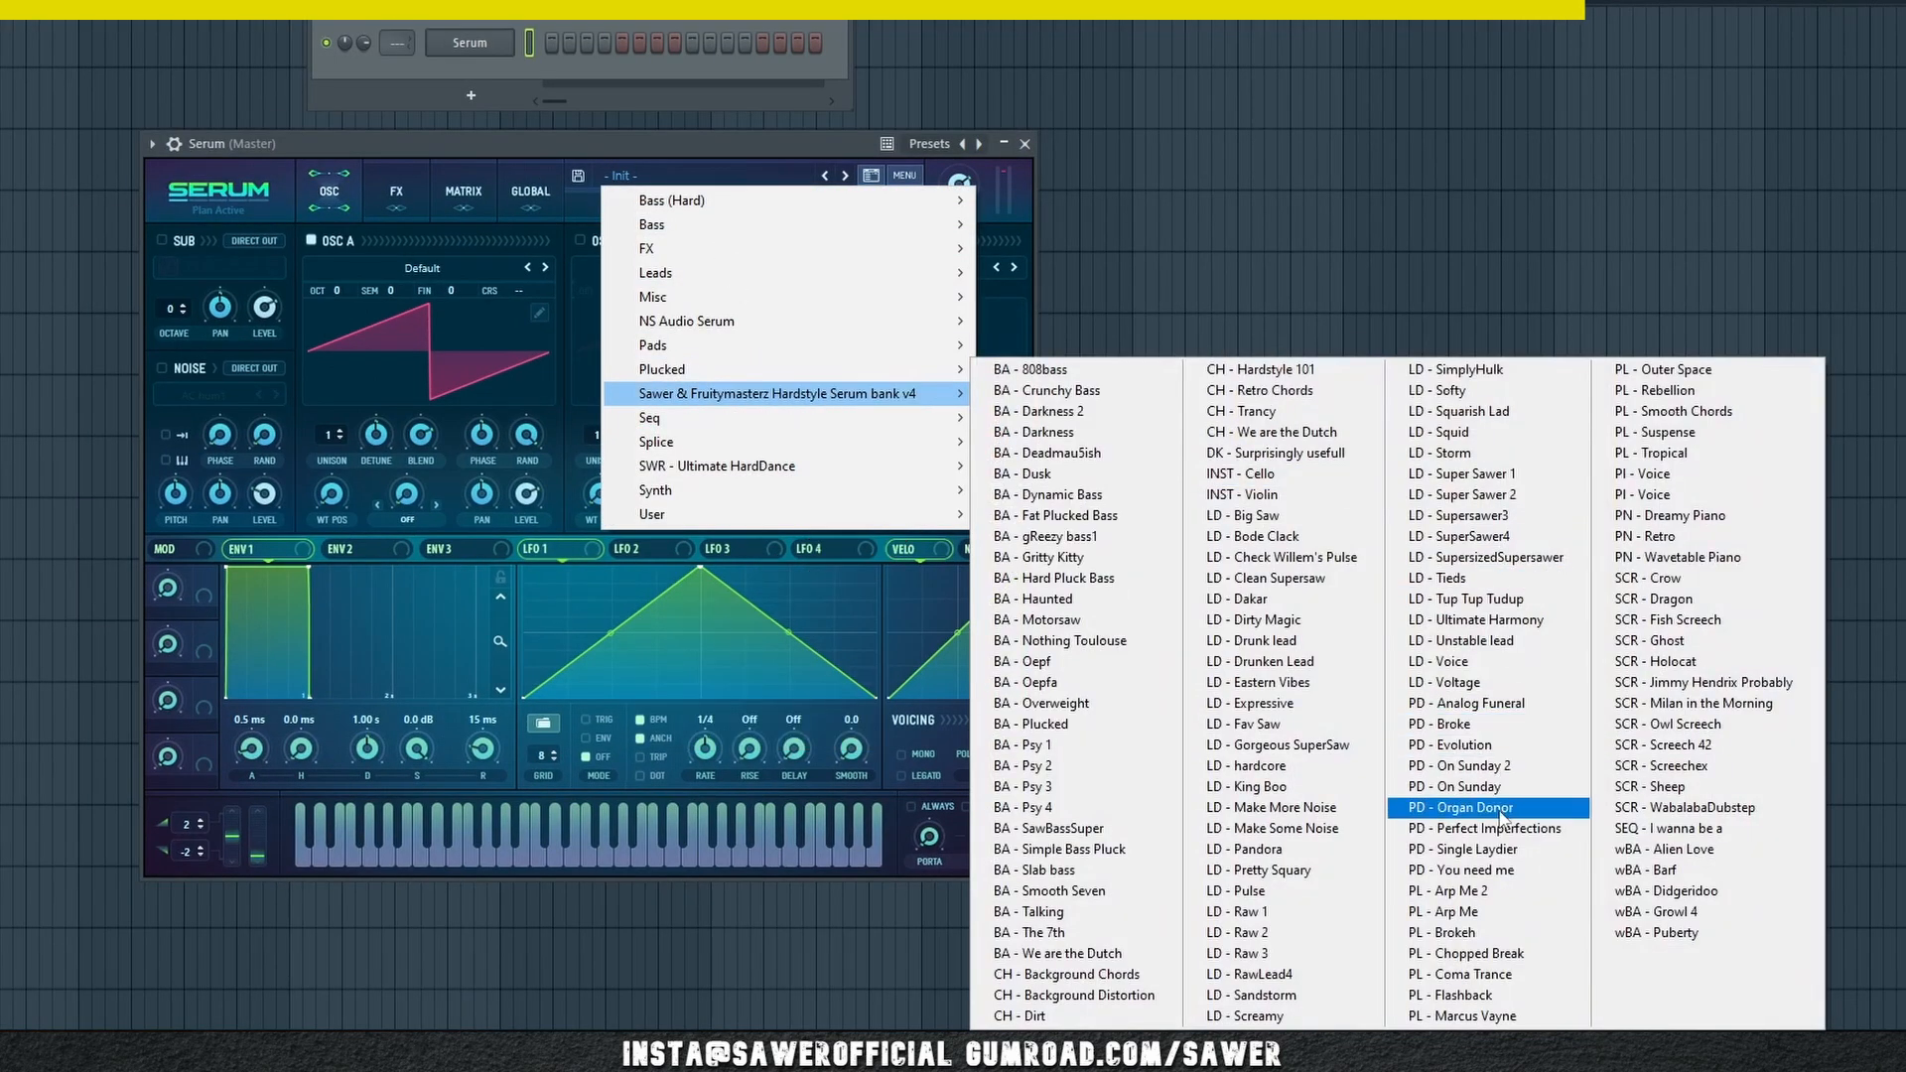
{"action": "left_click", "coordinate": [1308, 872]}
{"action": "left_click", "coordinate": [827, 173]}
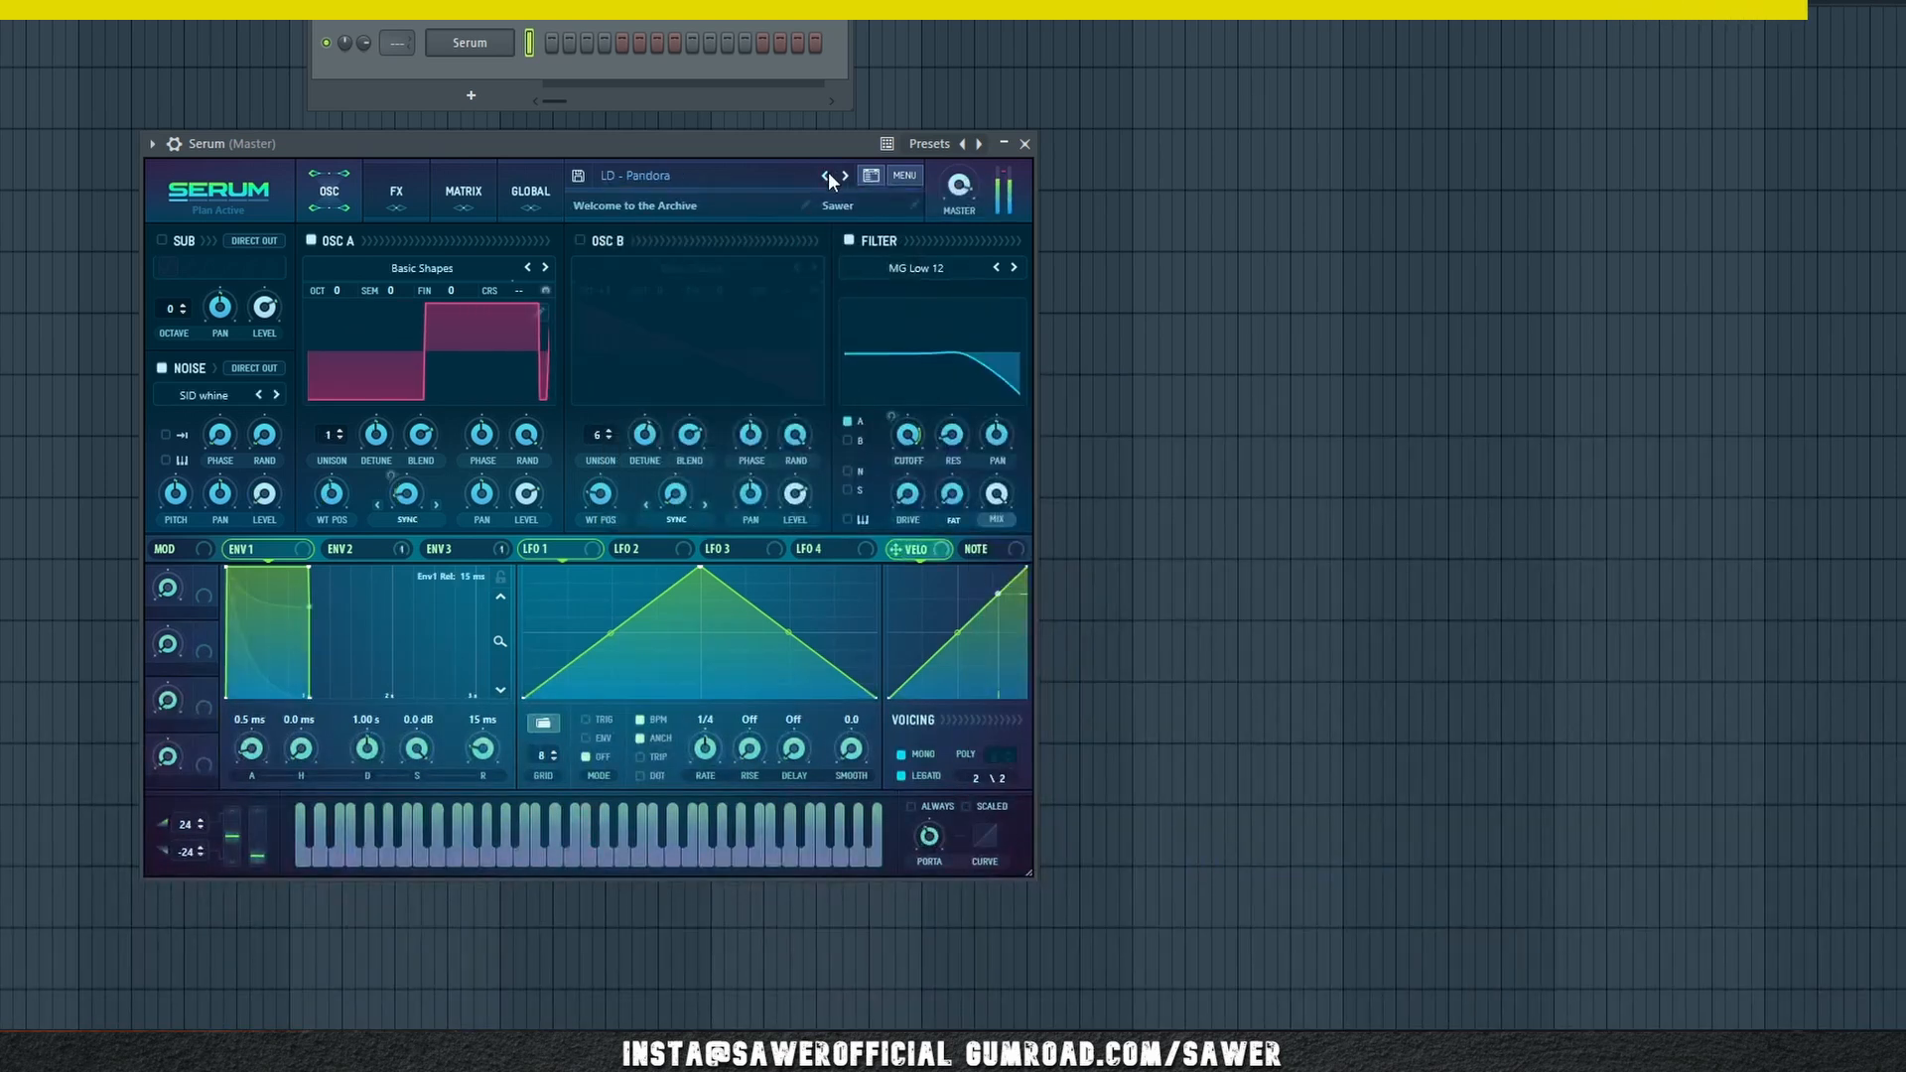
{"action": "left_click", "coordinate": [828, 170]}
{"action": "left_click", "coordinate": [829, 175]}
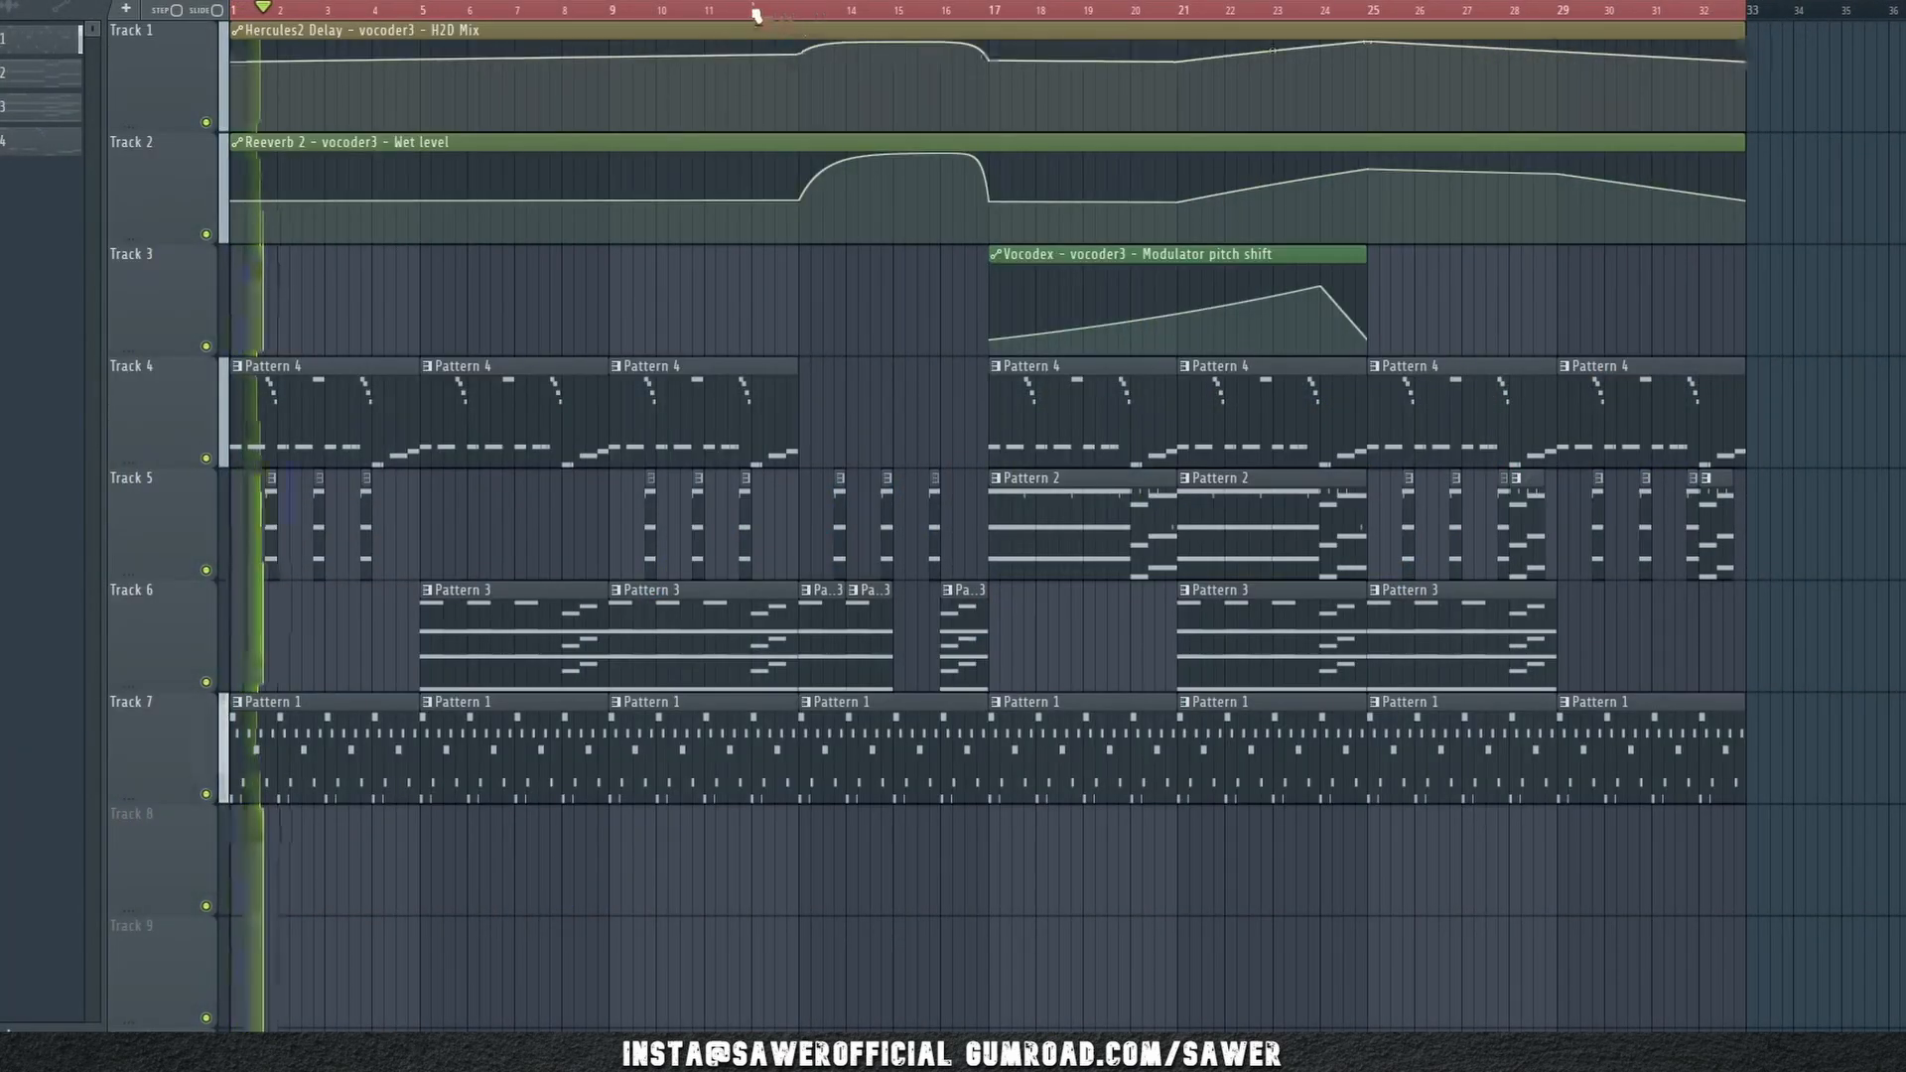
- Play the vocoder arrangement from bar 12, and look over the Epic Lunch Break section around bar 77 of the other song
{"action": "left_click", "coordinate": [757, 14]}
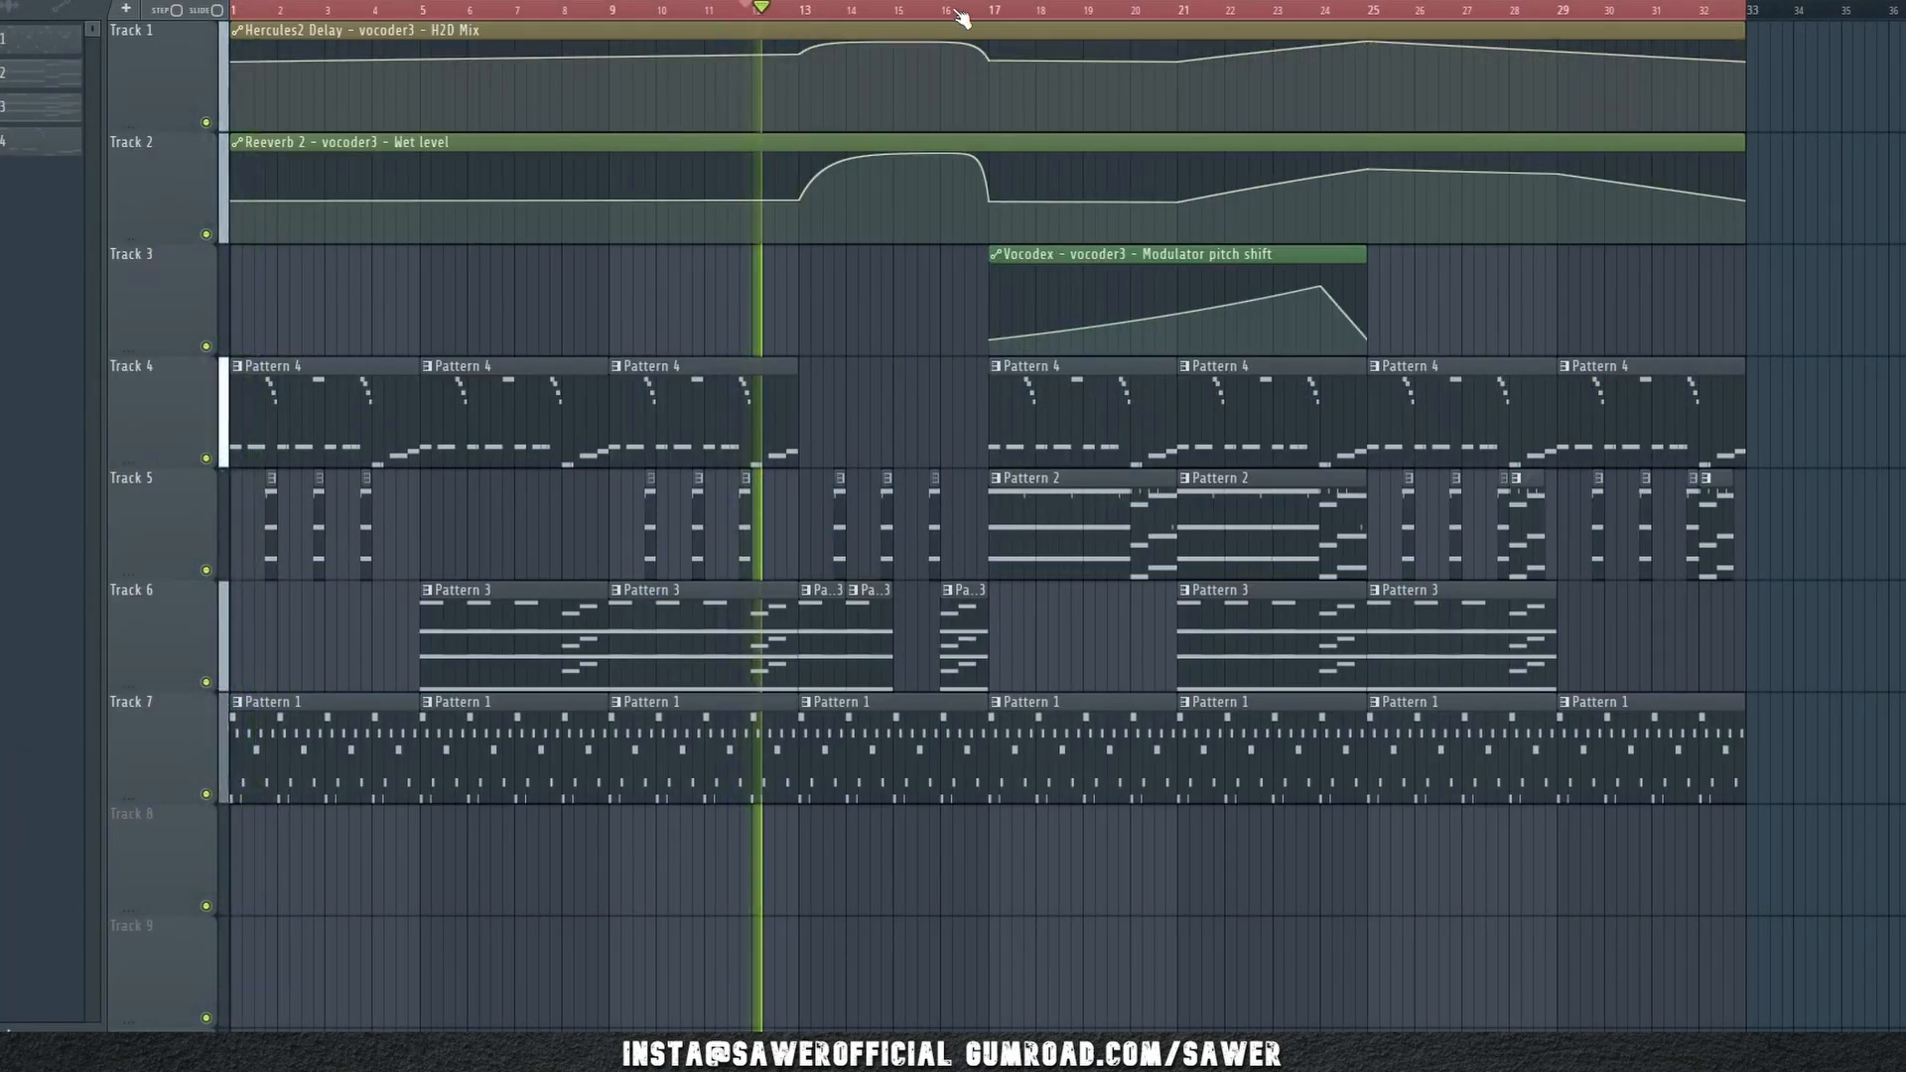
{"action": "scroll", "coordinate": [959, 12], "scroll_direction": "up", "scroll_amount": 2}
{"action": "left_click", "coordinate": [486, 10]}
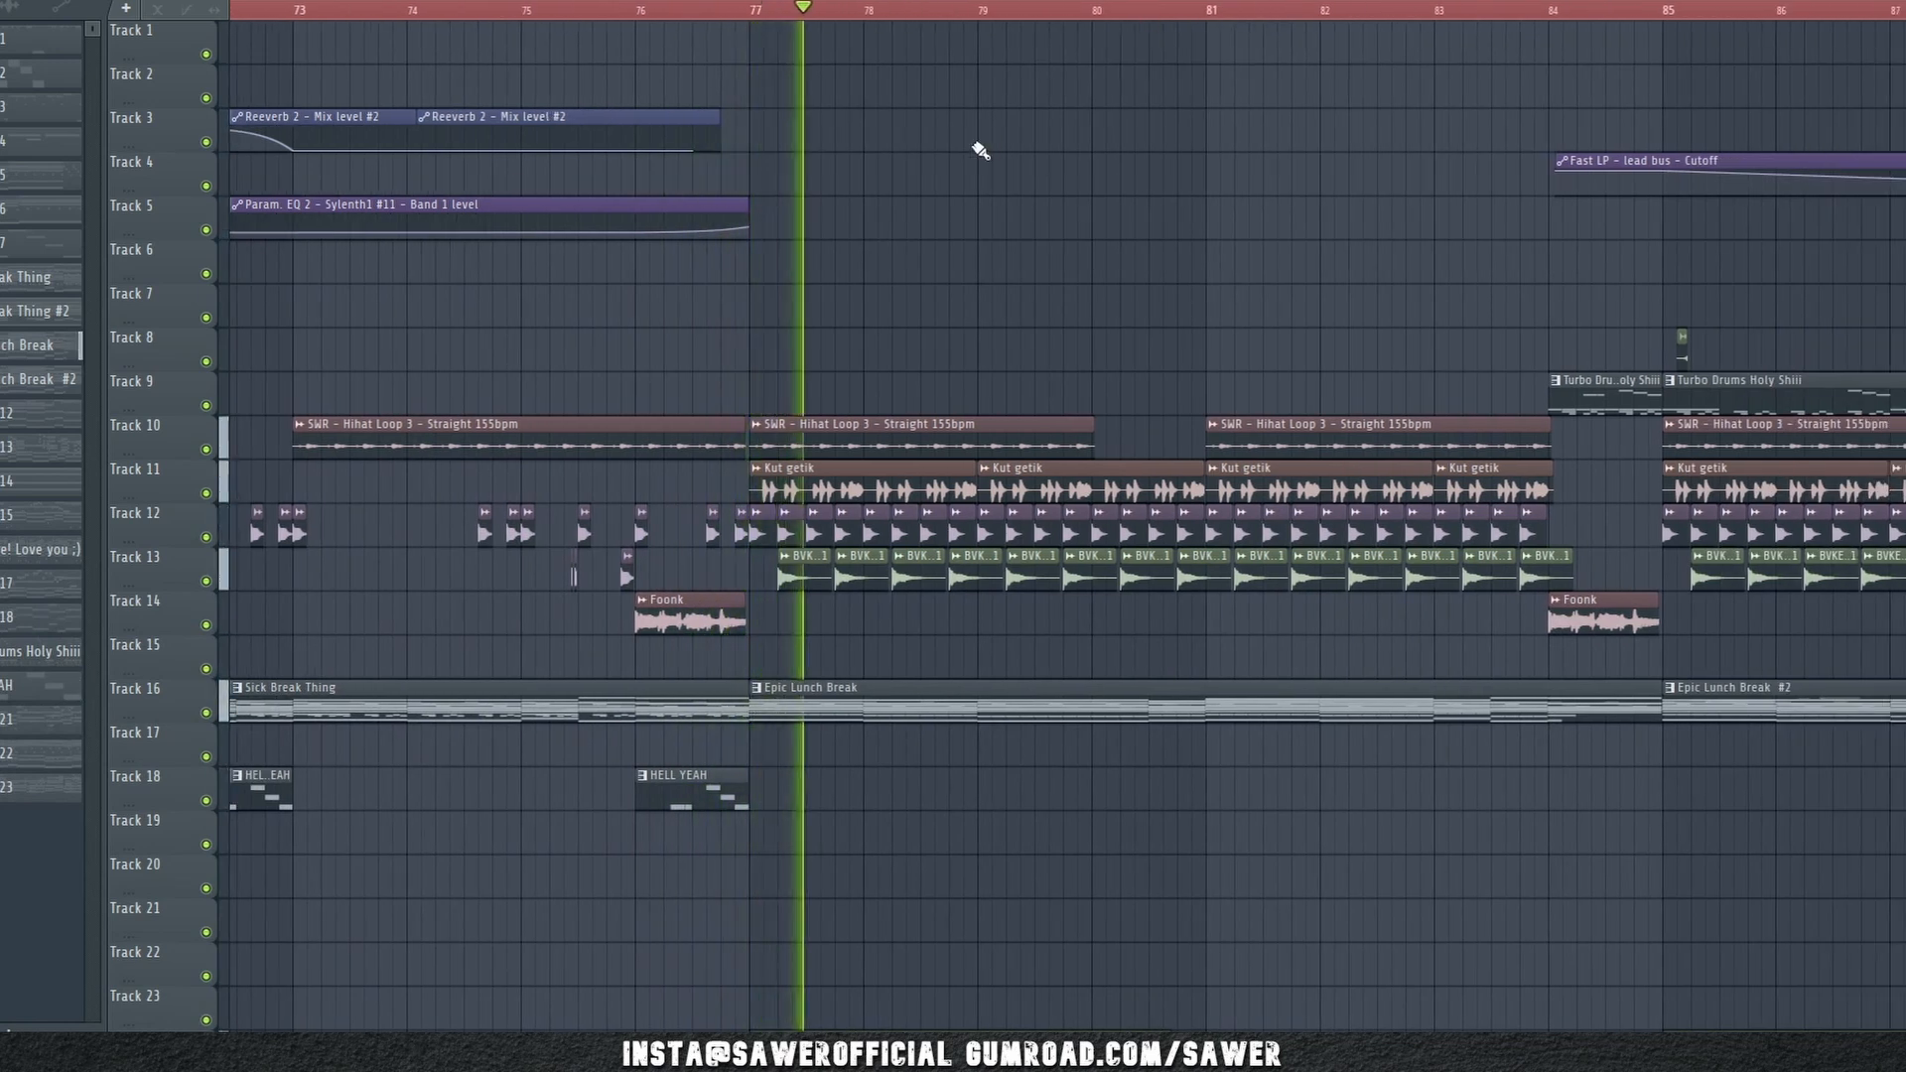
{"action": "scroll", "coordinate": [977, 157], "scroll_direction": "down", "scroll_amount": 3}
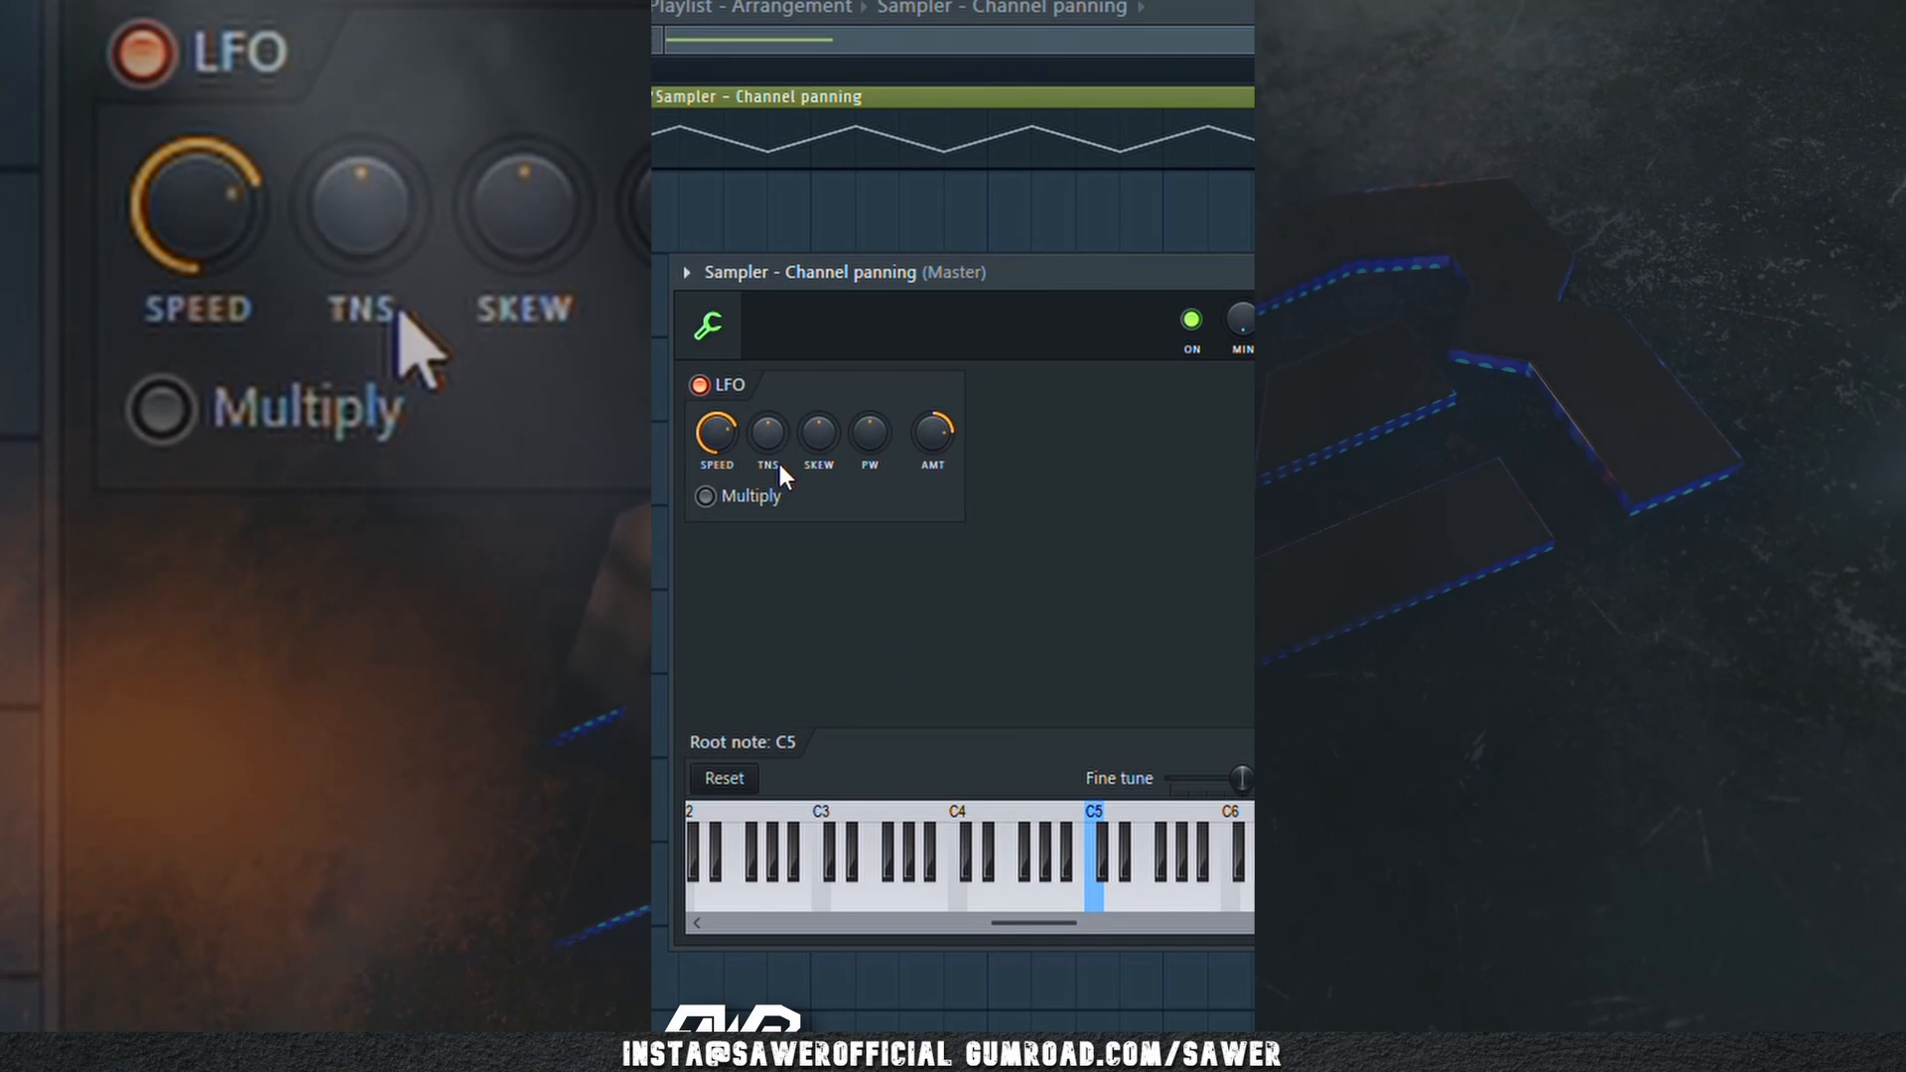
- Shape the LFO of the Sampler channel panning automation by raising its tension and adjusting its amount and speed
{"action": "left_click_drag", "start_coordinate": [767, 433], "coordinate": [715, 421]}
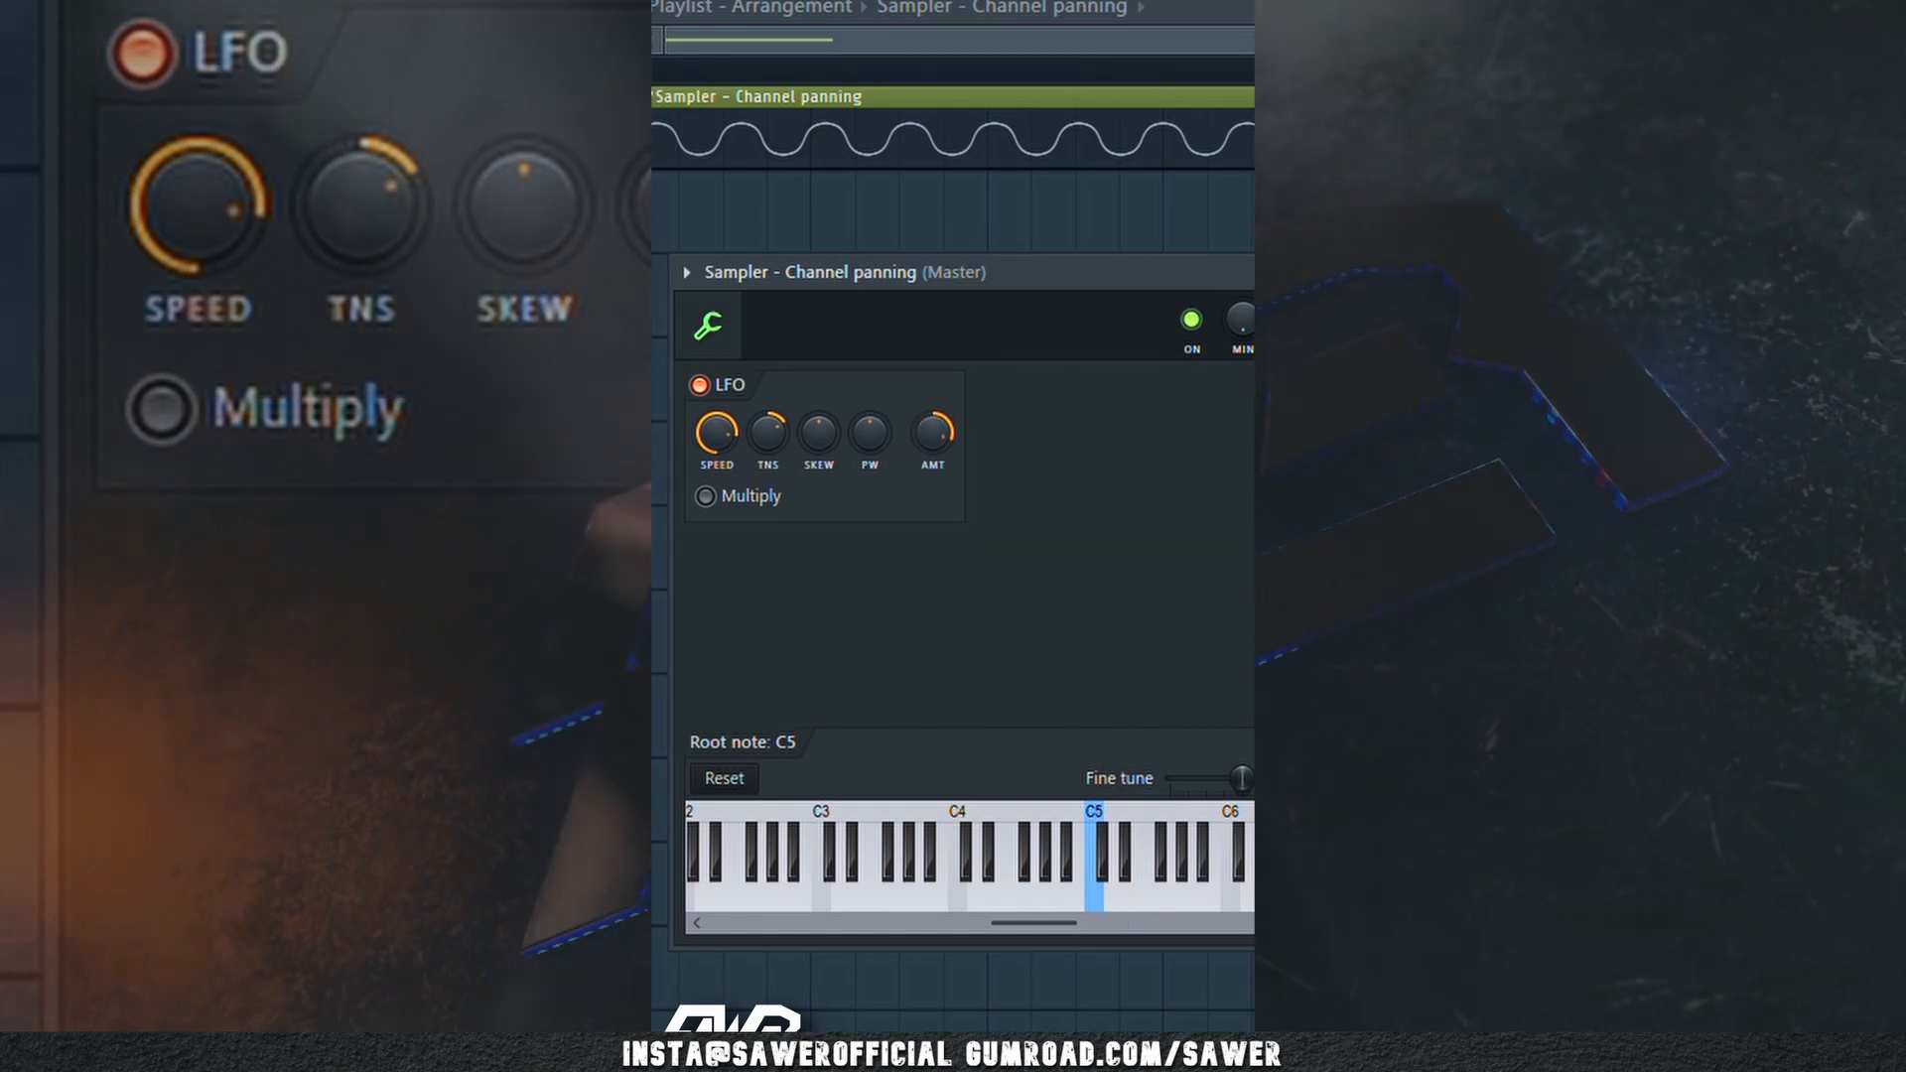
{"action": "mouse_move", "coordinate": [933, 431]}
{"action": "left_mouse_down"}
{"action": "mouse_move", "coordinate": [933, 397]}
{"action": "mouse_move", "coordinate": [937, 427]}
{"action": "left_mouse_up"}
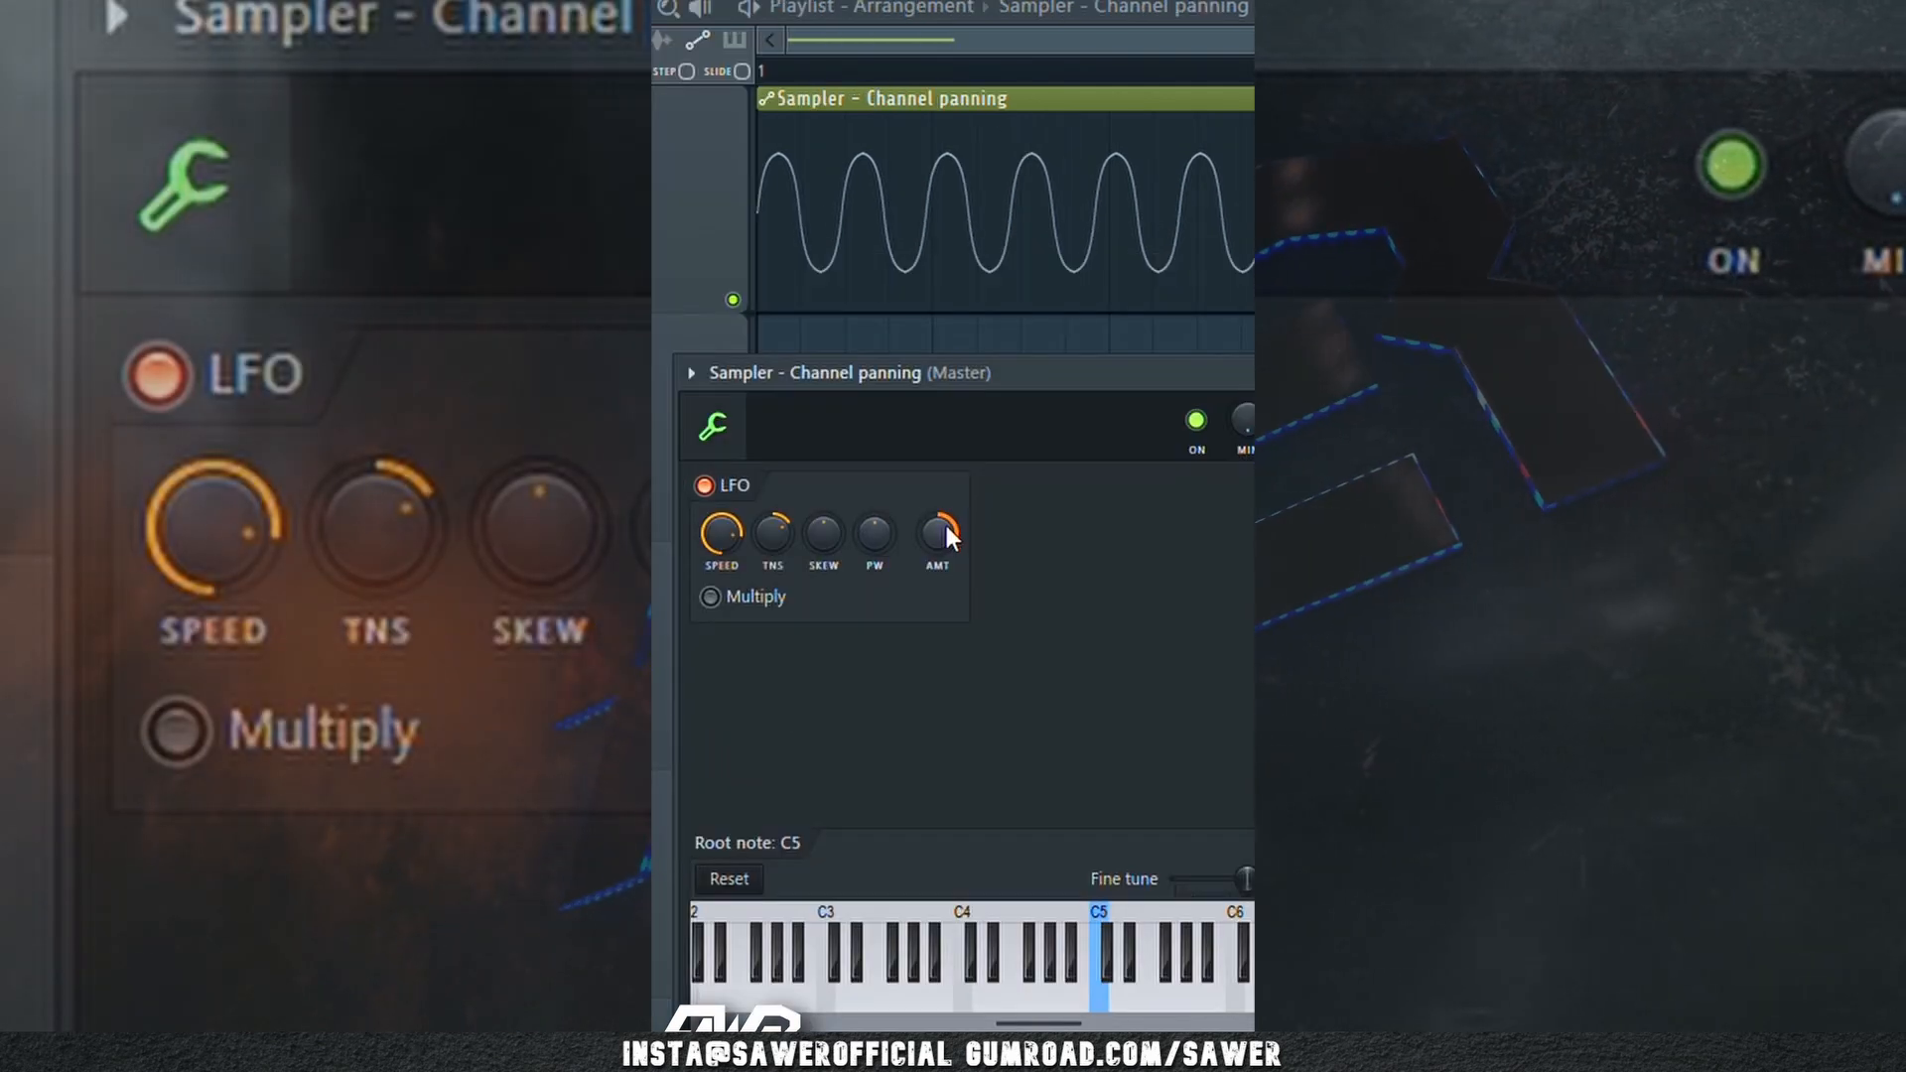
{"action": "mouse_move", "coordinate": [945, 526]}
{"action": "left_mouse_down"}
{"action": "mouse_move", "coordinate": [945, 554]}
{"action": "mouse_move", "coordinate": [944, 510]}
{"action": "mouse_move", "coordinate": [945, 540]}
{"action": "left_mouse_up"}
{"action": "left_click_drag", "start_coordinate": [724, 518], "coordinate": [773, 537]}
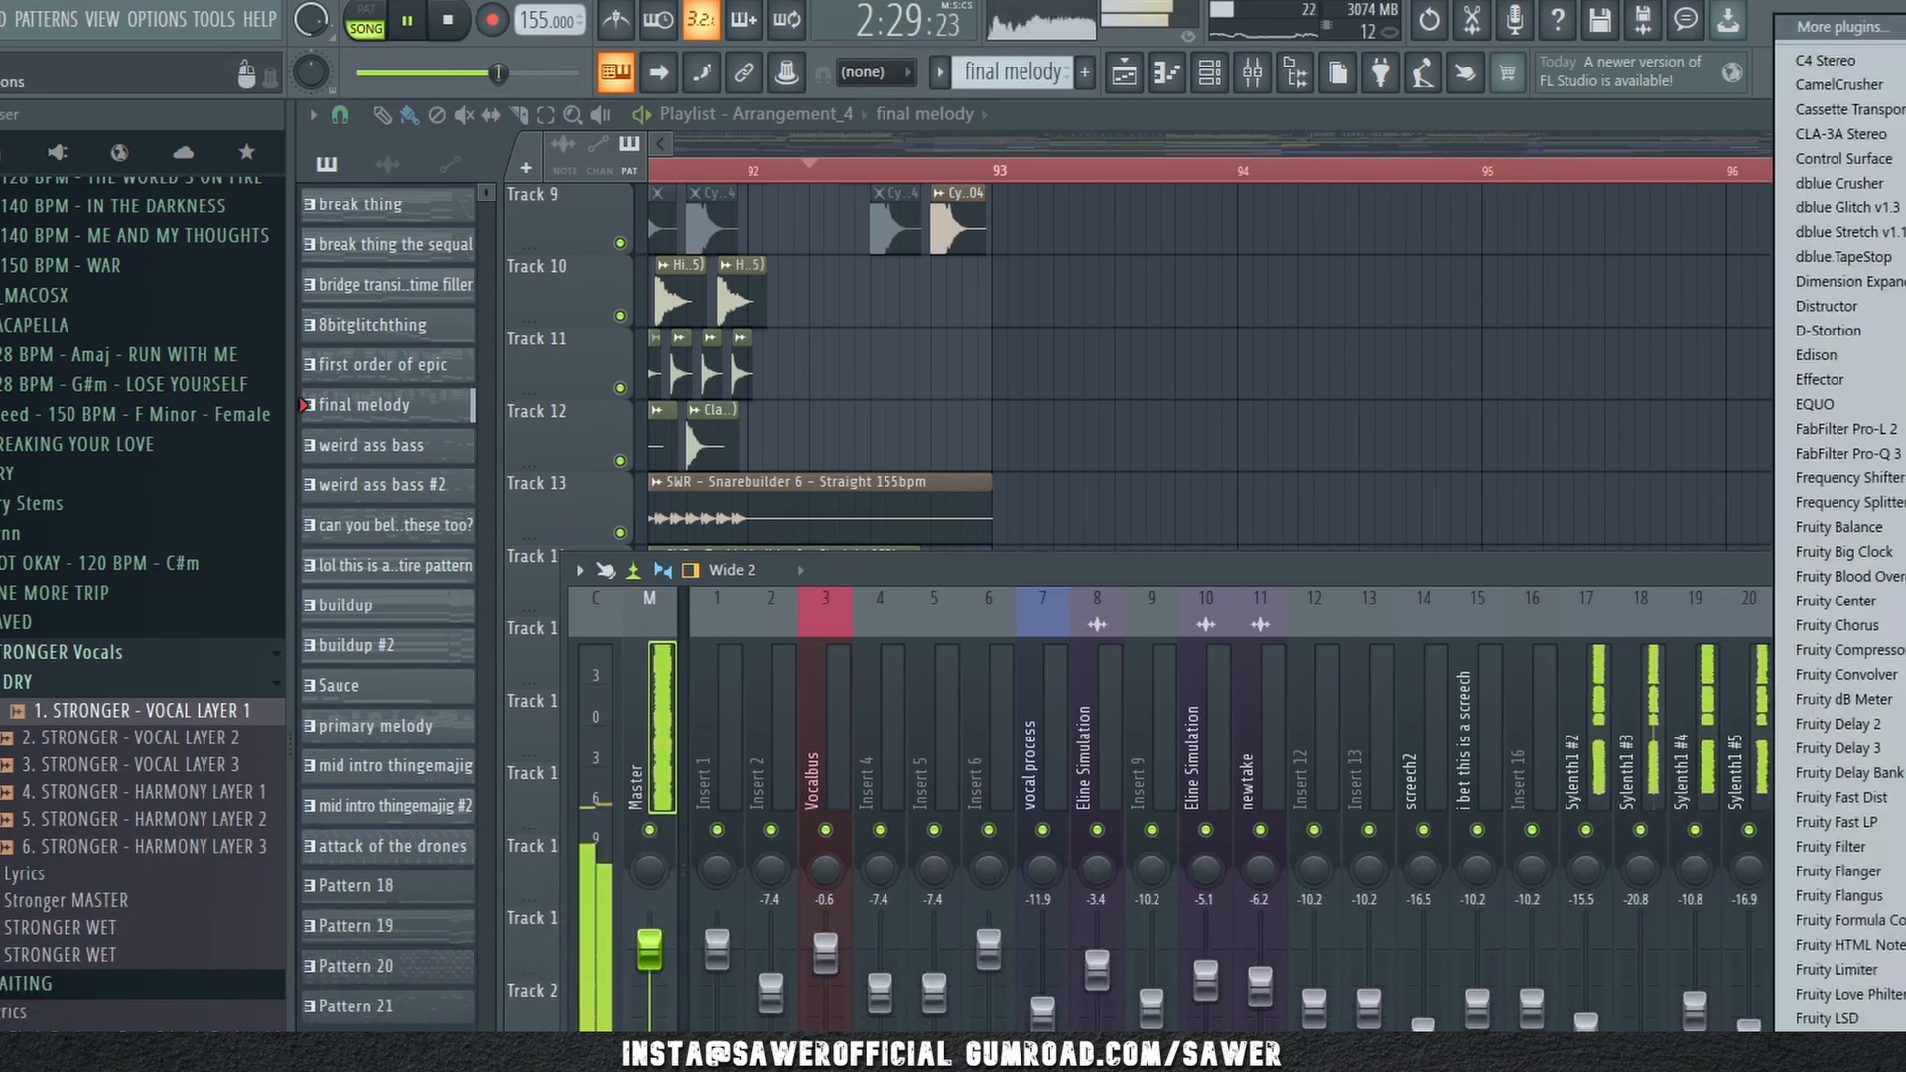
- Add Fruity parametric EQ 2 to the Master track, try a boost on band 3 around 221 Hz and reset the band
{"action": "left_click", "coordinate": [1861, 1067]}
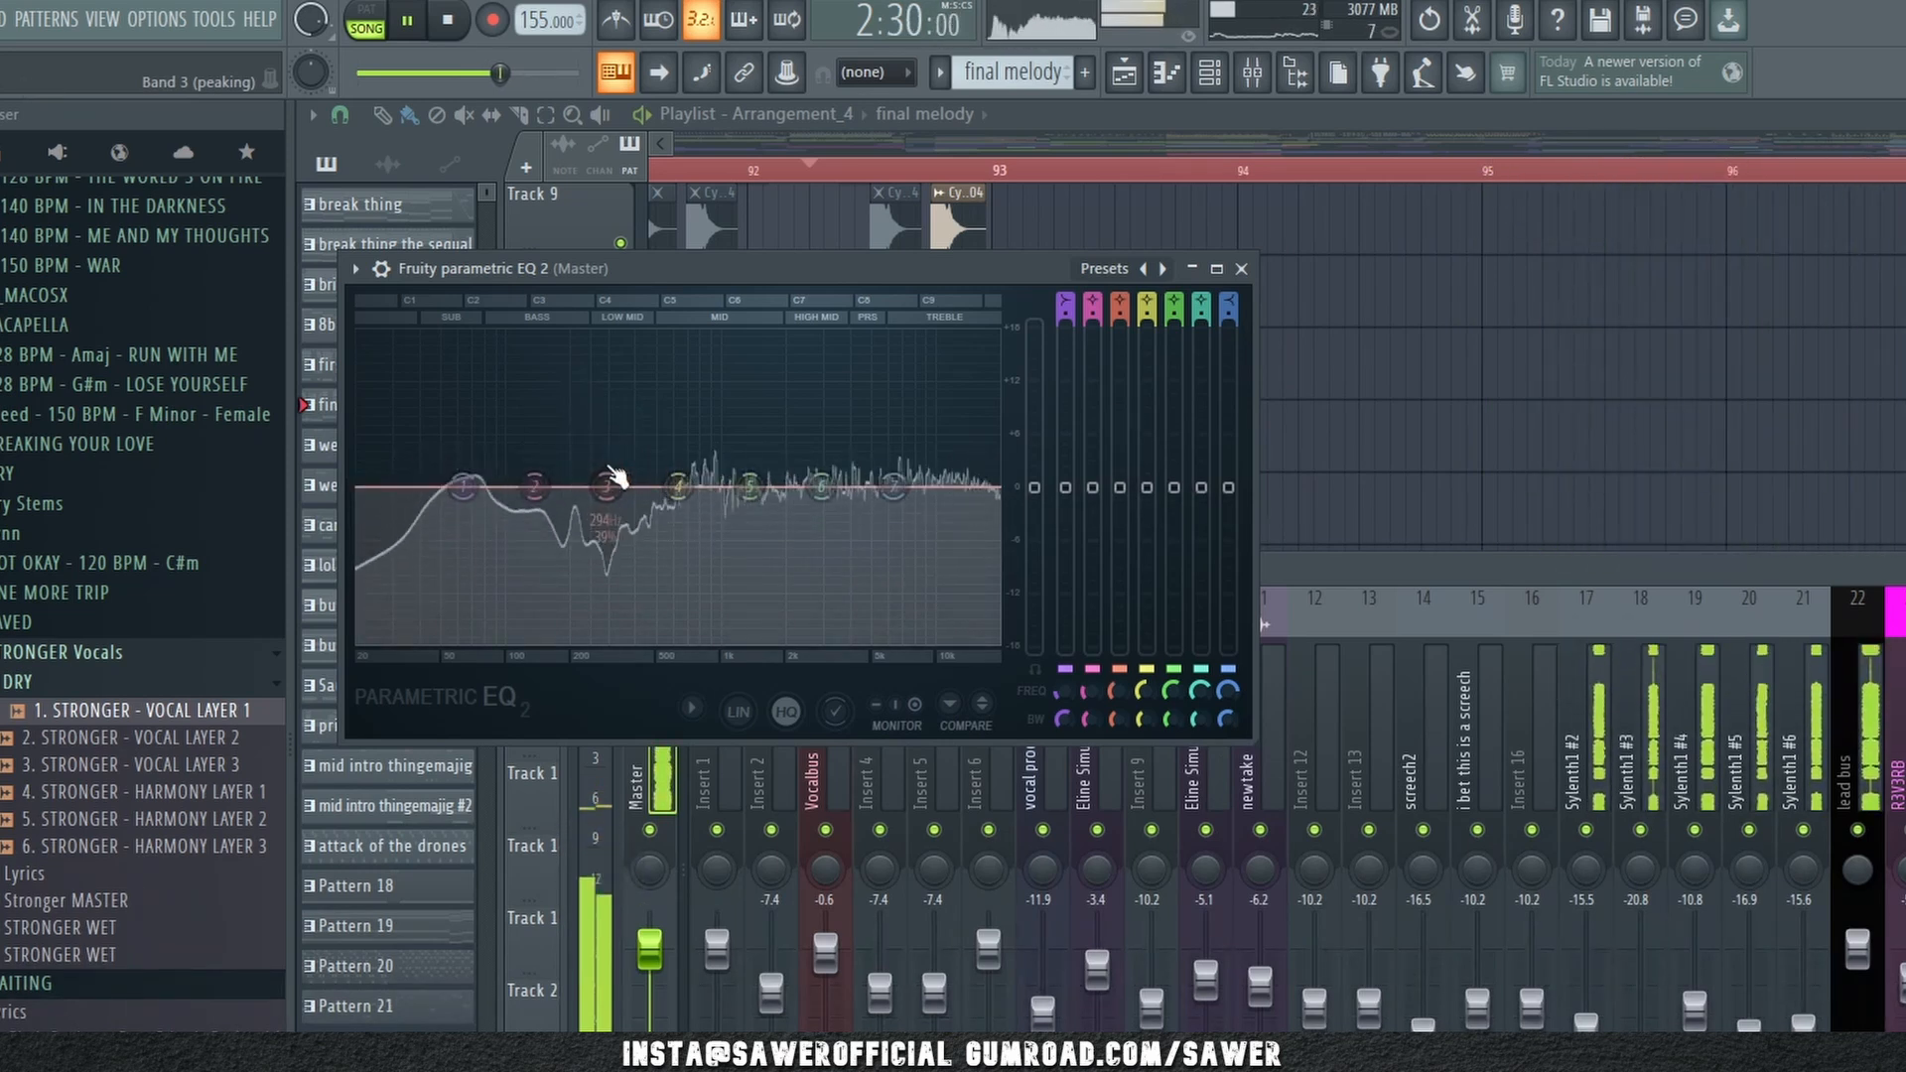
{"action": "left_click", "coordinate": [1239, 269]}
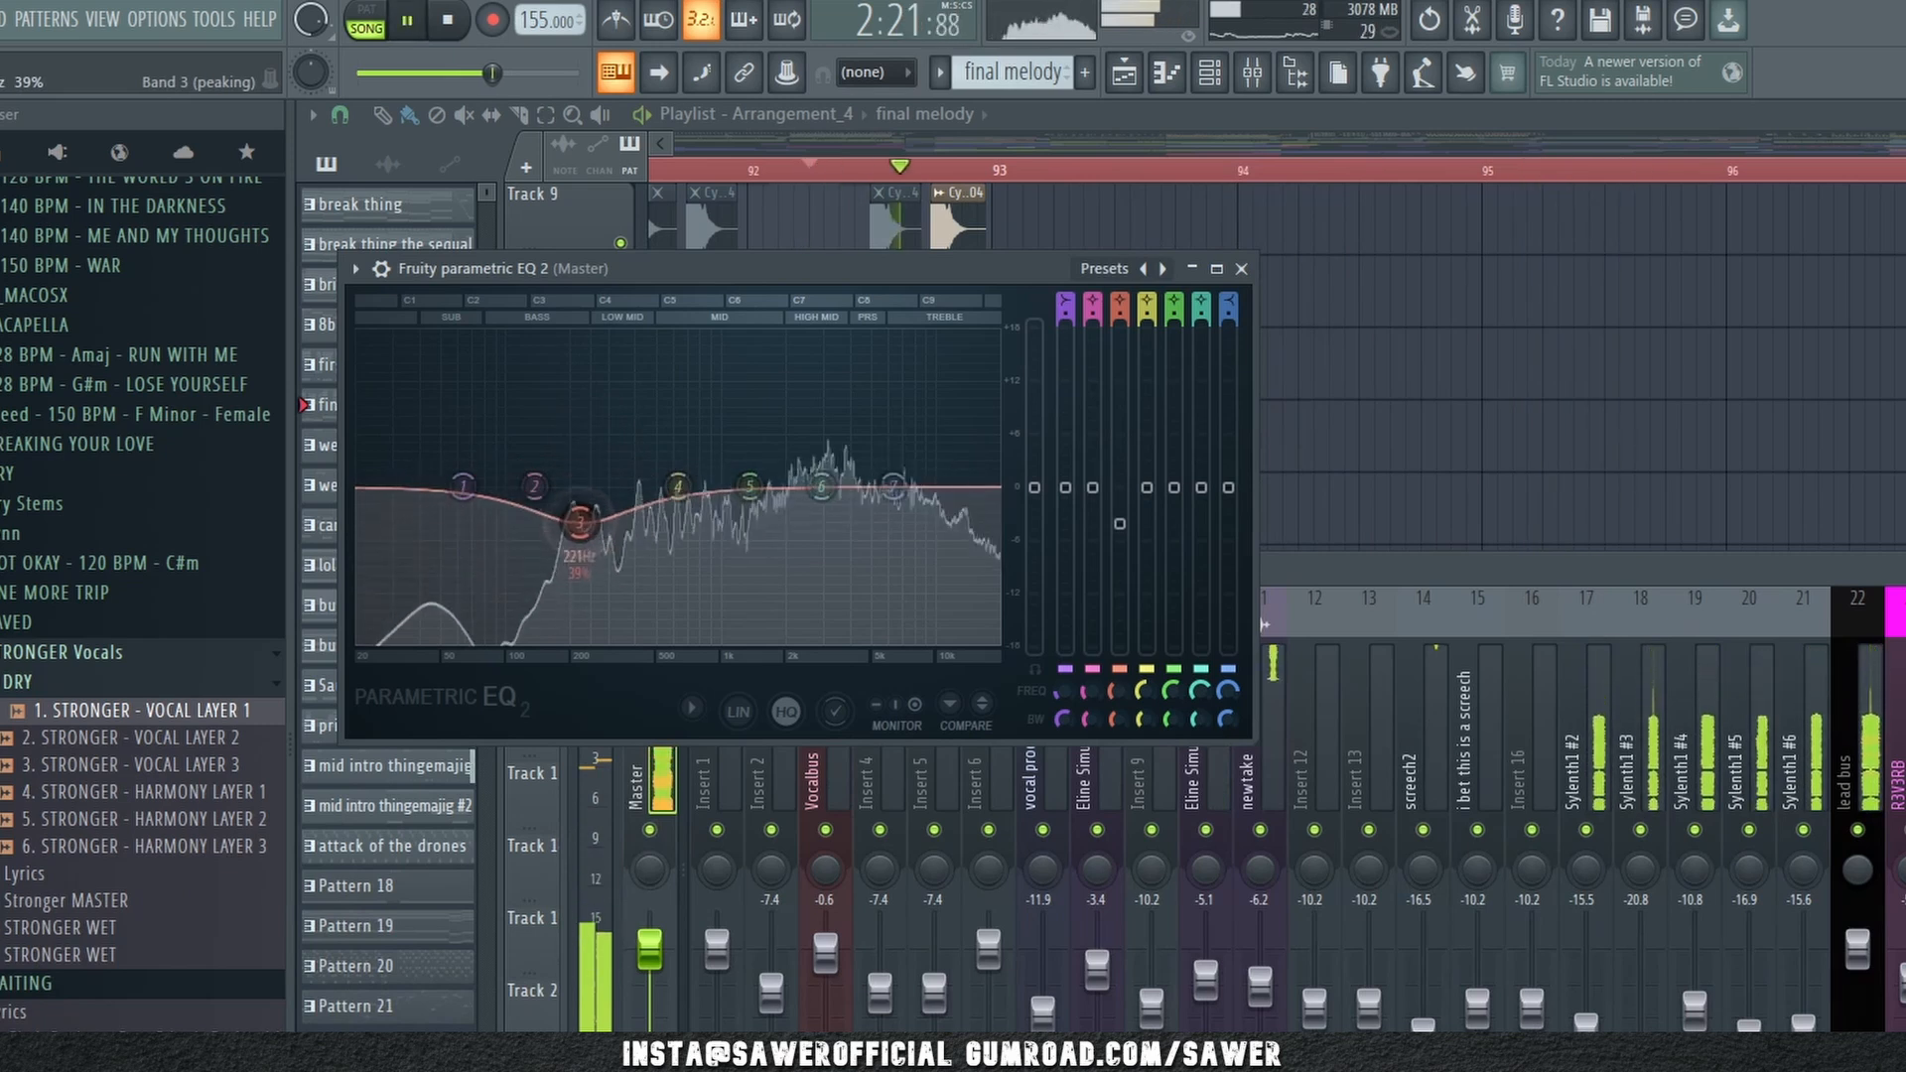
{"action": "left_click_drag", "start_coordinate": [578, 519], "coordinate": [581, 410]}
{"action": "right_click", "coordinate": [580, 411]}
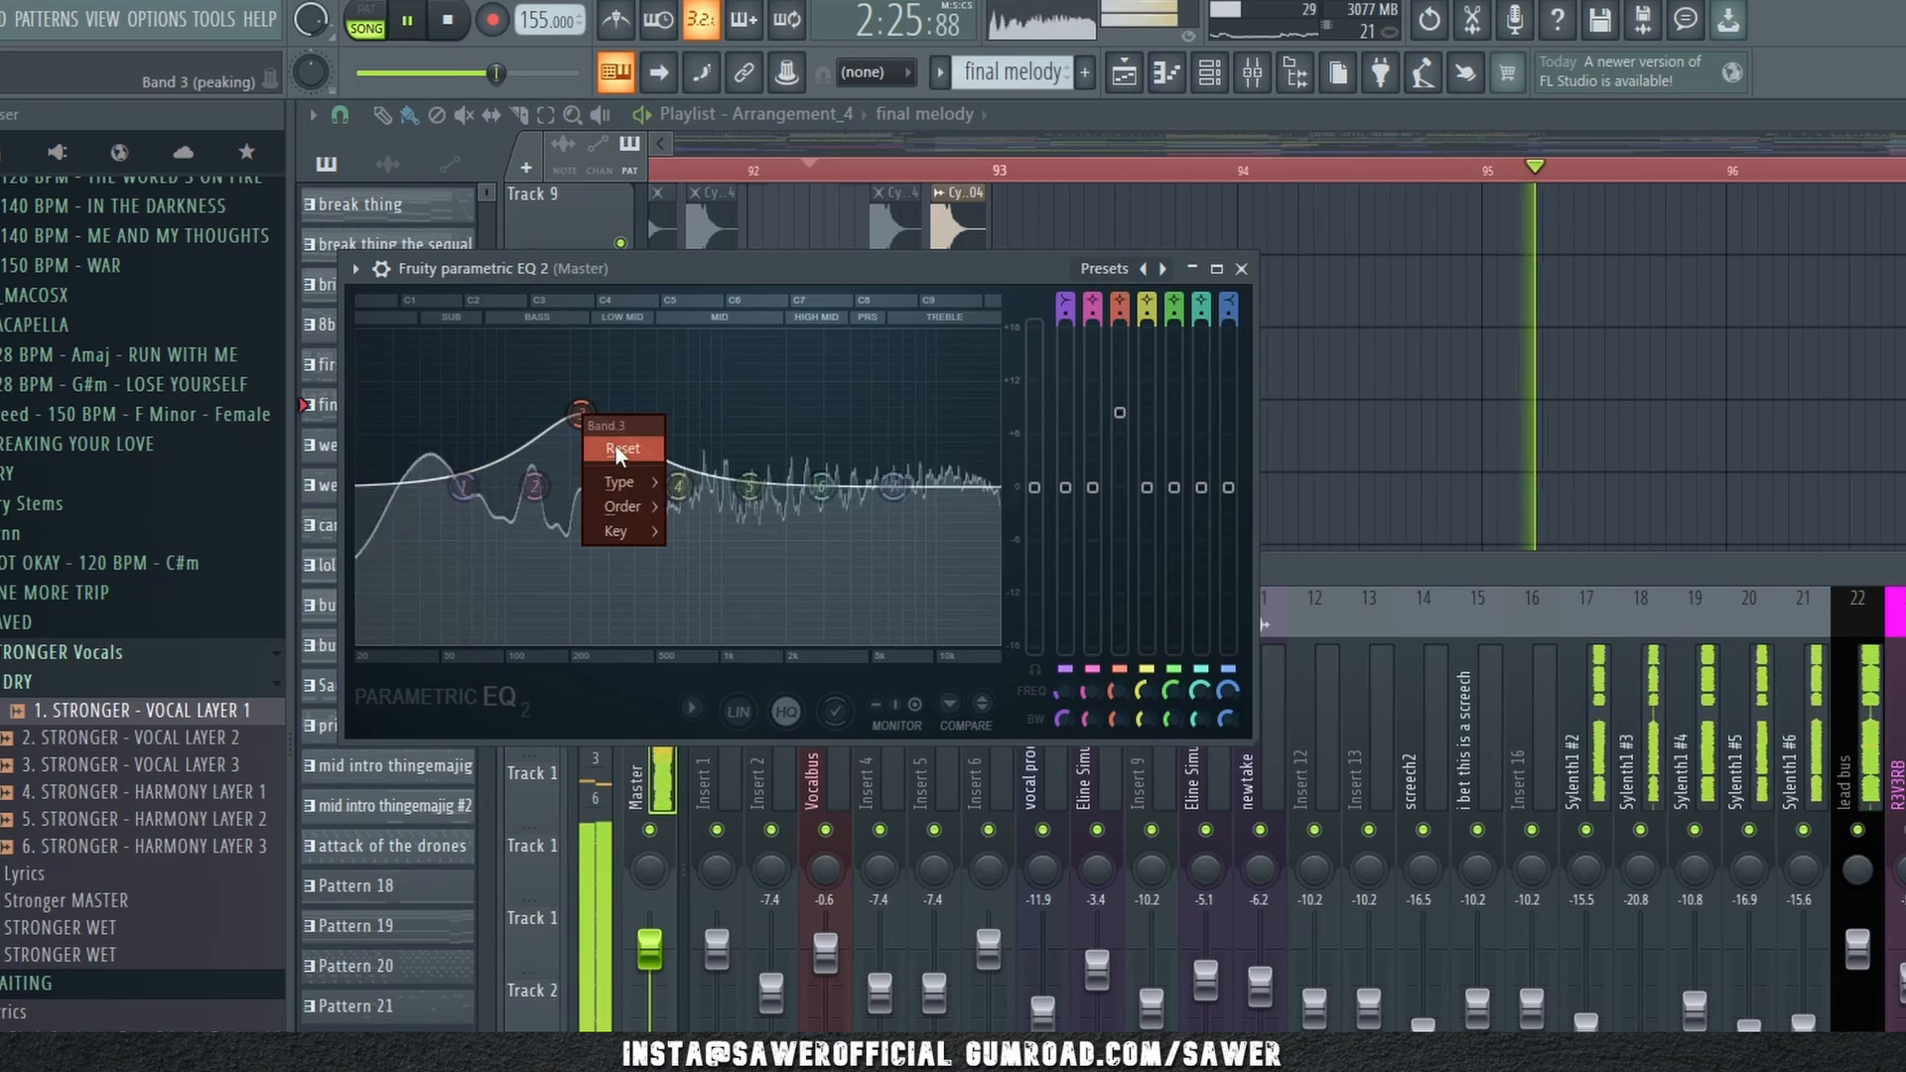
{"action": "left_click", "coordinate": [615, 448]}
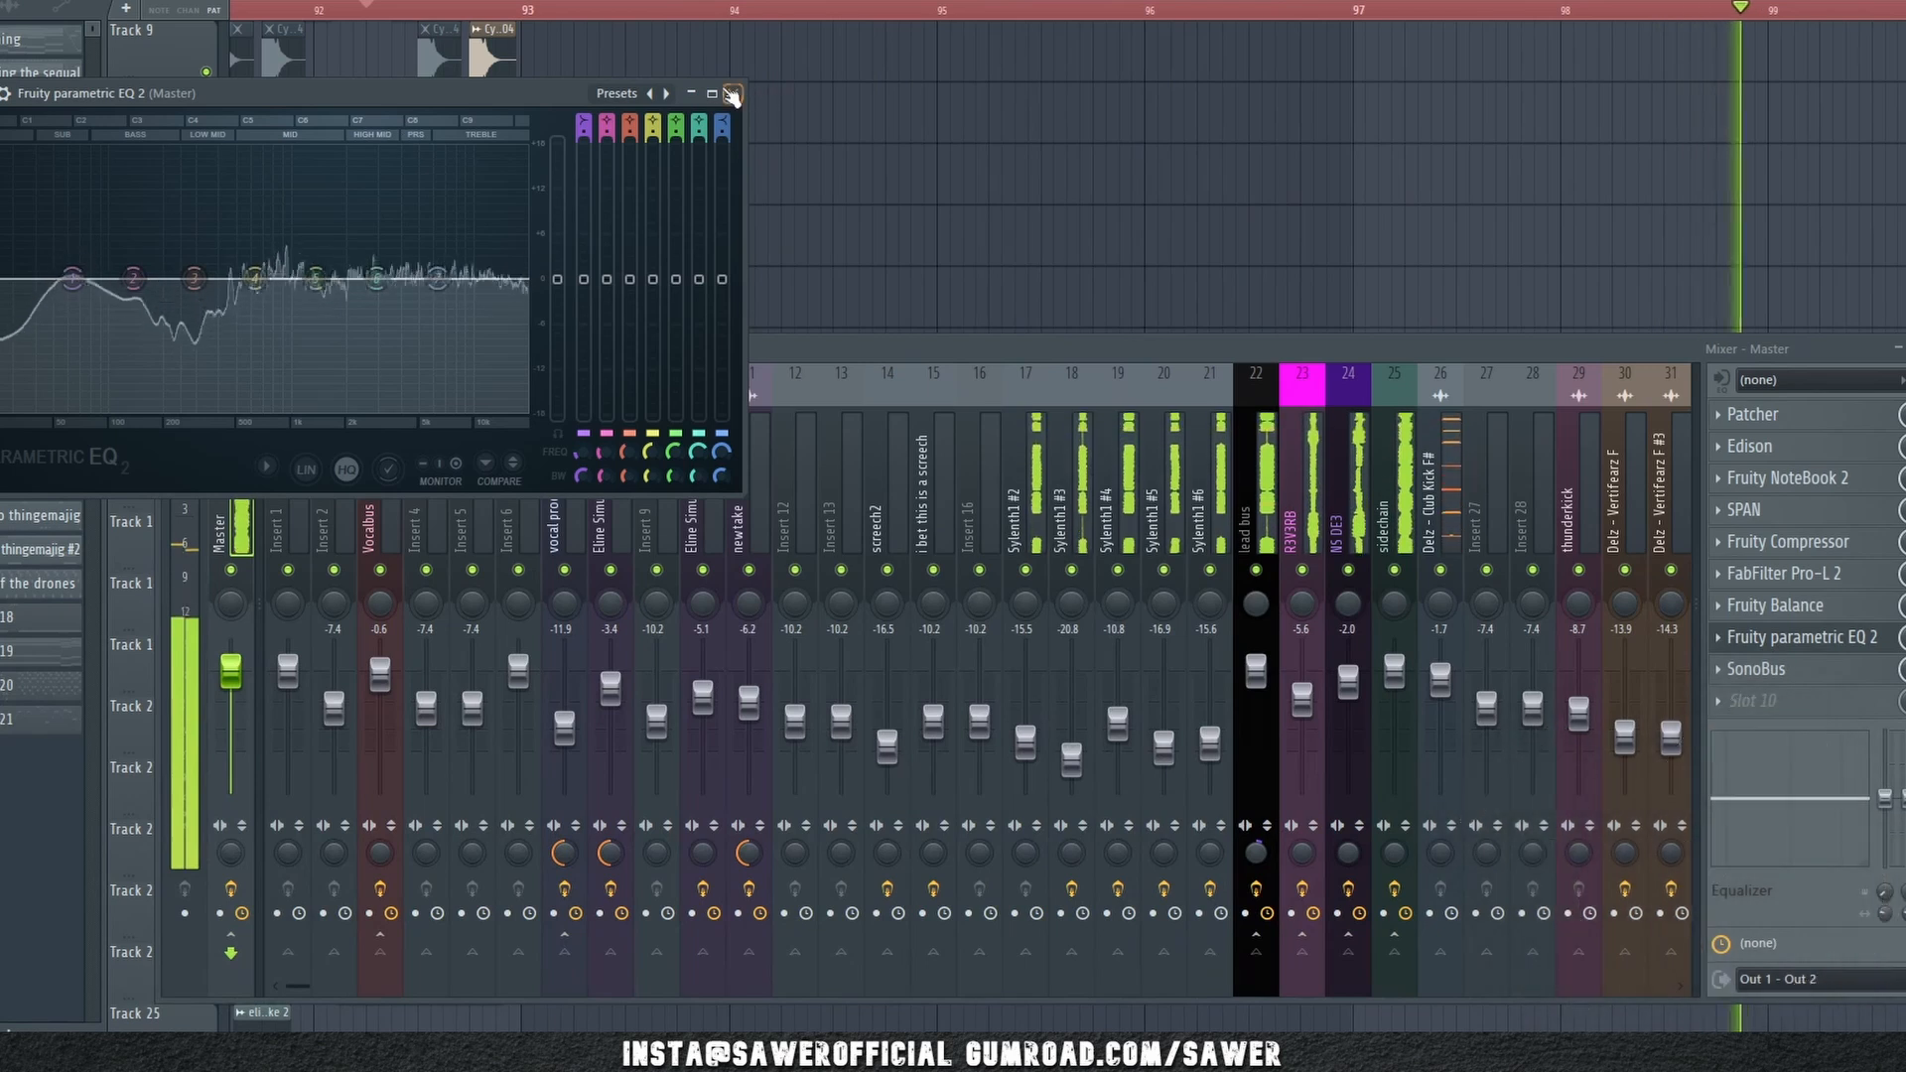
{"action": "left_click", "coordinate": [732, 95]}
- Inspect FabFilter Pro-Q 3 on the Eline Simulation track, and open TDR Nova on the newtake track
{"action": "left_click", "coordinate": [705, 490]}
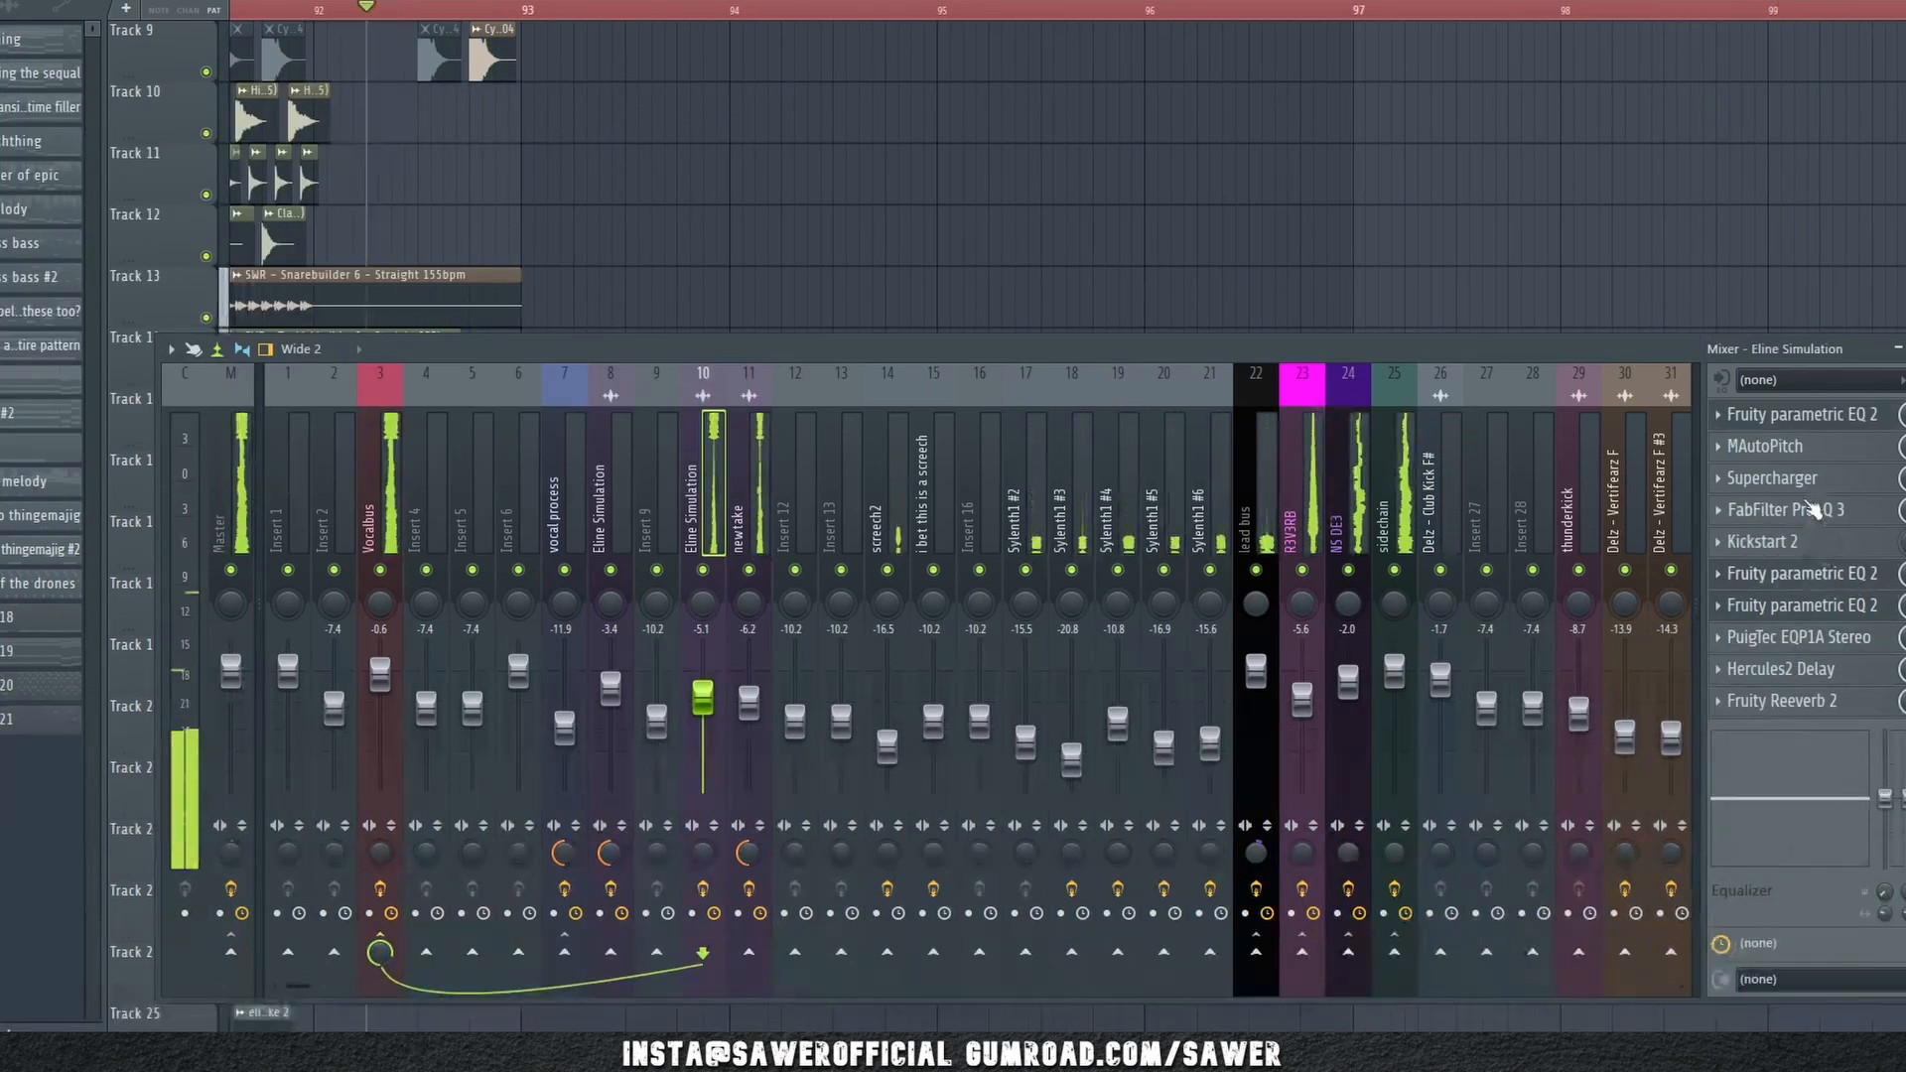
{"action": "left_click", "coordinate": [1781, 509]}
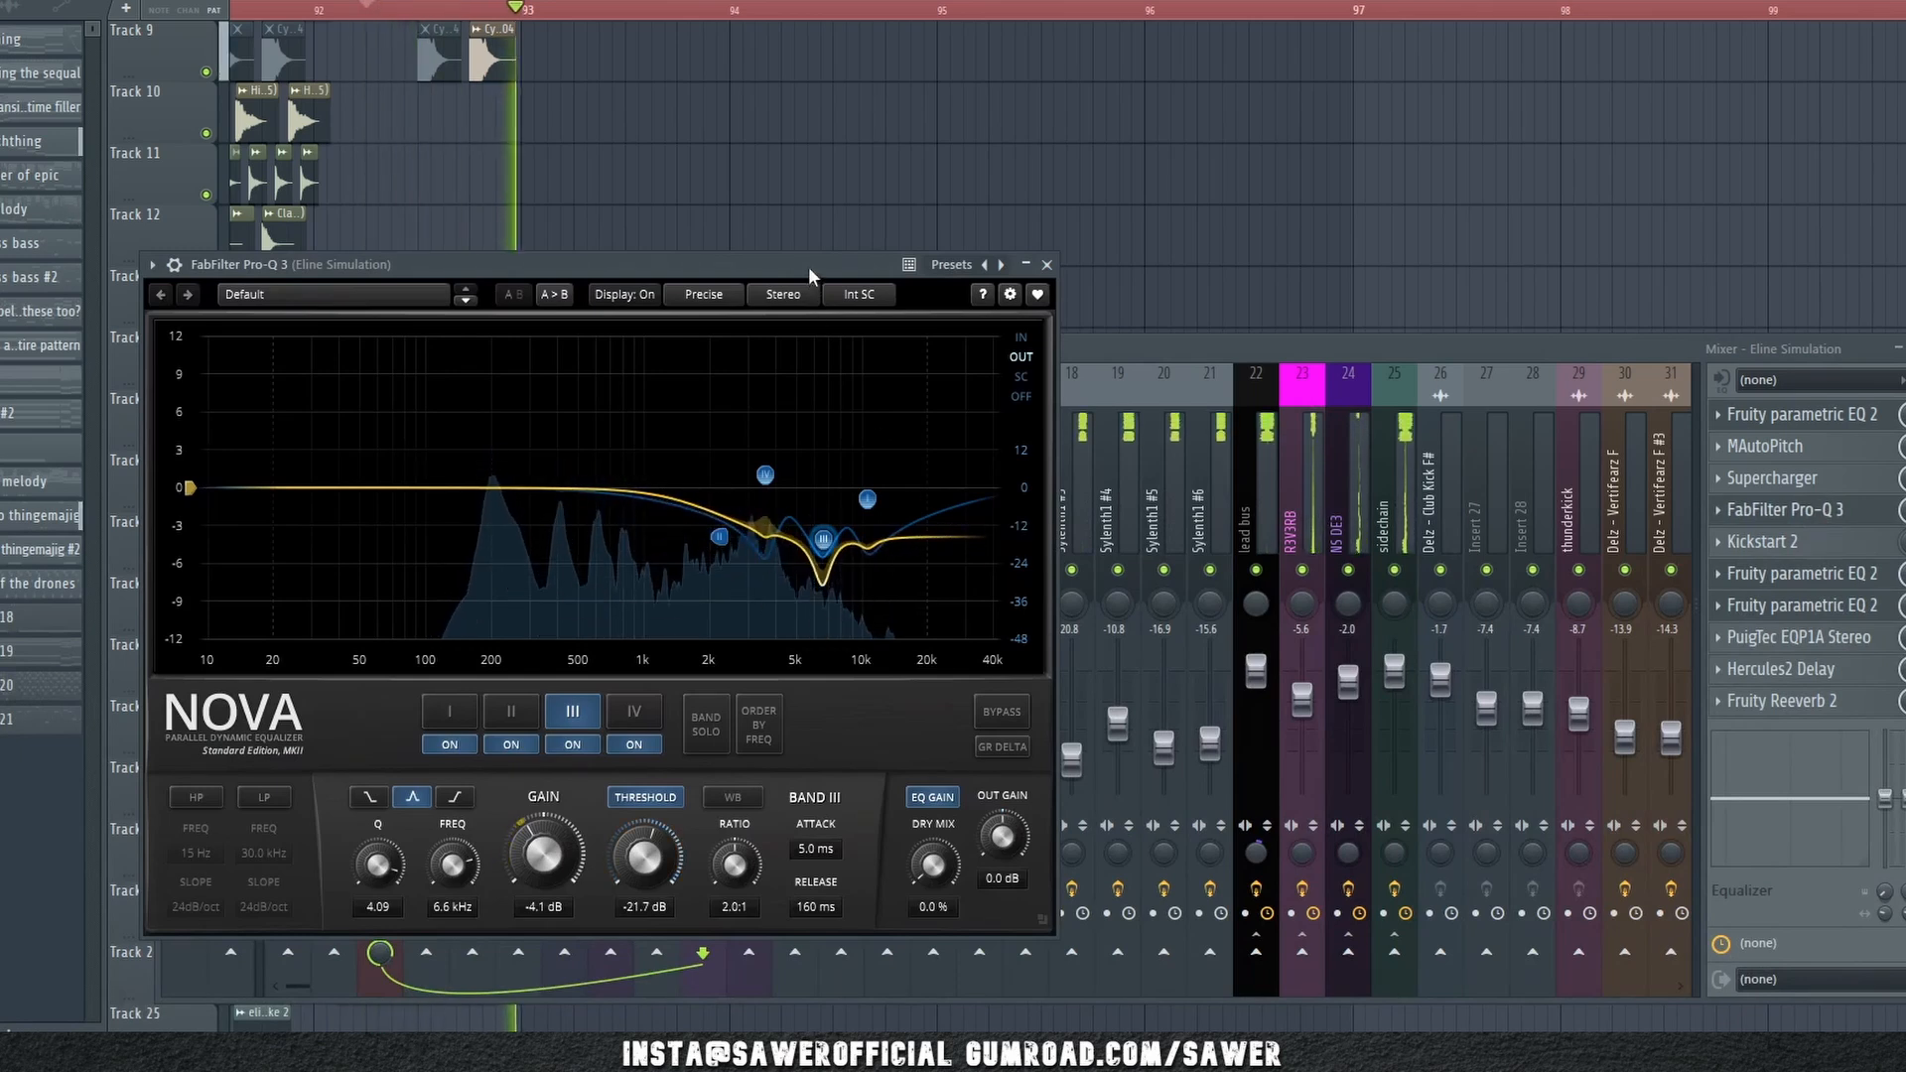
{"action": "left_click_drag", "start_coordinate": [808, 266], "coordinate": [1128, 123]}
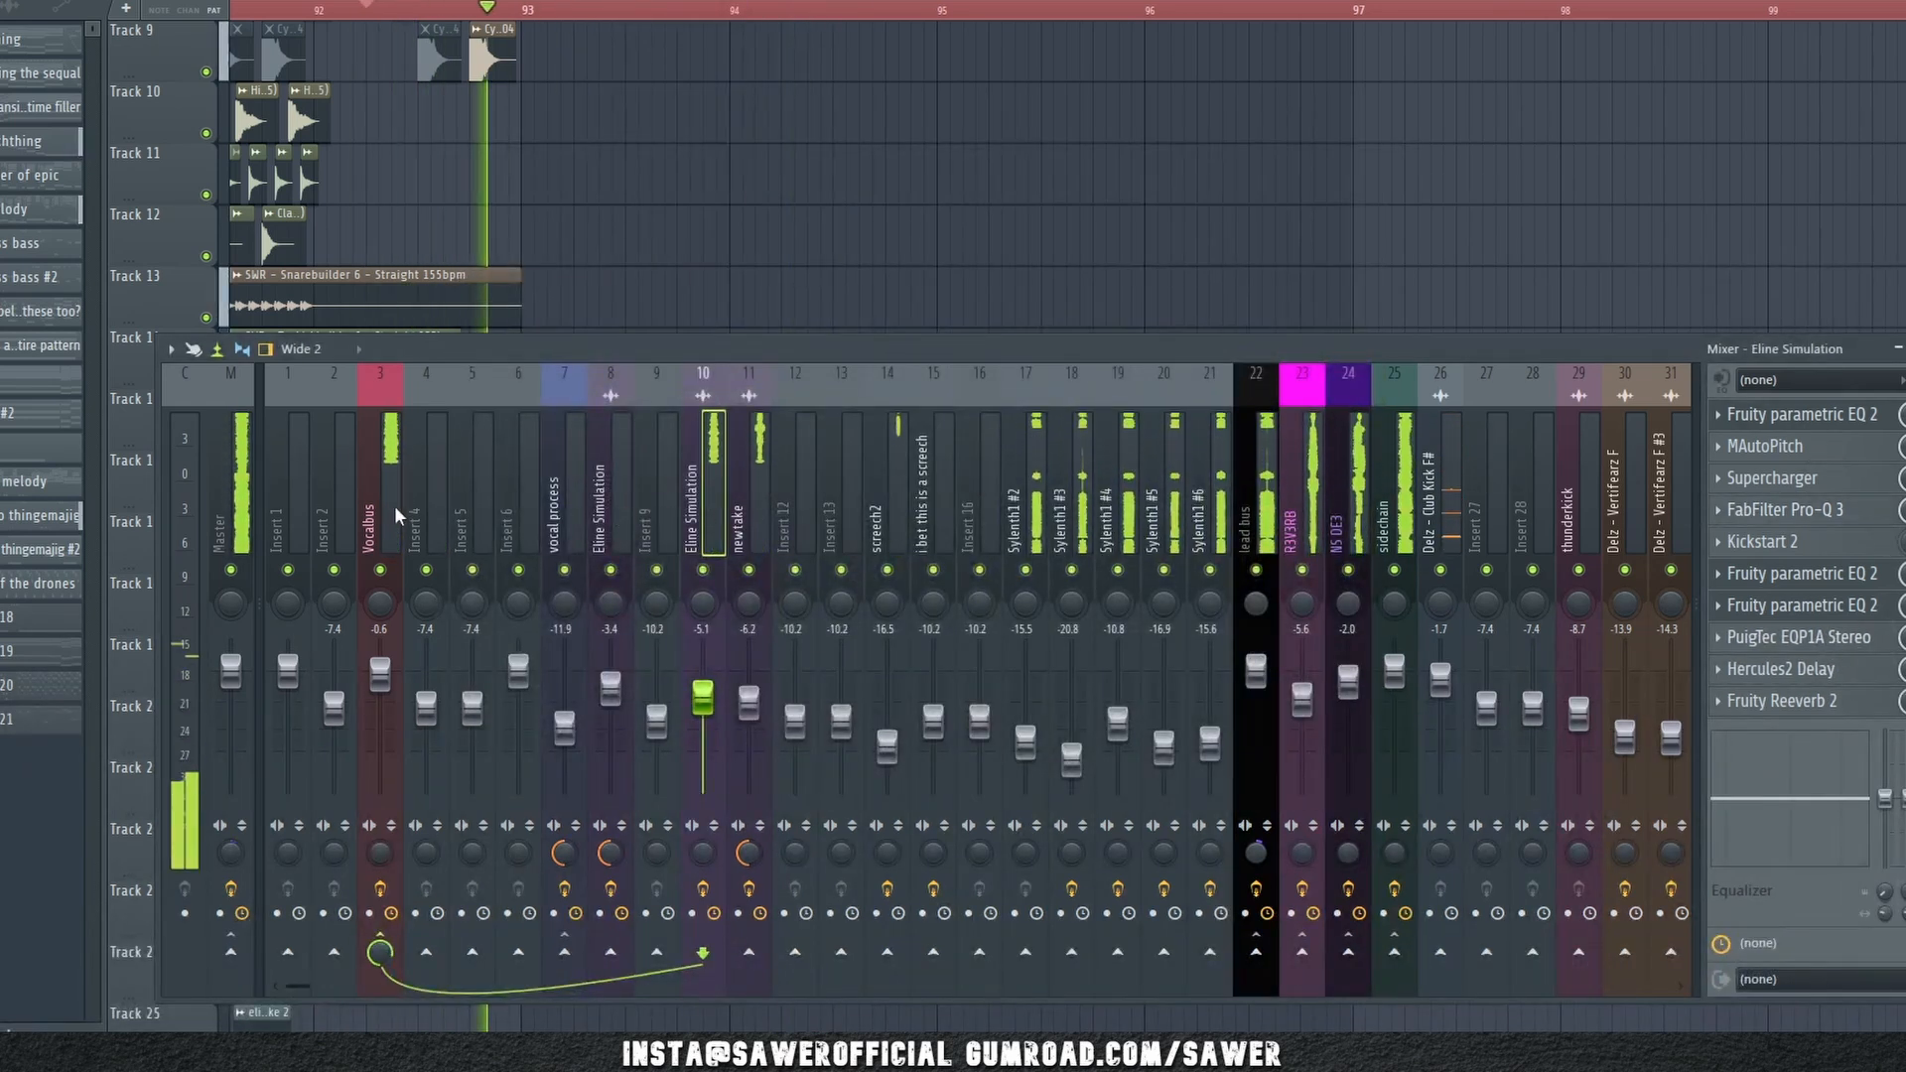
{"action": "left_click", "coordinate": [753, 506]}
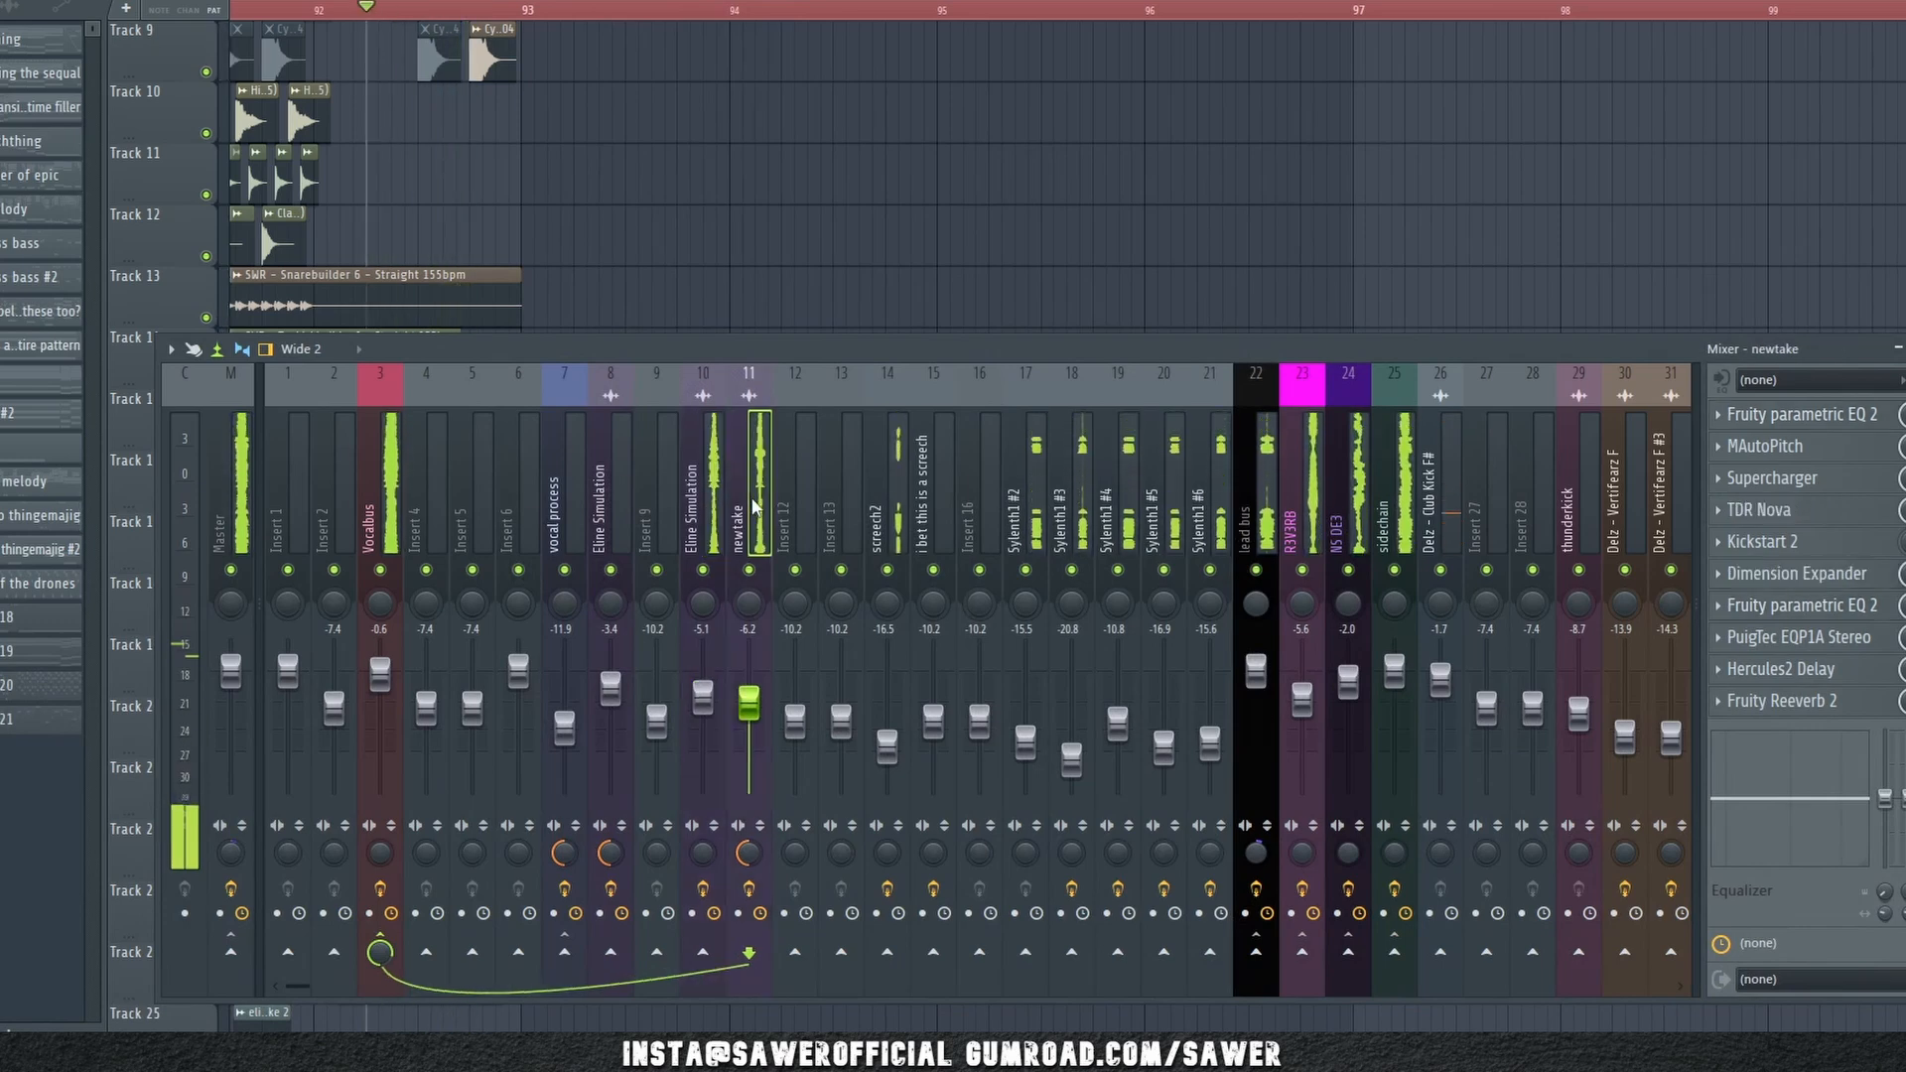
{"action": "left_click", "coordinate": [1815, 519]}
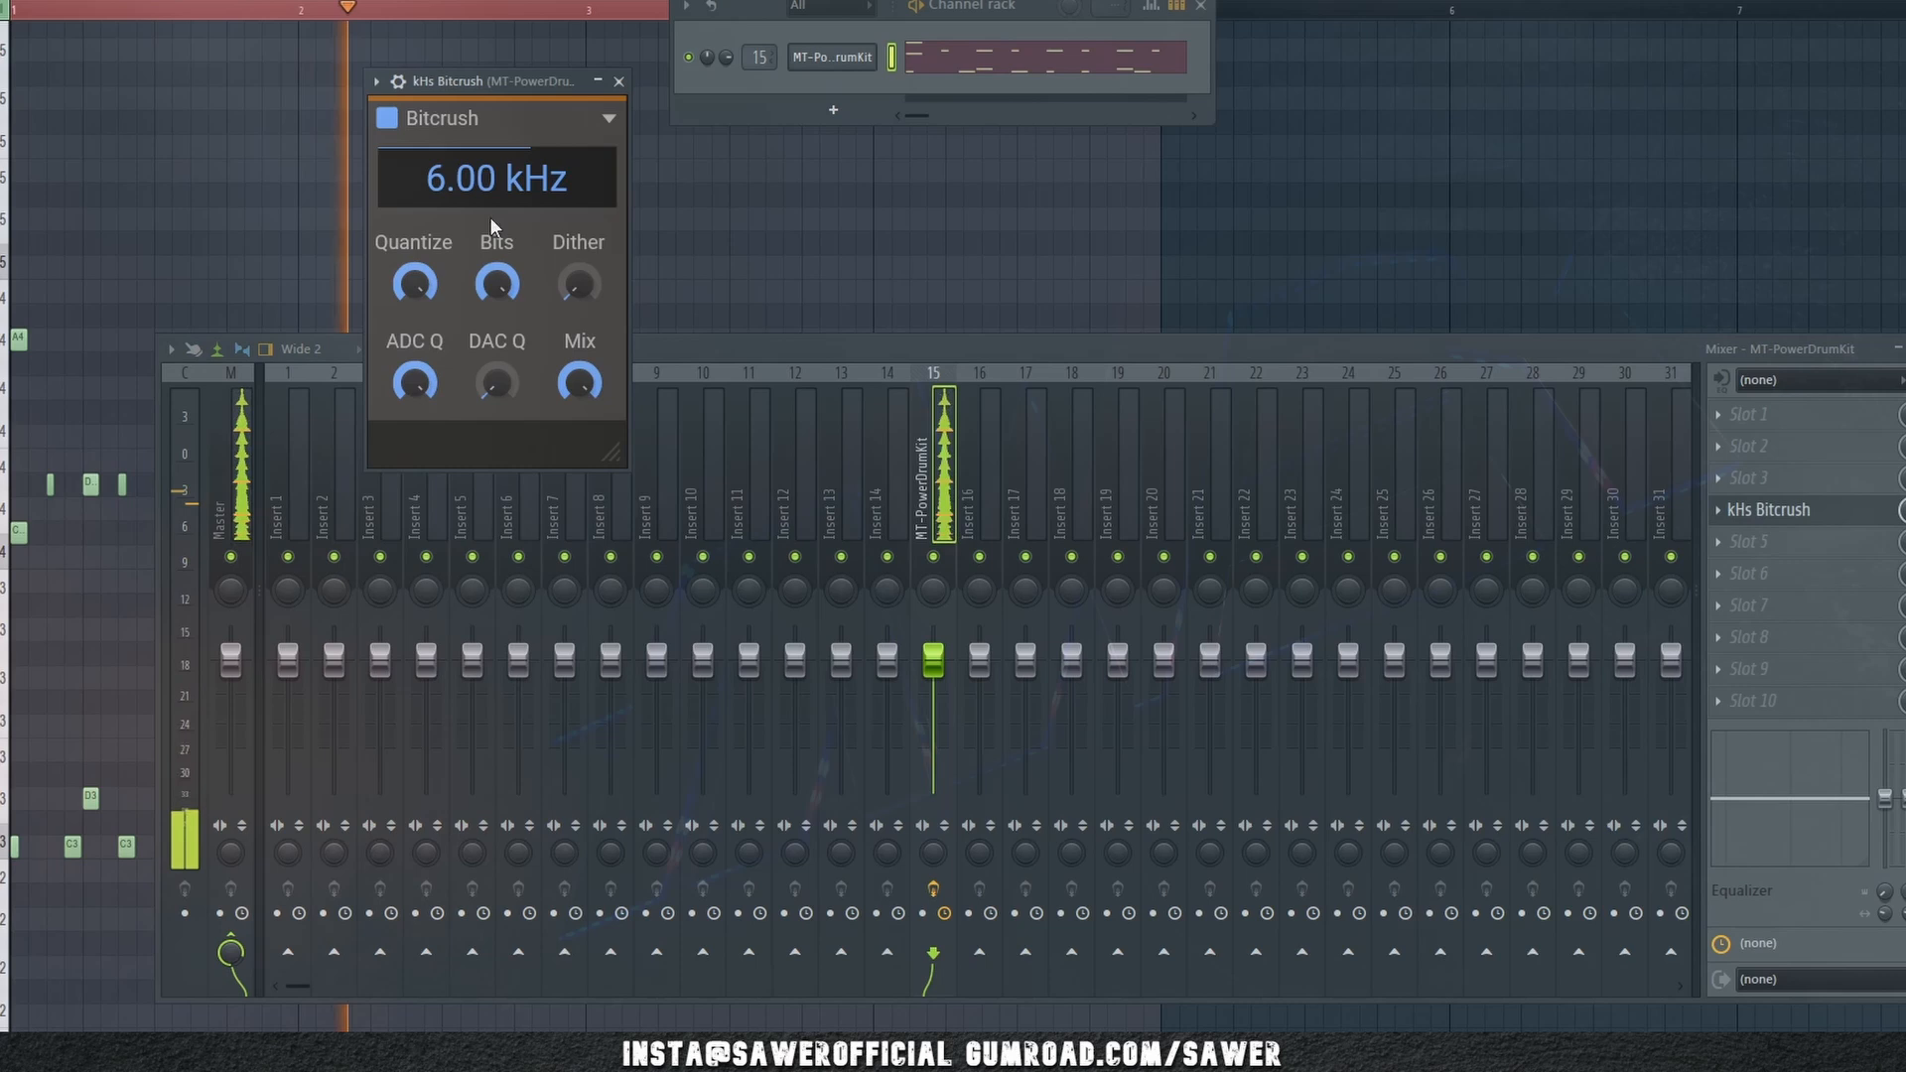
- Sweep the kHs Bitcrush rate on the MT-PowerDrumKit track down to 698 Hz, and replace the effect with kHs Frequency Shifter
{"action": "left_click_drag", "start_coordinate": [493, 187], "coordinate": [494, 256]}
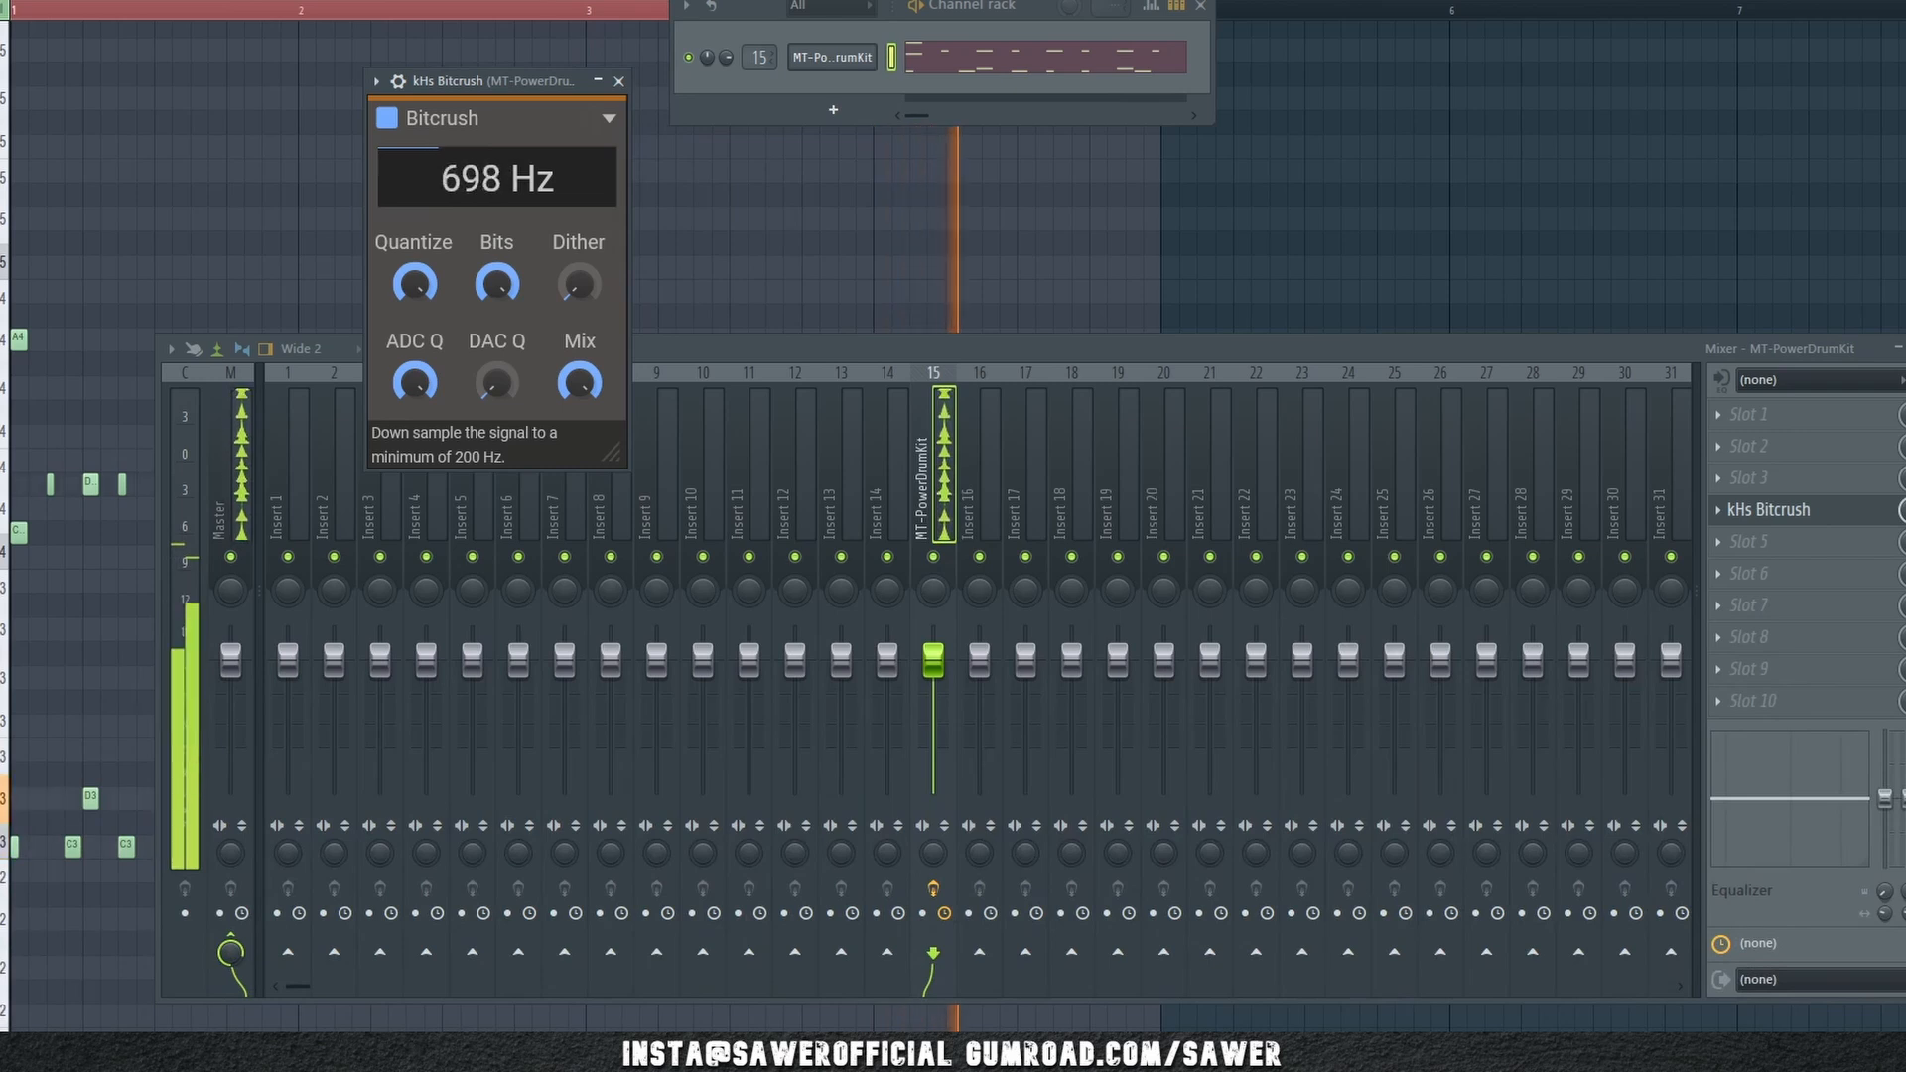
{"action": "left_click_drag", "start_coordinate": [496, 179], "coordinate": [496, 238]}
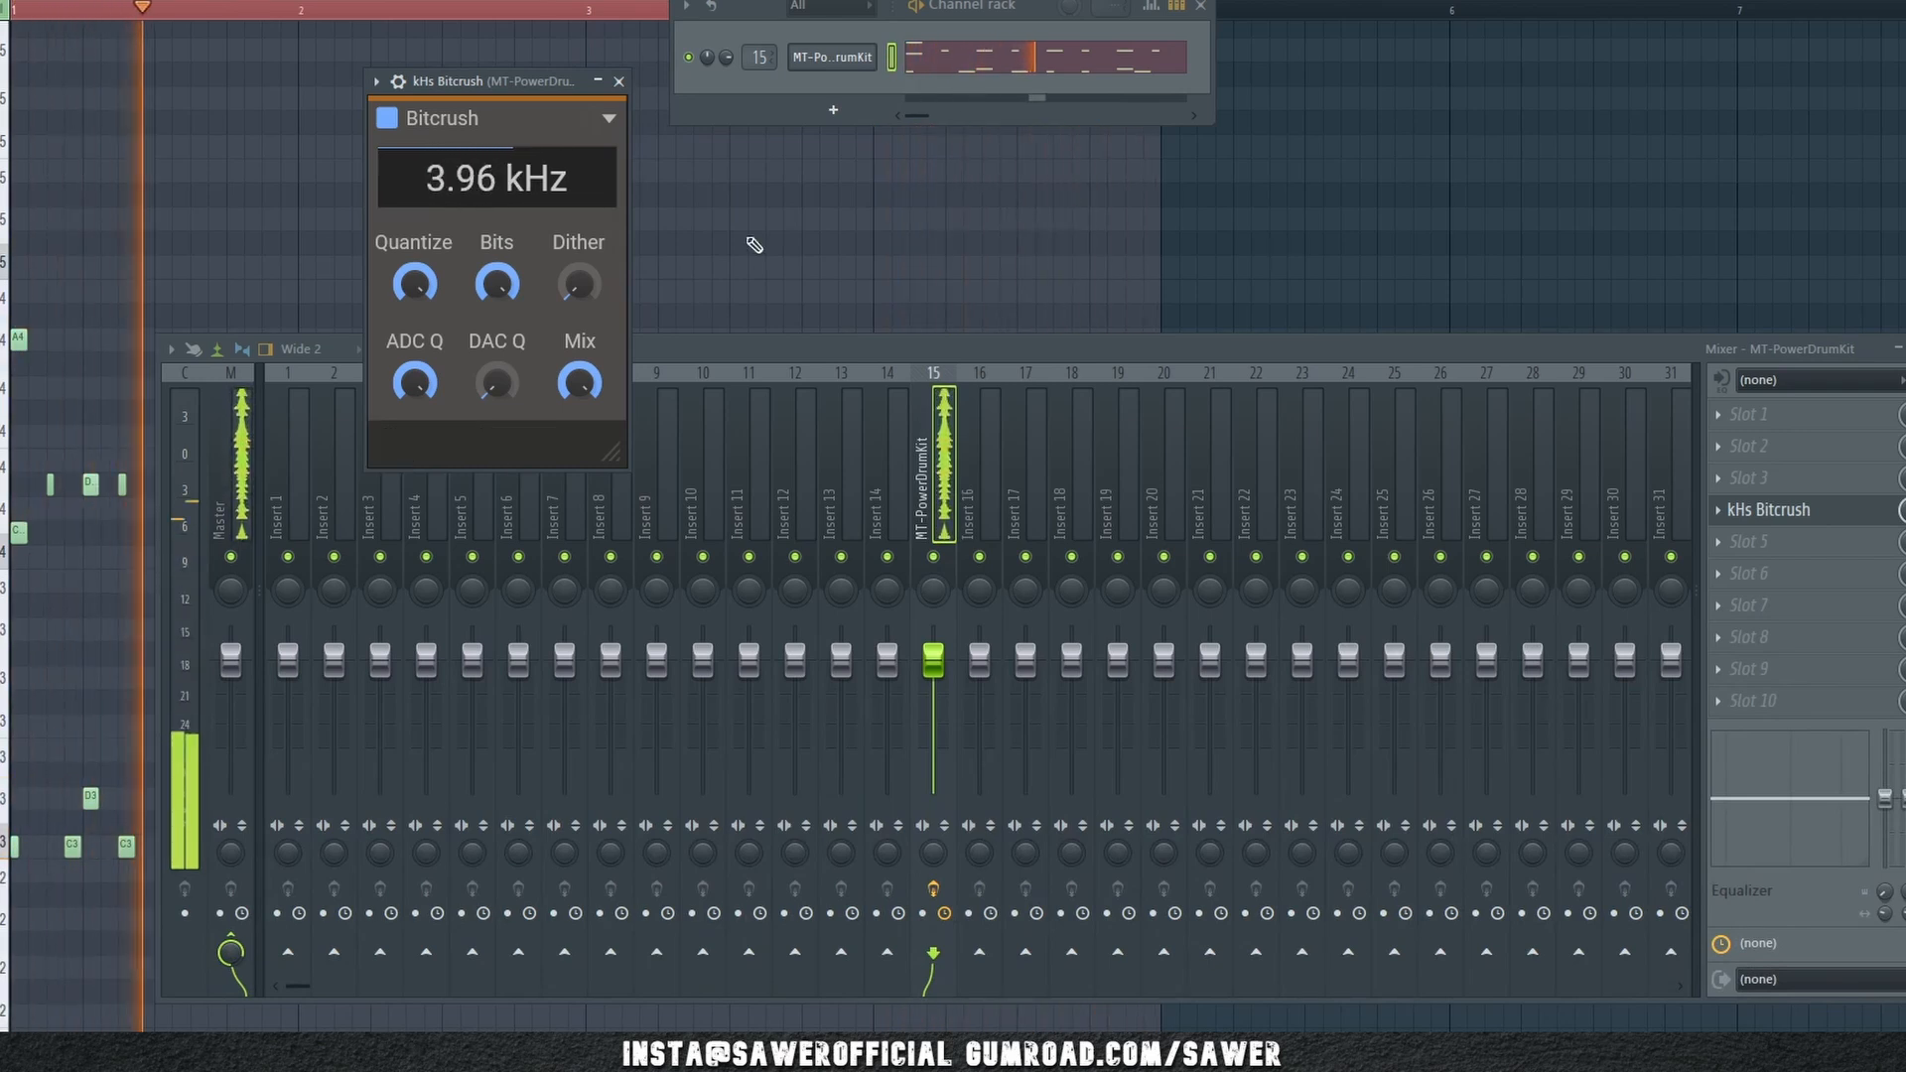
{"action": "left_click", "coordinate": [1717, 512]}
{"action": "mouse_move", "coordinate": [1749, 539]}
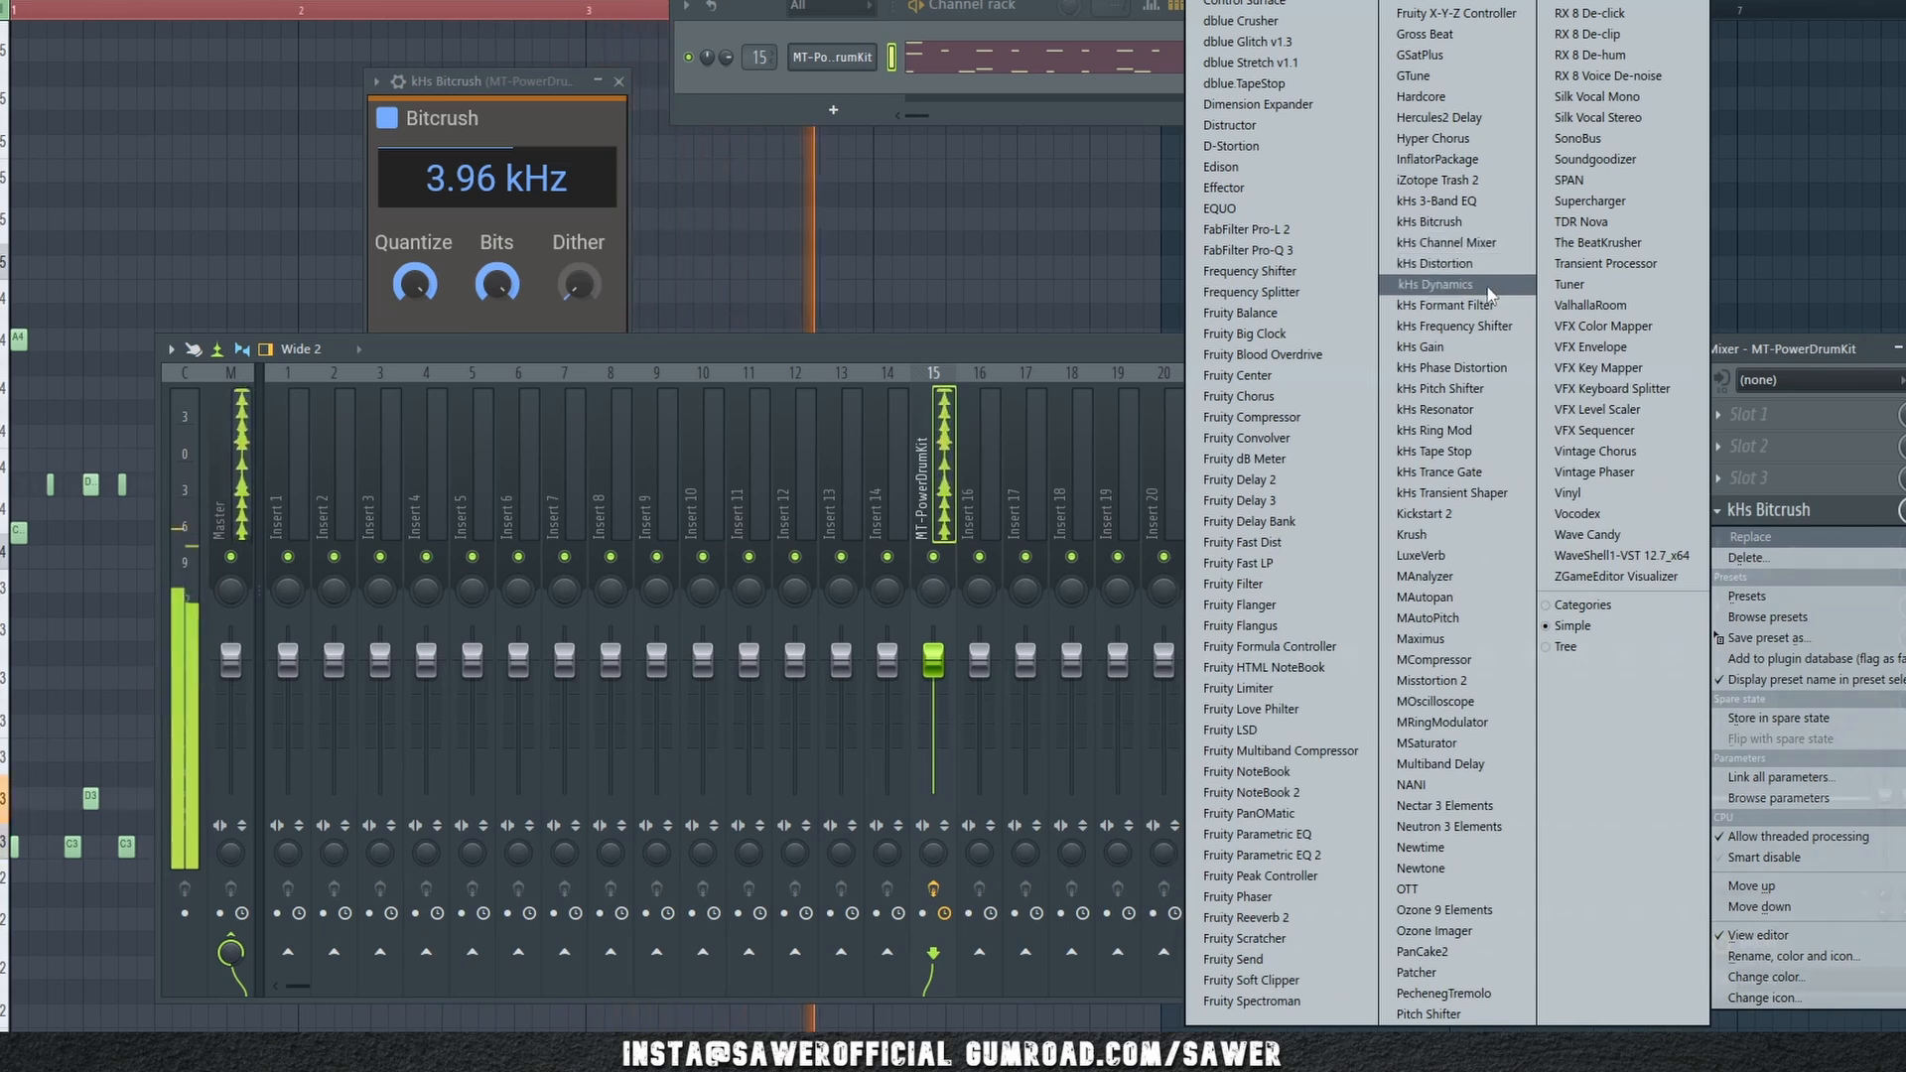
{"action": "left_click", "coordinate": [1469, 326]}
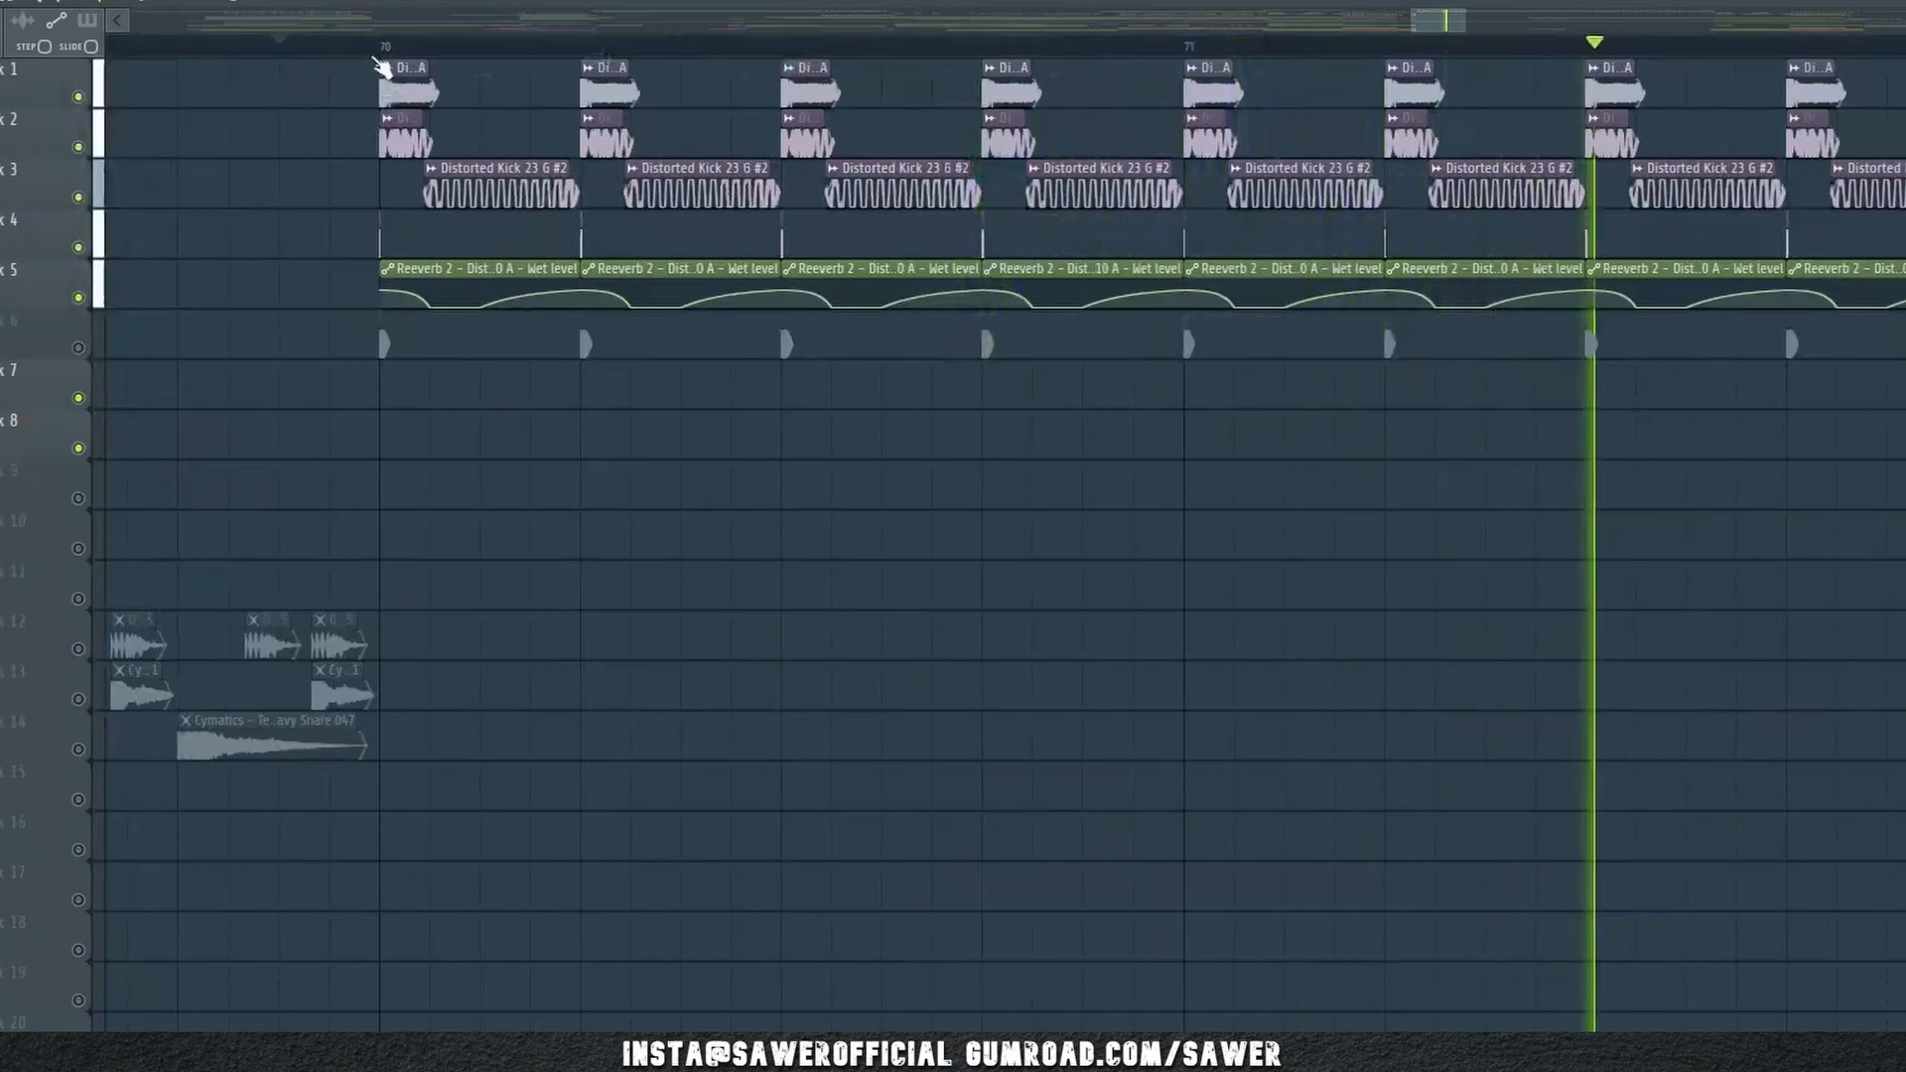
- Stop playback and inspect the channel settings of the Cymatics - Terror Heavy Snare 011 clip at bar 70 on track 6
{"action": "scroll", "coordinate": [393, 55], "scroll_direction": "up", "scroll_amount": 3}
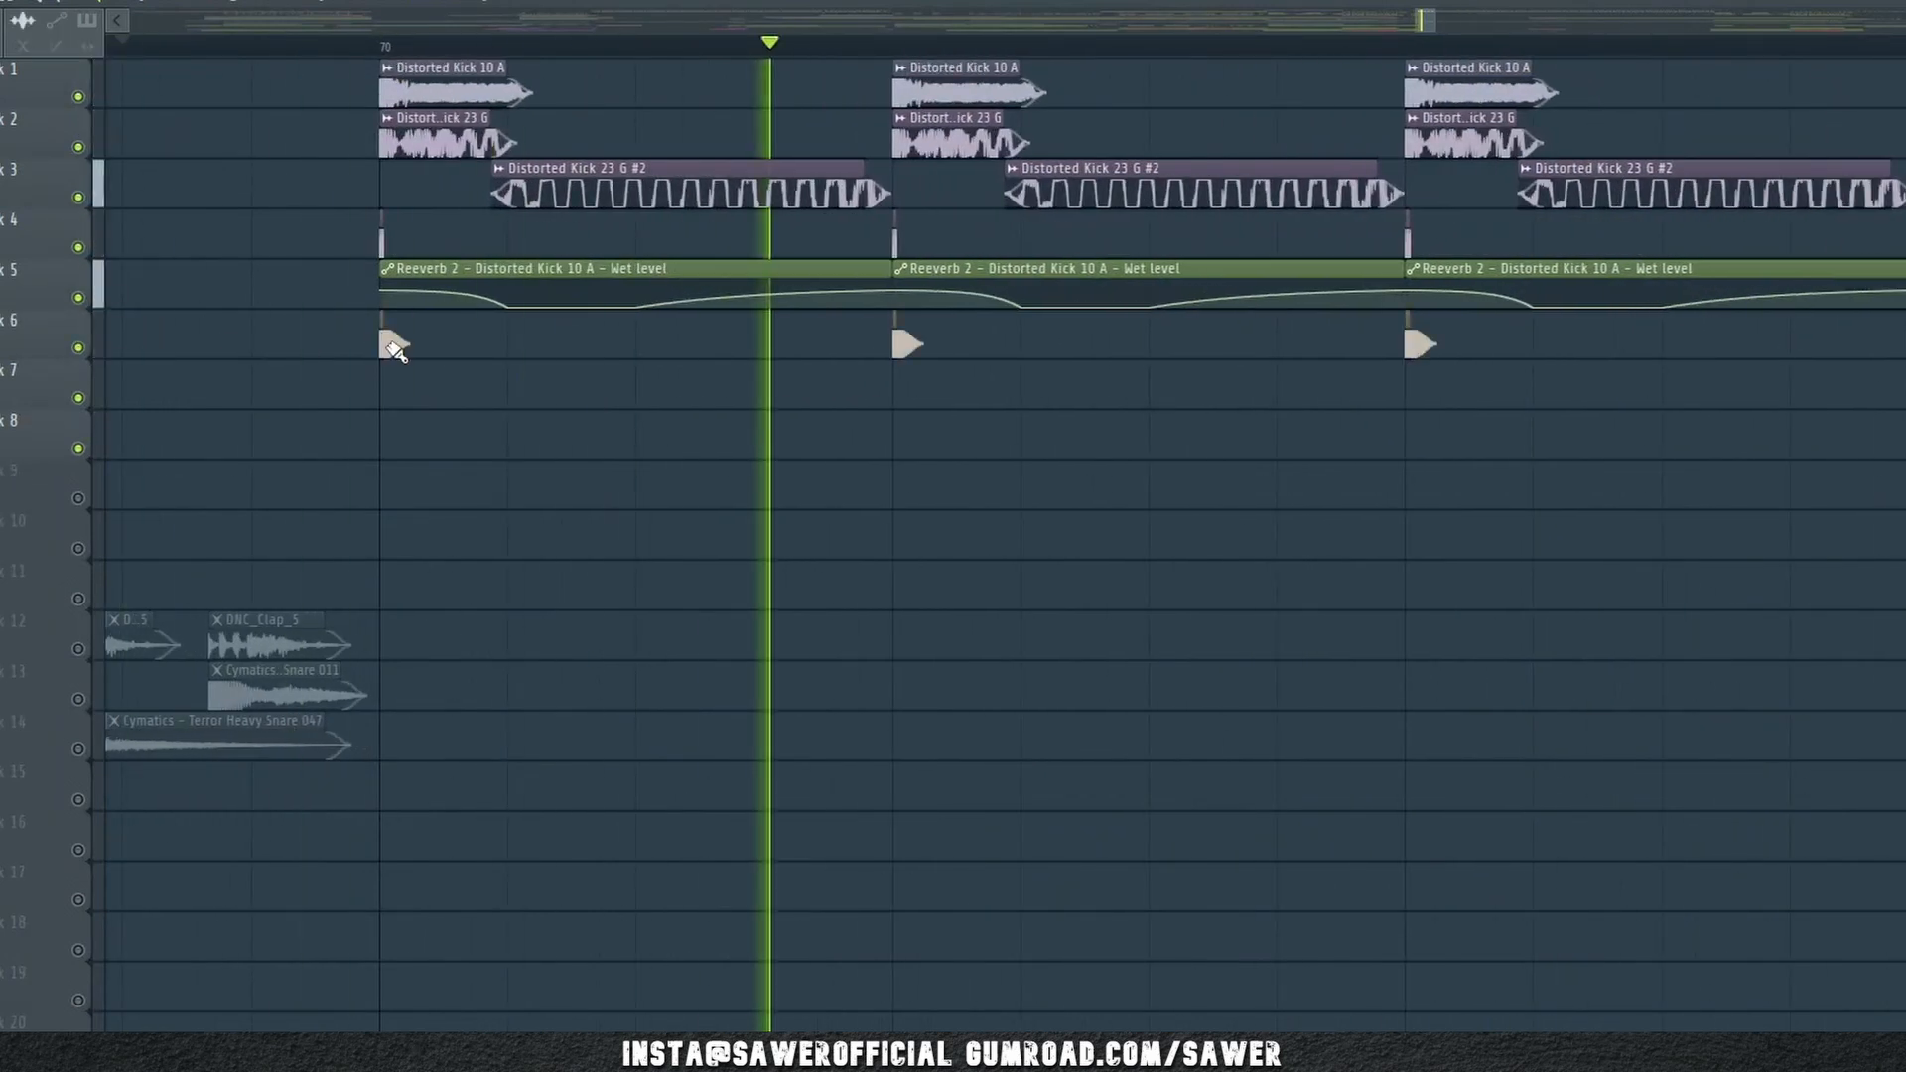
{"action": "key", "text": "space"}
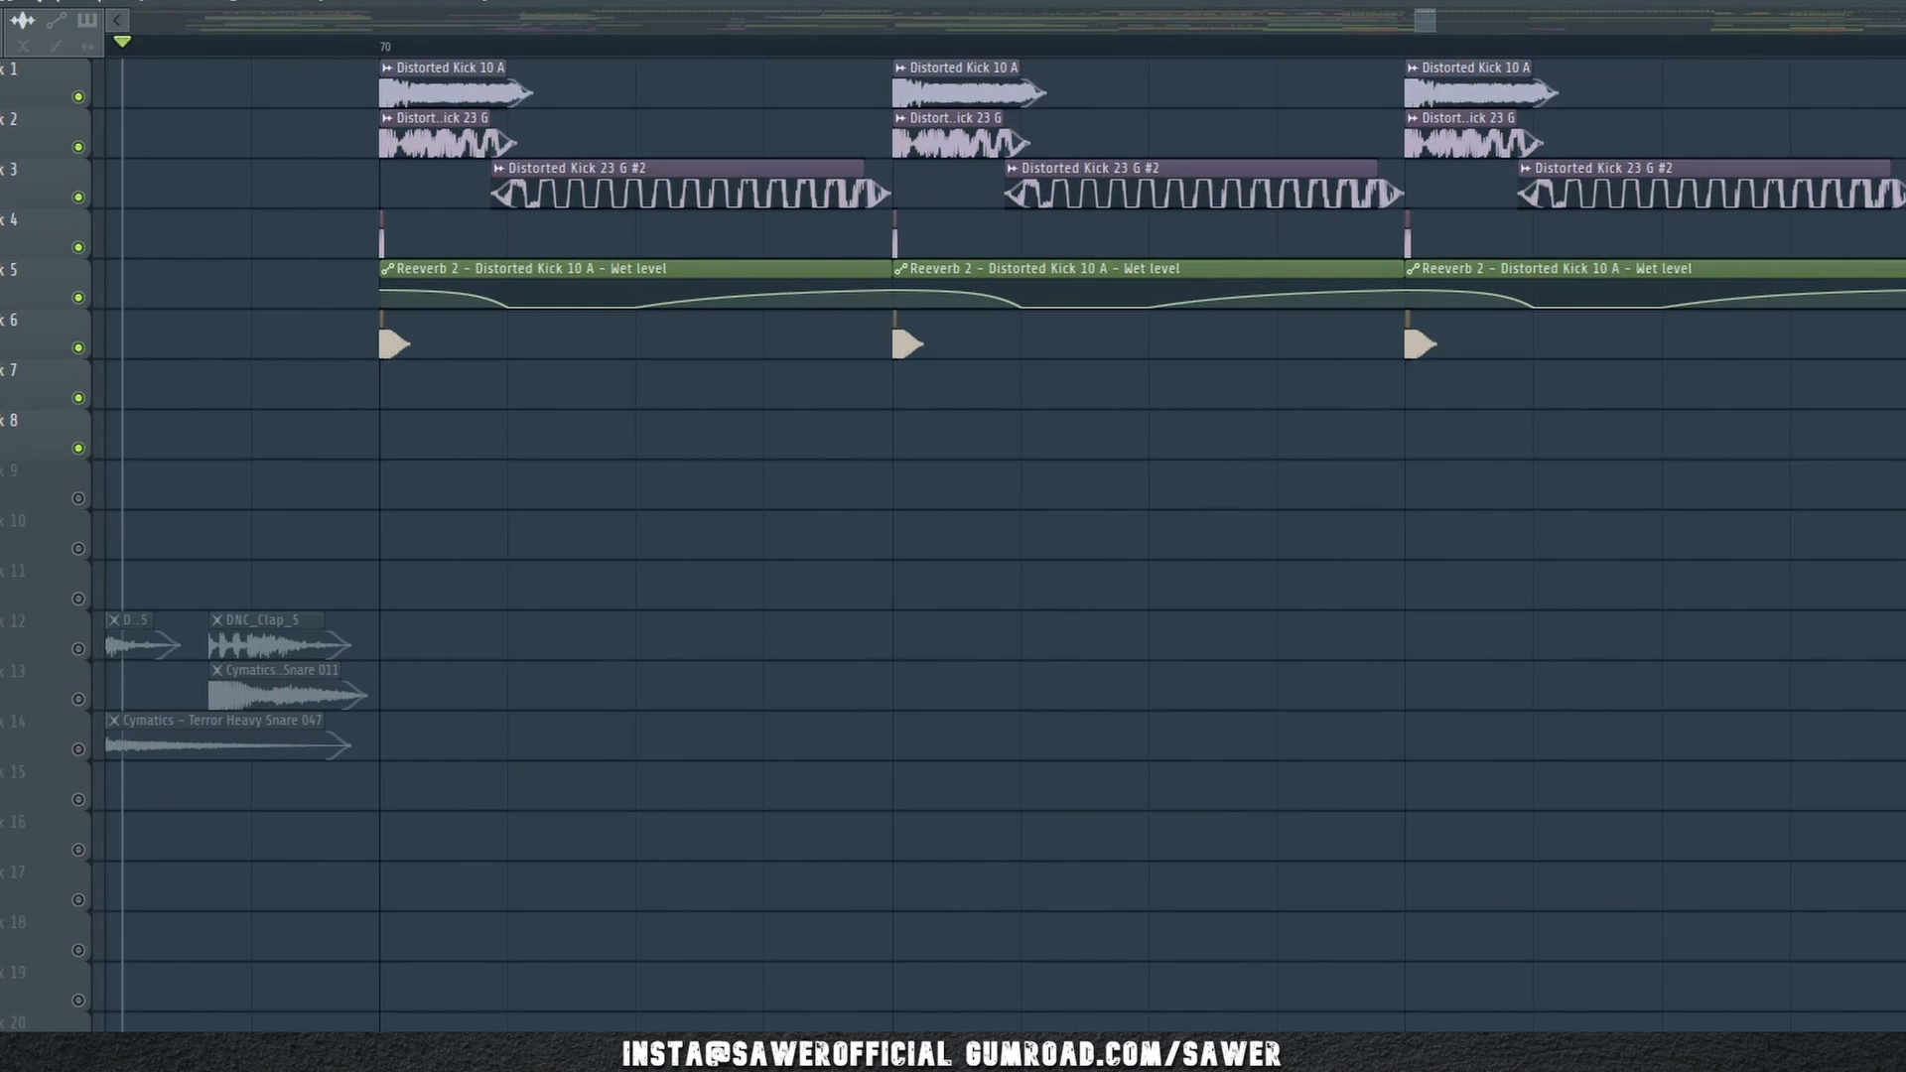
{"action": "double_click", "coordinate": [384, 342]}
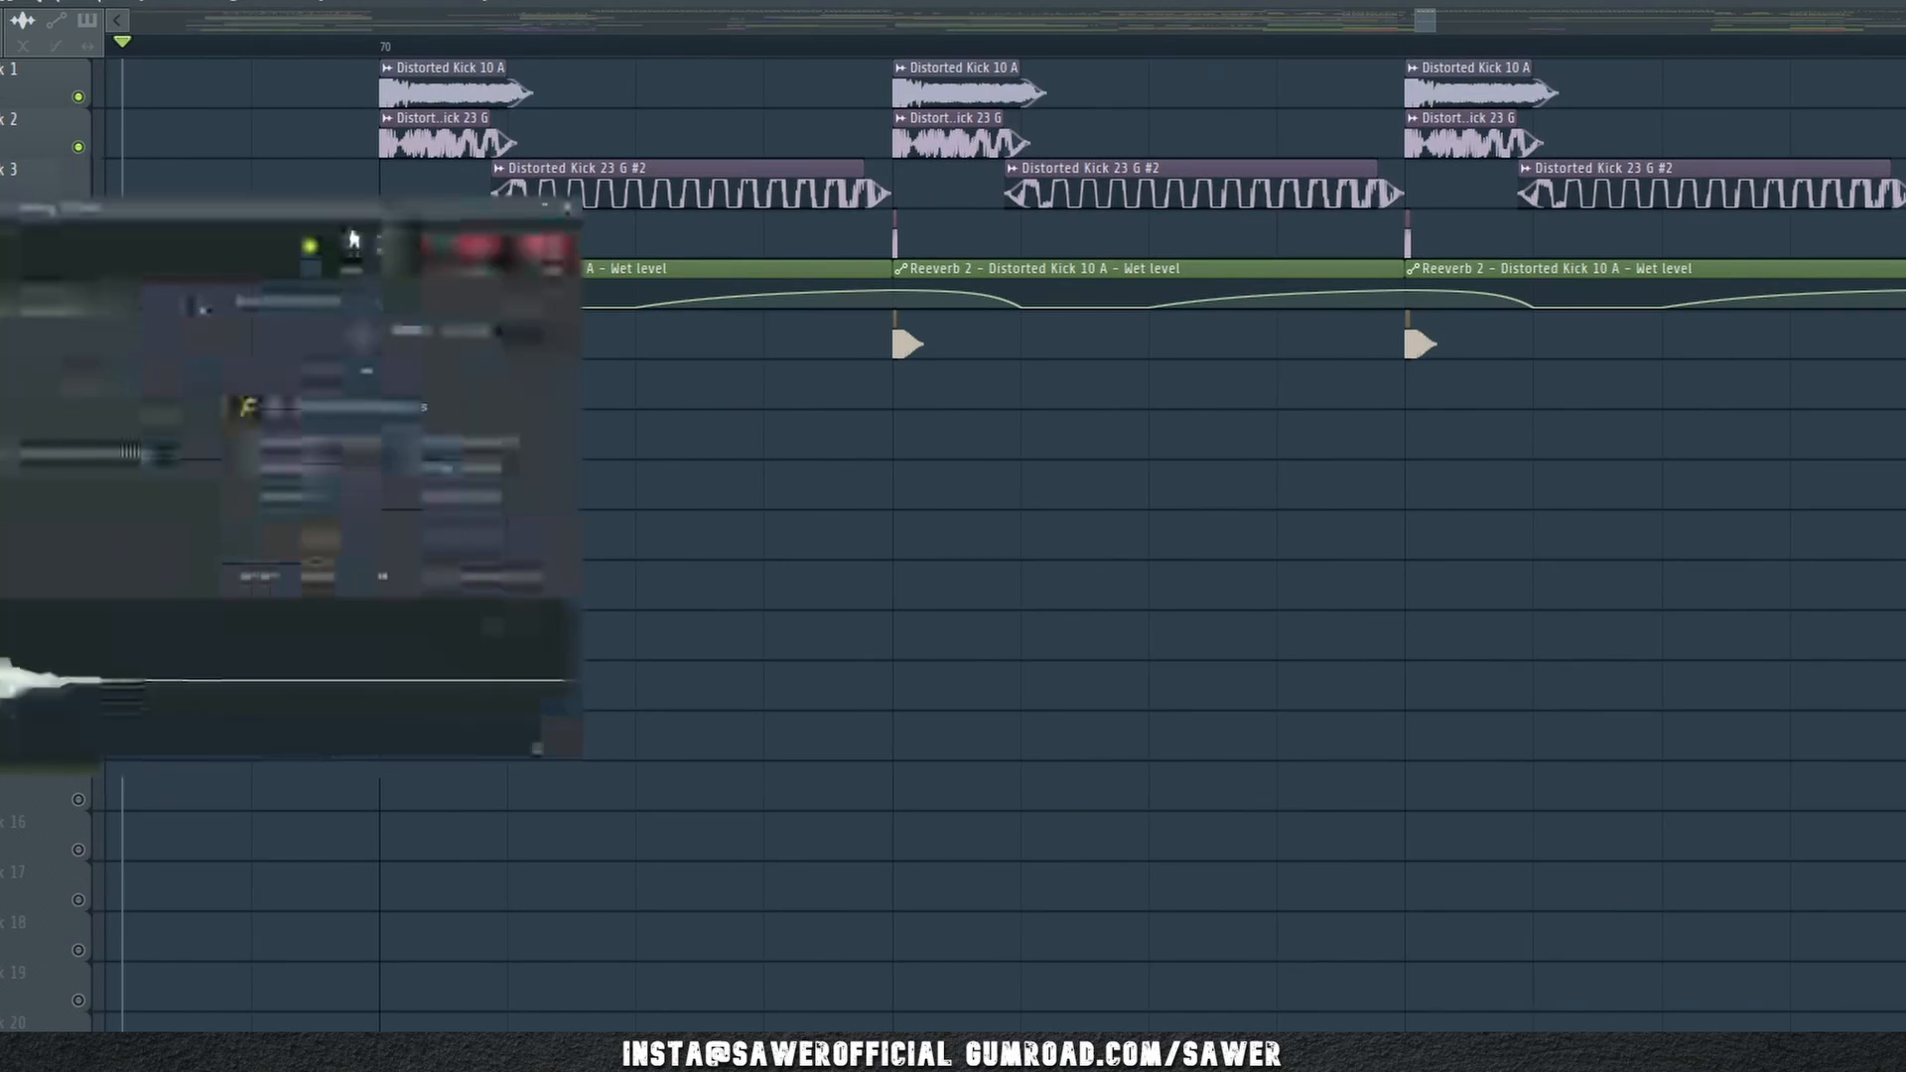
{"action": "left_click_drag", "start_coordinate": [907, 271], "coordinate": [935, 332]}
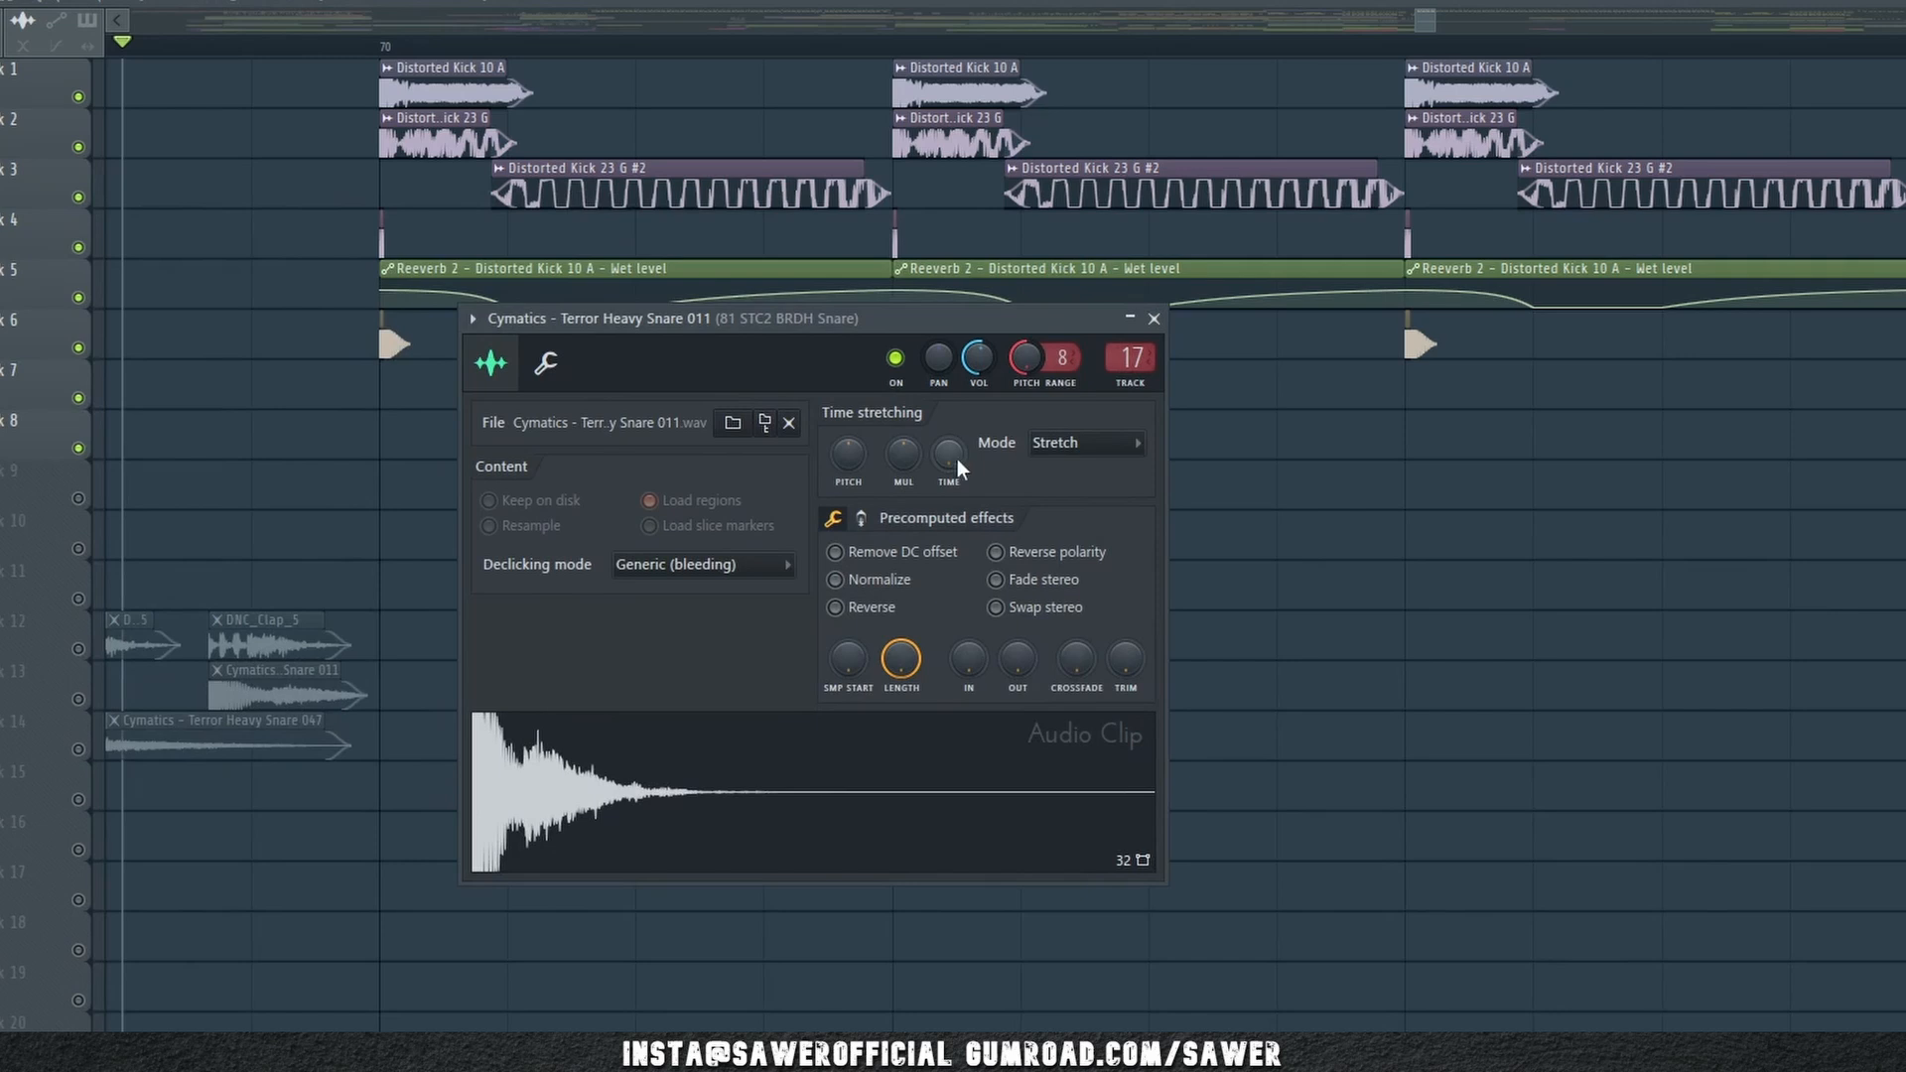
{"action": "left_click", "coordinate": [1154, 319]}
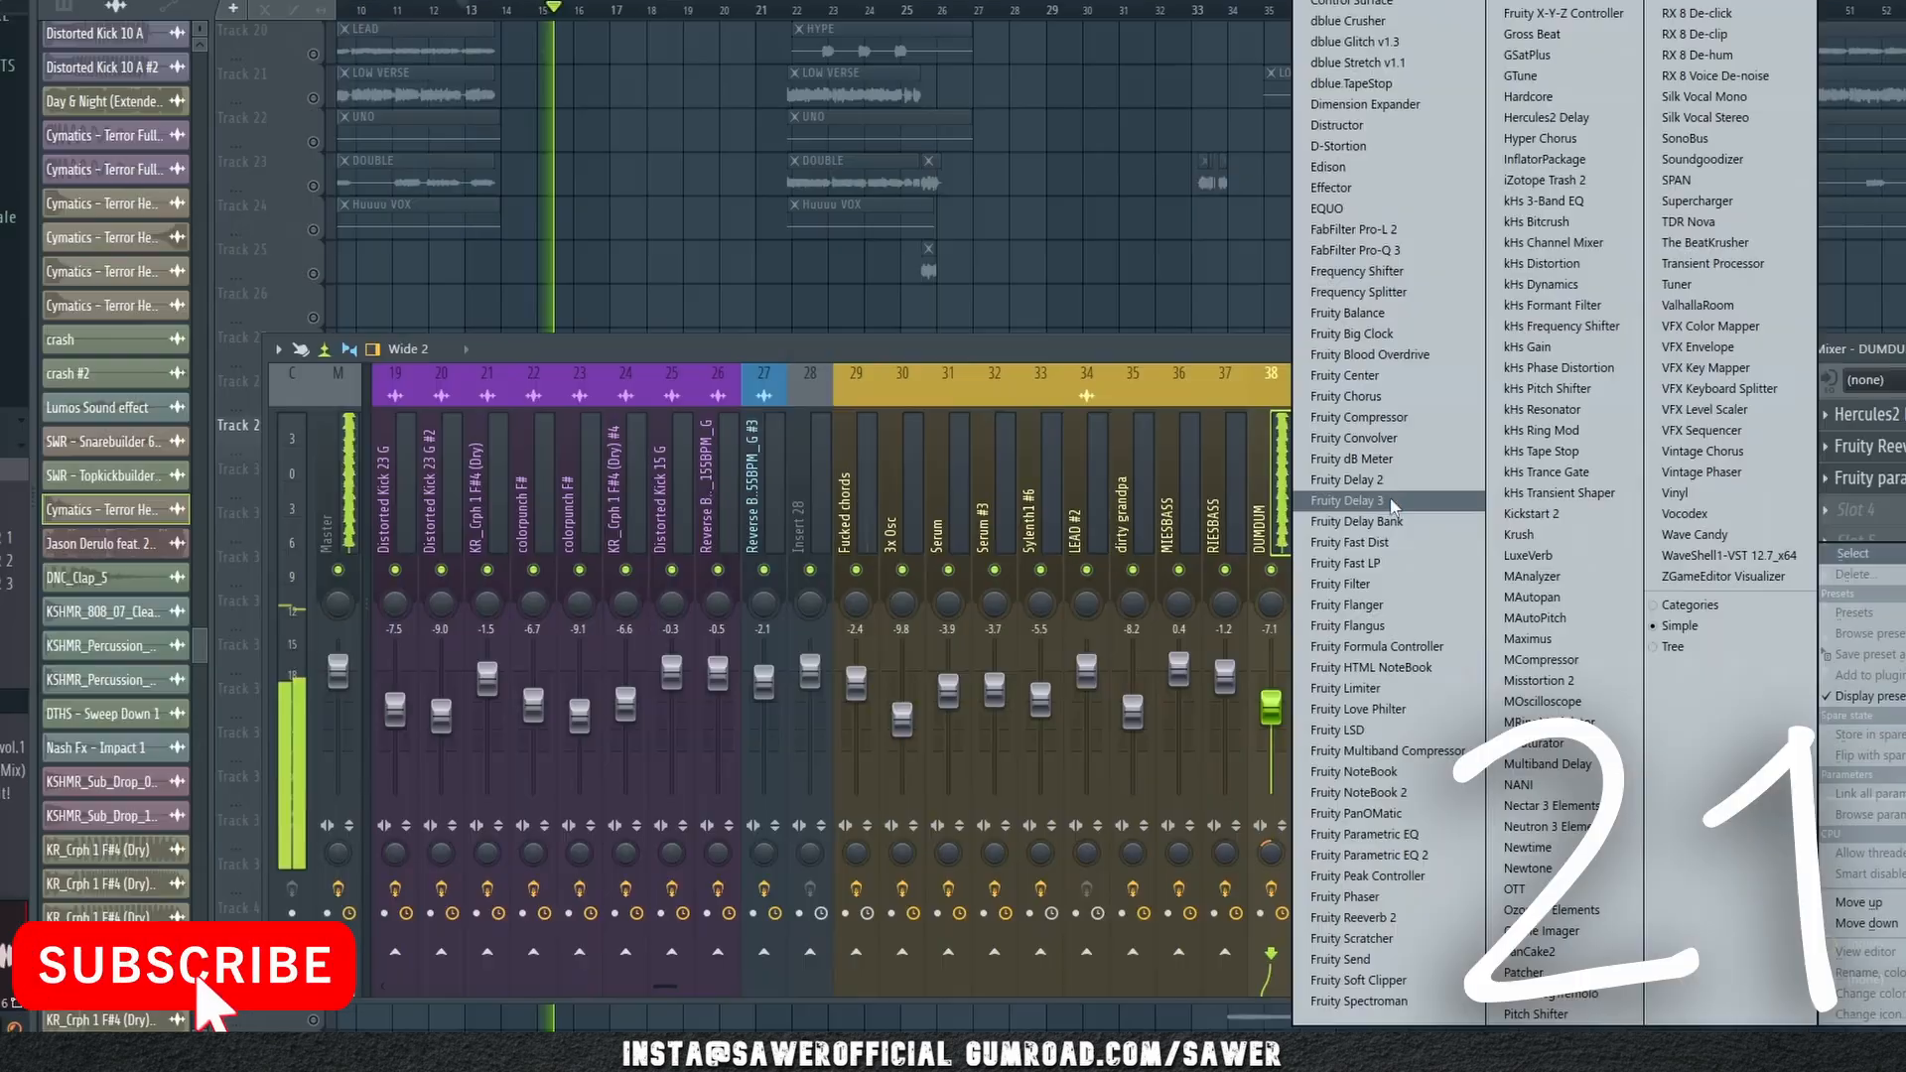
- Add Fruity Fast Dist to the DUMDUM mixer track, and solo playlist Track 31 with the Pattern 8 clip during playback
{"action": "left_click", "coordinate": [1391, 541]}
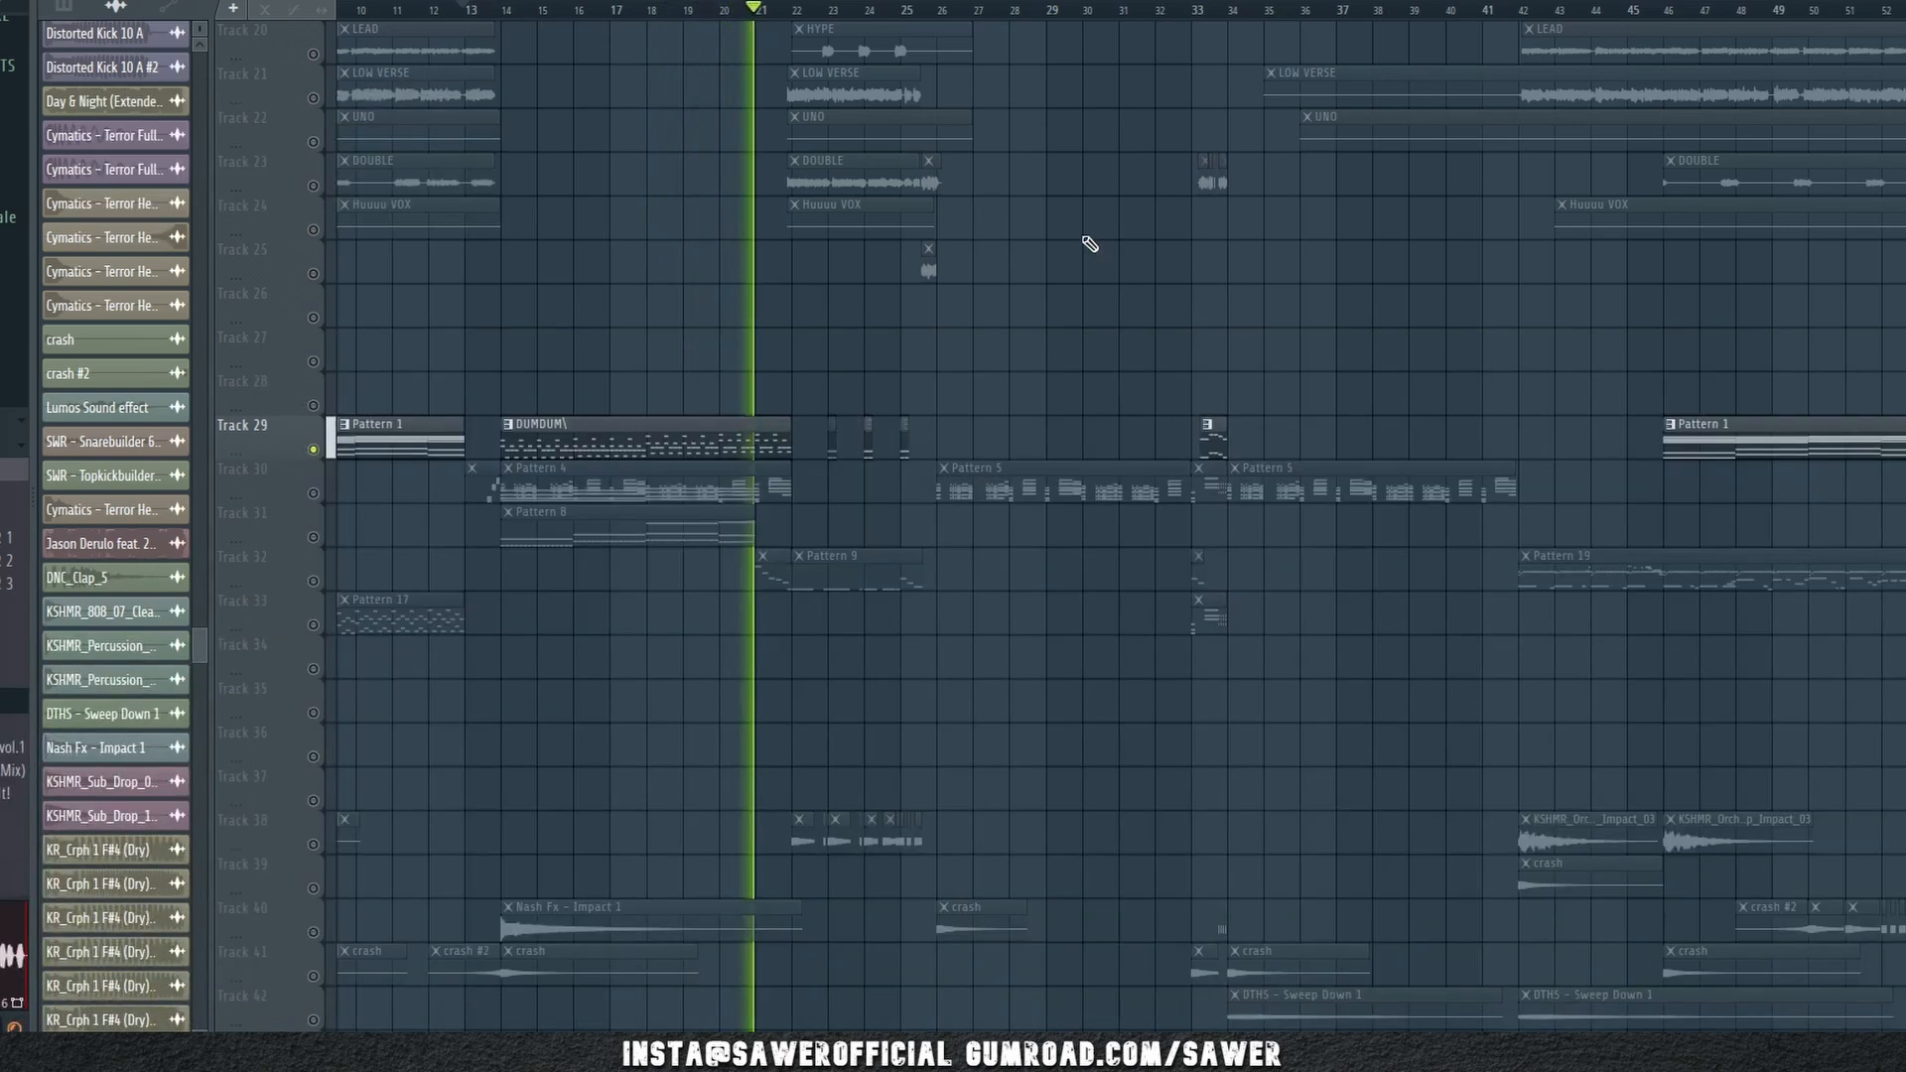
{"action": "key", "text": "space"}
{"action": "left_click", "coordinate": [316, 536]}
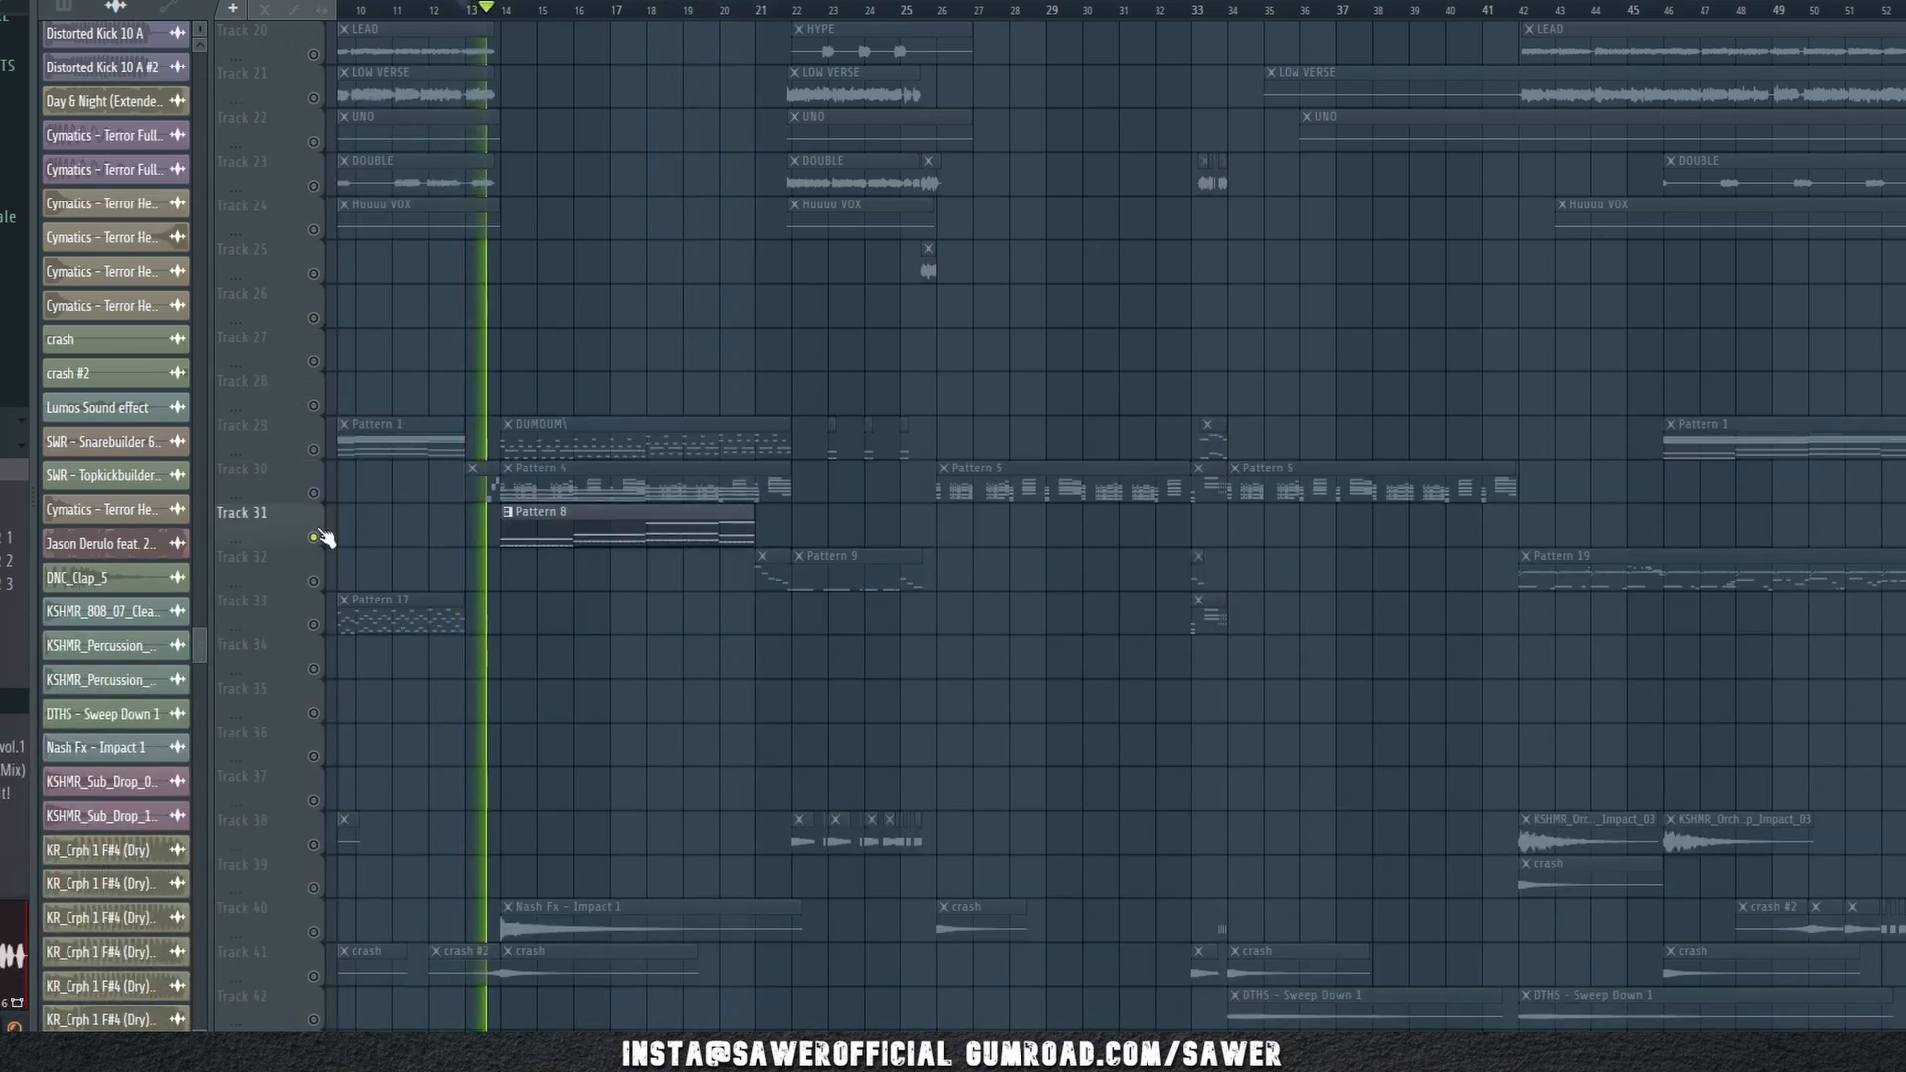
- Add Fruity Fast Dist to the RIESBASS mixer track
{"action": "key", "text": "F9"}
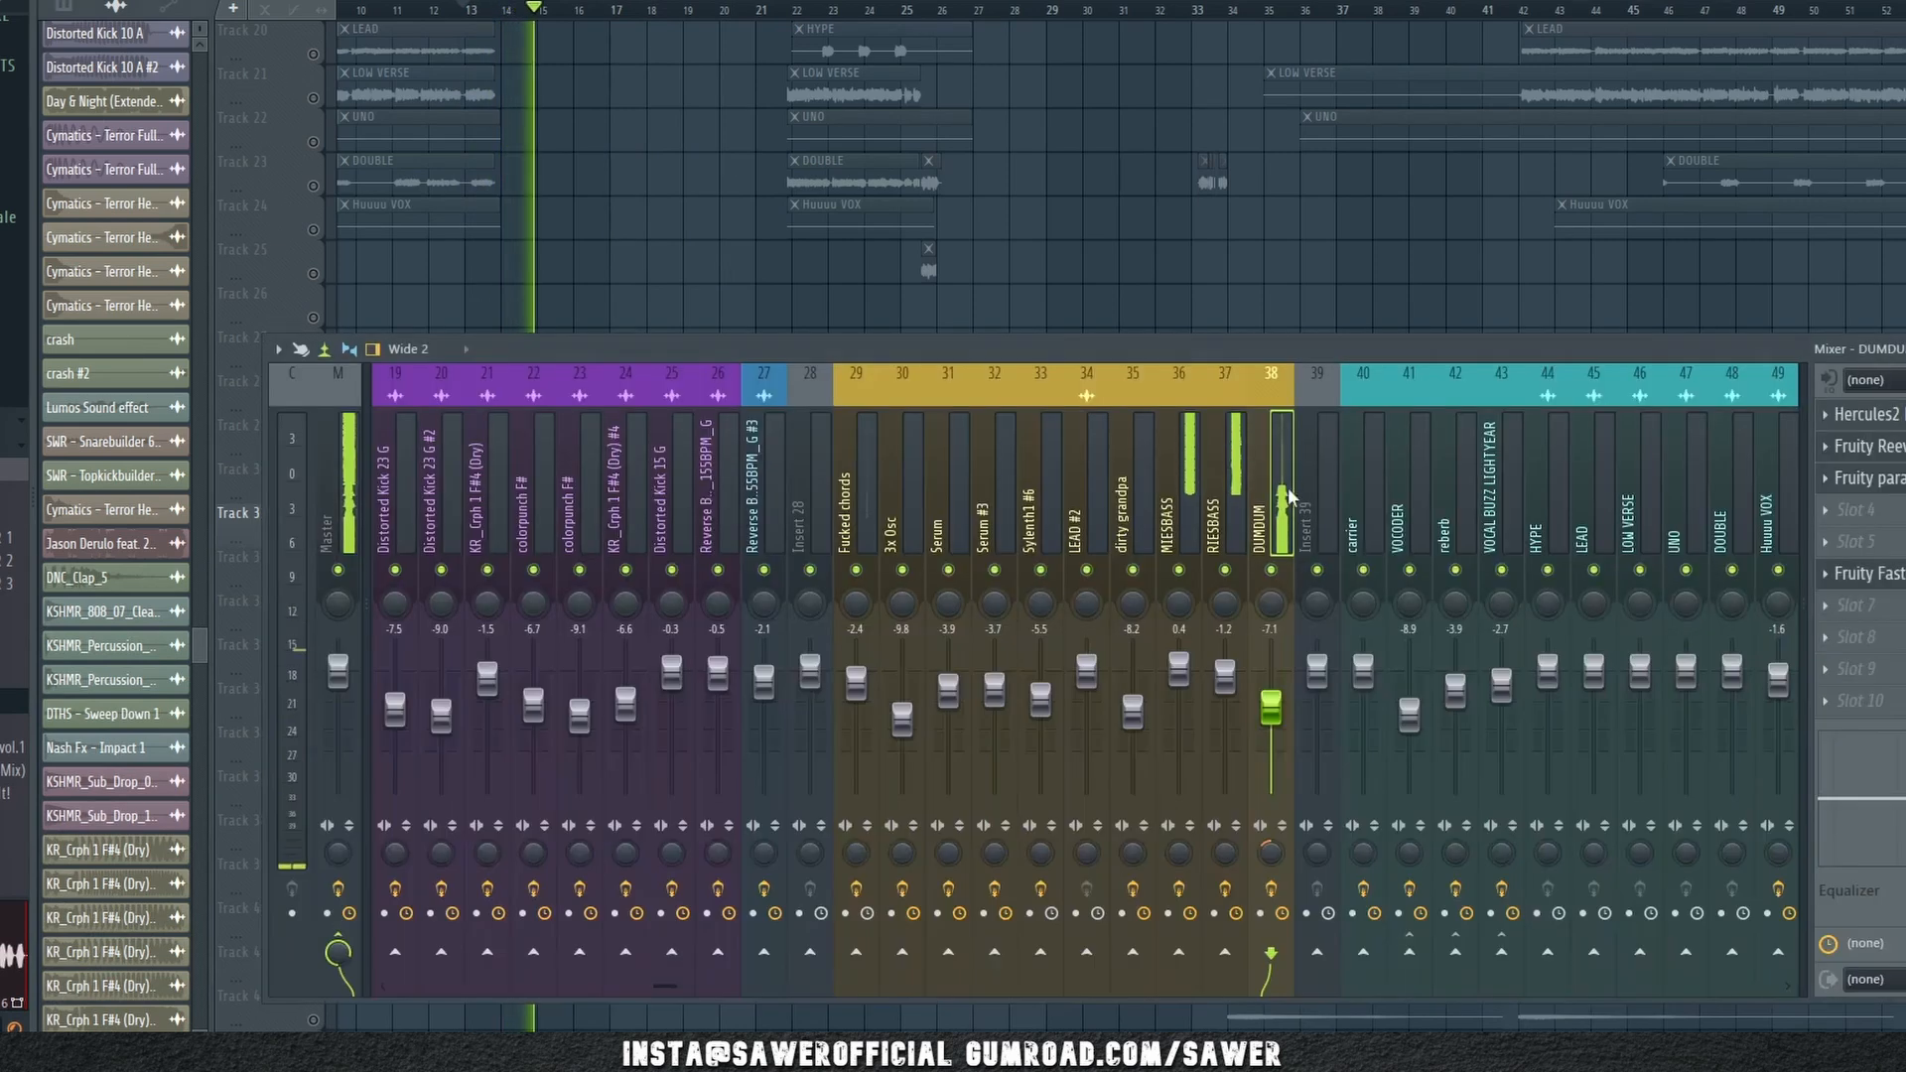
{"action": "left_click", "coordinate": [1220, 517]}
{"action": "left_click", "coordinate": [1825, 542]}
{"action": "mouse_move", "coordinate": [1836, 553]}
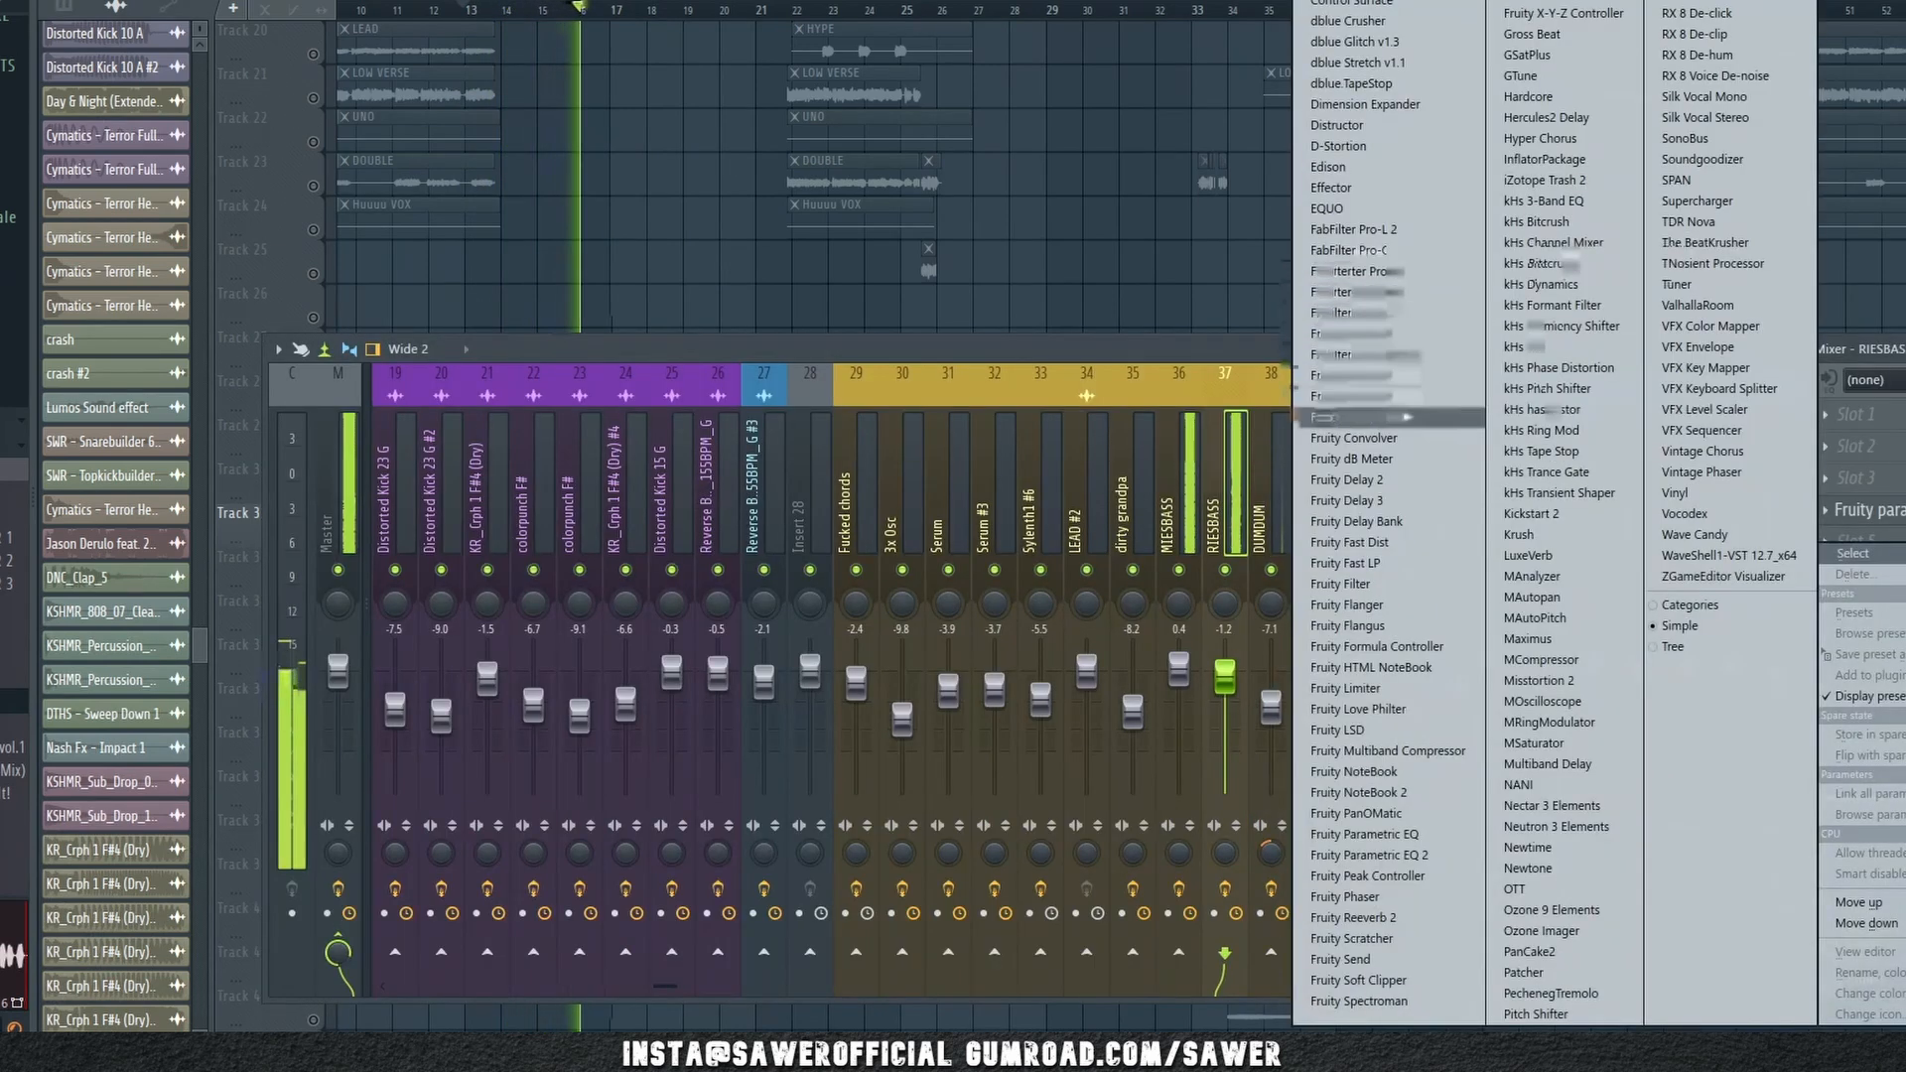
{"action": "left_click", "coordinate": [1383, 543]}
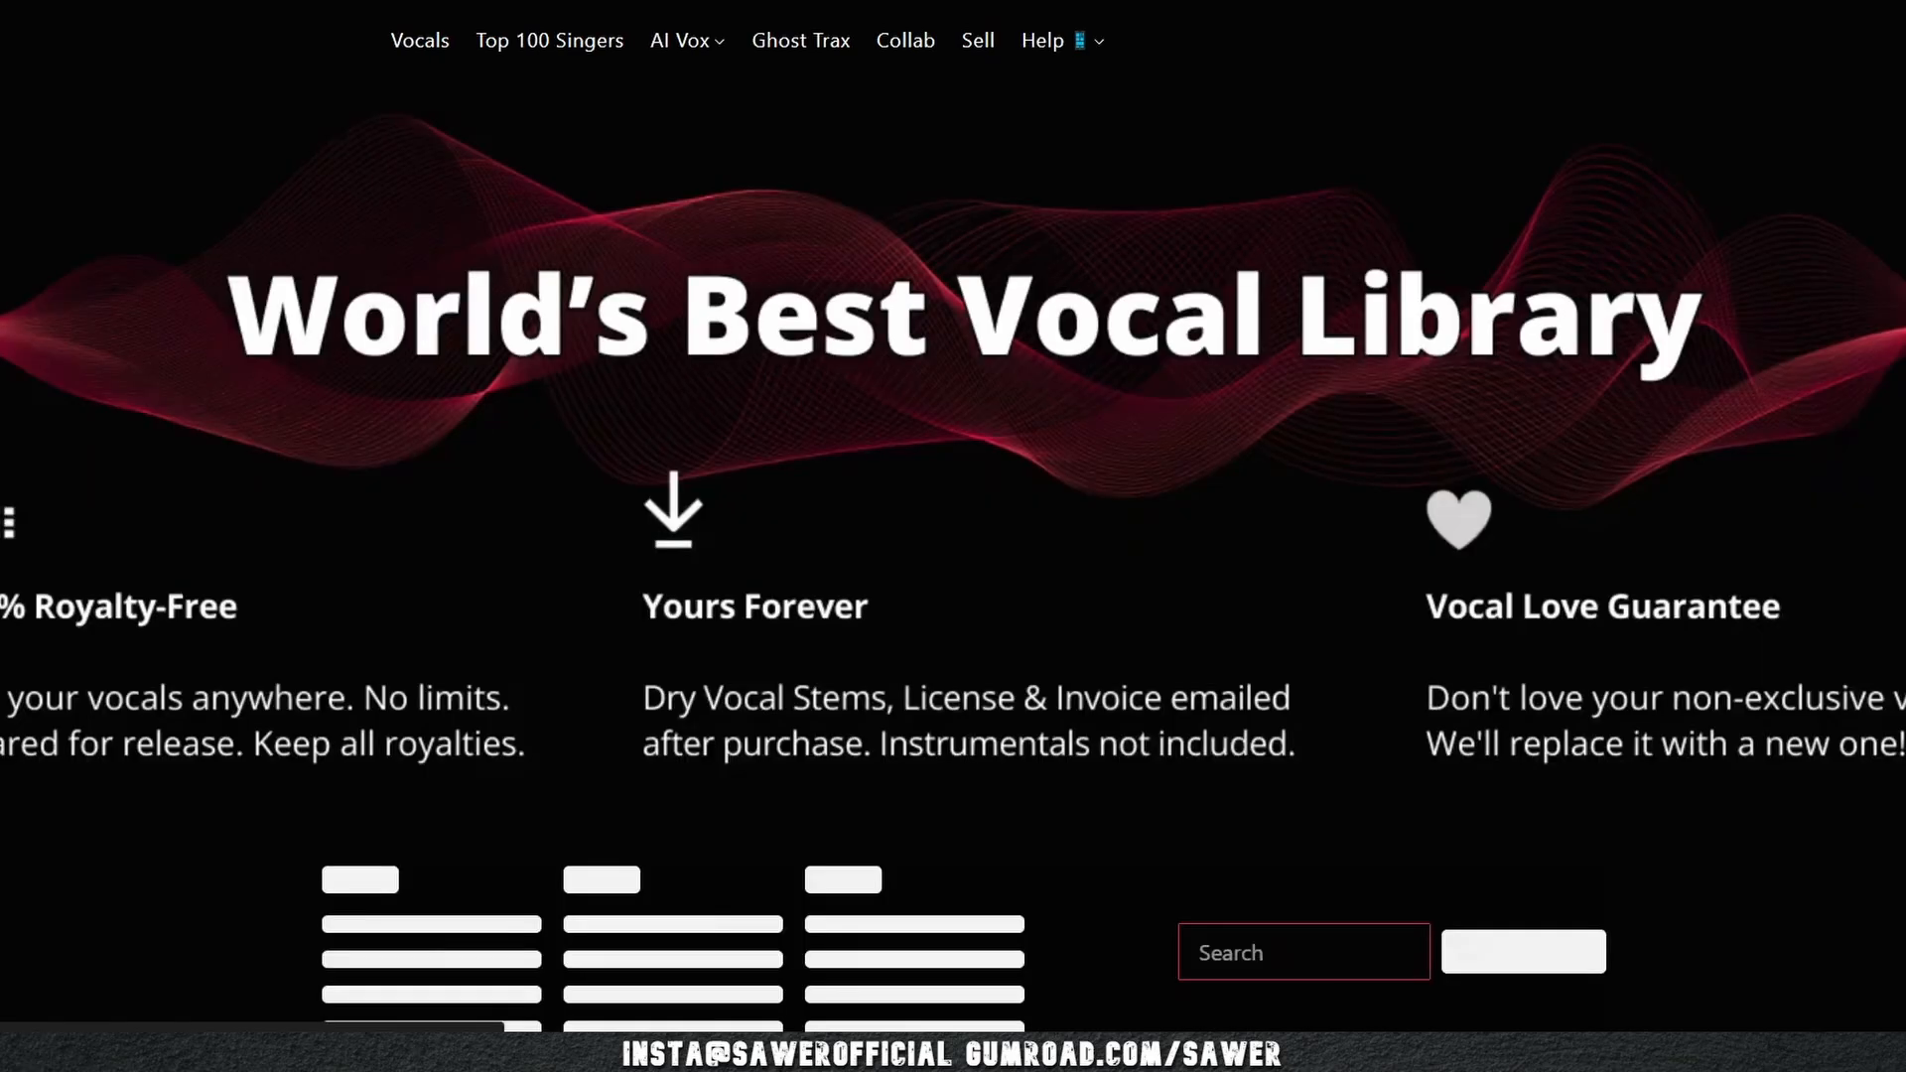
- Browse the online vocal library down to its list of vocals filtered to 120 - 155 BPM, and dismiss the sale pop-up
{"action": "scroll", "coordinate": [737, 348], "scroll_direction": "down", "scroll_amount": 1}
{"action": "scroll", "coordinate": [736, 348], "scroll_direction": "down", "scroll_amount": 6}
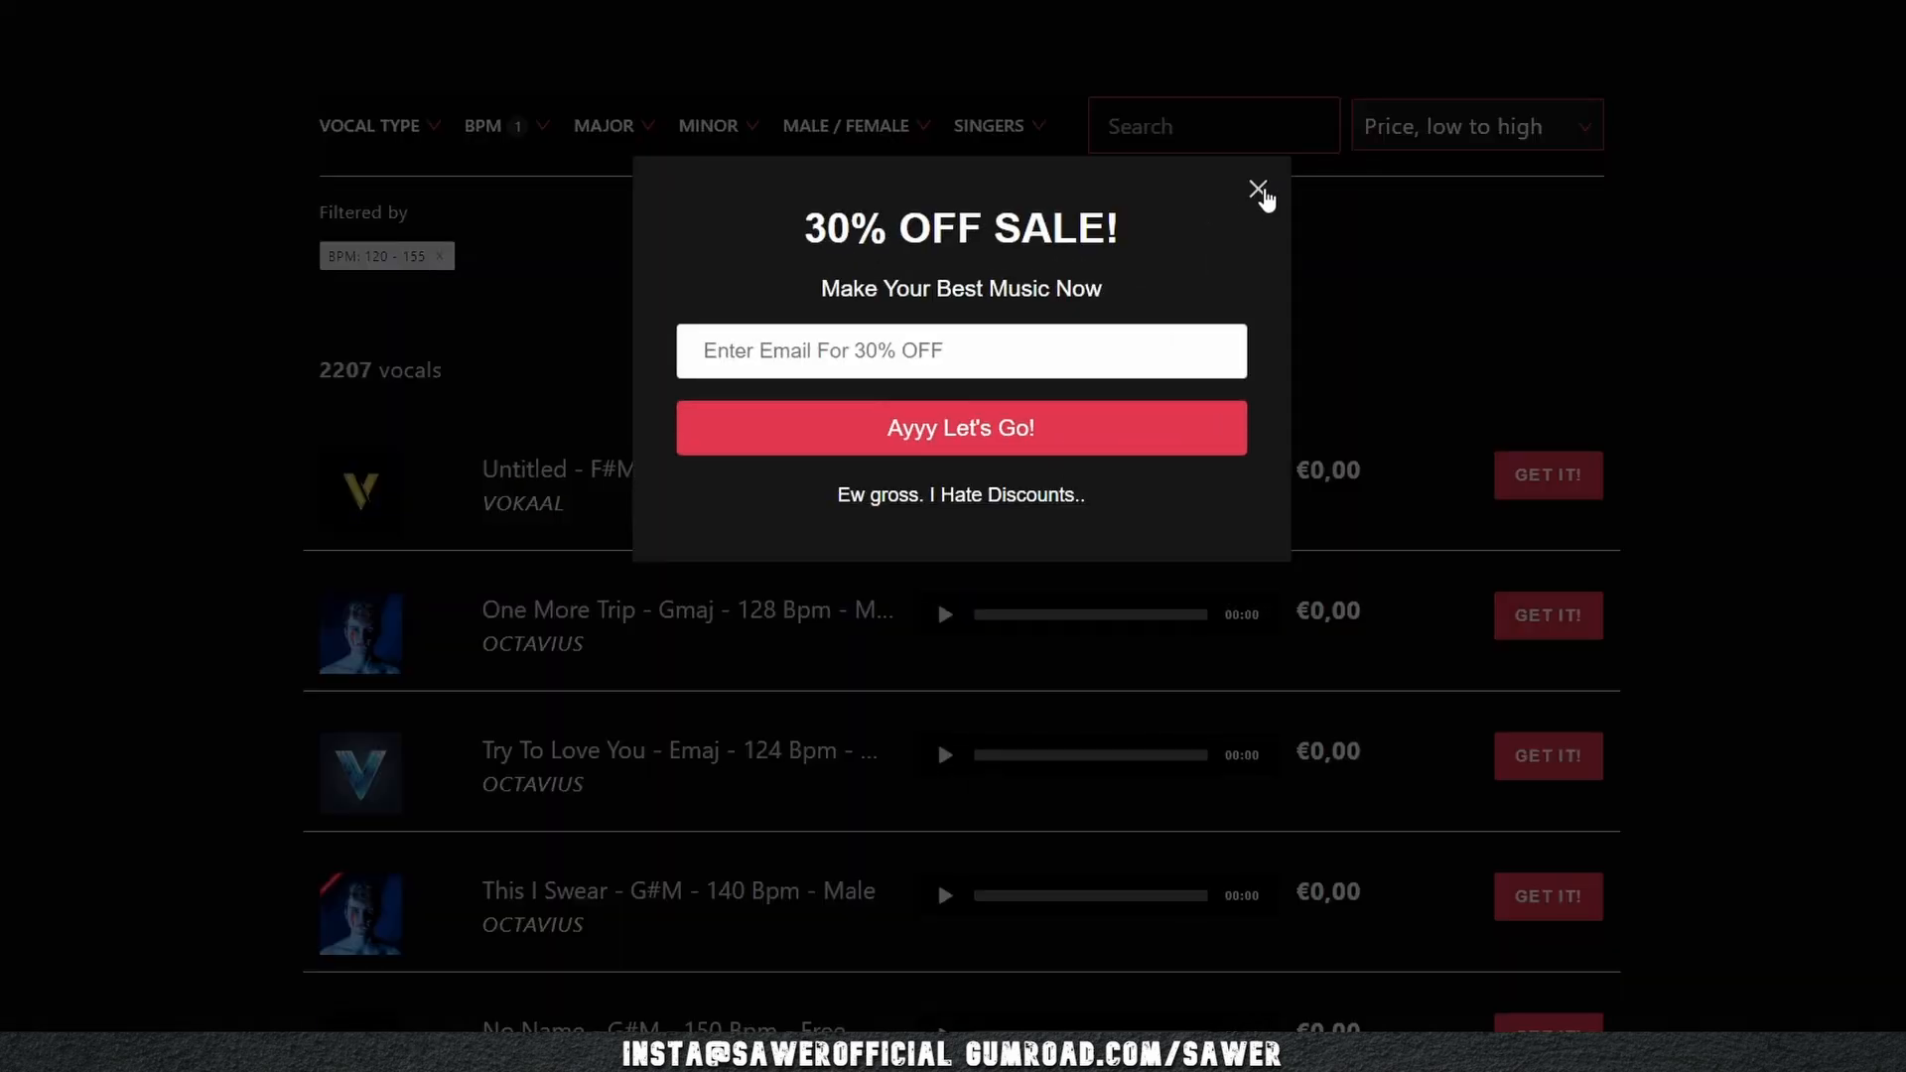
{"action": "left_click", "coordinate": [1257, 190]}
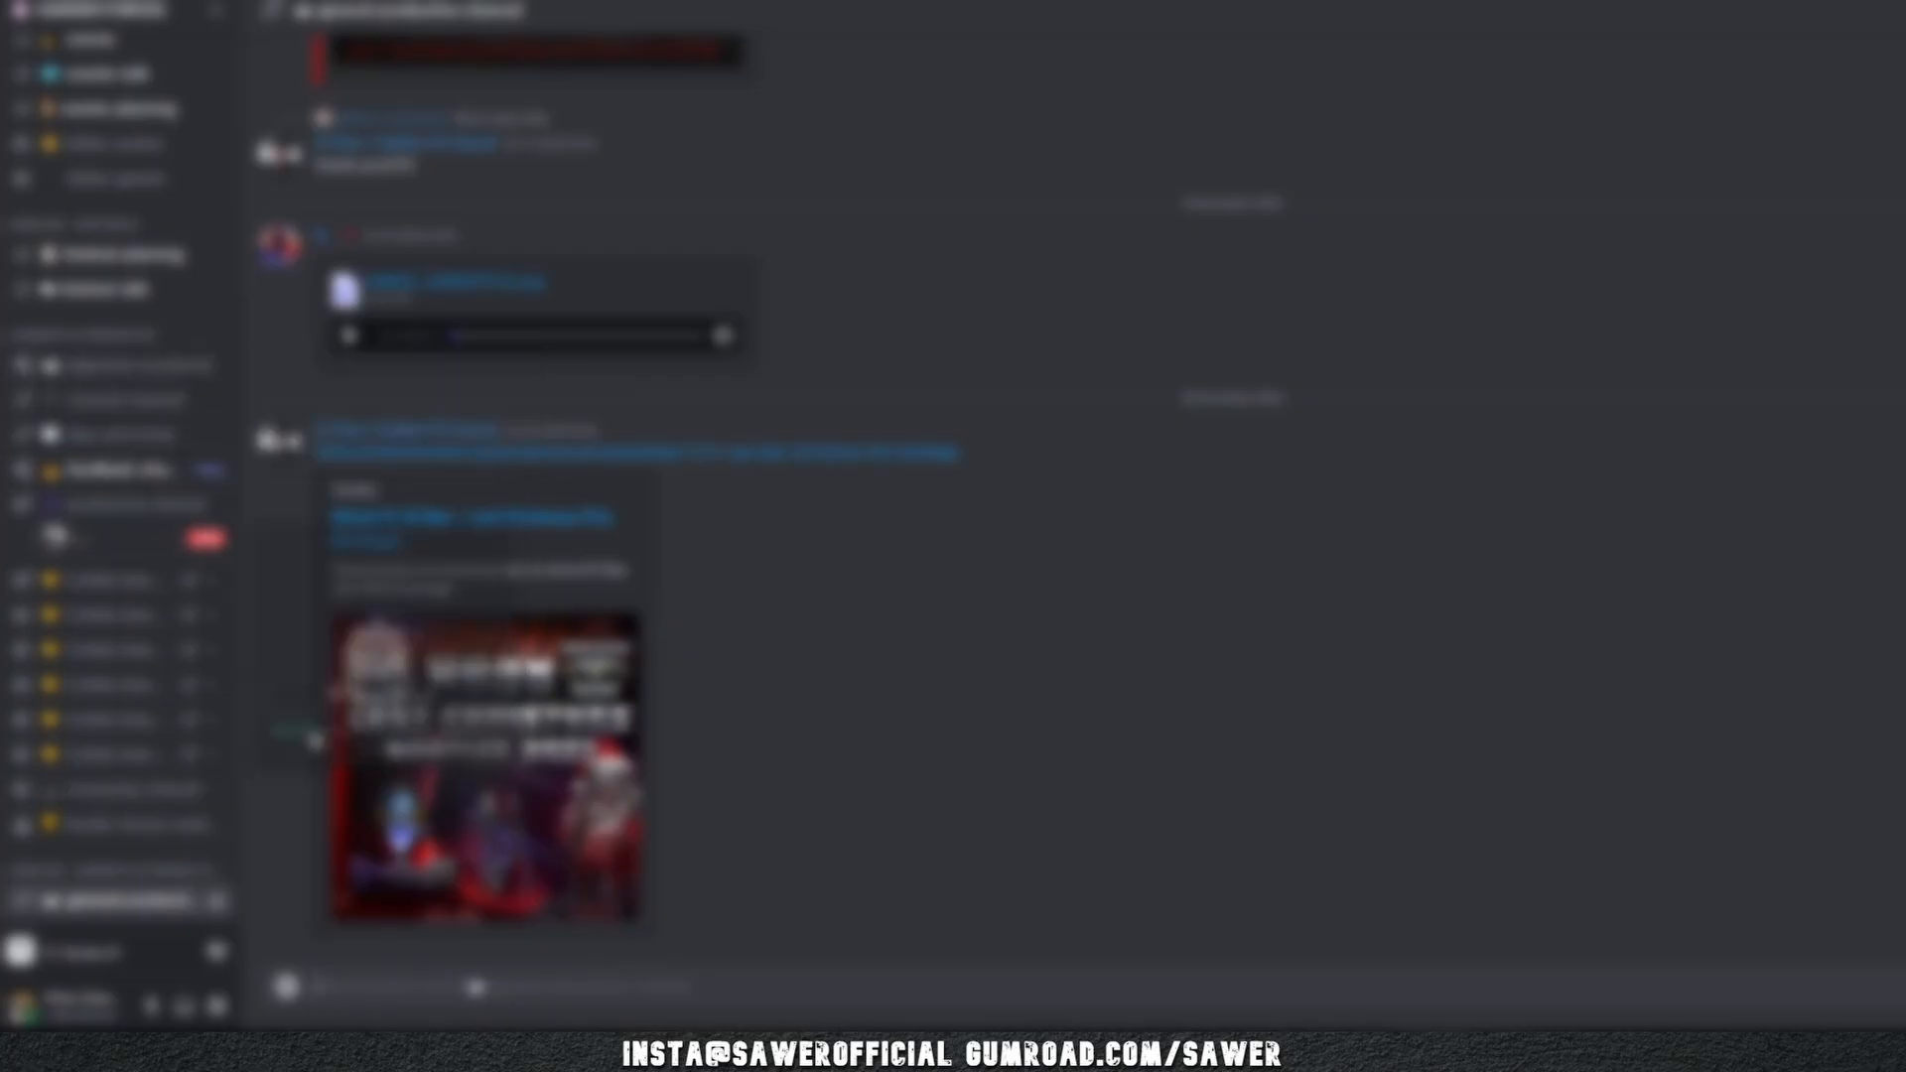
- Switch to Discord and look through the server's channels, including the general and feedback channels
{"action": "scroll", "coordinate": [218, 315], "scroll_direction": "up", "scroll_amount": 3}
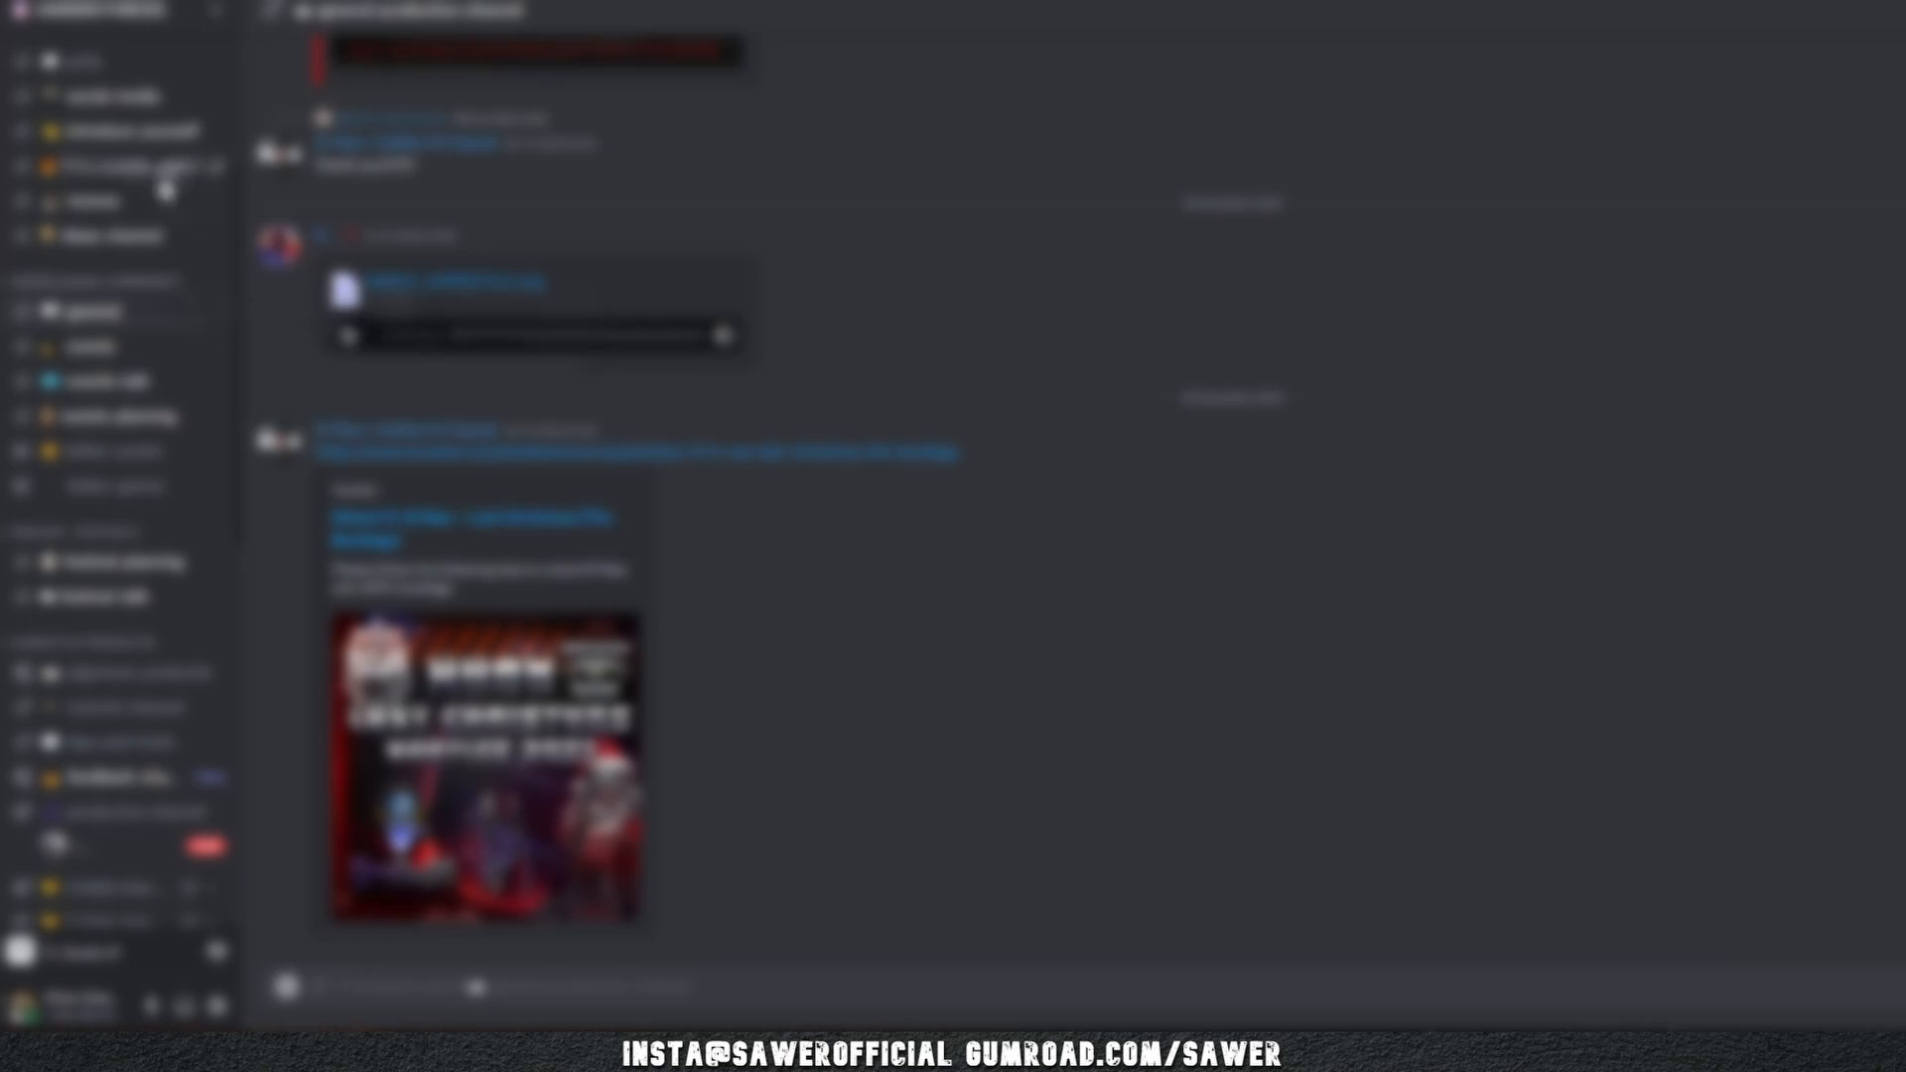
{"action": "left_click", "coordinate": [114, 314]}
{"action": "scroll", "coordinate": [369, 502], "scroll_direction": "down", "scroll_amount": 15}
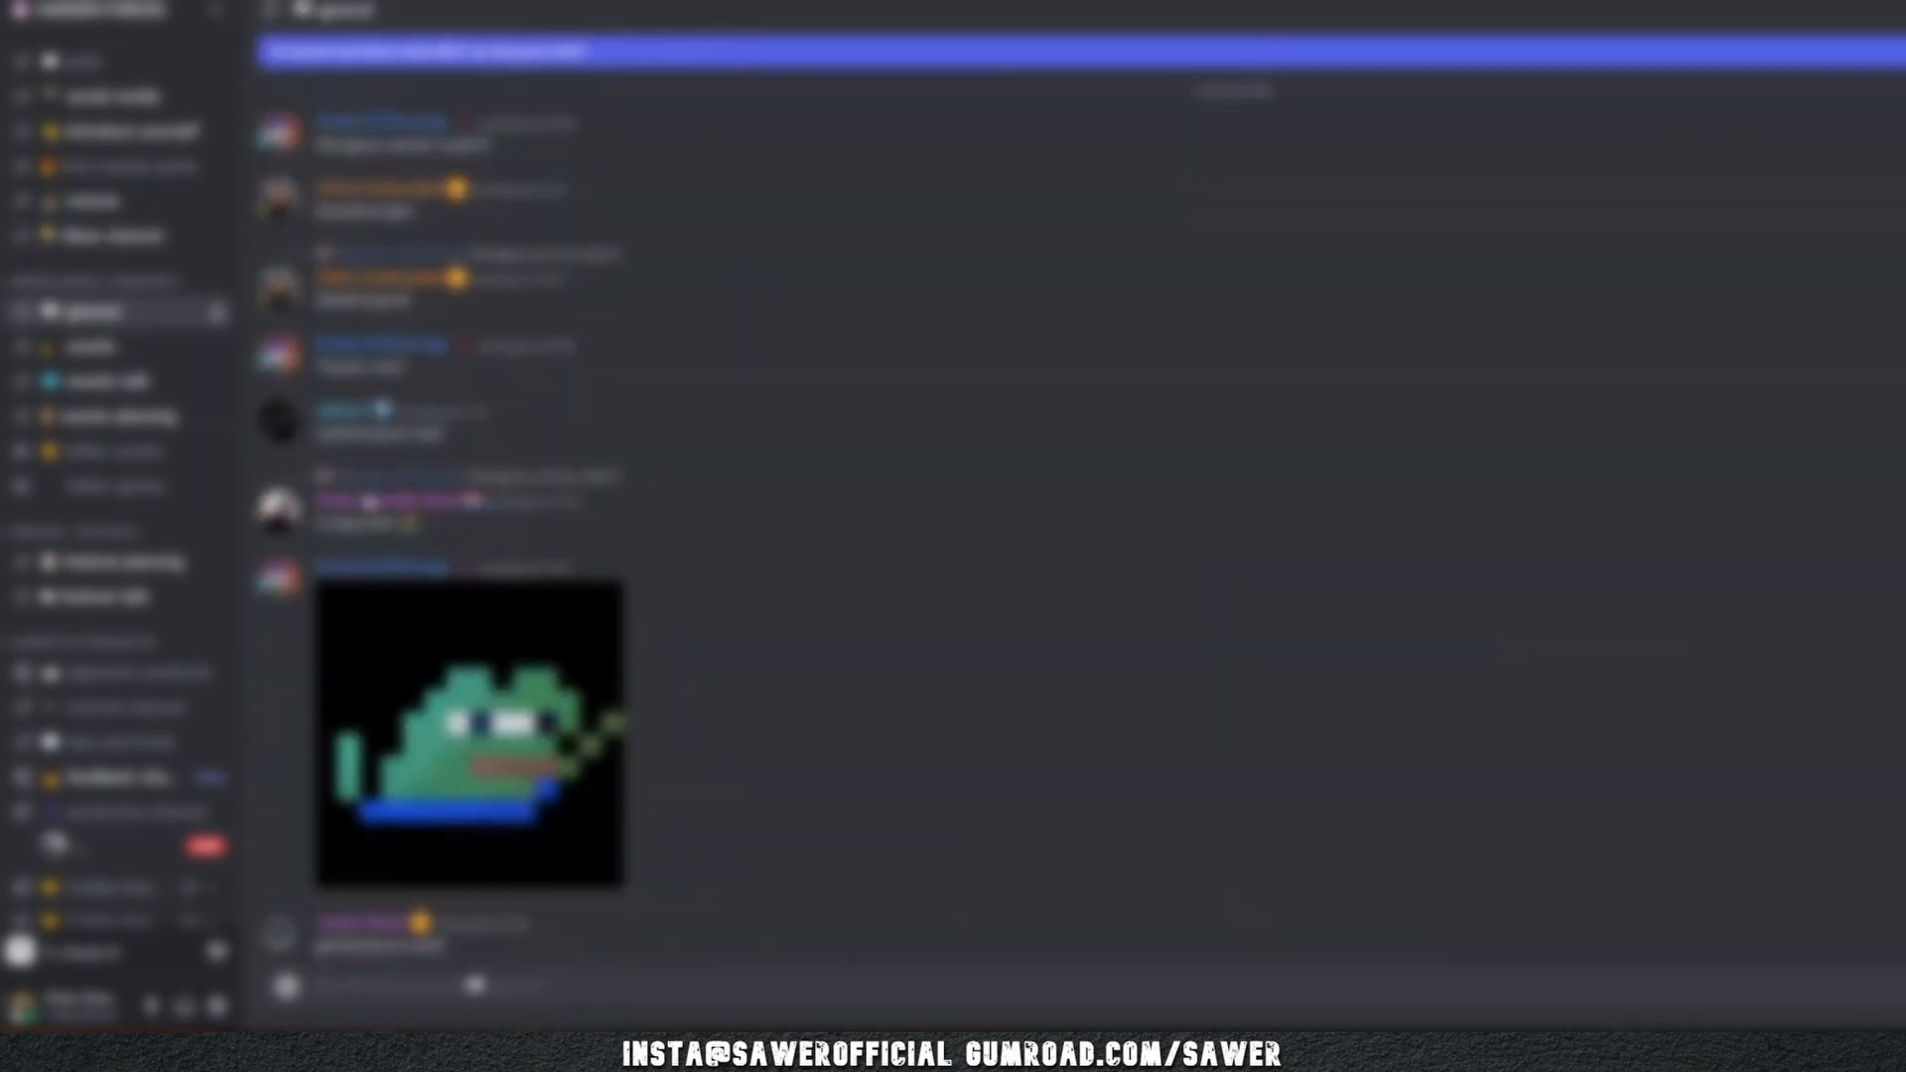
{"action": "left_click", "coordinate": [139, 564]}
{"action": "left_click", "coordinate": [139, 677]}
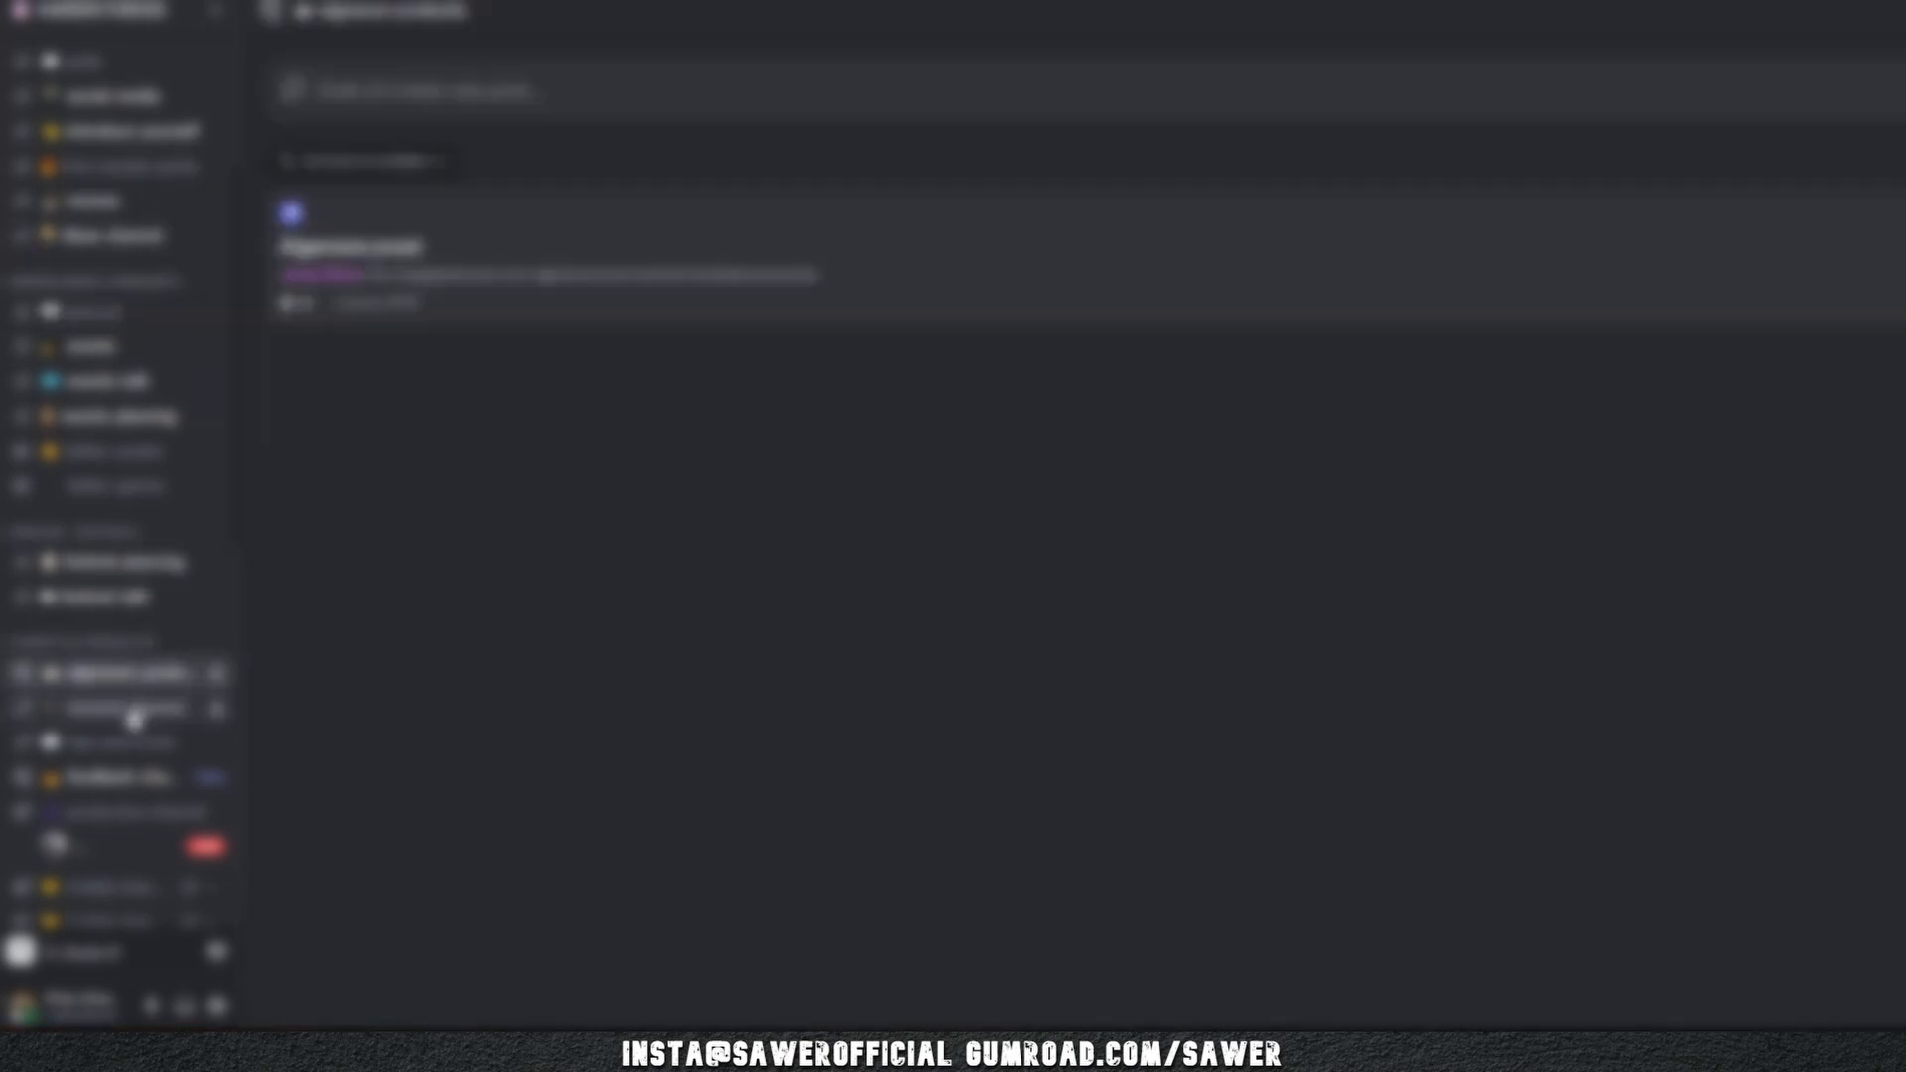
{"action": "scroll", "coordinate": [121, 621], "scroll_direction": "down", "scroll_amount": 1}
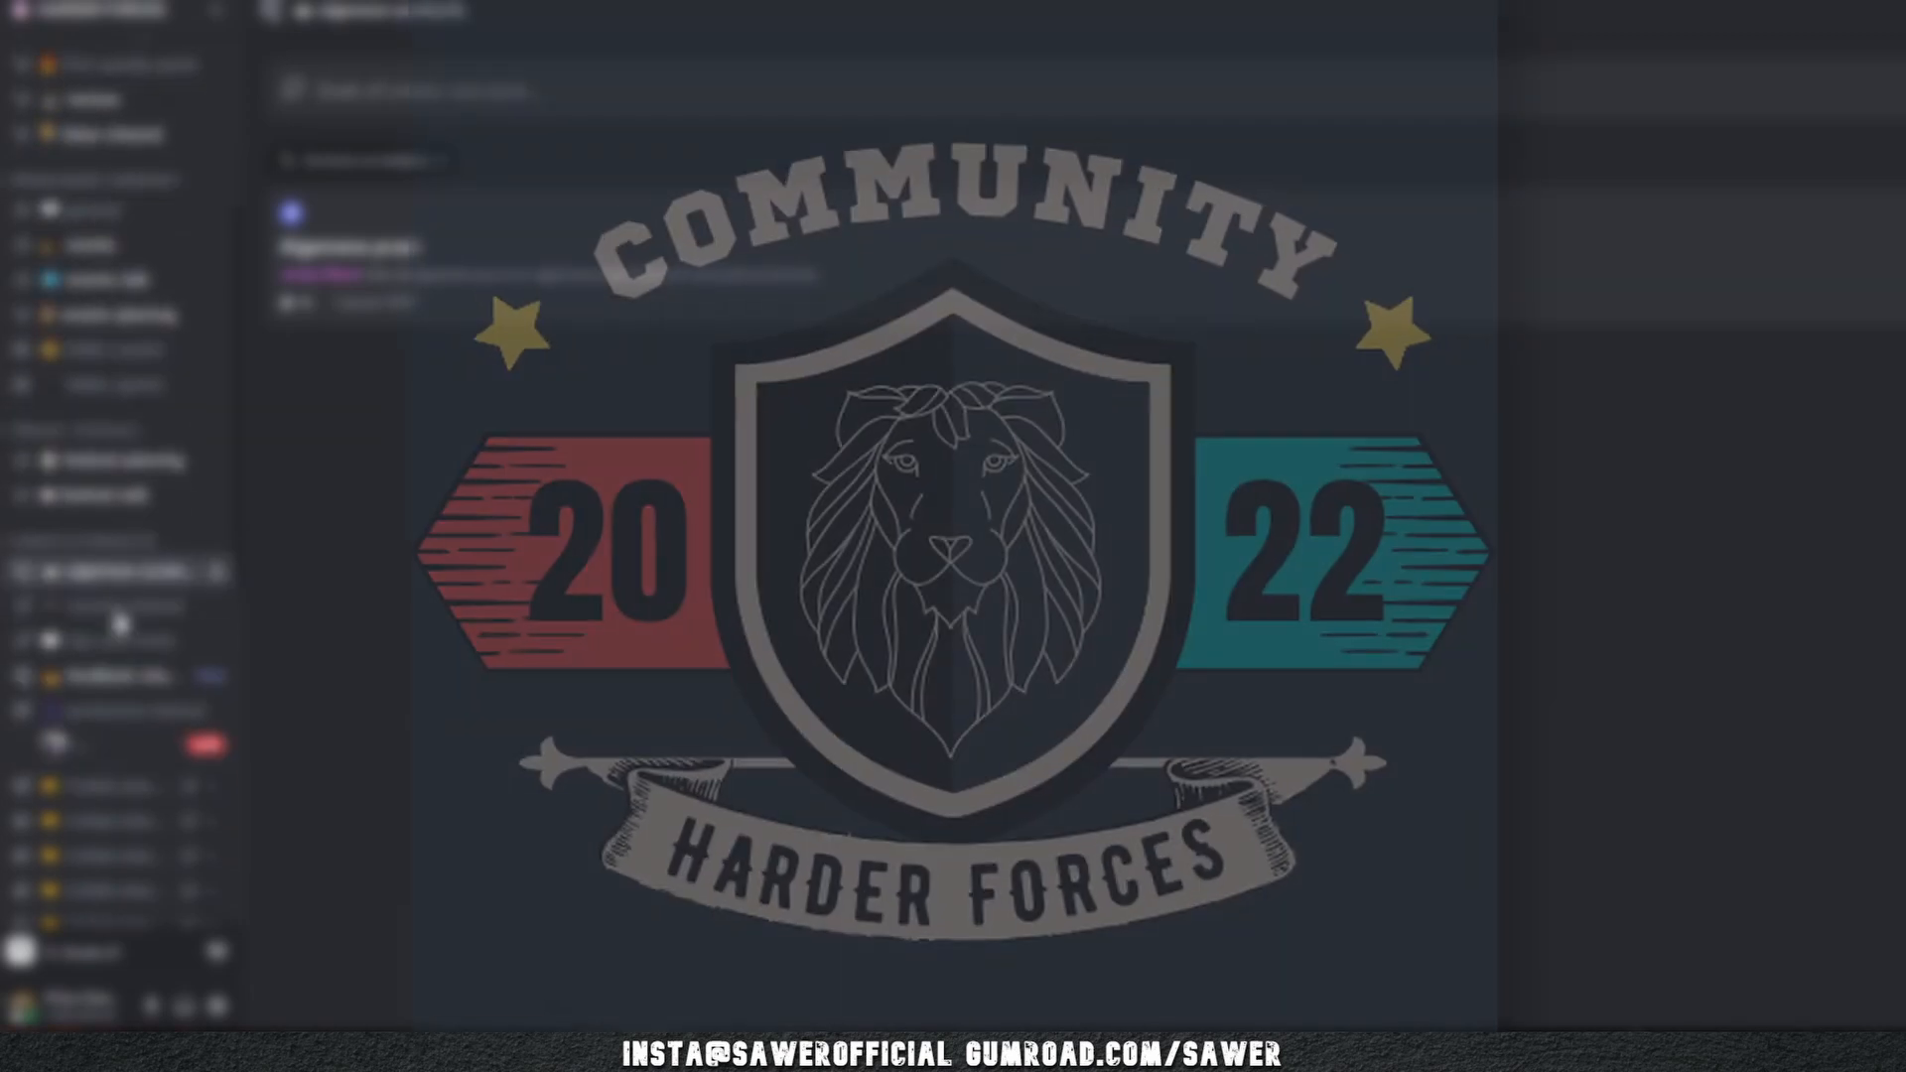
{"action": "left_click", "coordinate": [133, 680]}
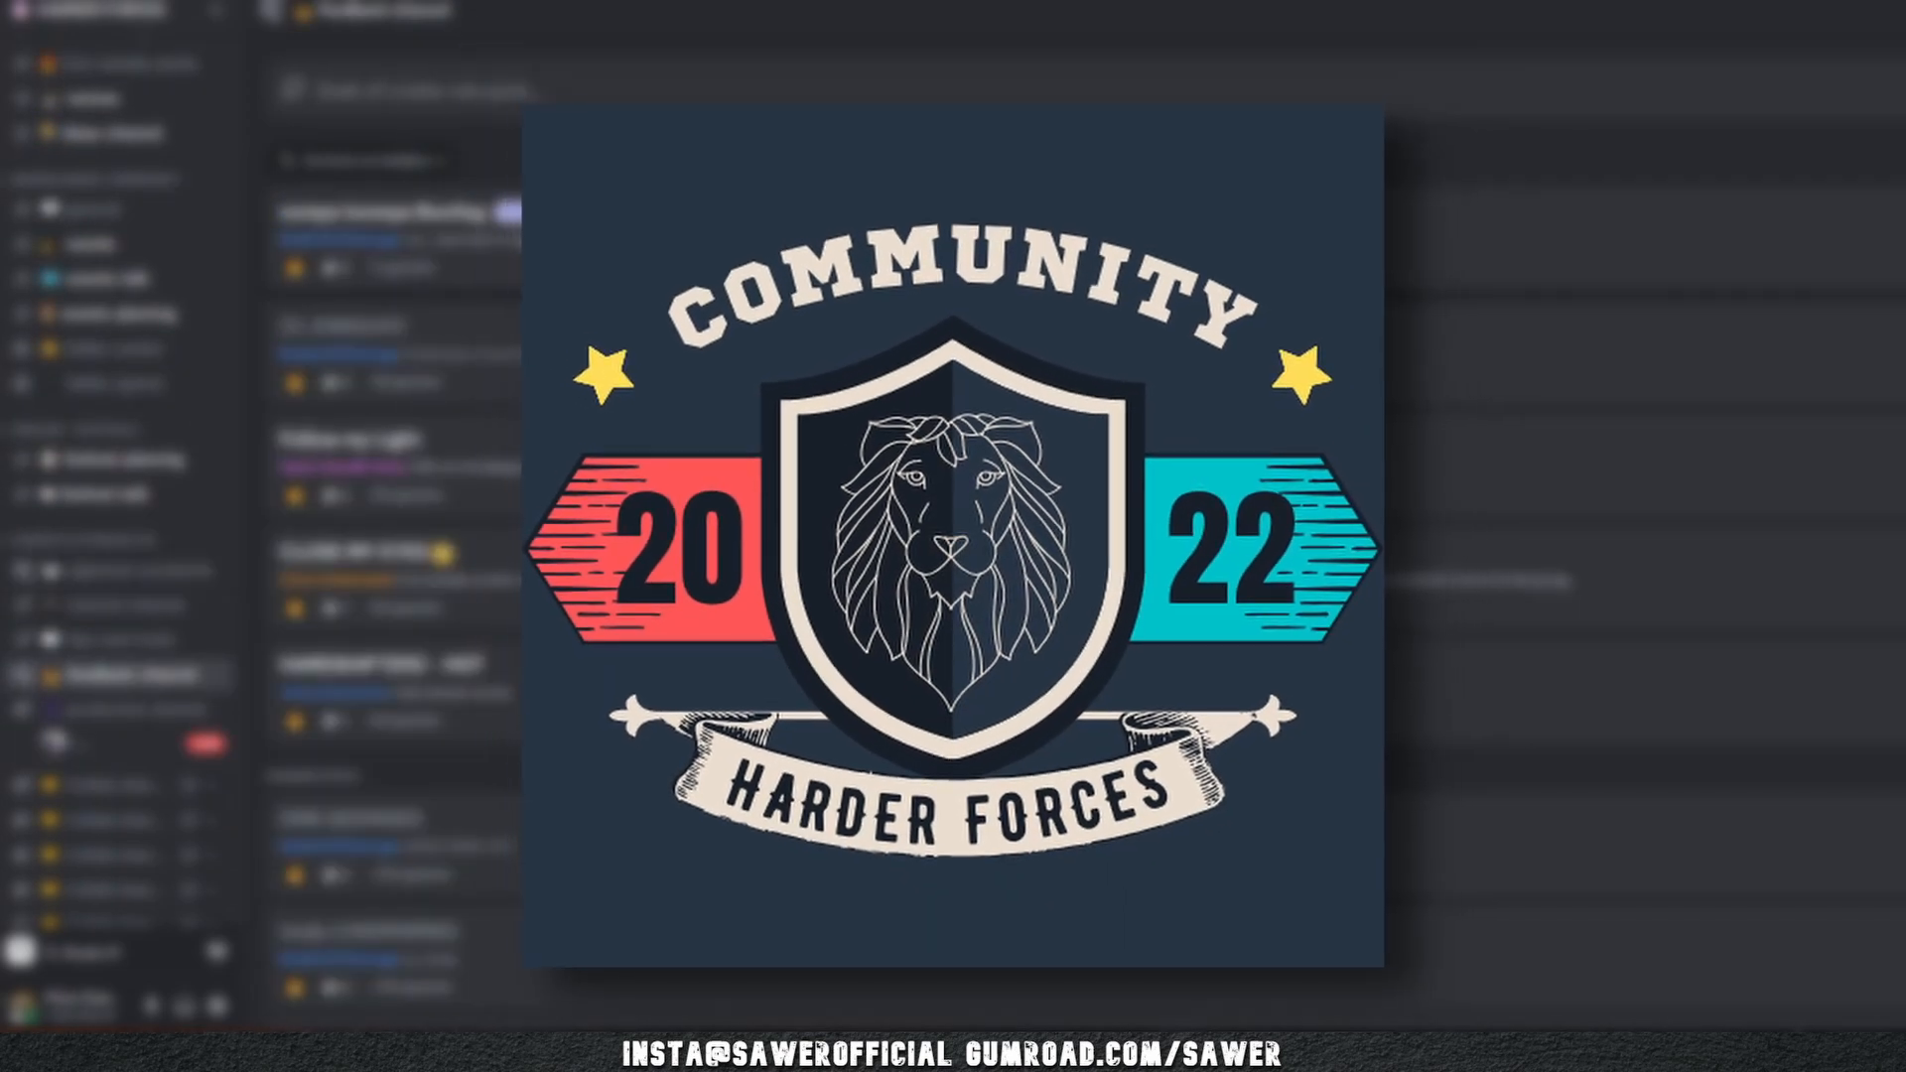
{"action": "scroll", "coordinate": [1072, 556], "scroll_direction": "down", "scroll_amount": 10}
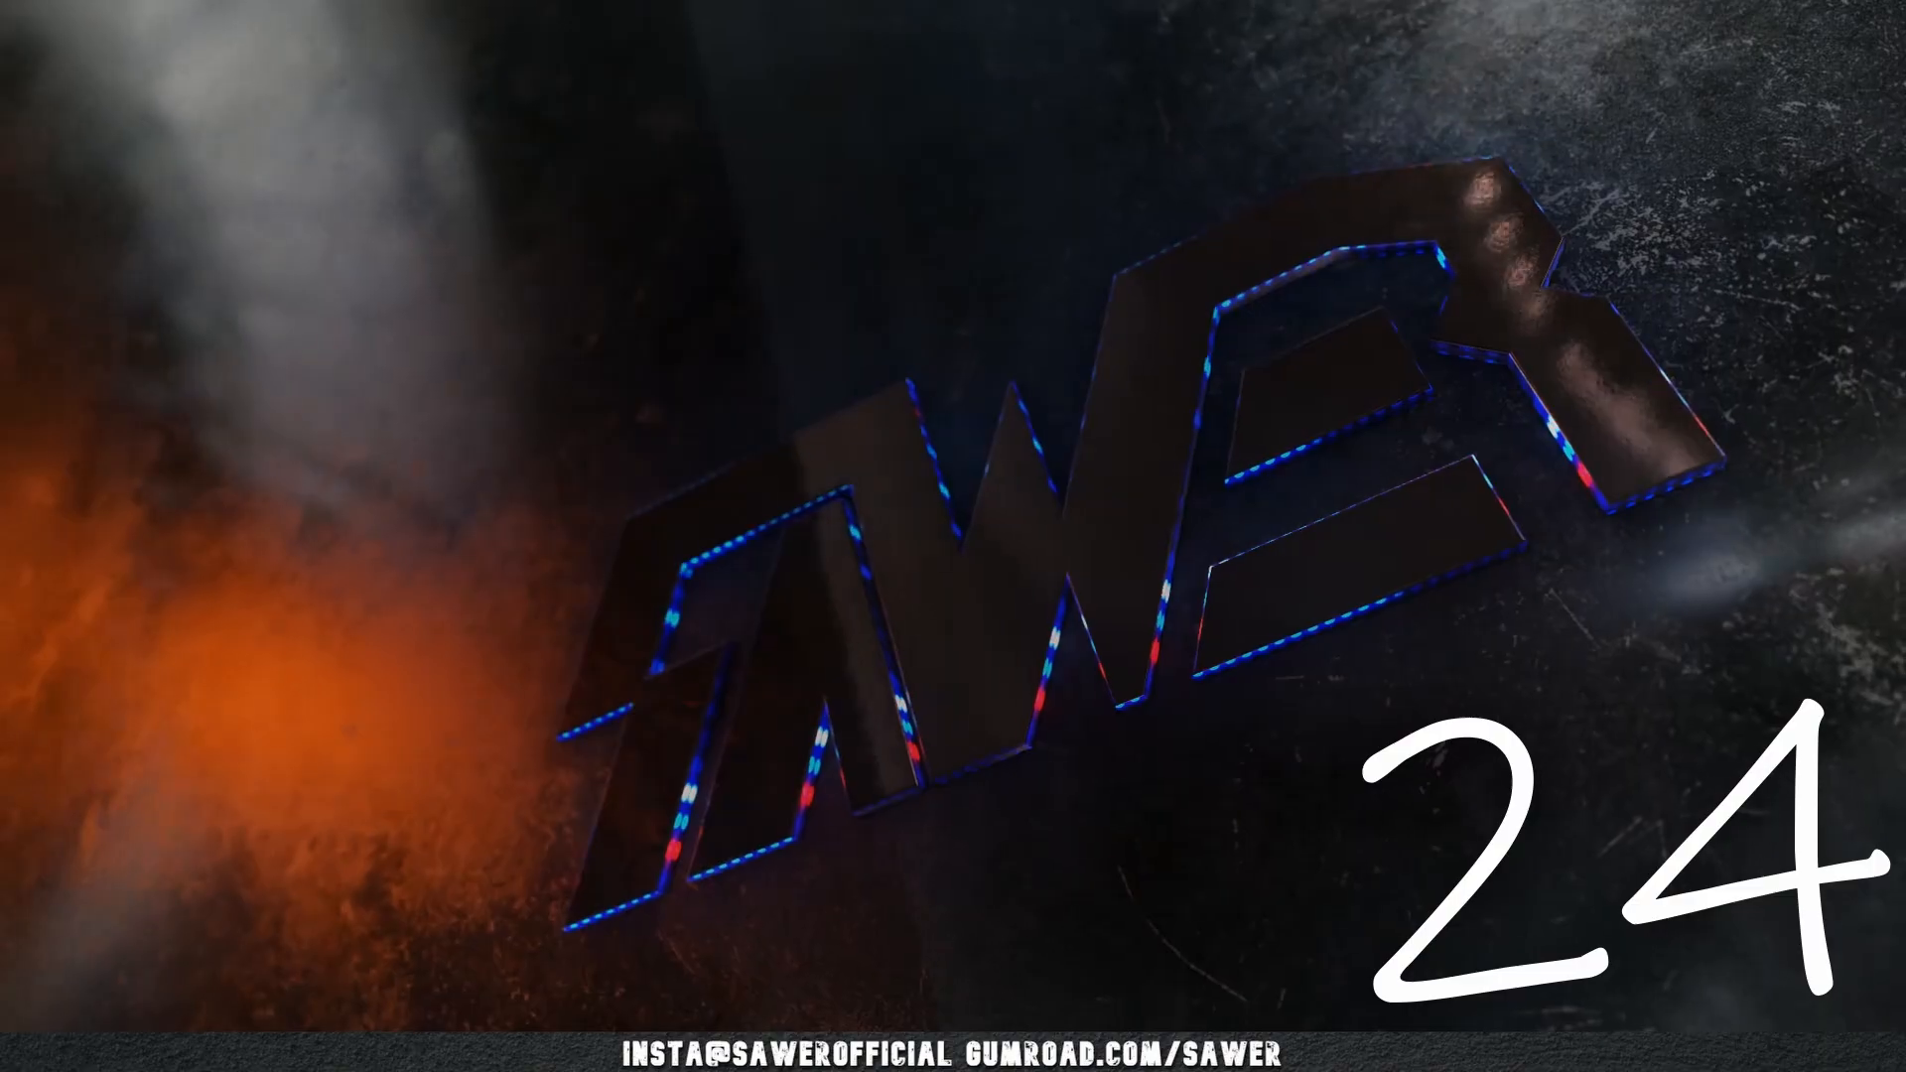
- Try modulating Osc A's Sync in Serum with ENV 2 at 0% sustain, and remove that modulation
{"action": "left_click_drag", "start_coordinate": [608, 570], "coordinate": [707, 498]}
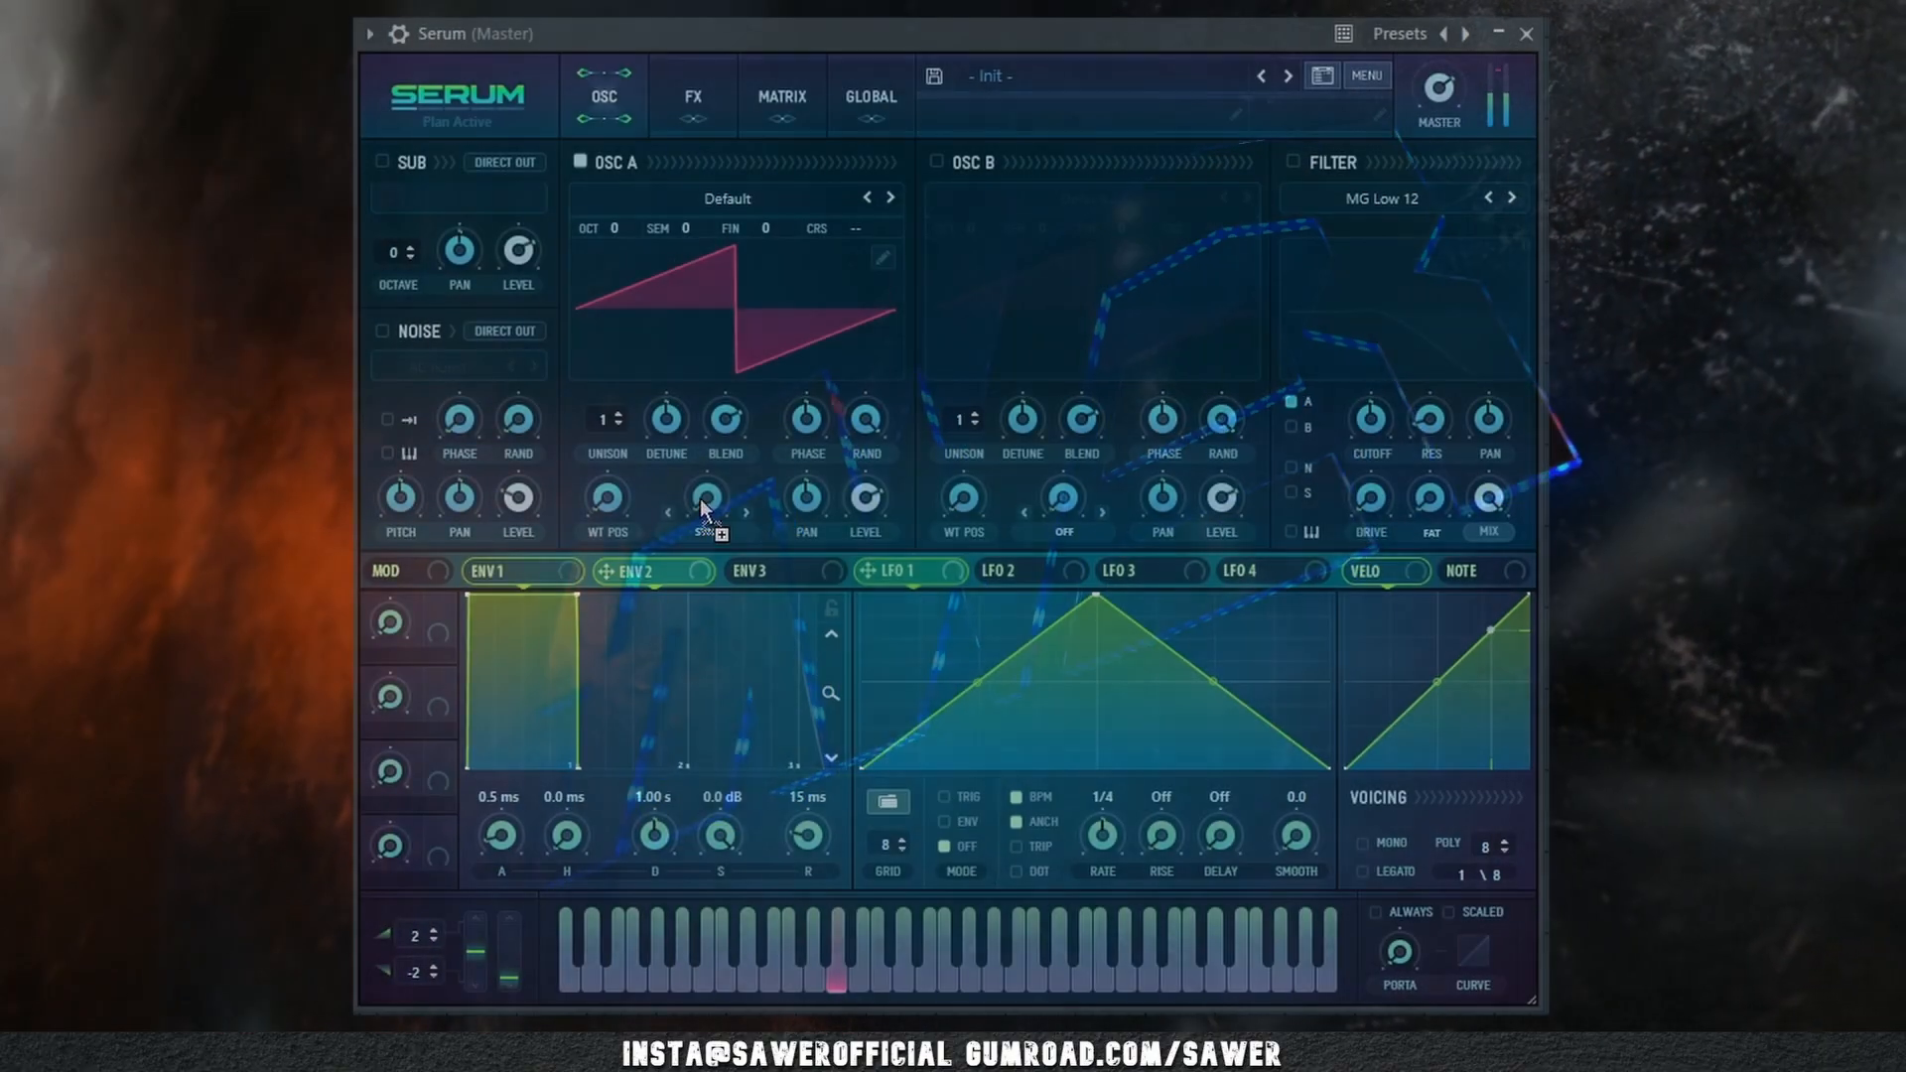
{"action": "left_click_drag", "start_coordinate": [719, 836], "coordinate": [720, 992]}
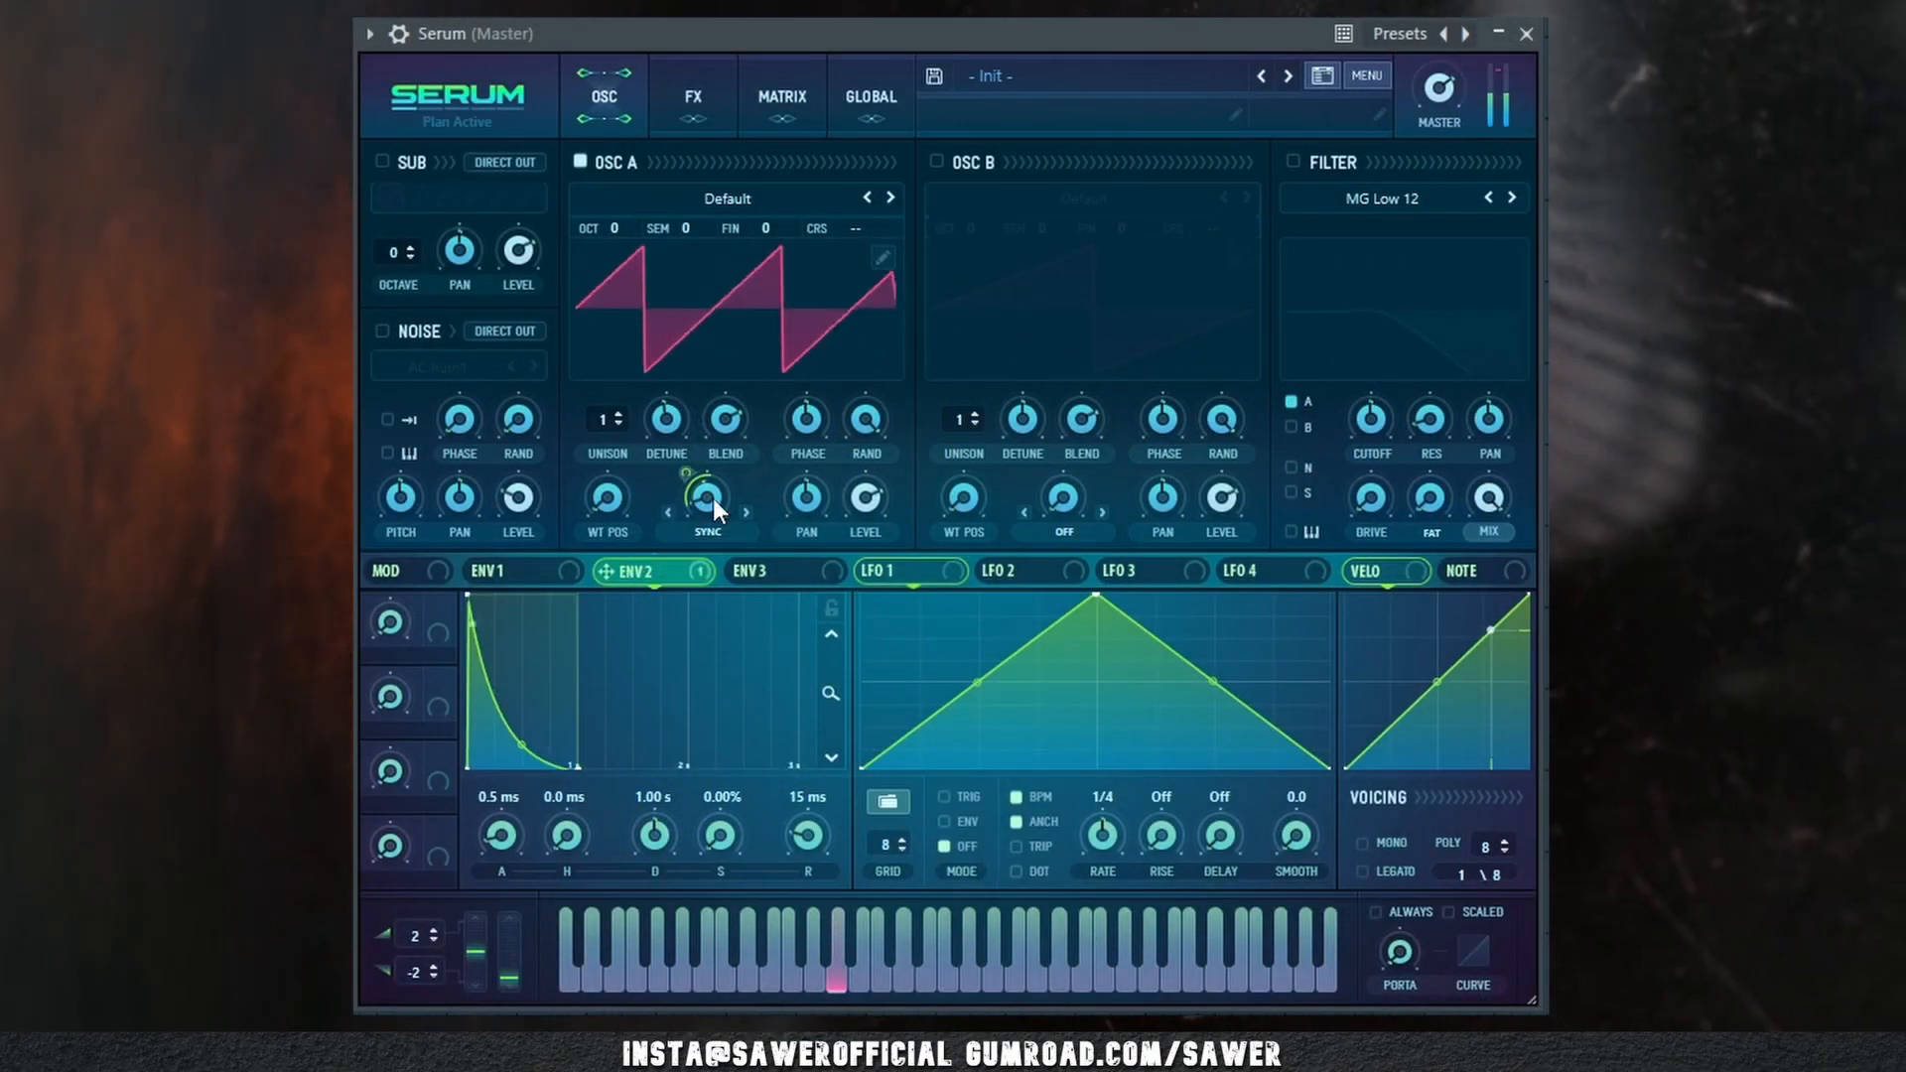
{"action": "right_click", "coordinate": [595, 580]}
{"action": "left_click", "coordinate": [736, 657]}
- Shape LFO 1 into a falling ramp over the first eighth of its cycle at a 1/2 rate, and draw a long note in the piano roll
{"action": "left_click_drag", "start_coordinate": [1096, 595], "coordinate": [860, 595]}
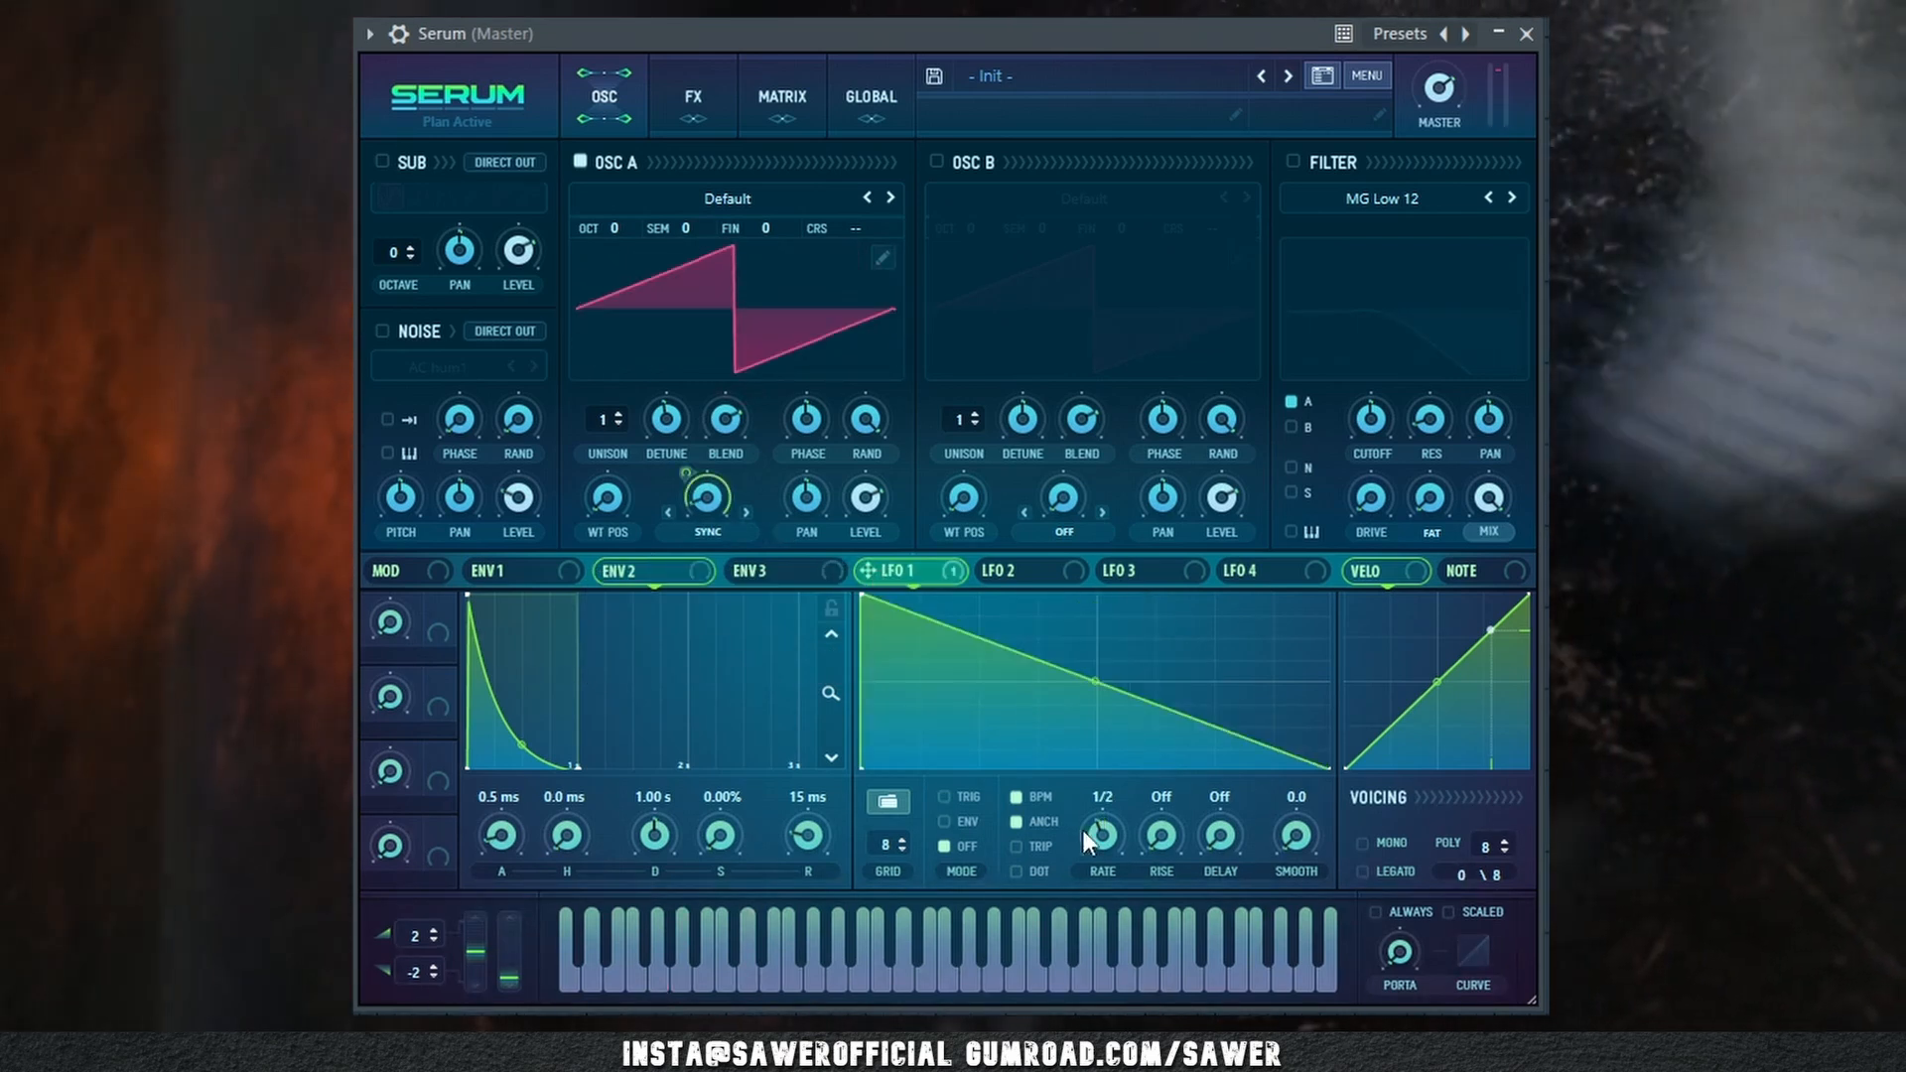
{"action": "left_click_drag", "start_coordinate": [1092, 835], "coordinate": [1091, 865]}
{"action": "double_click", "coordinate": [914, 766]}
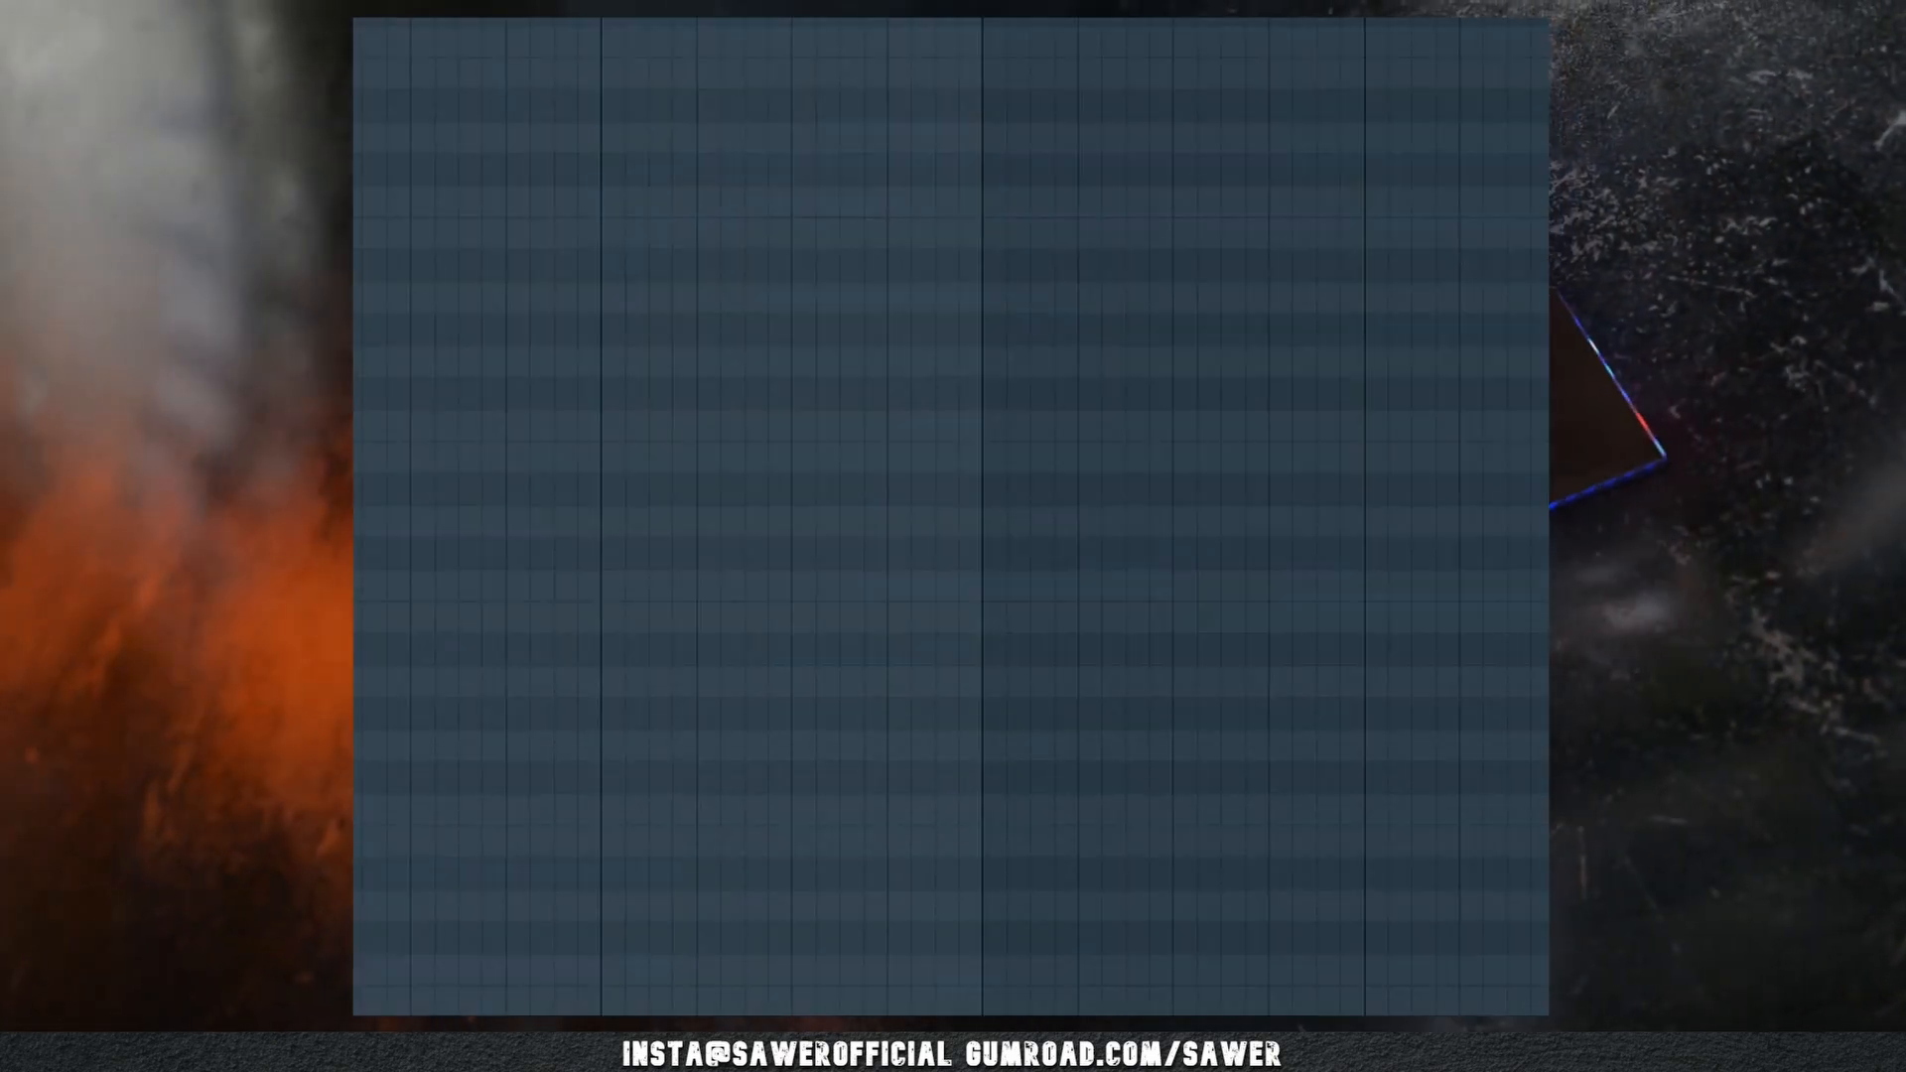
{"action": "left_click_drag", "start_coordinate": [367, 783], "coordinate": [986, 783]}
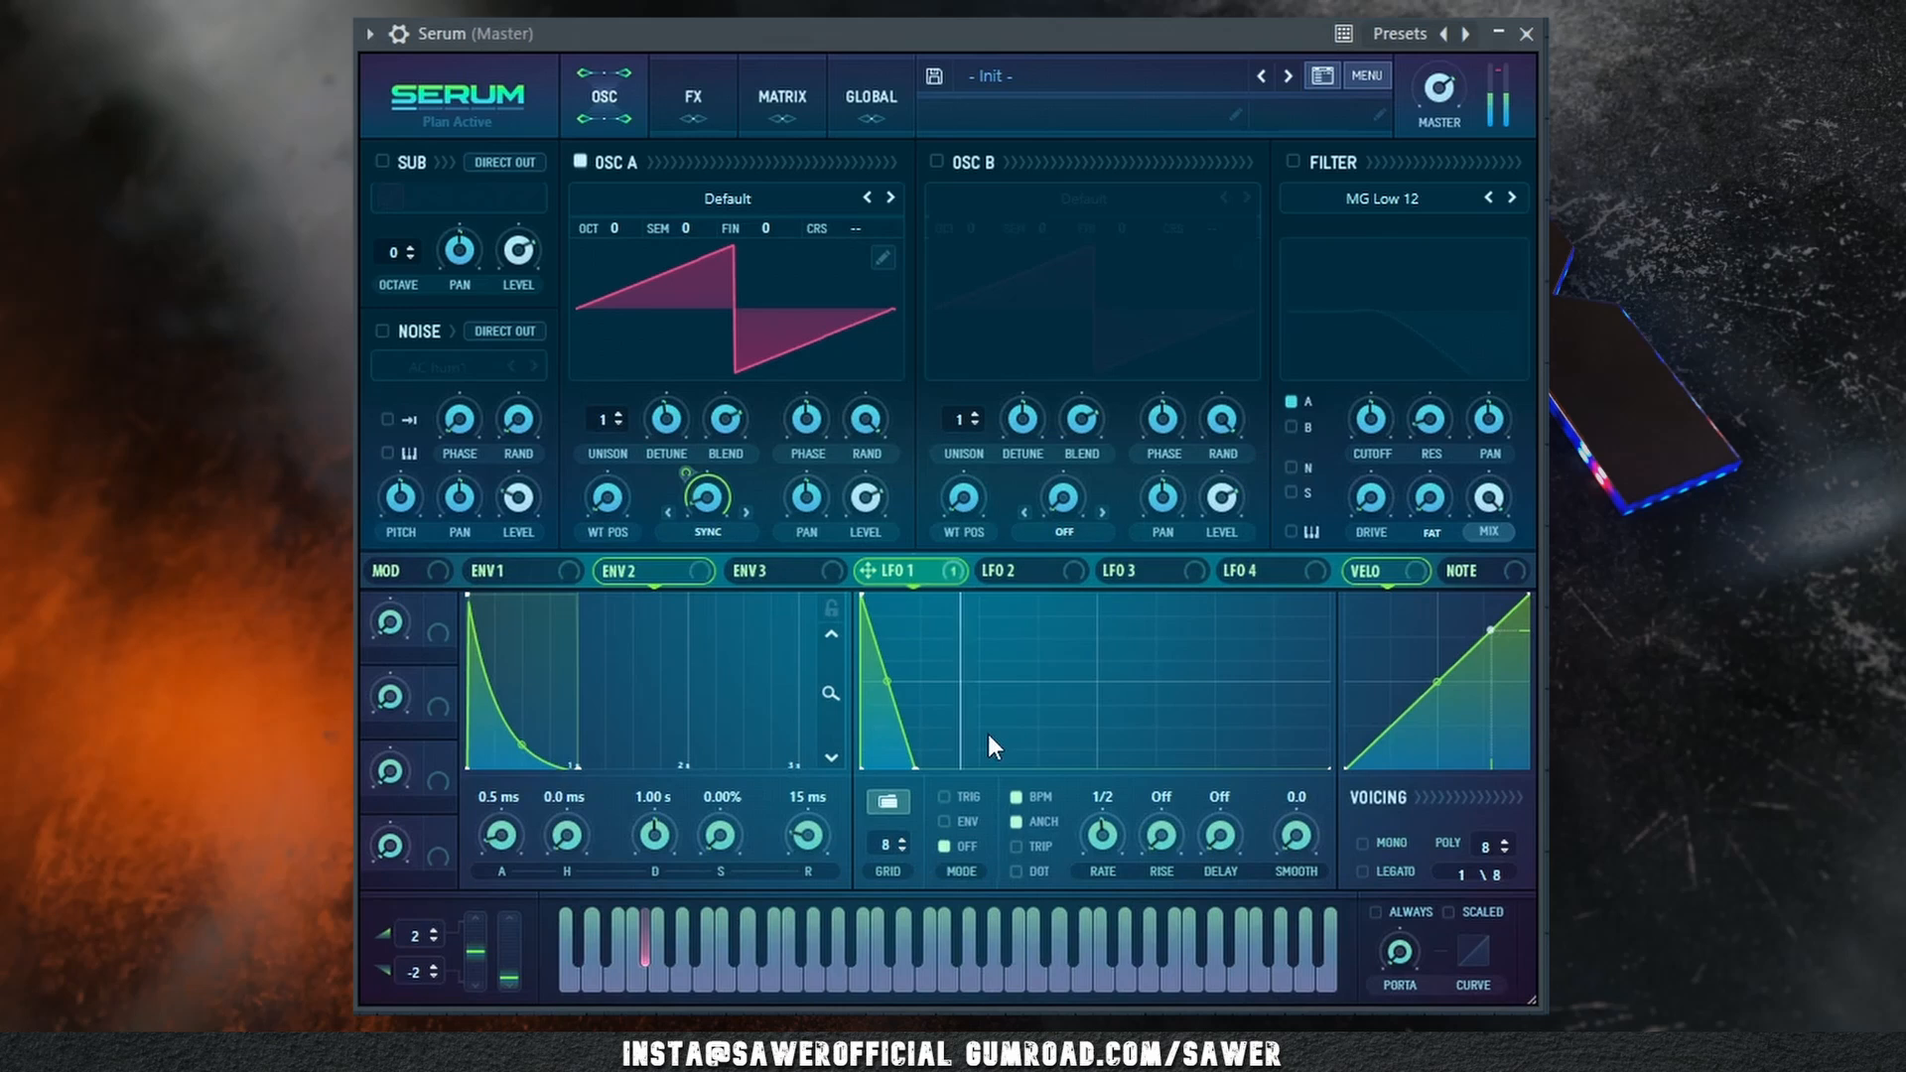
- Add a second falling ramp to LFO 1 directly after the first, and assign LFO 1 to Osc A's Level and the filter Cutoff
{"action": "double_click", "coordinate": [933, 635]}
{"action": "left_click_drag", "start_coordinate": [933, 635], "coordinate": [859, 499]}
{"action": "double_click", "coordinate": [978, 767]}
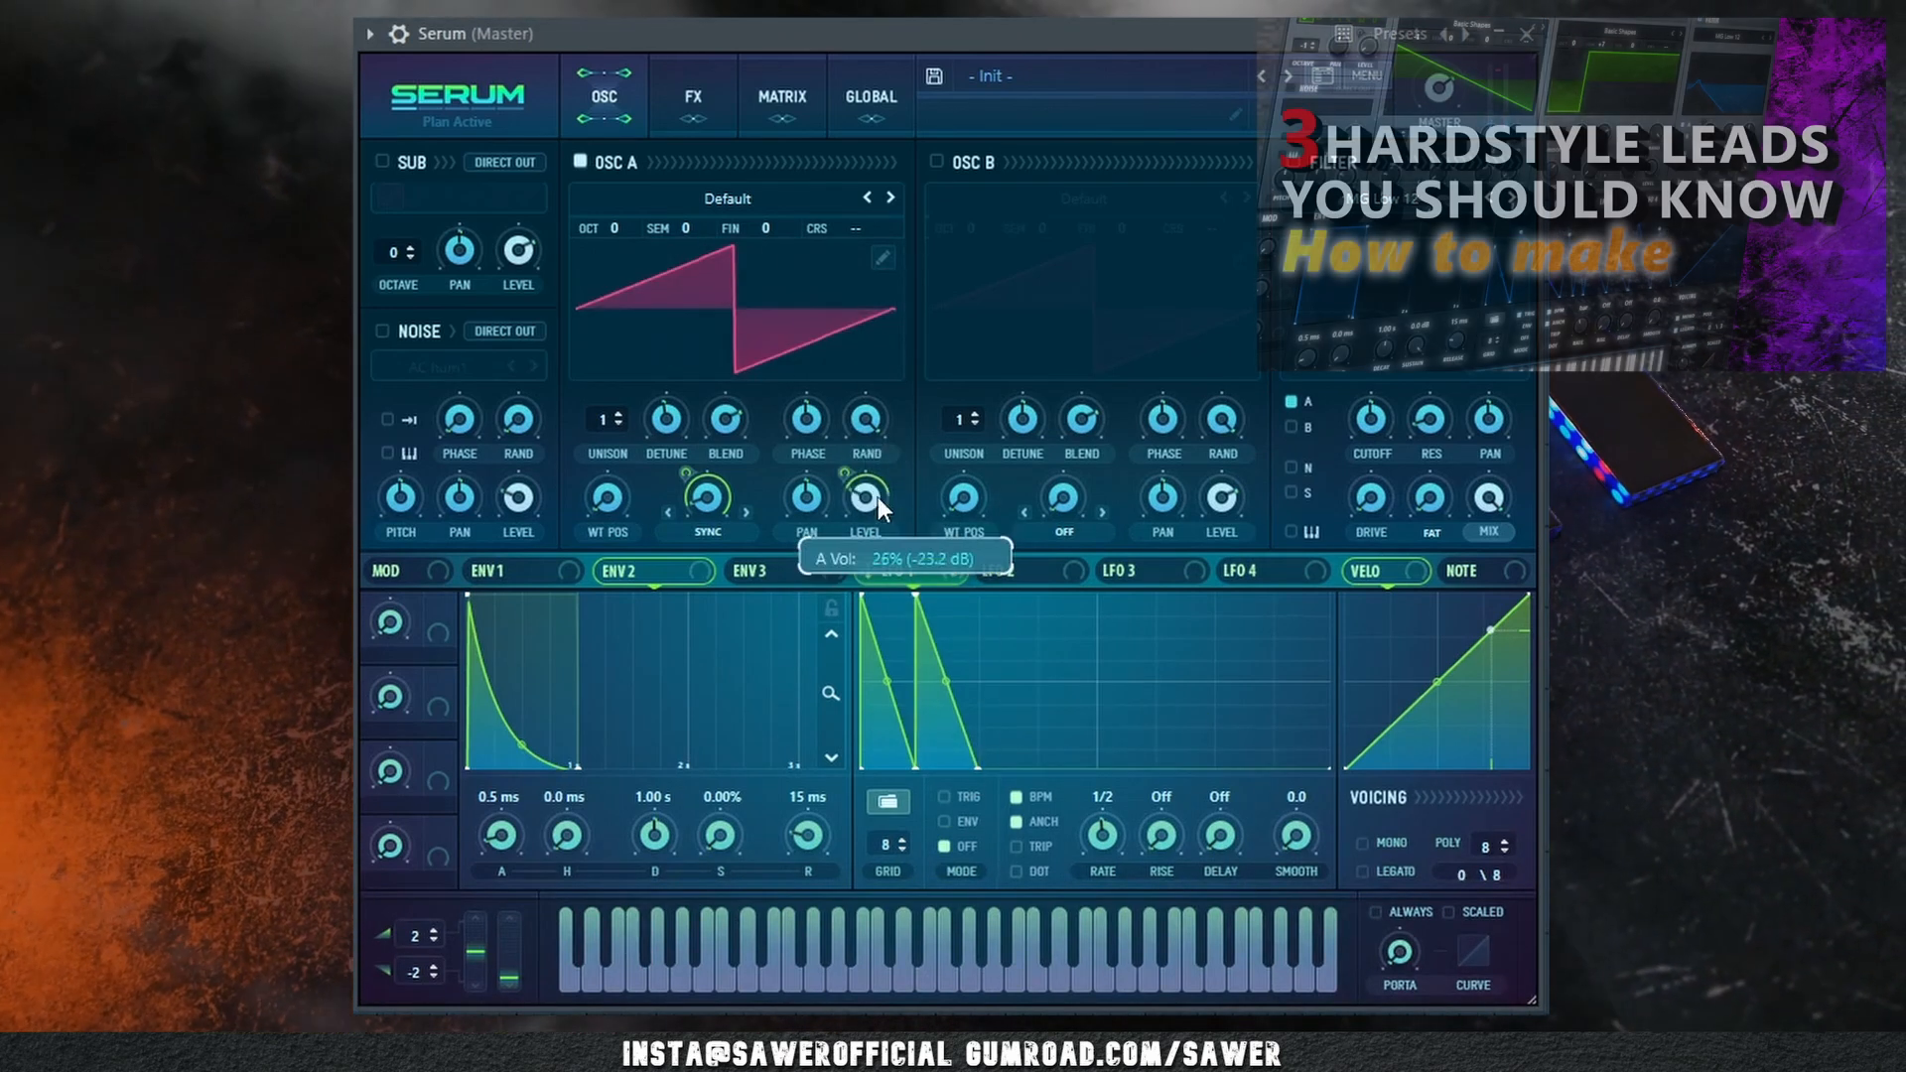
{"action": "left_click_drag", "start_coordinate": [867, 570], "coordinate": [1368, 420]}
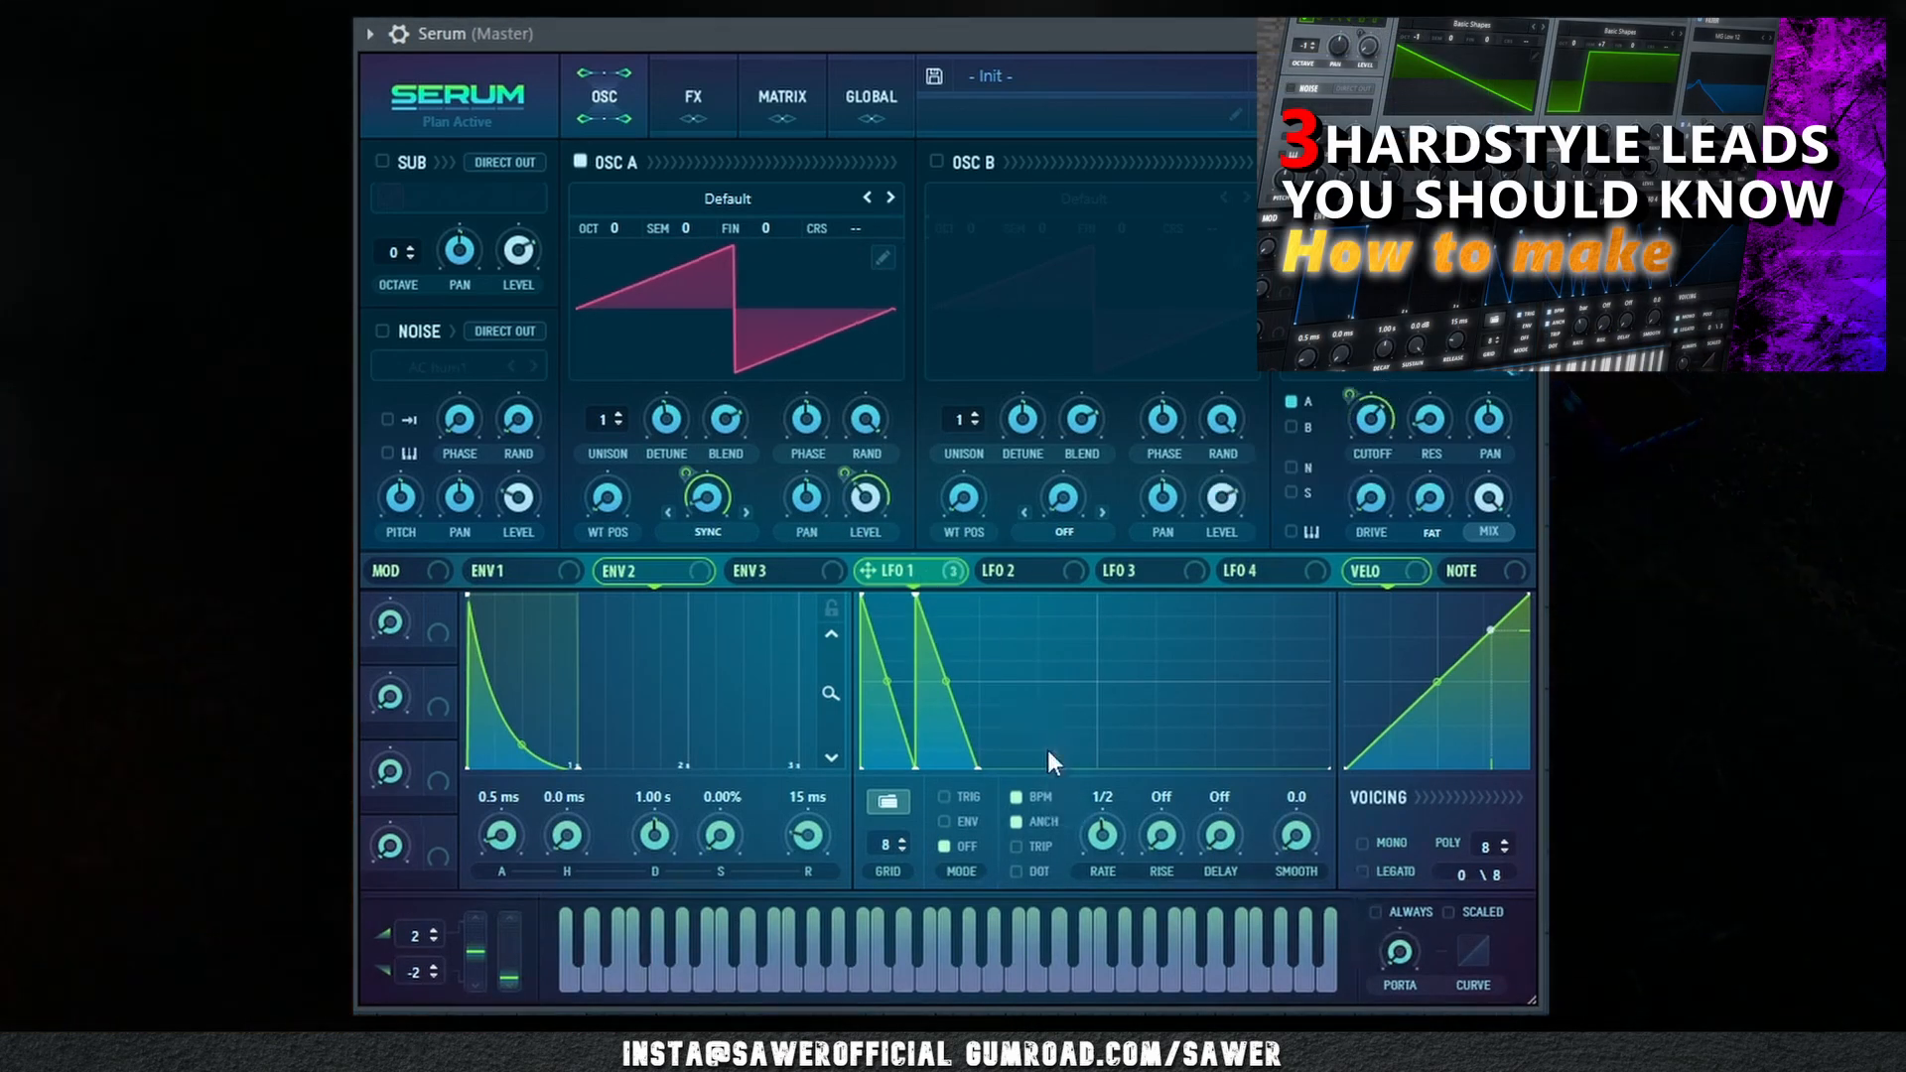
{"action": "left_click_drag", "start_coordinate": [1047, 748], "coordinate": [1098, 731]}
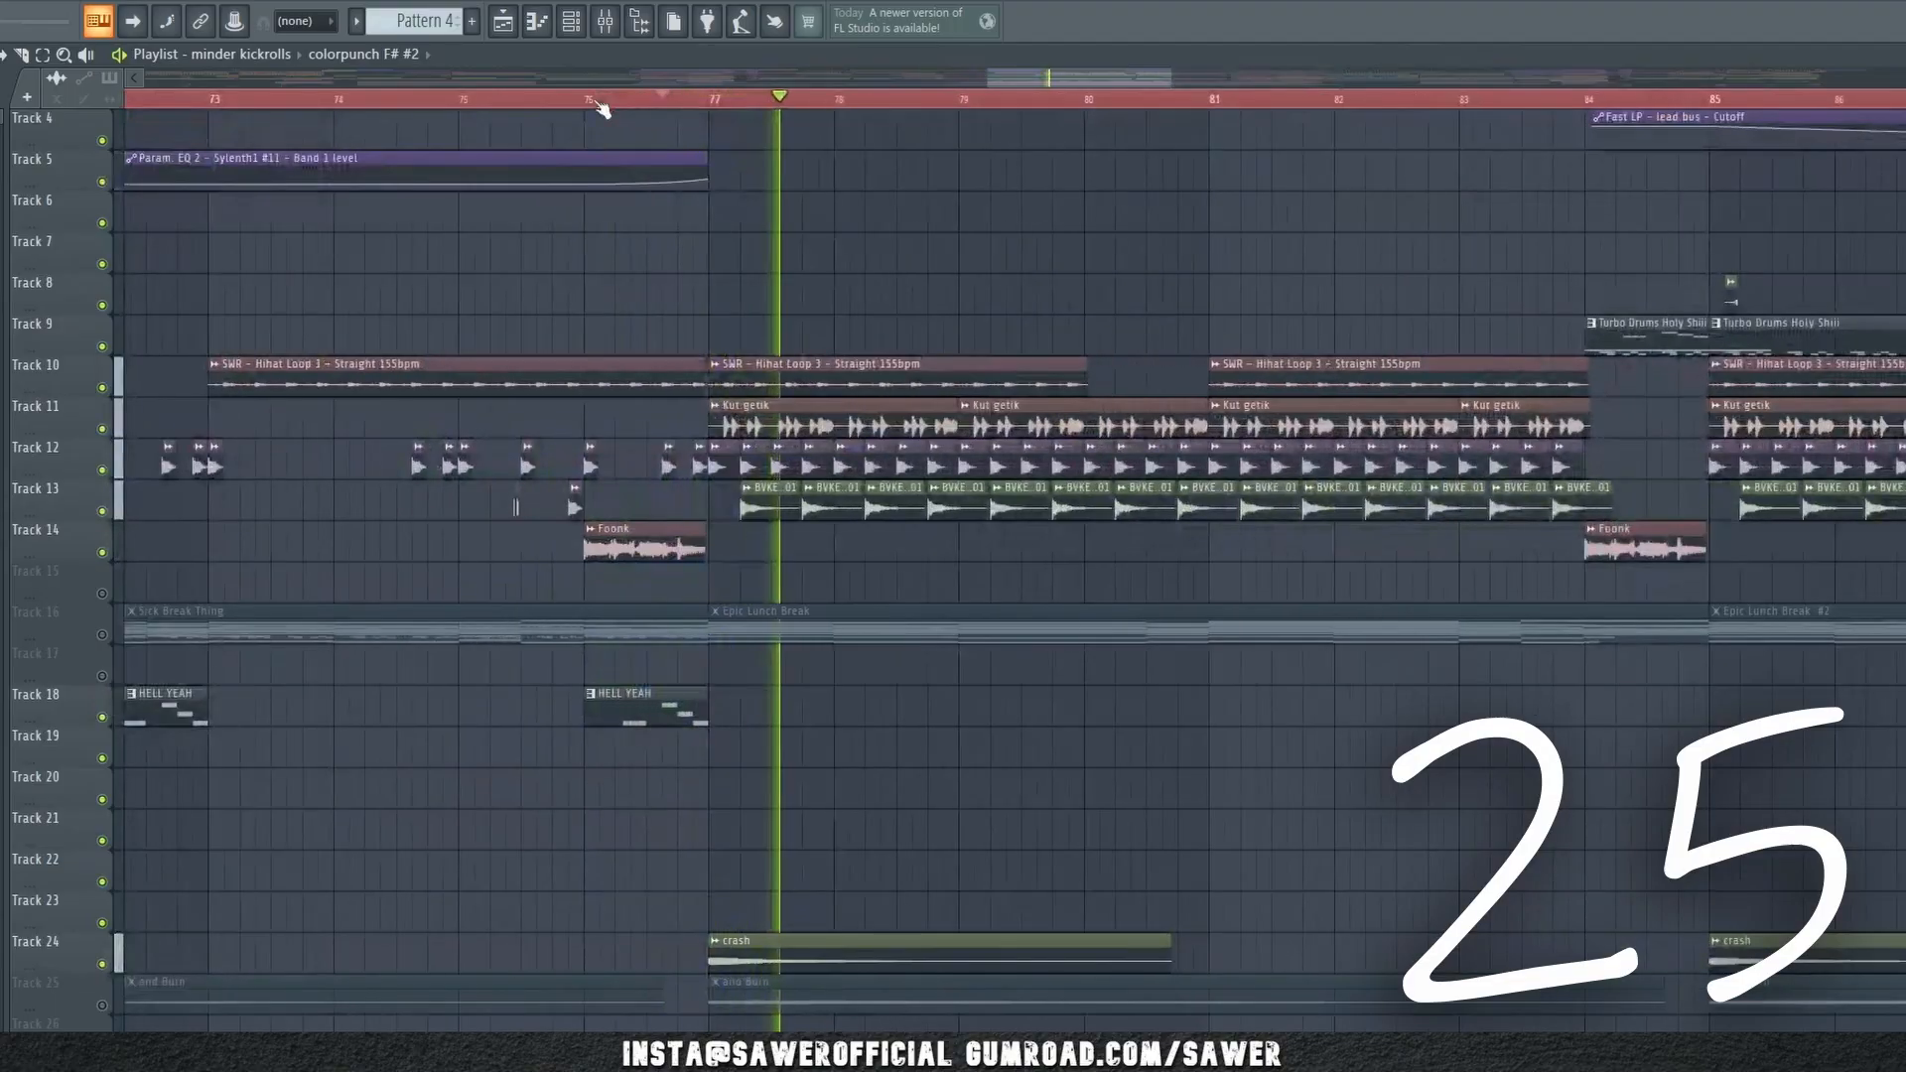
- Play the arrangement from bar 76, and unmute Track 16 with the Epic Lunch Break clips
{"action": "left_click", "coordinate": [598, 103]}
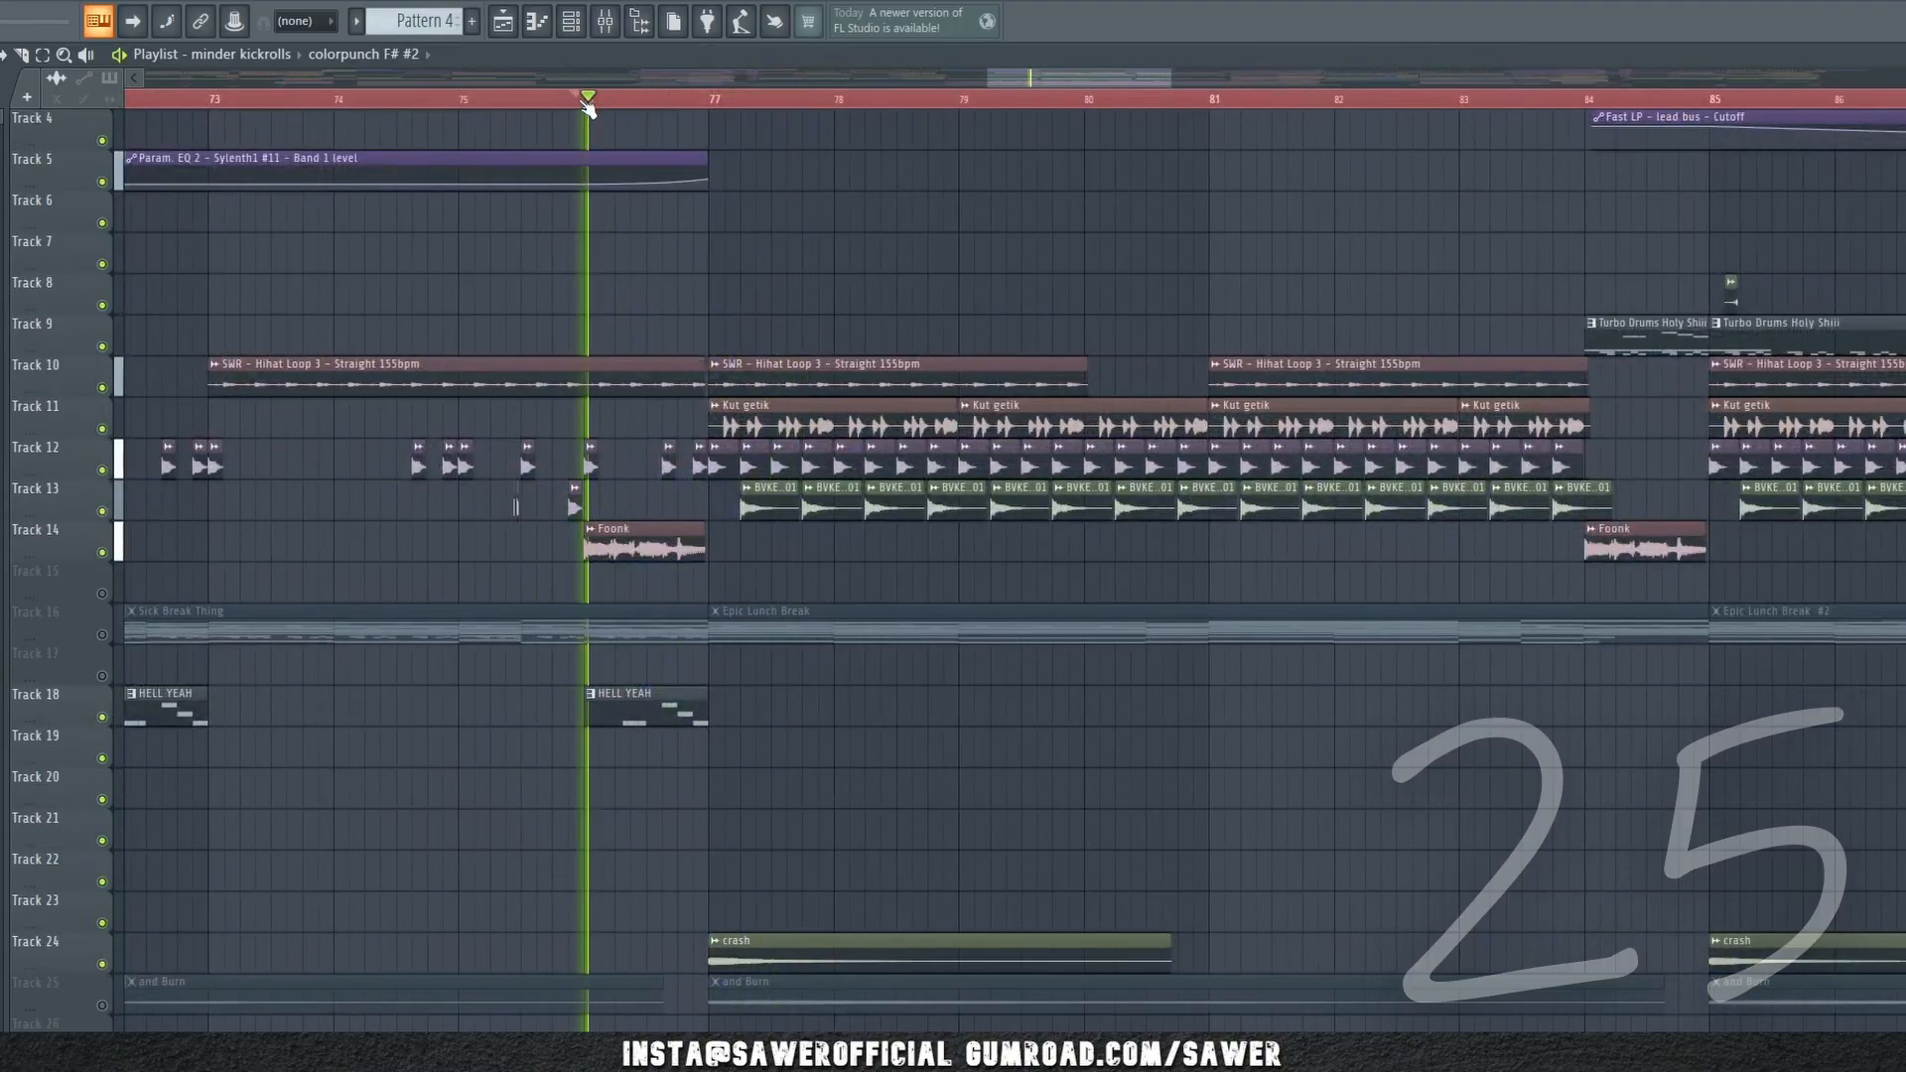
{"action": "left_click", "coordinate": [594, 103]}
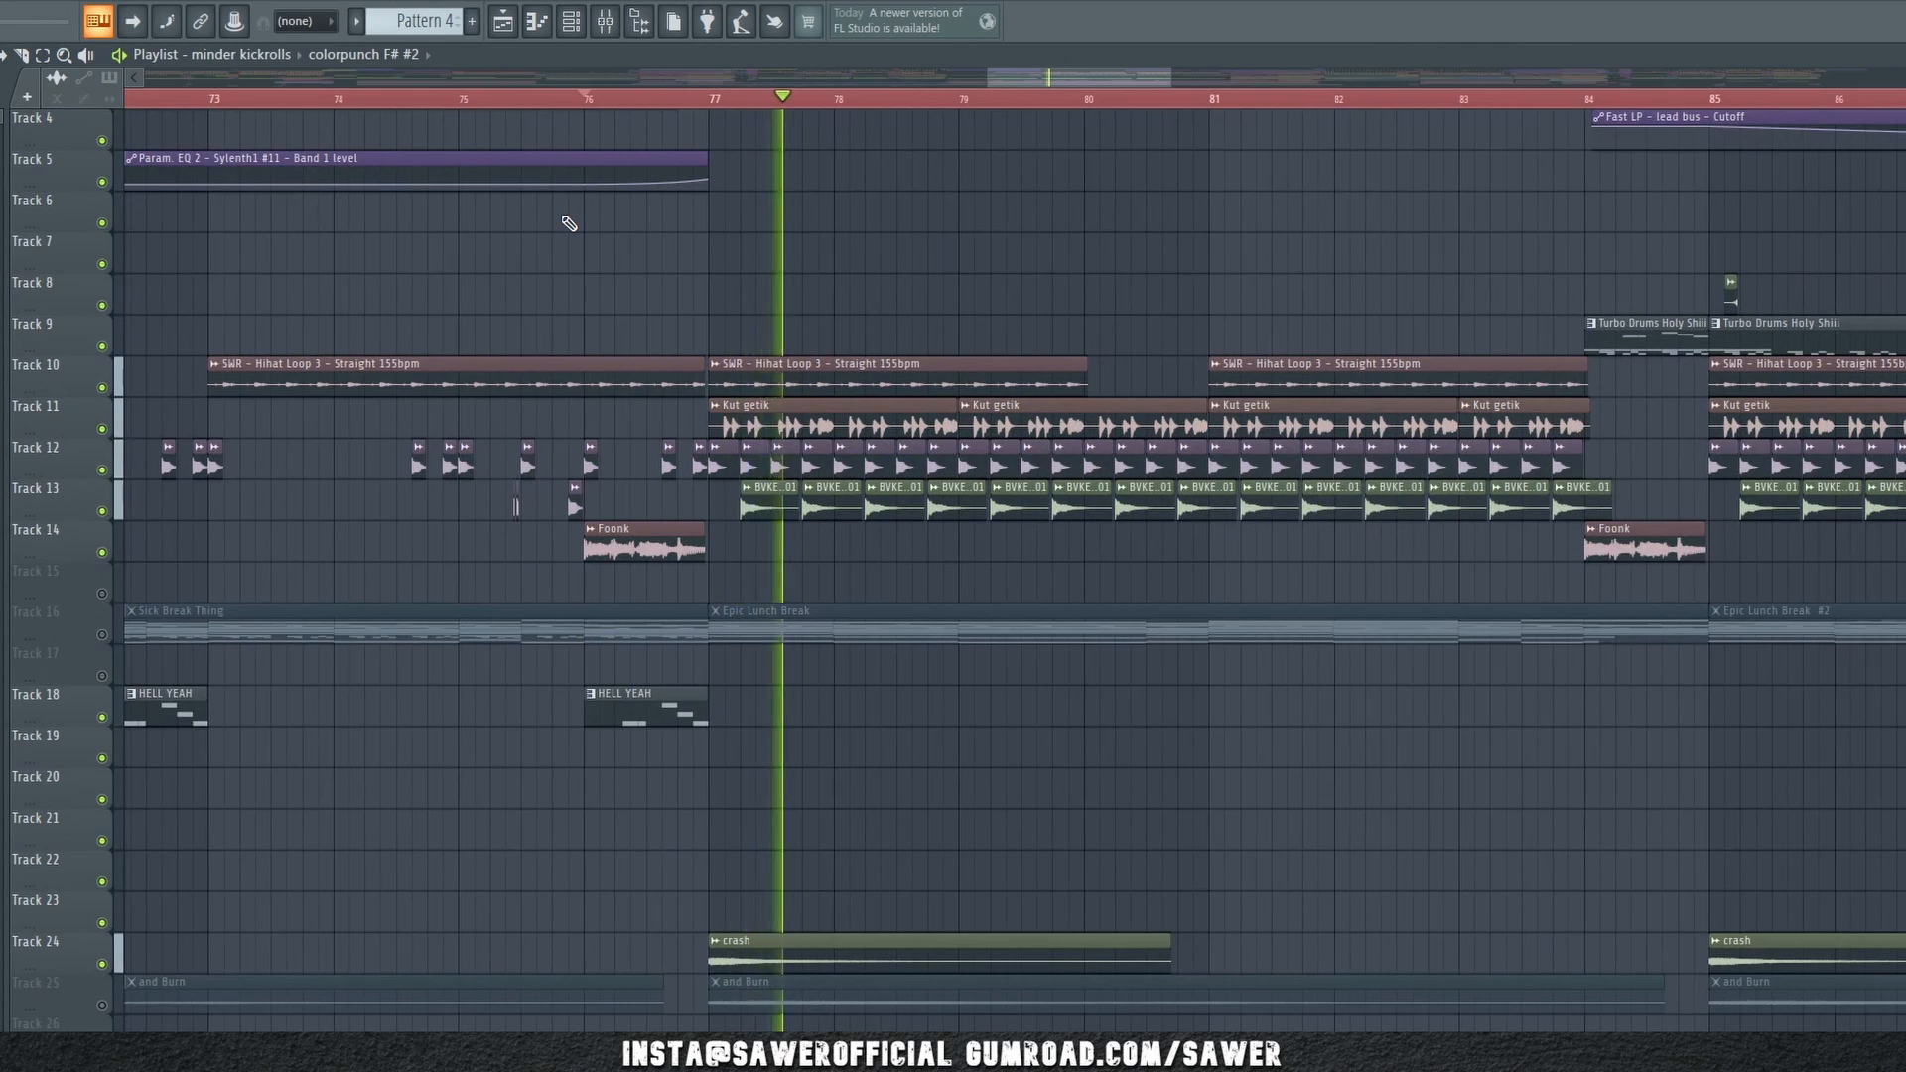
{"action": "scroll", "coordinate": [569, 224], "scroll_direction": "down", "scroll_amount": 6}
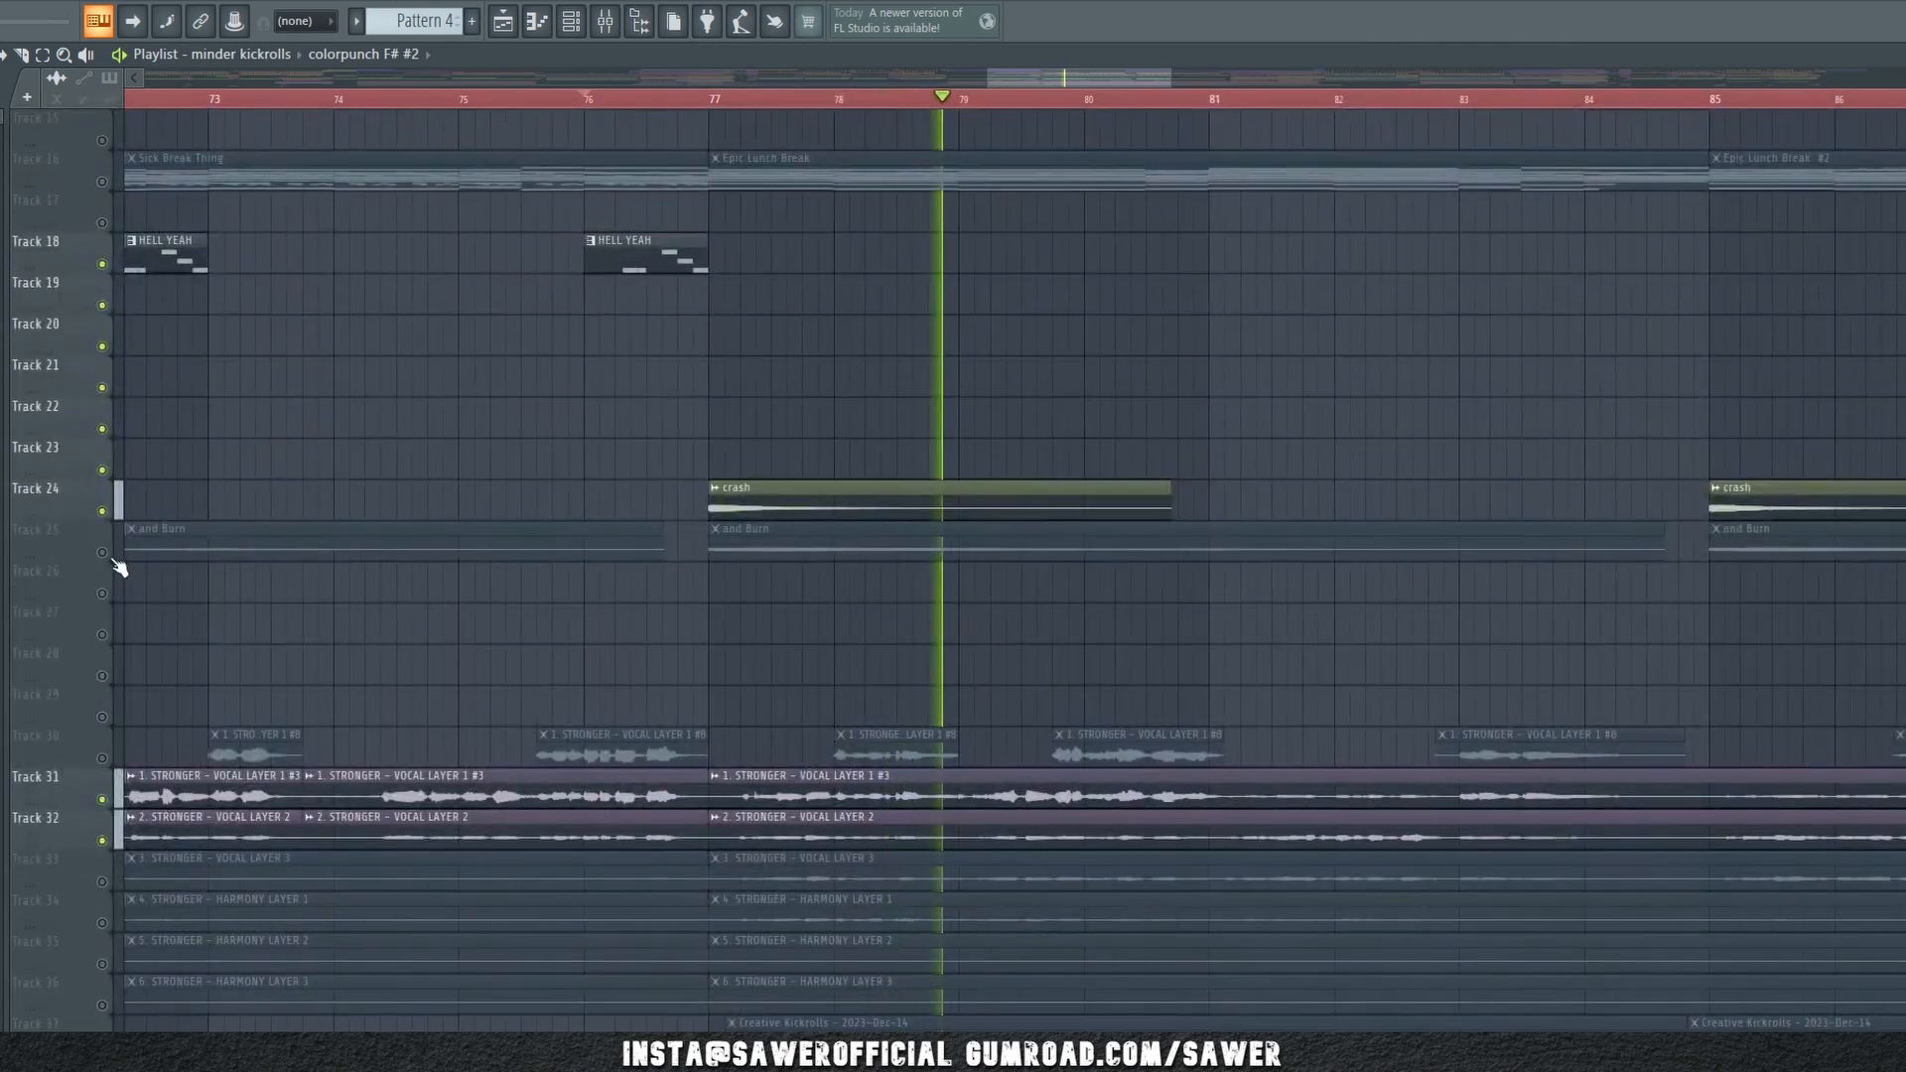
{"action": "scroll", "coordinate": [832, 177], "scroll_direction": "up", "scroll_amount": 7}
{"action": "left_click_drag", "start_coordinate": [1039, 92], "coordinate": [1071, 88]}
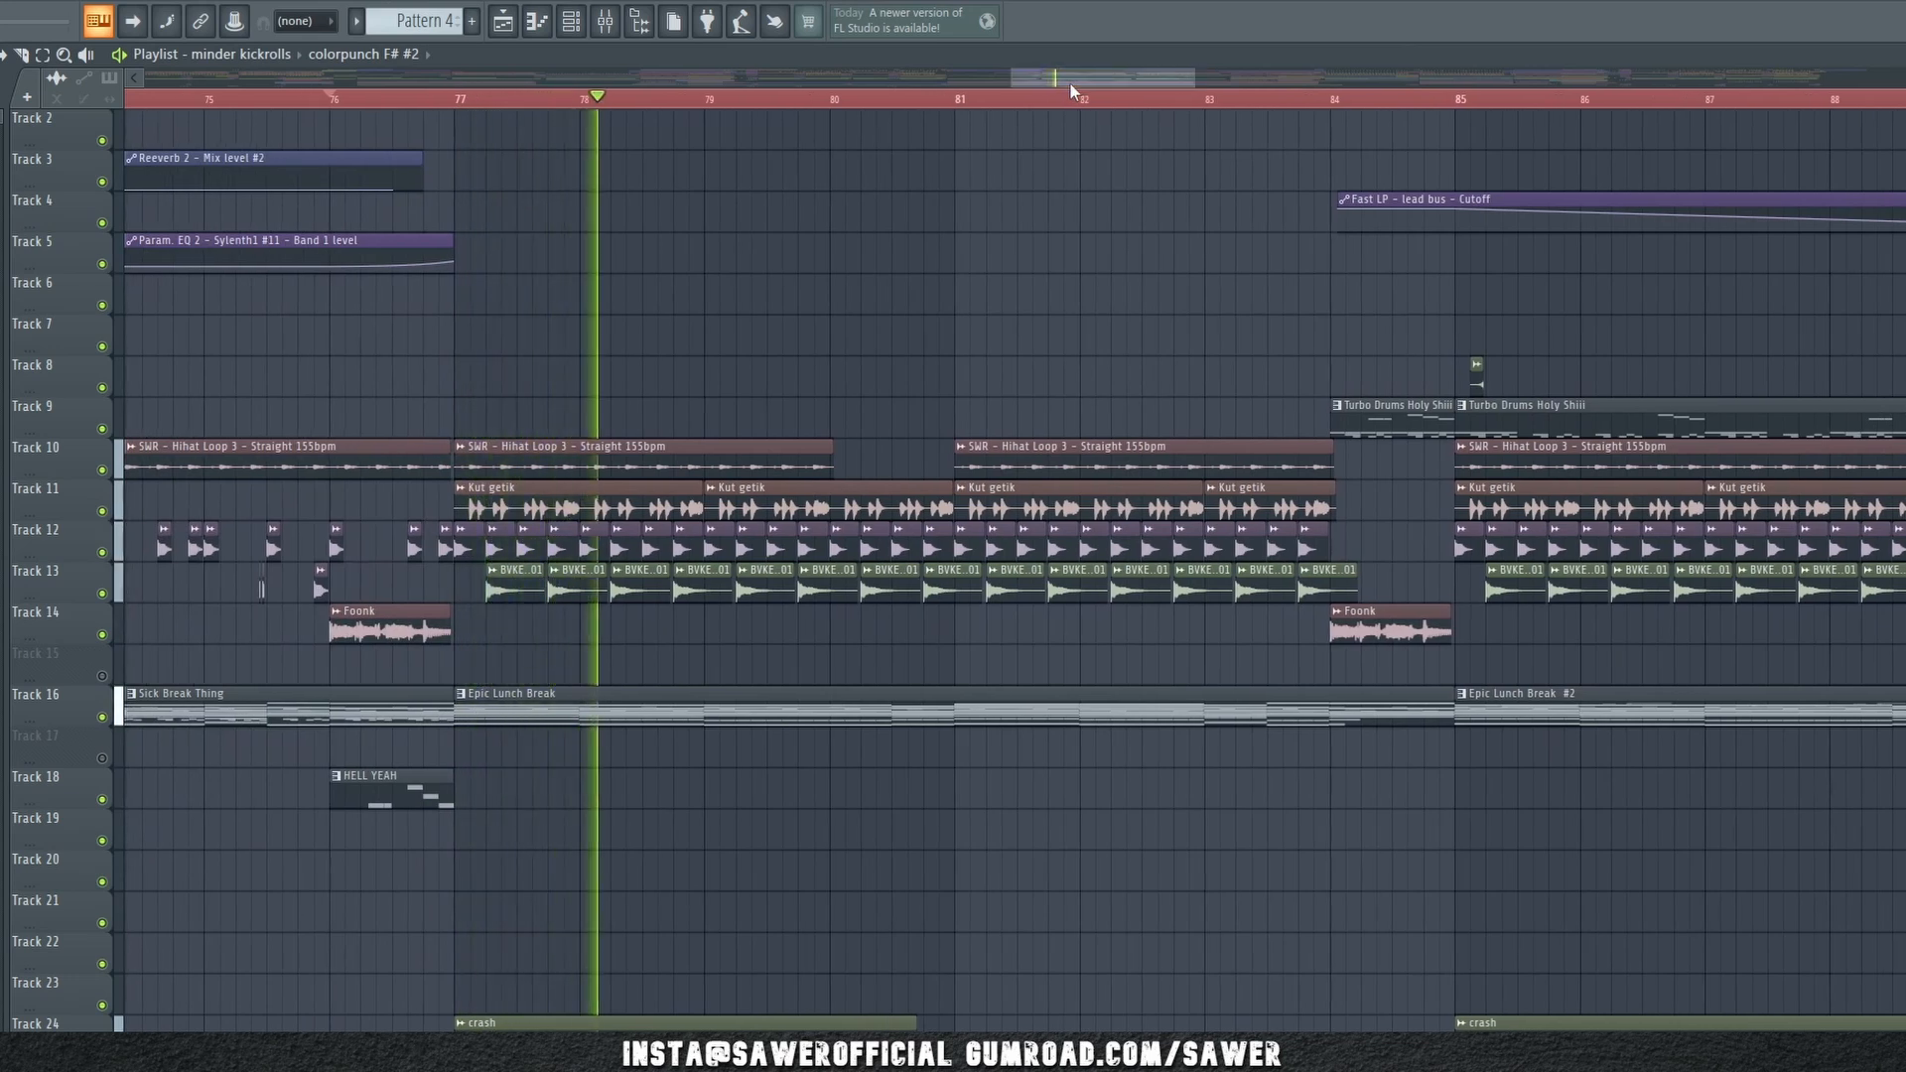